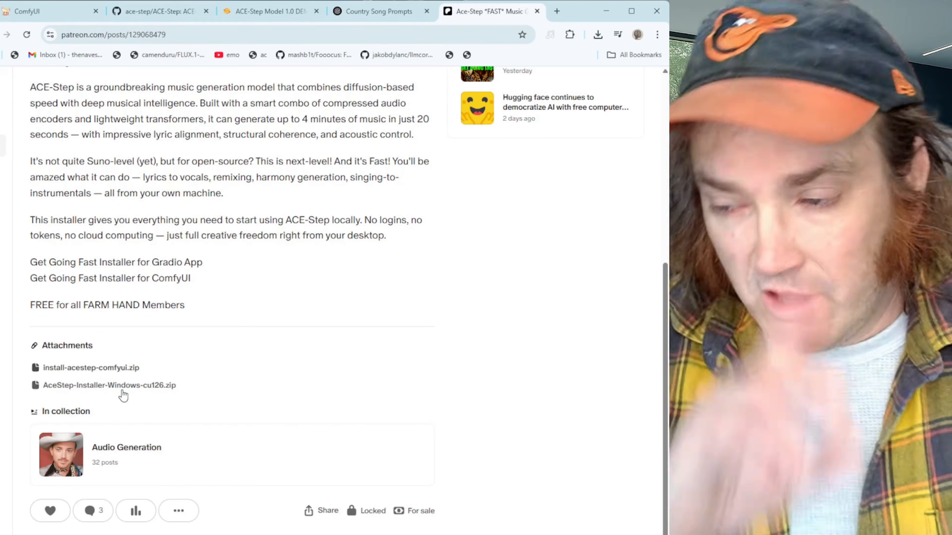
- Look over the ACE-Step Gradio page and the complete ACE-Step audio workflow in ComfyUI
{"action": "left_click", "coordinate": [258, 19]}
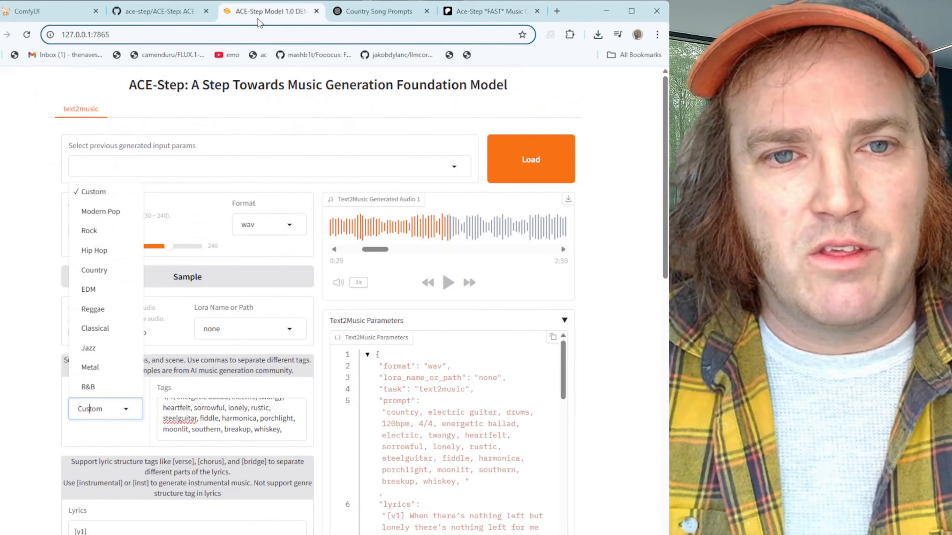
{"action": "left_click", "coordinate": [55, 13]}
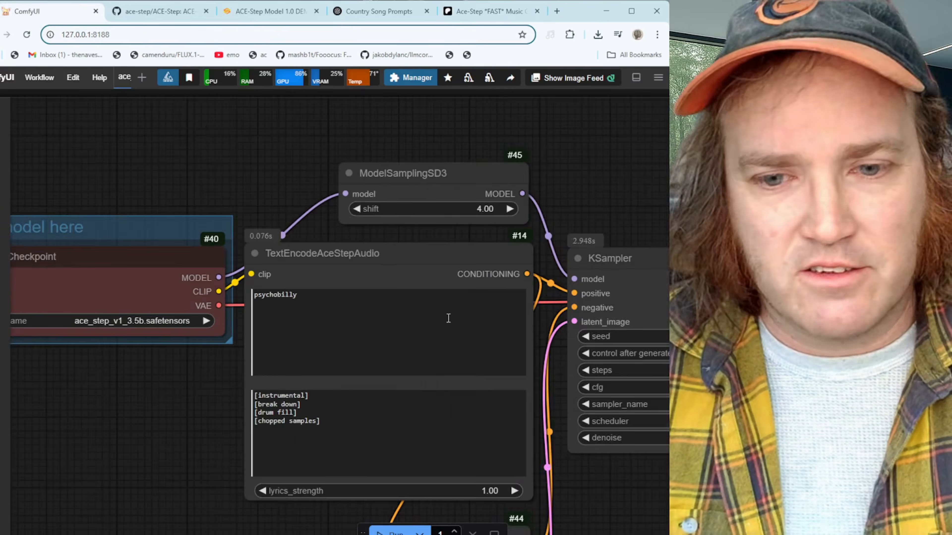
{"action": "scroll", "coordinate": [287, 210], "scroll_direction": "down", "scroll_amount": 5}
{"action": "scroll", "coordinate": [556, 376], "scroll_direction": "up", "scroll_amount": 2}
{"action": "left_click_drag", "start_coordinate": [557, 376], "coordinate": [514, 434]}
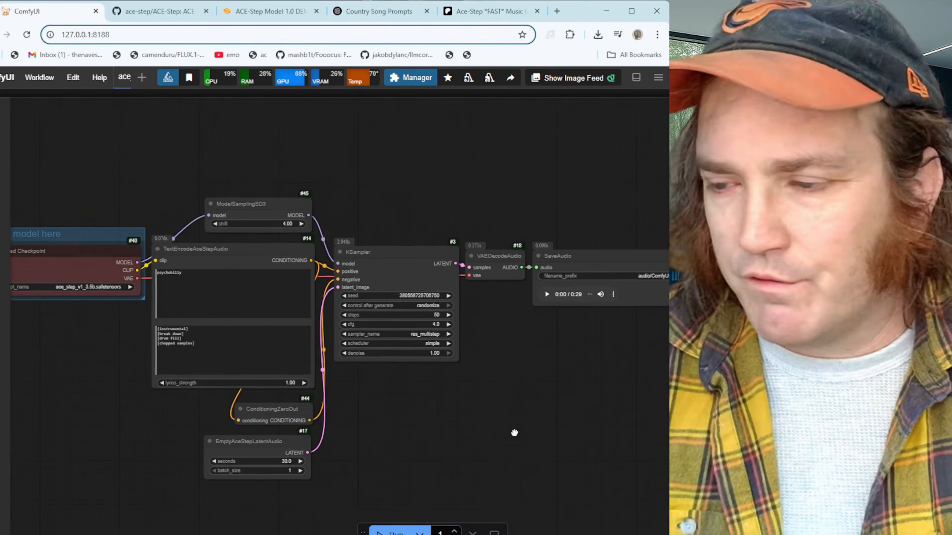
- Load acestep.getgoingfast.pro in the Patreon installer post's browser tab and move that tab to the first place
{"action": "left_click", "coordinate": [473, 12]}
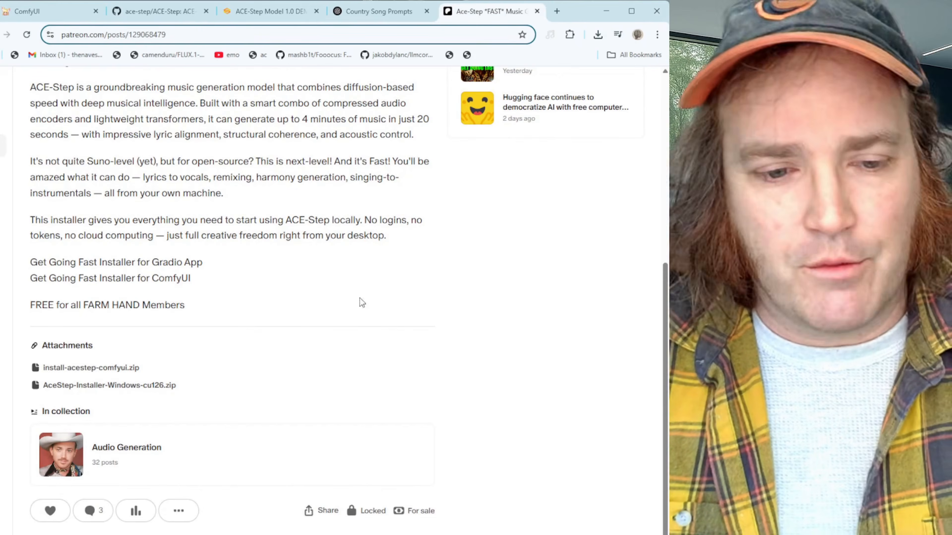
{"action": "left_click", "coordinate": [117, 35]}
{"action": "type", "text": "ac"}
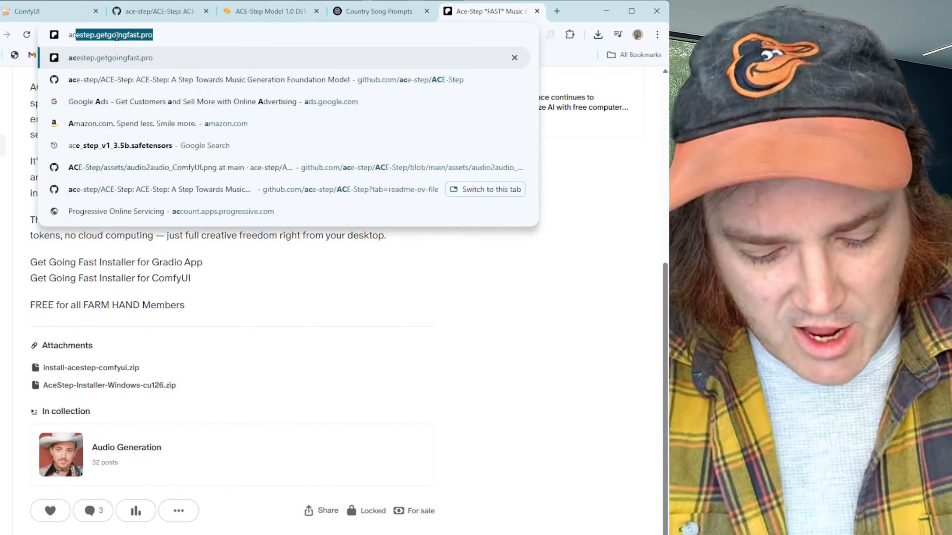
{"action": "type", "text": "estep.getgoi"}
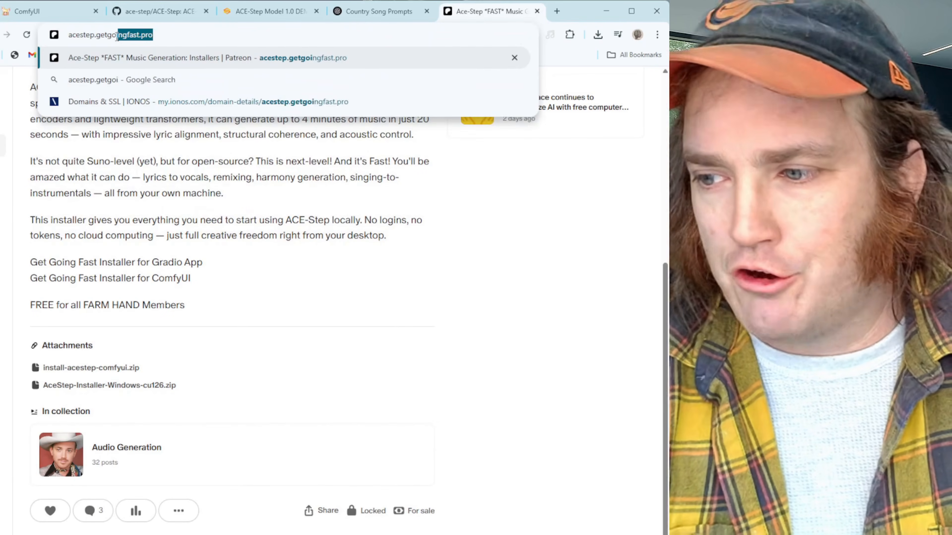
{"action": "type", "text": "ngfast.pro"}
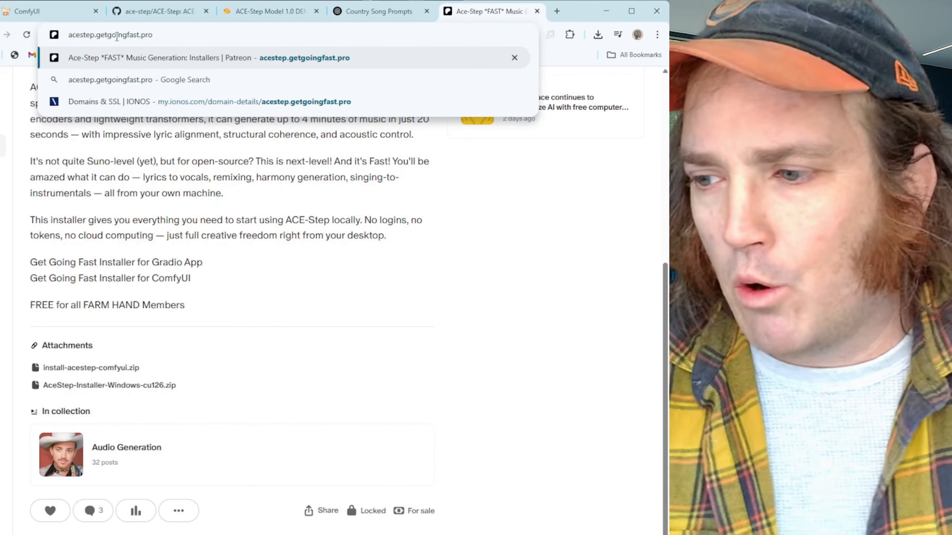
{"action": "key", "text": "Return"}
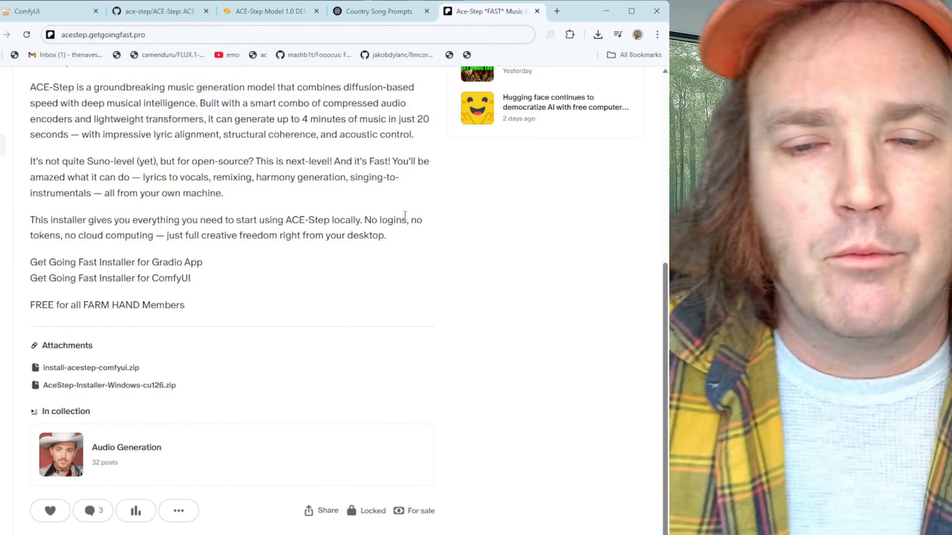
{"action": "left_click_drag", "start_coordinate": [476, 13], "coordinate": [34, 12]}
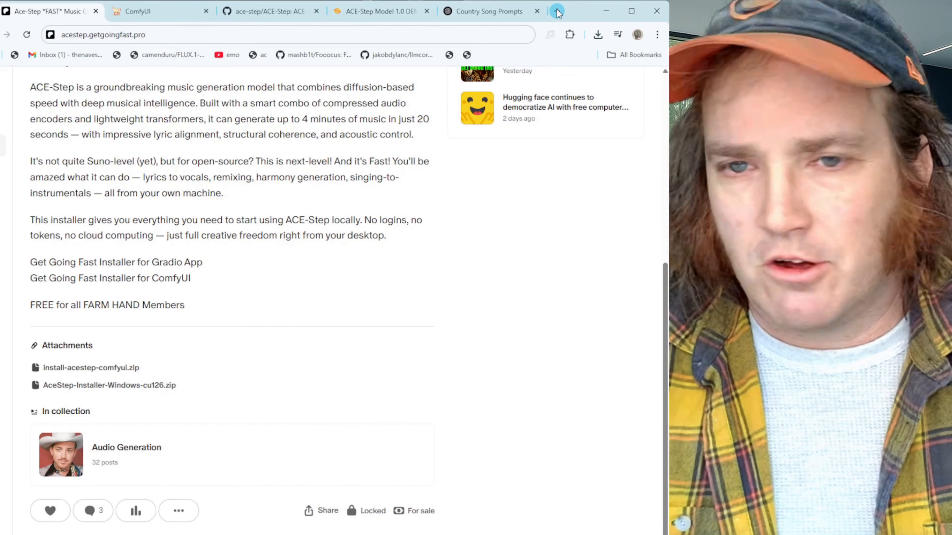
- On the ACE-Step Gradio page, examine the selector for previously generated input params and the song's tags
{"action": "left_click", "coordinate": [388, 13]}
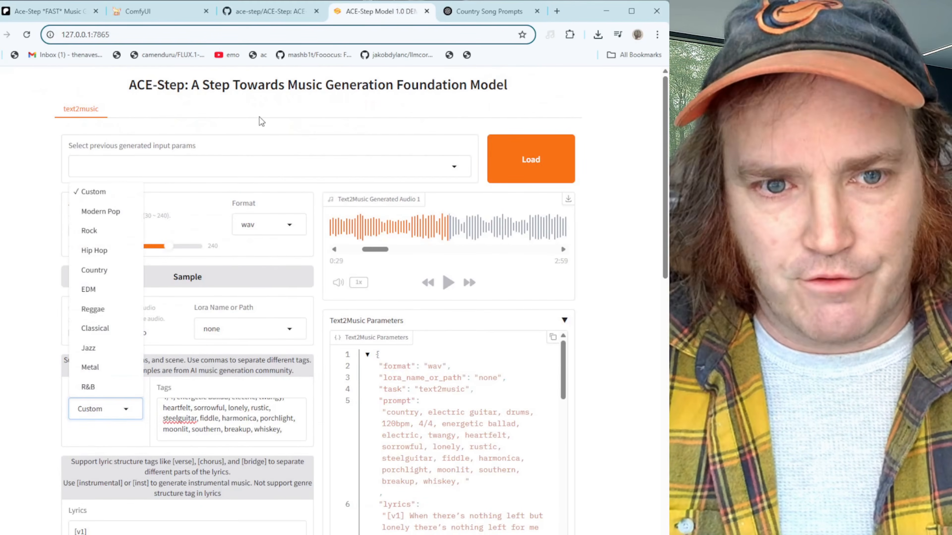
{"action": "left_click", "coordinate": [260, 117]}
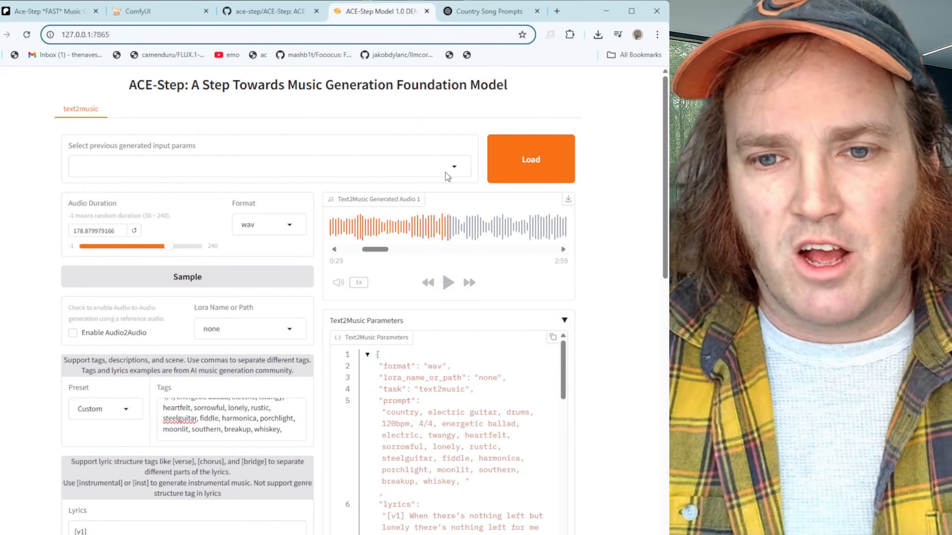
{"action": "left_click", "coordinate": [453, 166]}
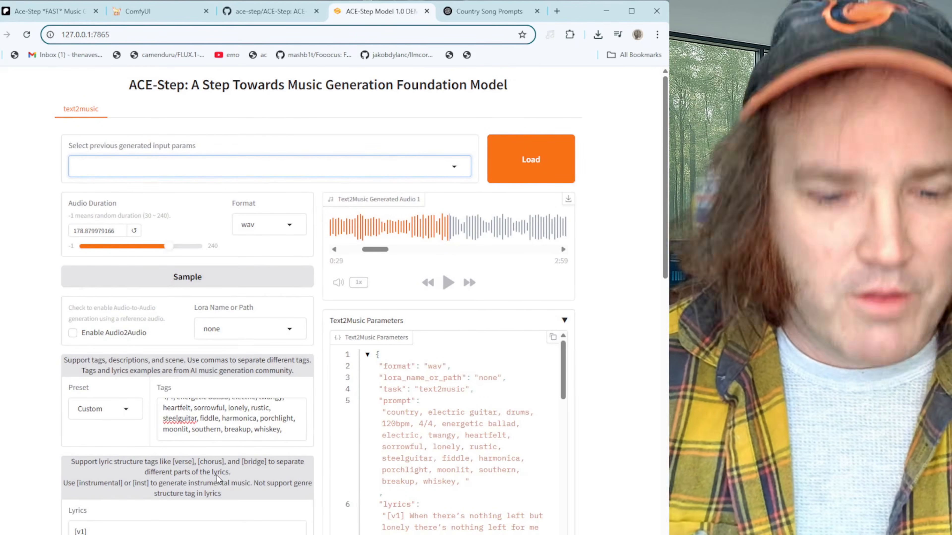
{"action": "left_click_drag", "start_coordinate": [214, 425], "coordinate": [171, 392]}
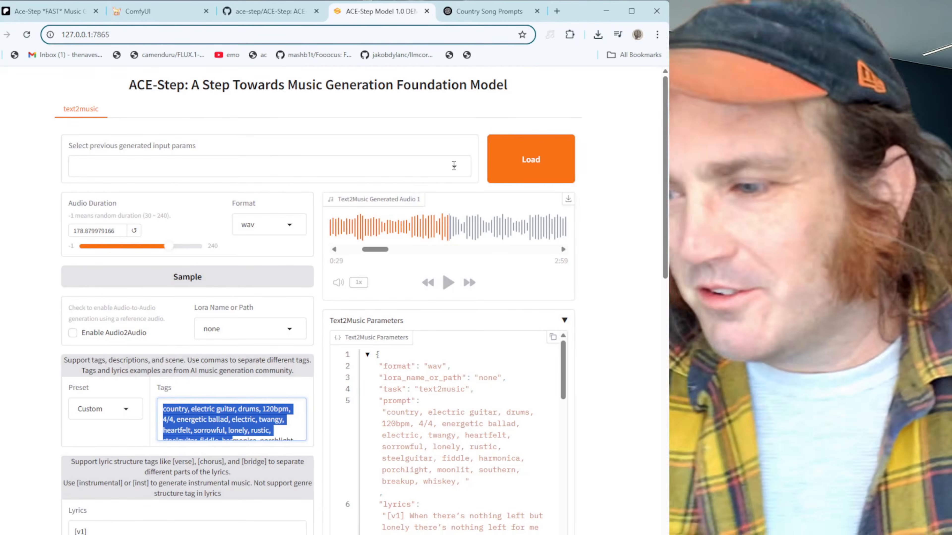
{"action": "left_click", "coordinate": [453, 166]}
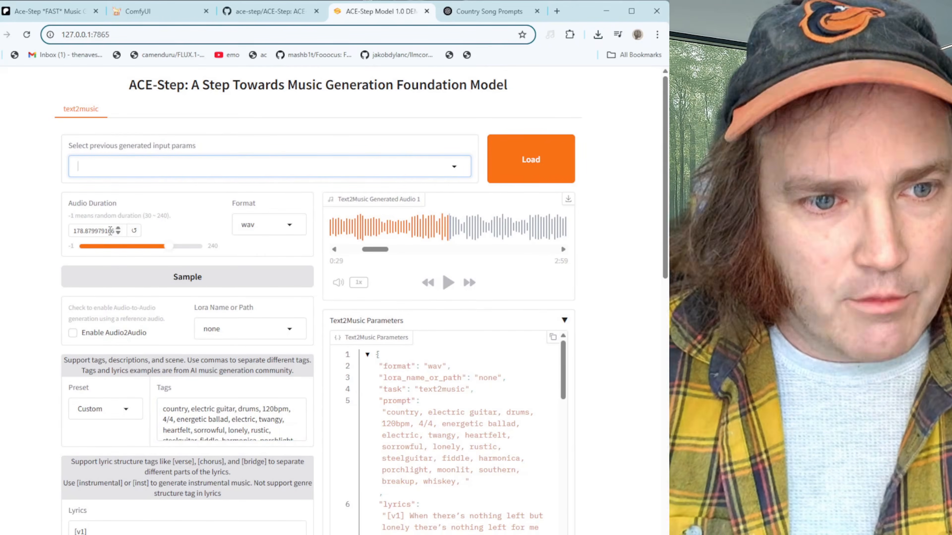
- Examine the Audio Duration value and the available output formats for the generated song
{"action": "left_click", "coordinate": [92, 231]}
{"action": "left_click_drag", "start_coordinate": [92, 232], "coordinate": [57, 230]}
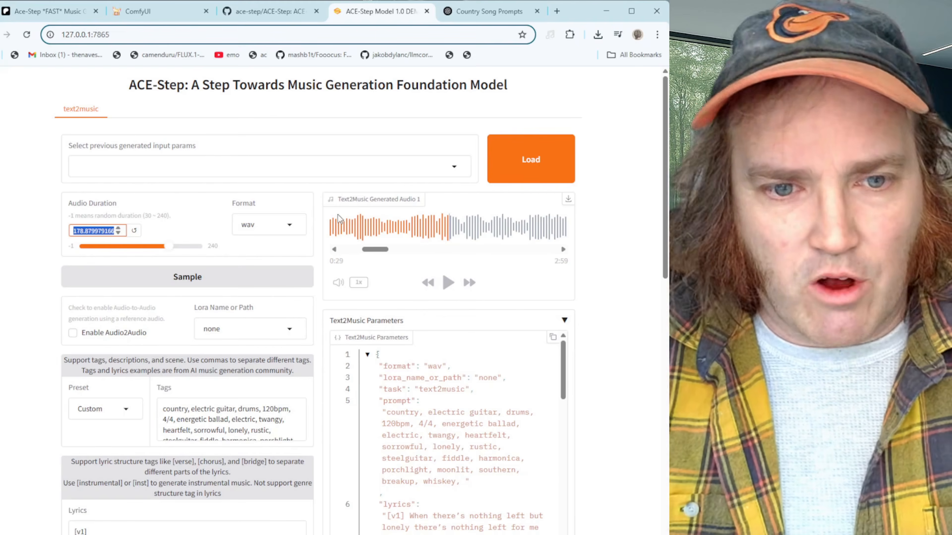
{"action": "left_click", "coordinate": [290, 223]}
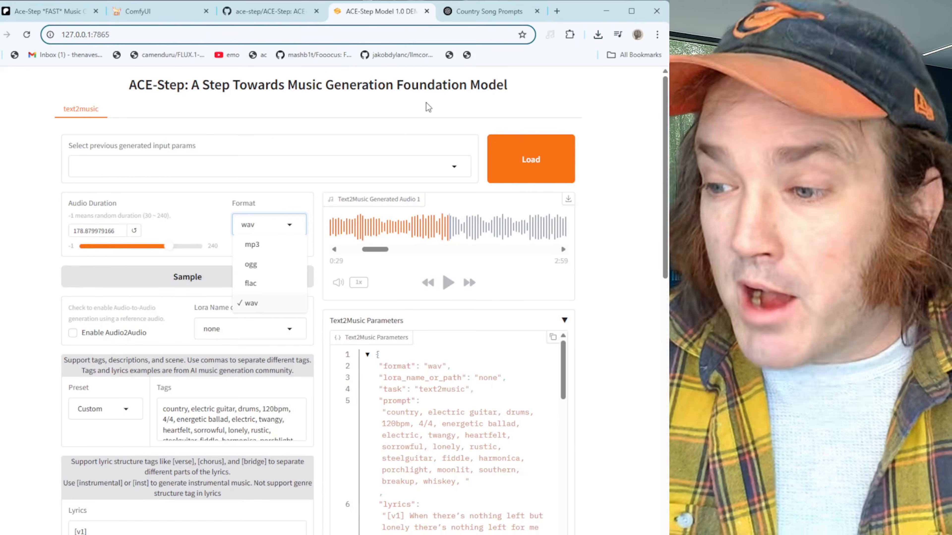
{"action": "left_click", "coordinate": [426, 102]}
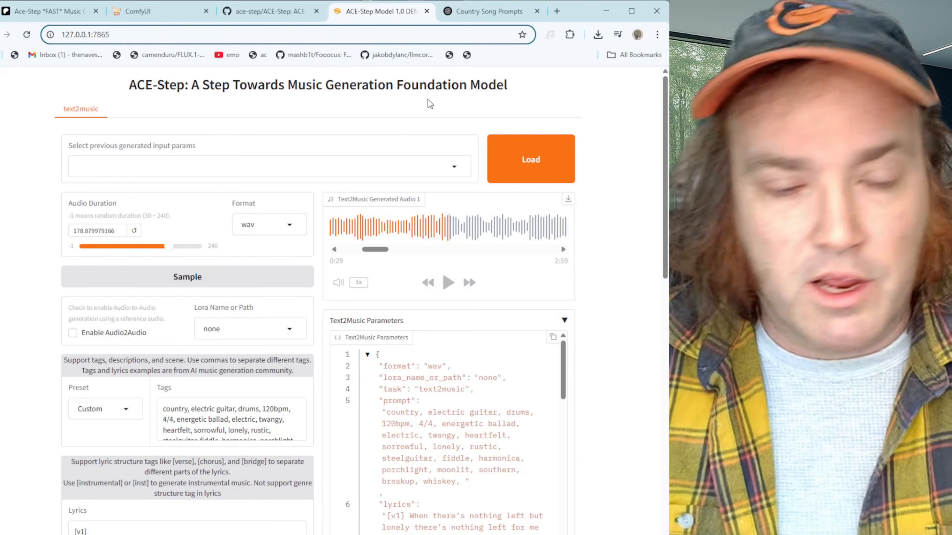
{"action": "left_click", "coordinate": [279, 226]}
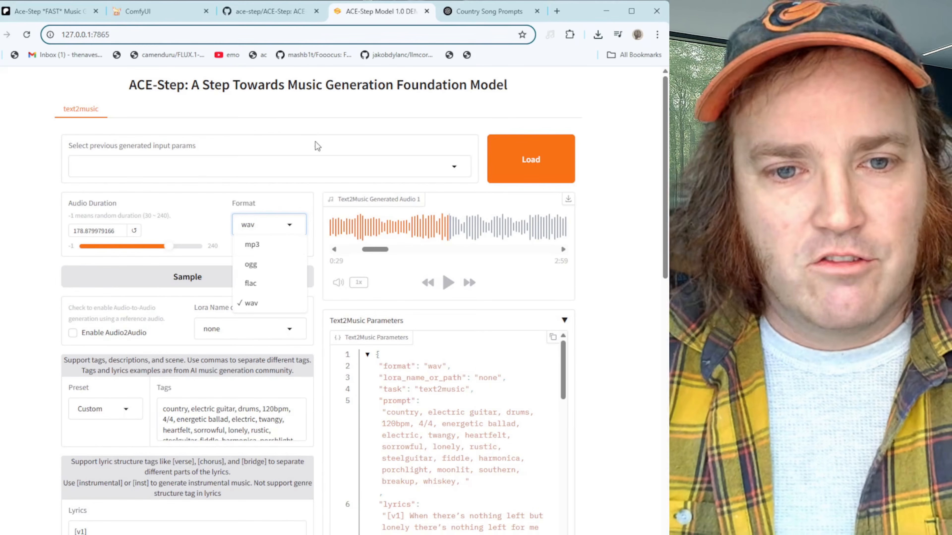
{"action": "left_click", "coordinate": [322, 106]}
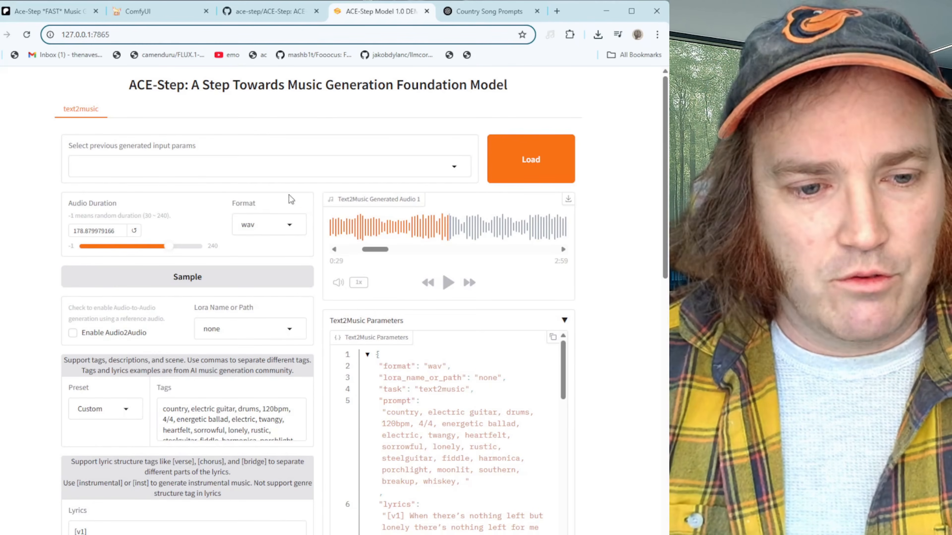
- Enable Audio2Audio and play the reference audio, pausing it at about 11 seconds
{"action": "left_click", "coordinate": [74, 334]}
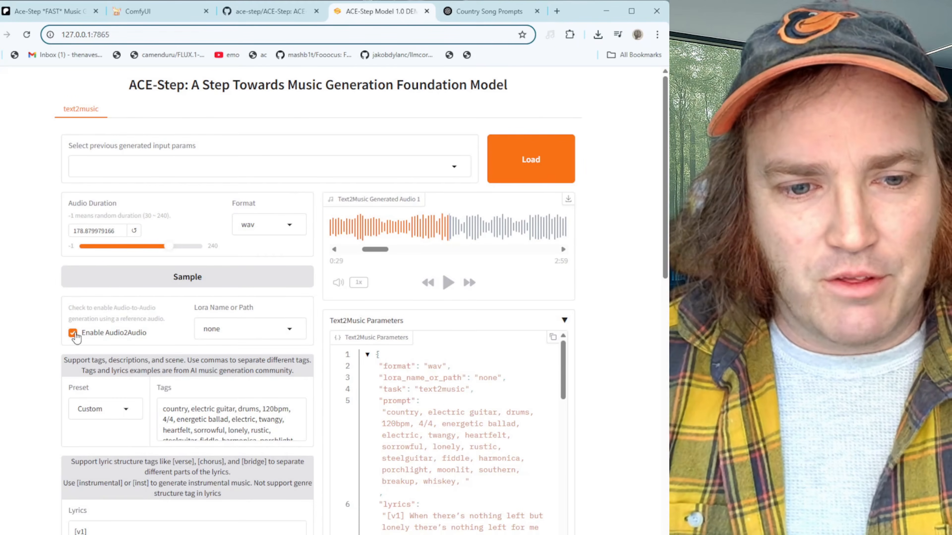
{"action": "left_click", "coordinate": [75, 334]}
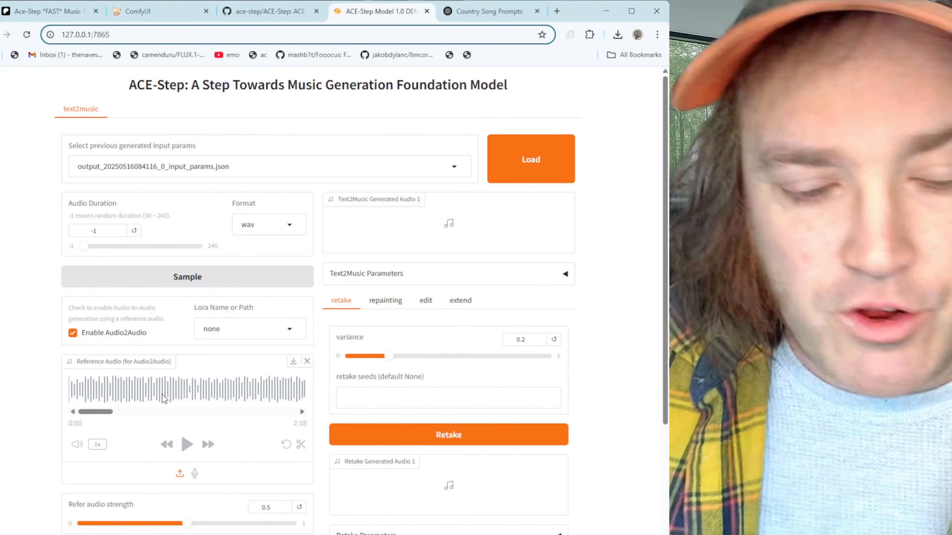
{"action": "left_click", "coordinate": [188, 450]}
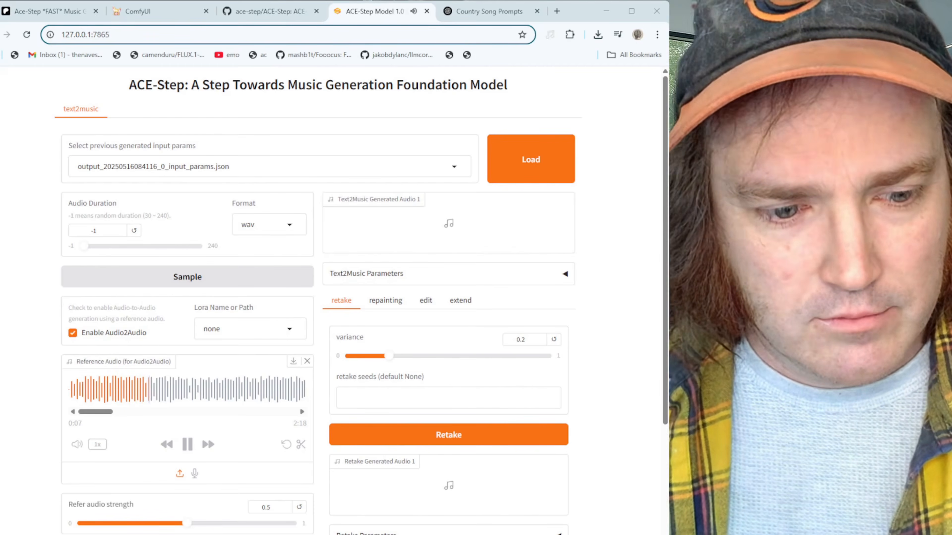
{"action": "left_click", "coordinate": [188, 444]}
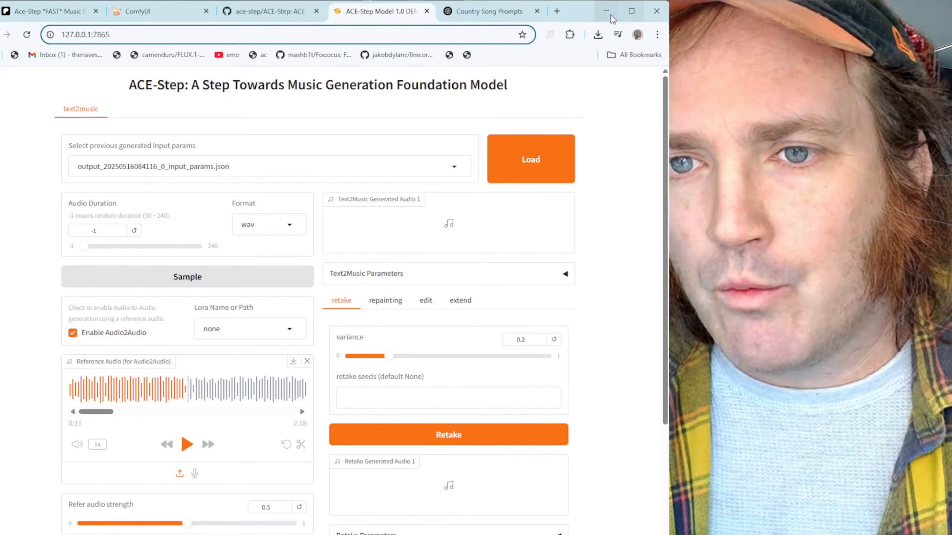
- Examine the LoRA choices, the reference audio strength, the tags and the song lyrics
{"action": "left_click", "coordinate": [248, 329]}
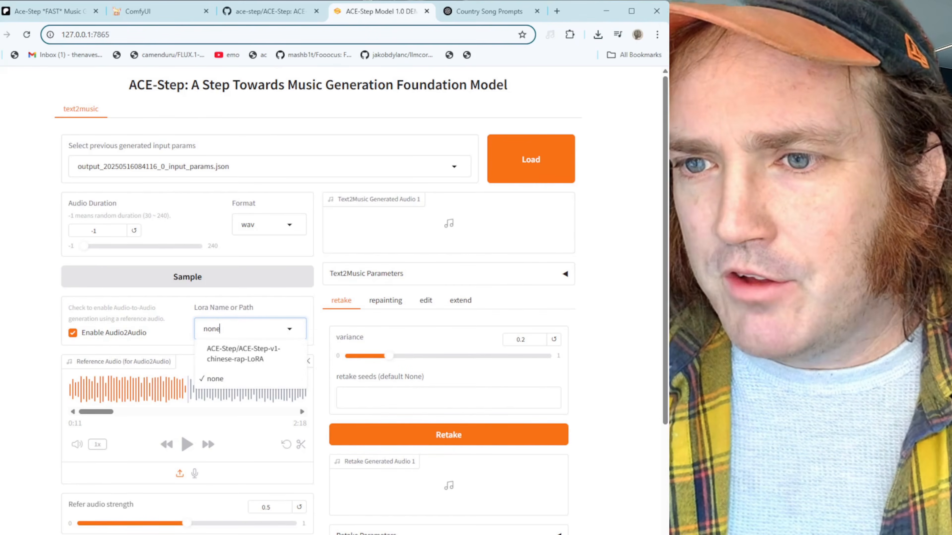
{"action": "key", "text": "Escape"}
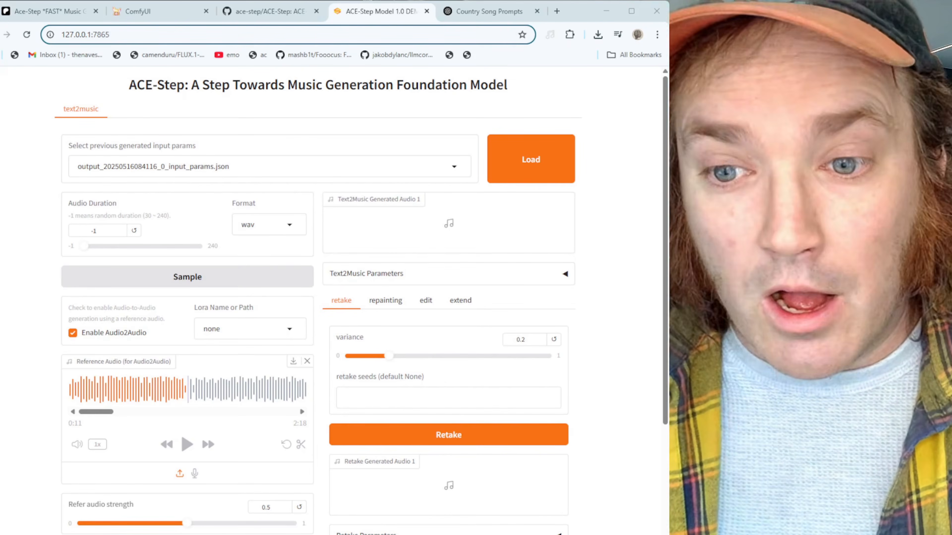
{"action": "scroll", "coordinate": [194, 414], "scroll_direction": "down", "scroll_amount": 3}
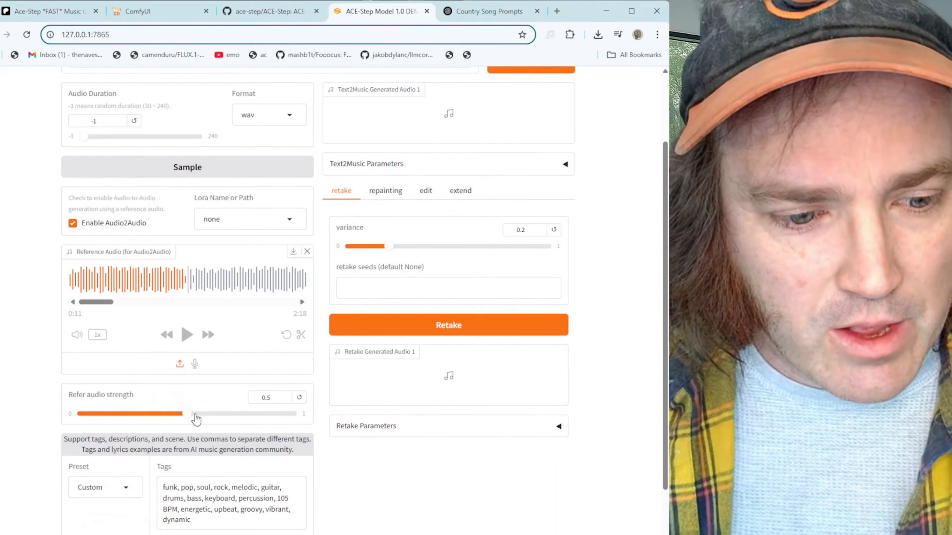
{"action": "scroll", "coordinate": [196, 419], "scroll_direction": "down", "scroll_amount": 3}
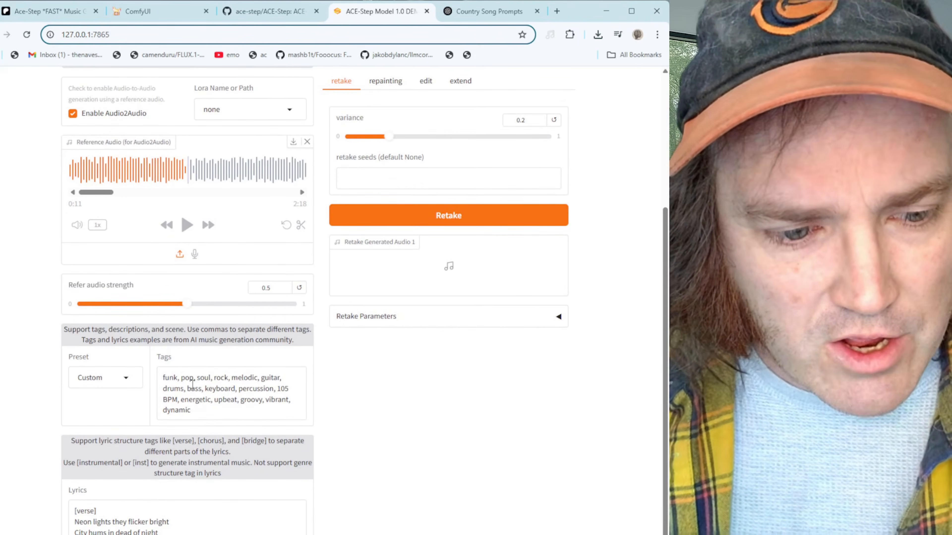
{"action": "scroll", "coordinate": [192, 385], "scroll_direction": "down", "scroll_amount": 2}
{"action": "scroll", "coordinate": [193, 386], "scroll_direction": "down", "scroll_amount": 1}
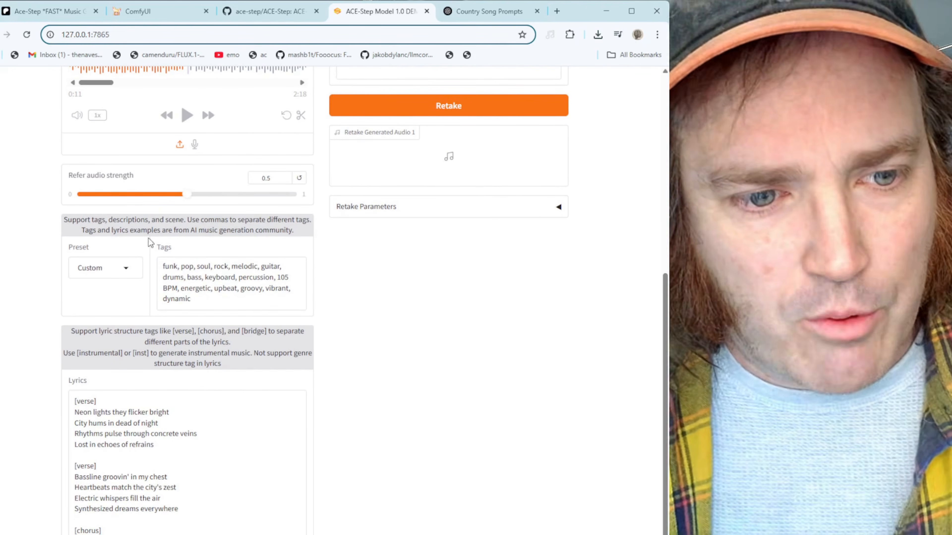
{"action": "left_click_drag", "start_coordinate": [217, 304], "coordinate": [94, 255]}
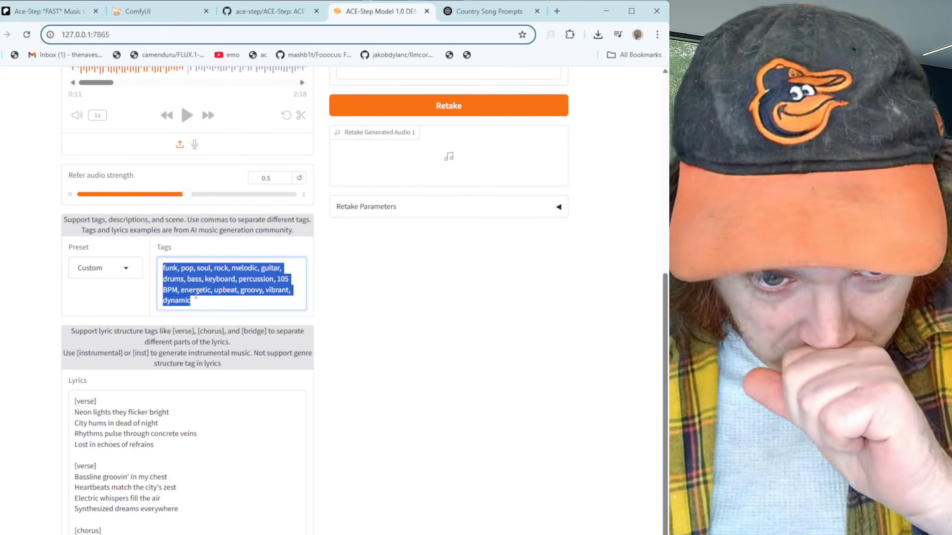
{"action": "scroll", "coordinate": [146, 424], "scroll_direction": "down", "scroll_amount": 3}
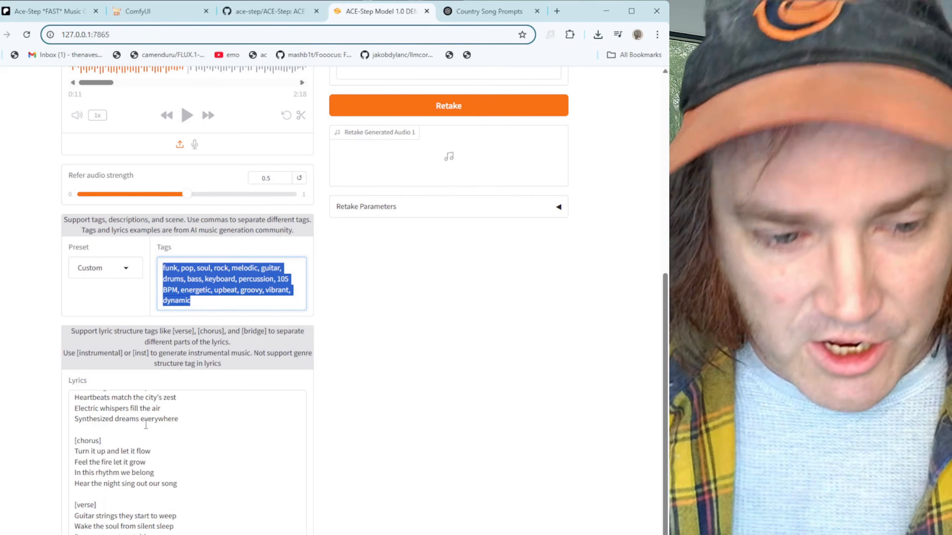
{"action": "scroll", "coordinate": [125, 435], "scroll_direction": "up", "scroll_amount": 3}
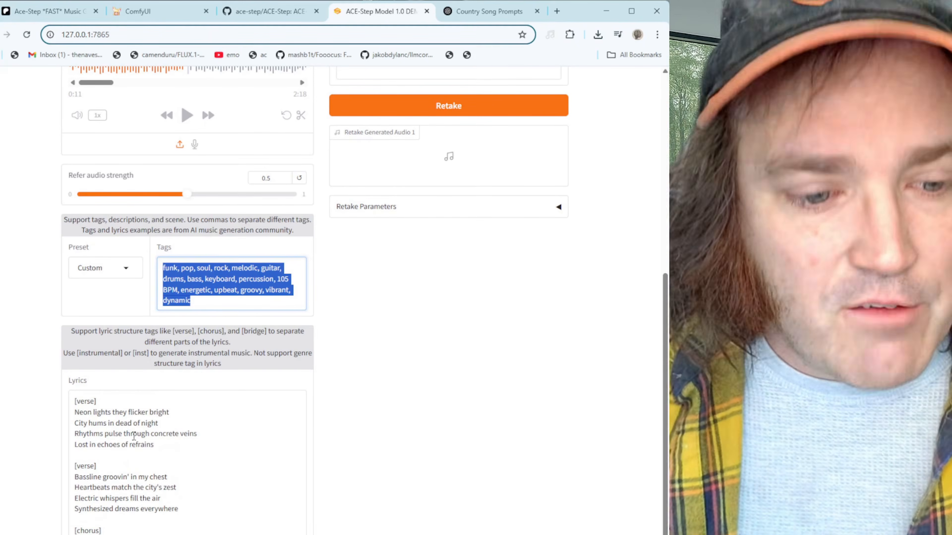
- Try the Modern Pop and EDM presets for the song's tags
{"action": "left_click", "coordinate": [130, 268]}
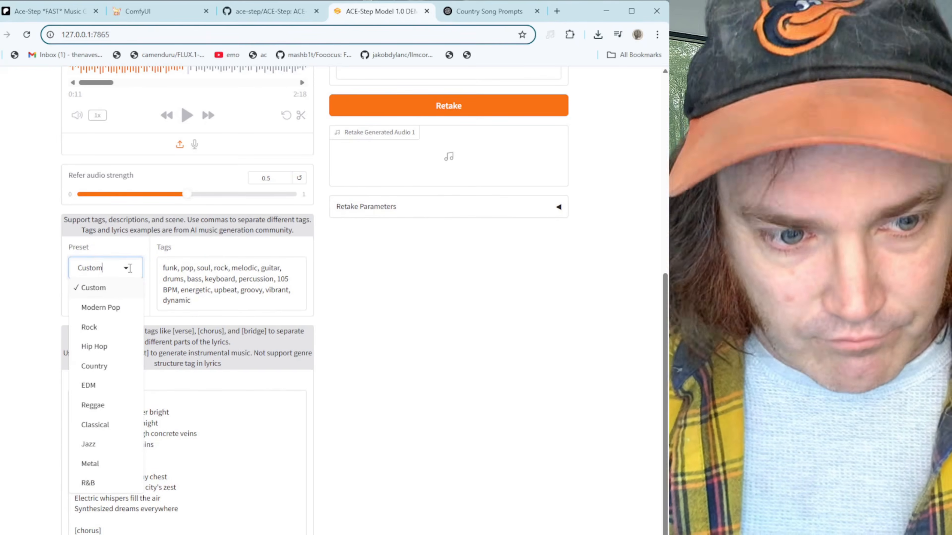
{"action": "left_click", "coordinate": [103, 309]}
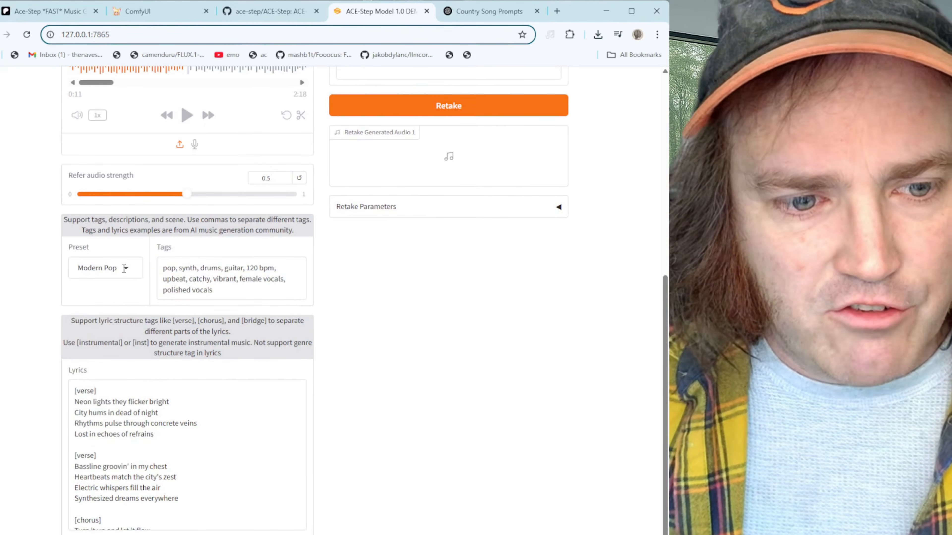
{"action": "left_click", "coordinate": [125, 269]}
{"action": "left_click", "coordinate": [111, 387]}
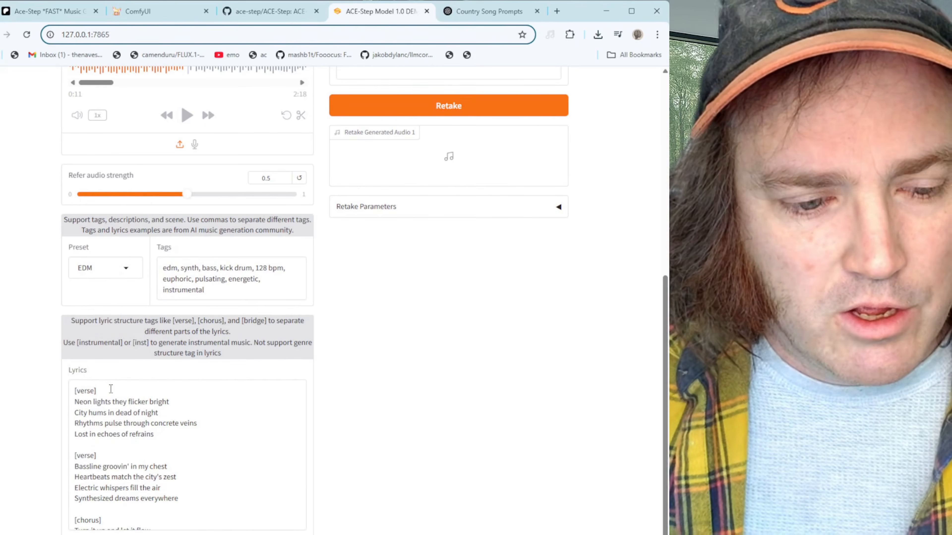
- Set the tag preset to Country
{"action": "left_click", "coordinate": [128, 266]}
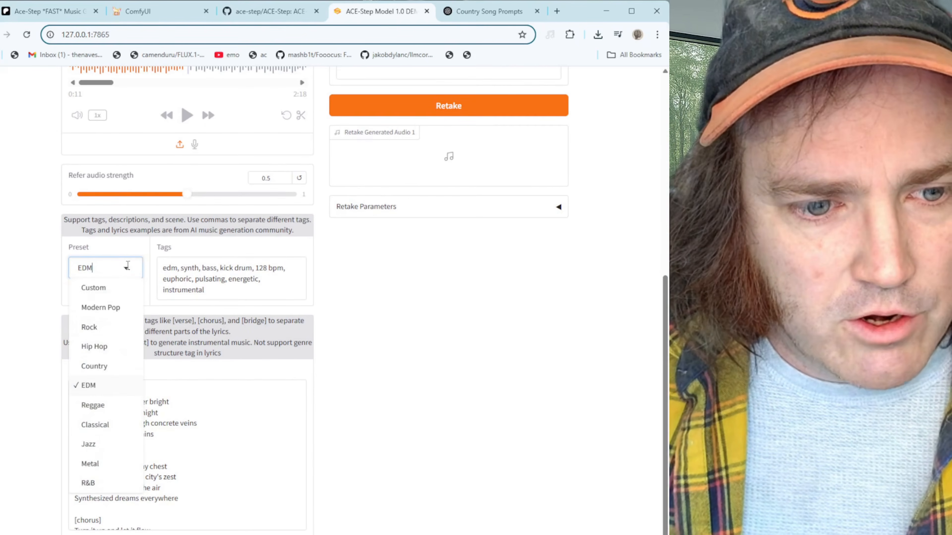
{"action": "left_click", "coordinate": [110, 369]}
{"action": "scroll", "coordinate": [442, 345], "scroll_direction": "up", "scroll_amount": 10}
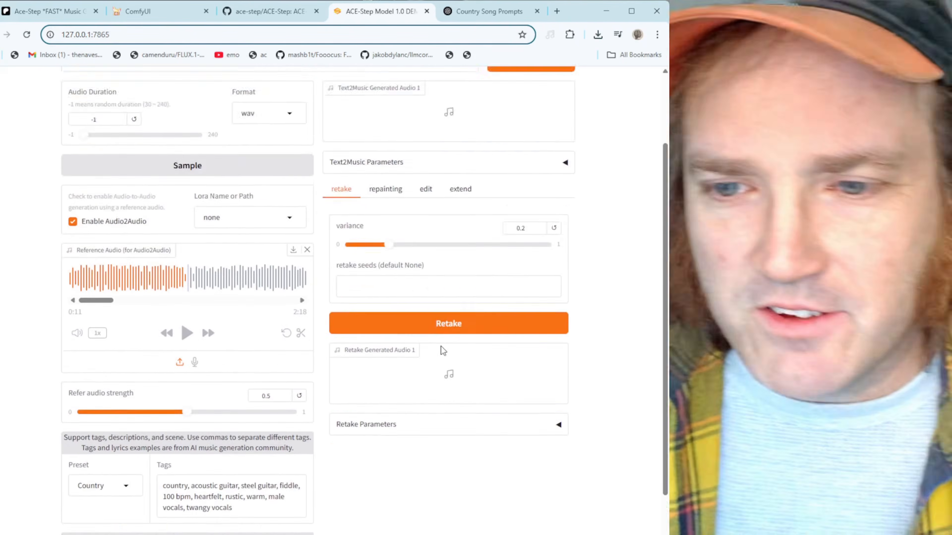
- Examine the Country preset's tags and read through the verse, chorus and bridge sections of the lyrics
{"action": "scroll", "coordinate": [446, 356], "scroll_direction": "down", "scroll_amount": 10}
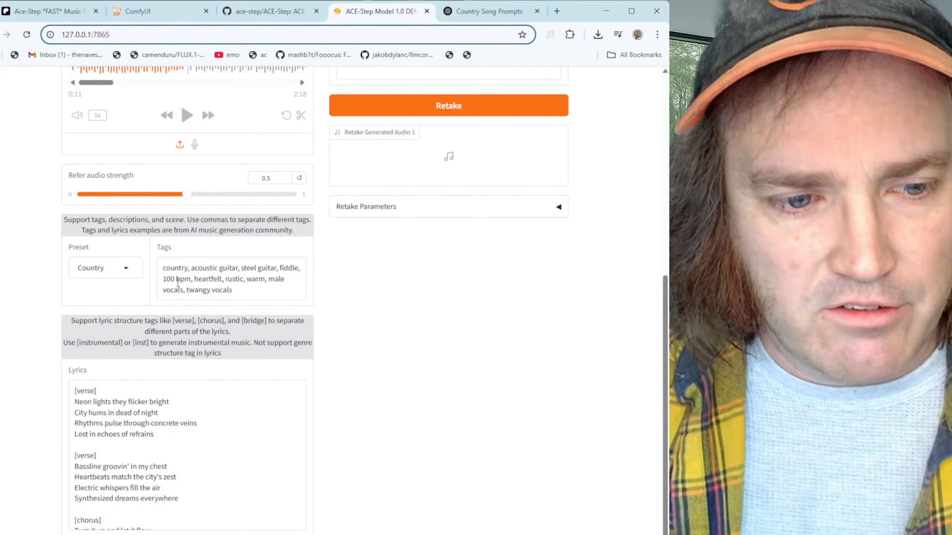
{"action": "scroll", "coordinate": [210, 198], "scroll_direction": "up", "scroll_amount": 3}
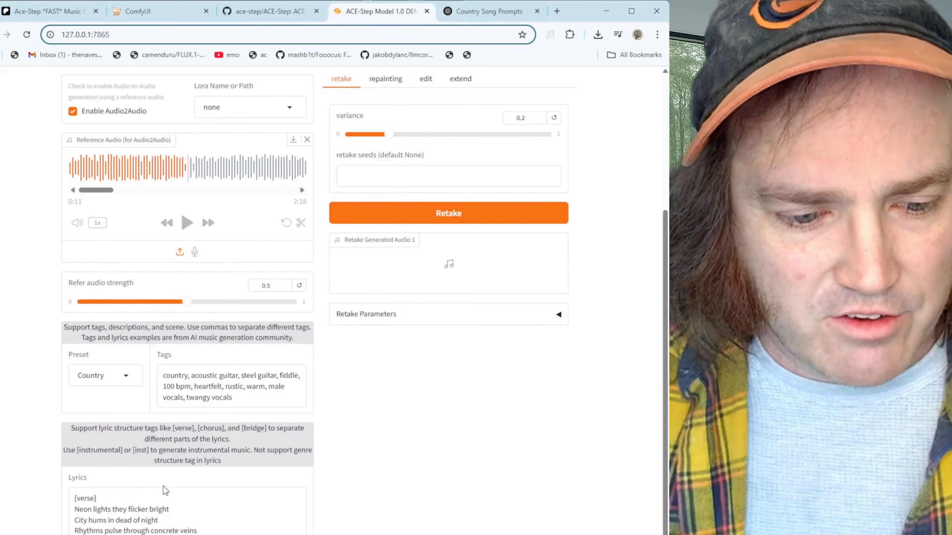
{"action": "scroll", "coordinate": [164, 487], "scroll_direction": "down", "scroll_amount": 3}
{"action": "scroll", "coordinate": [119, 423], "scroll_direction": "down", "scroll_amount": 3}
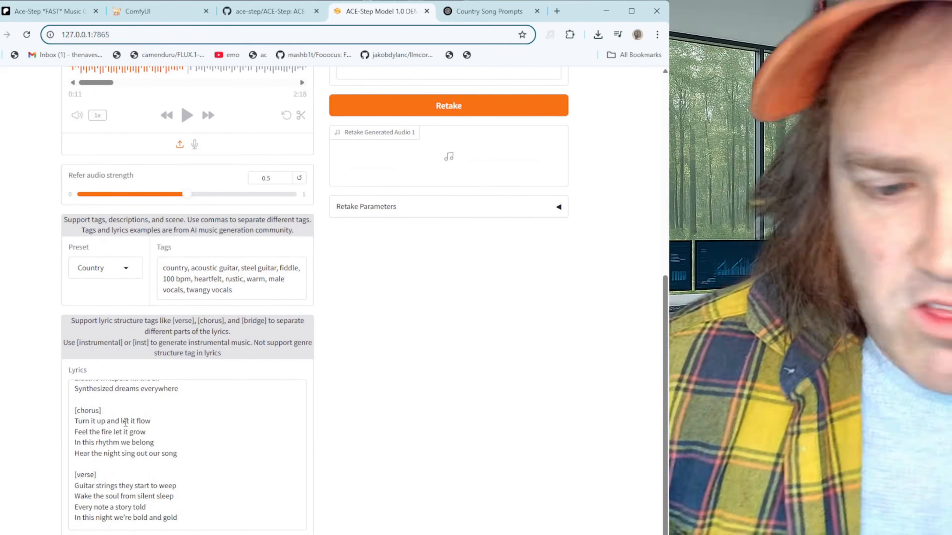
{"action": "scroll", "coordinate": [125, 422], "scroll_direction": "down", "scroll_amount": 4}
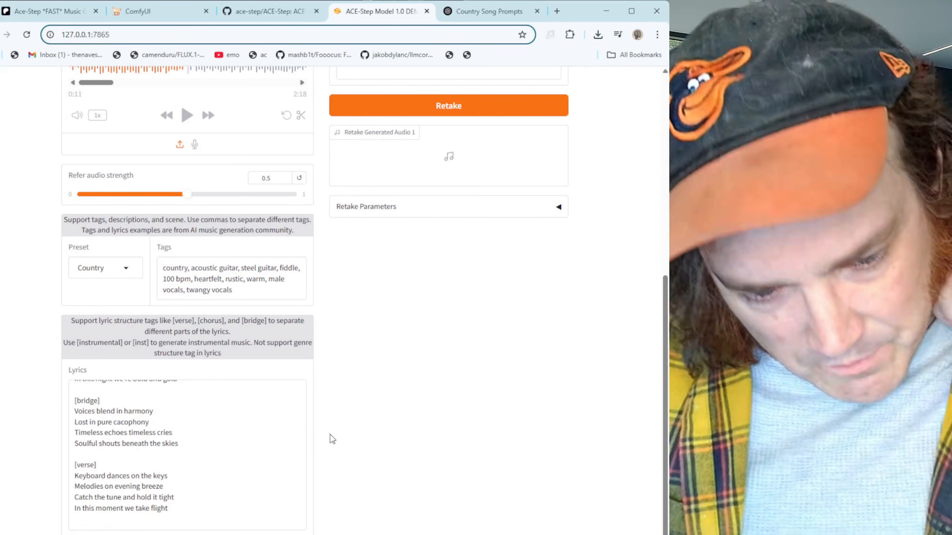
{"action": "scroll", "coordinate": [161, 419], "scroll_direction": "up", "scroll_amount": 3}
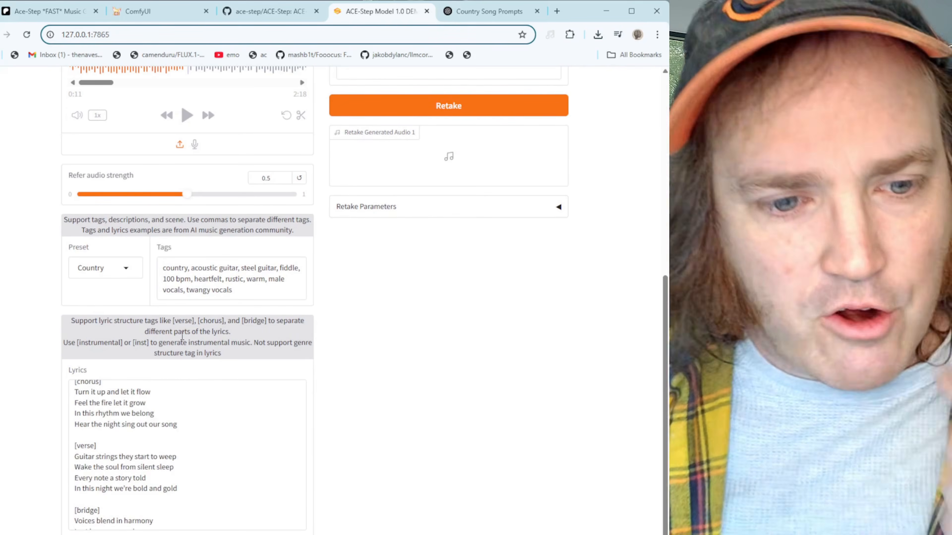
{"action": "scroll", "coordinate": [190, 284], "scroll_direction": "up", "scroll_amount": 2}
{"action": "scroll", "coordinate": [190, 284], "scroll_direction": "up", "scroll_amount": 1}
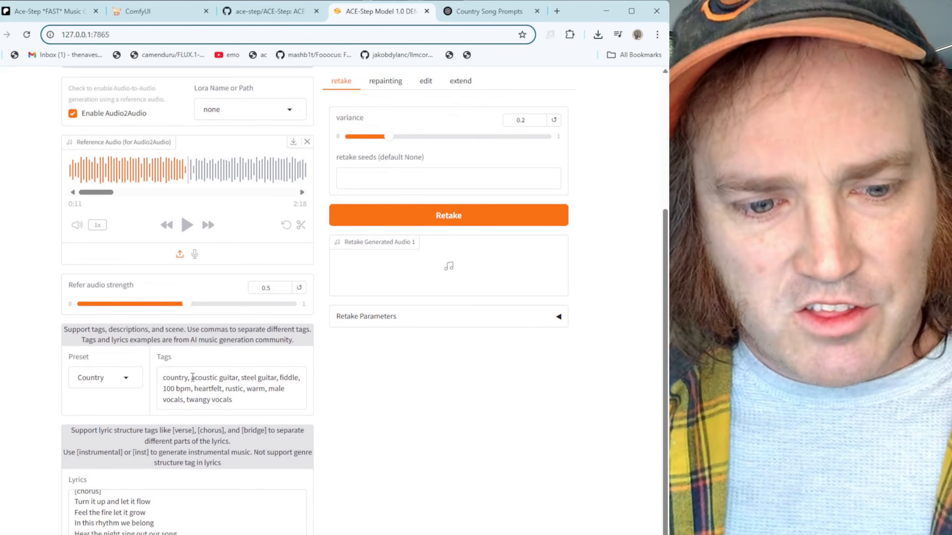
- Try to highlight the steel guitar and fiddle tags, and undo the accidental move of the word "fiddle"
{"action": "left_click", "coordinate": [171, 379]}
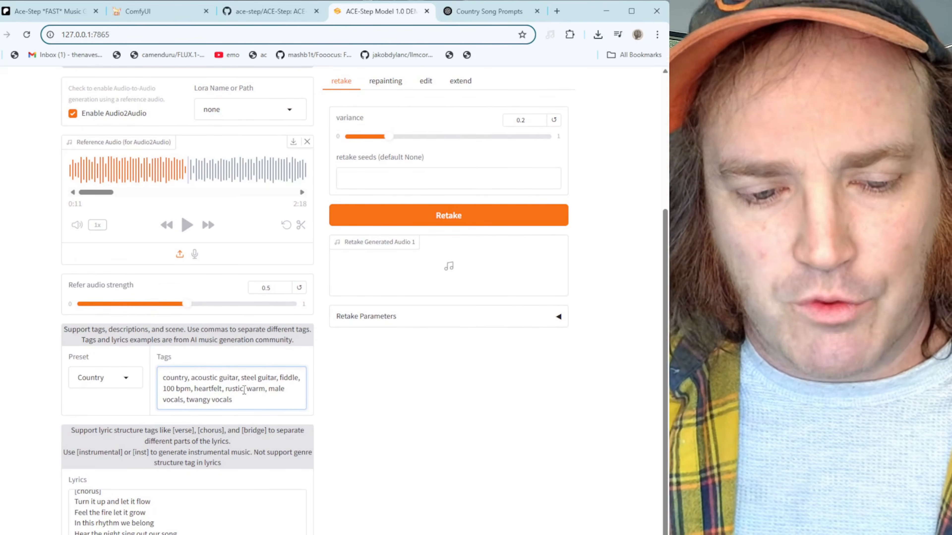
{"action": "left_click_drag", "start_coordinate": [244, 377], "coordinate": [299, 378]}
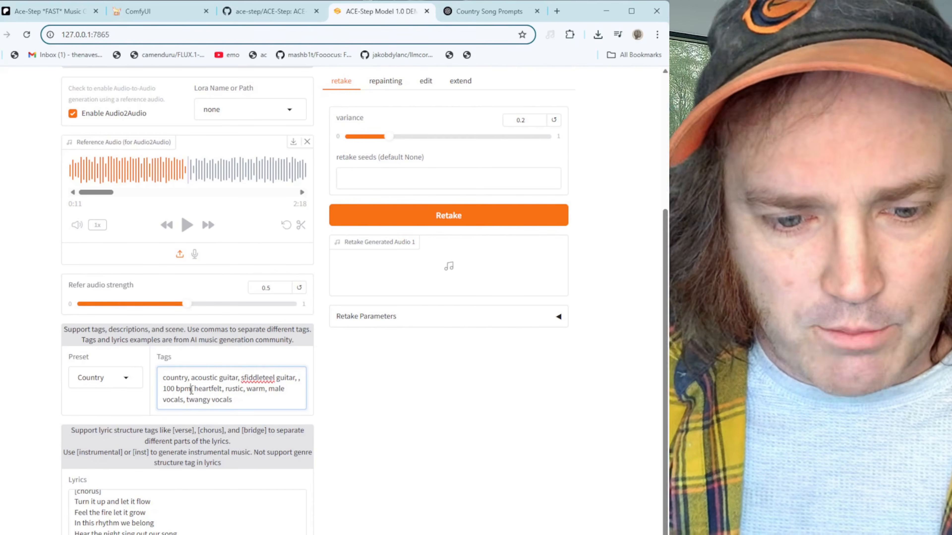
{"action": "left_click", "coordinate": [287, 388]}
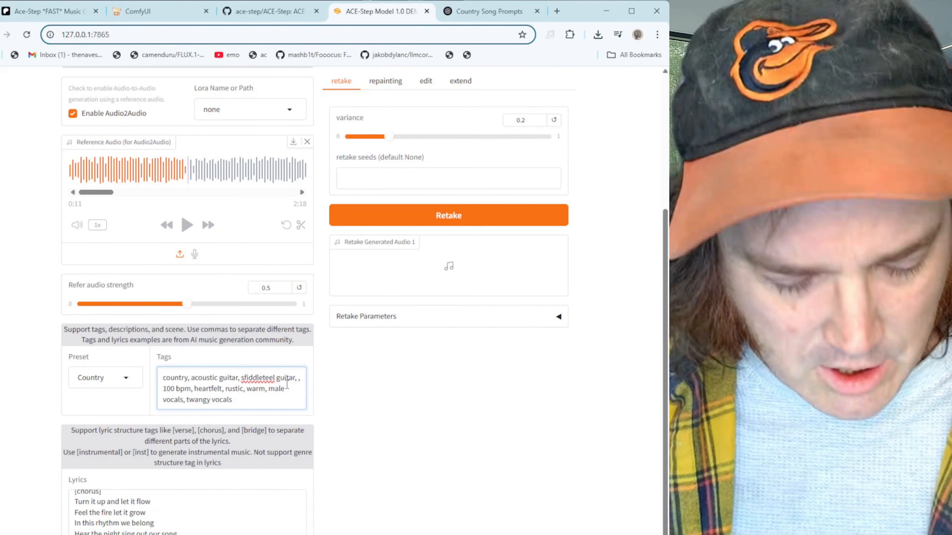
{"action": "key", "text": "ctrl+z"}
{"action": "left_click", "coordinate": [245, 396]}
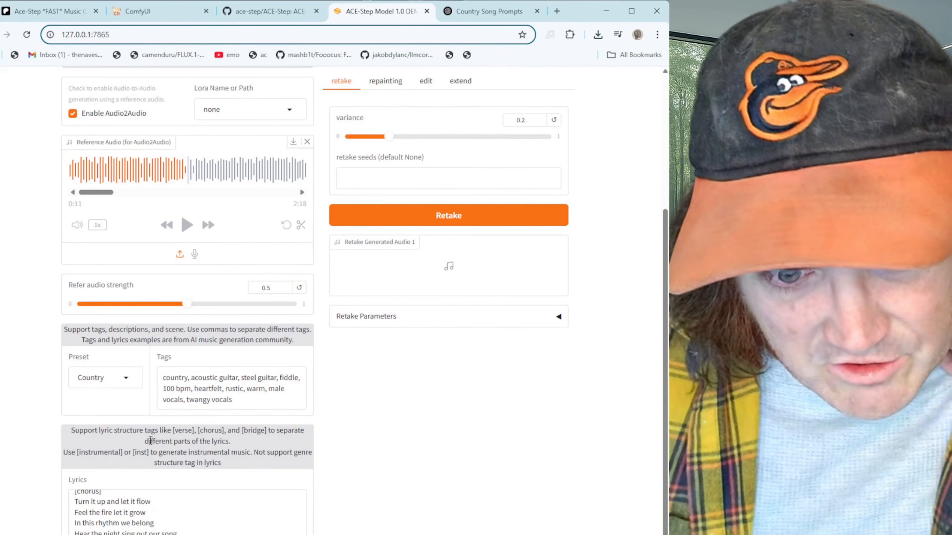
- Examine the note on the [verse], [chorus] and [bridge] structure tags and how the lyrics use them
{"action": "scroll", "coordinate": [153, 440], "scroll_direction": "down", "scroll_amount": 3}
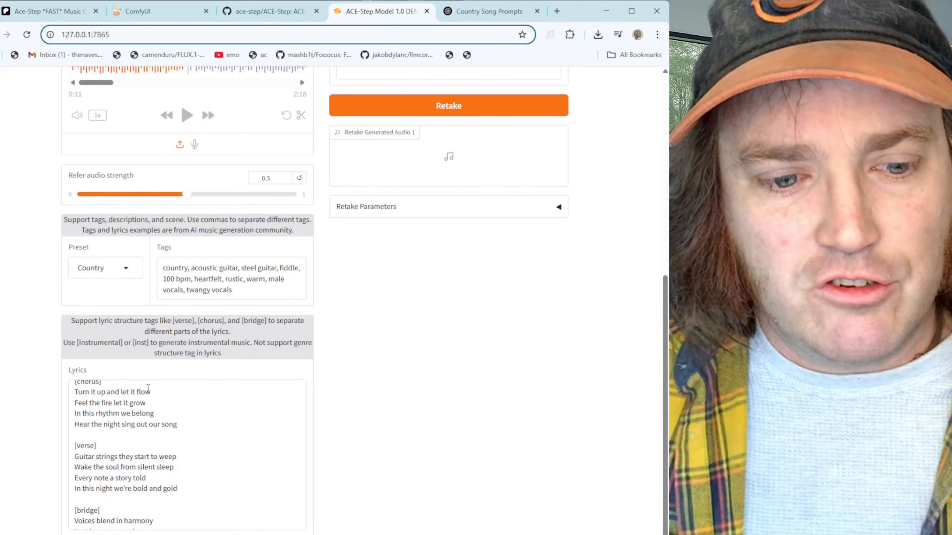
{"action": "left_click_drag", "start_coordinate": [99, 321], "coordinate": [252, 322]}
{"action": "left_click", "coordinate": [162, 323]}
{"action": "left_click", "coordinate": [192, 325]}
{"action": "scroll", "coordinate": [187, 404], "scroll_direction": "up", "scroll_amount": 10}
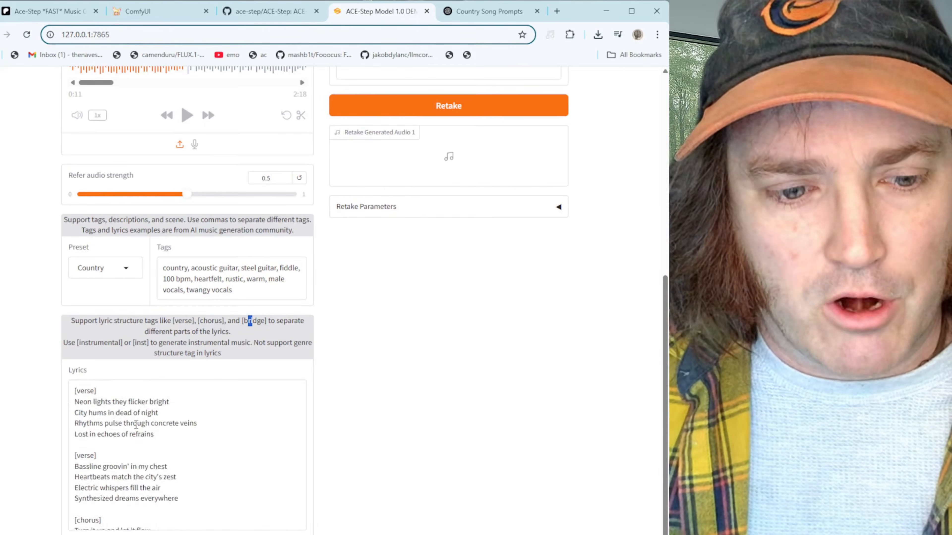
{"action": "scroll", "coordinate": [553, 448], "scroll_direction": "down", "scroll_amount": 5}
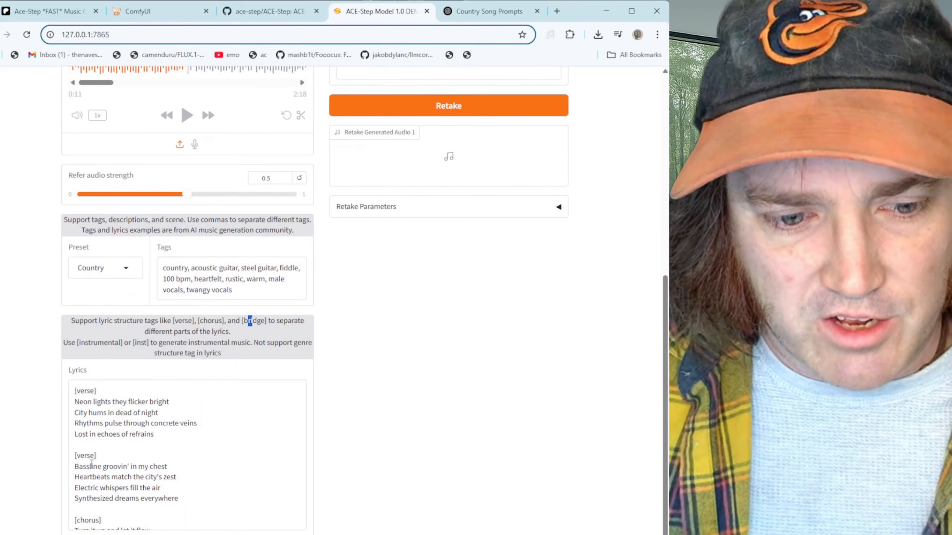
- Highlight the [instrumental] and [inst] tags in the note on generating instrumental music
{"action": "left_click", "coordinate": [113, 390]}
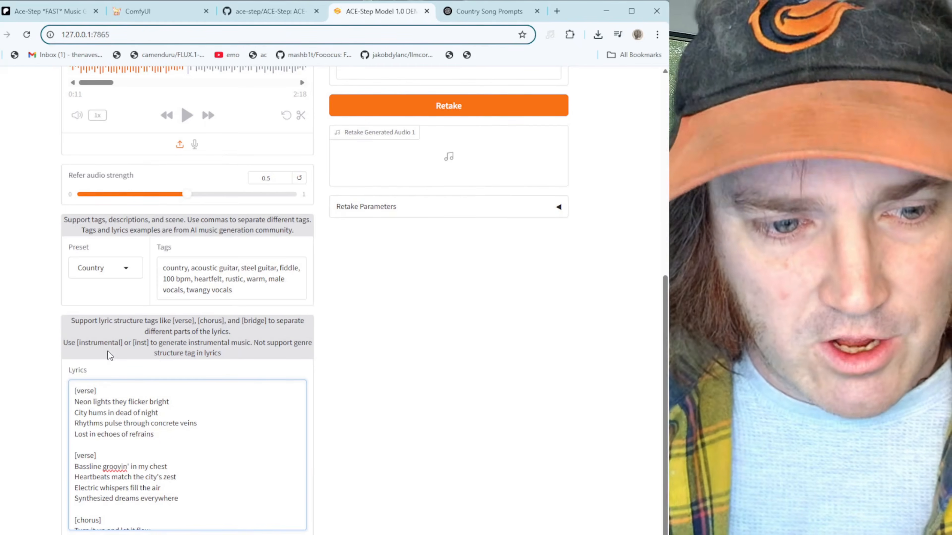
{"action": "left_click_drag", "start_coordinate": [124, 343], "coordinate": [85, 345]}
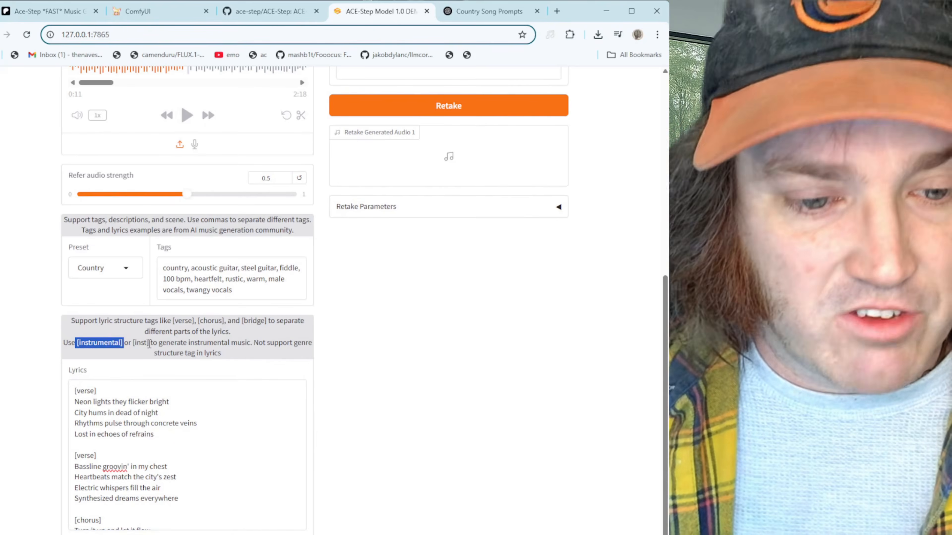
{"action": "left_click_drag", "start_coordinate": [150, 343], "coordinate": [132, 344]}
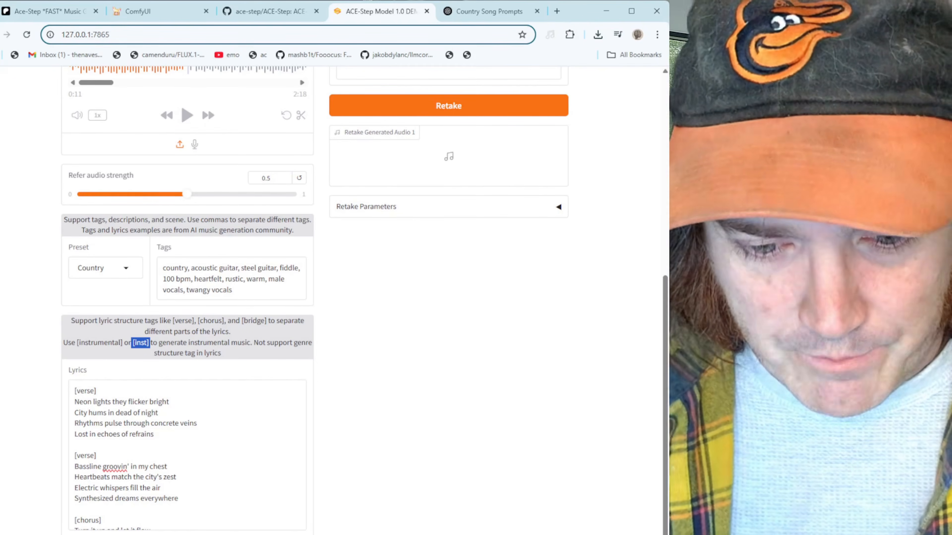
- Examine the infer steps and guidance scales in Basic Settings and the scheduler, CFG, ERG and guidance interval options in Advanced Settings
{"action": "scroll", "coordinate": [327, 409], "scroll_direction": "down", "scroll_amount": 6}
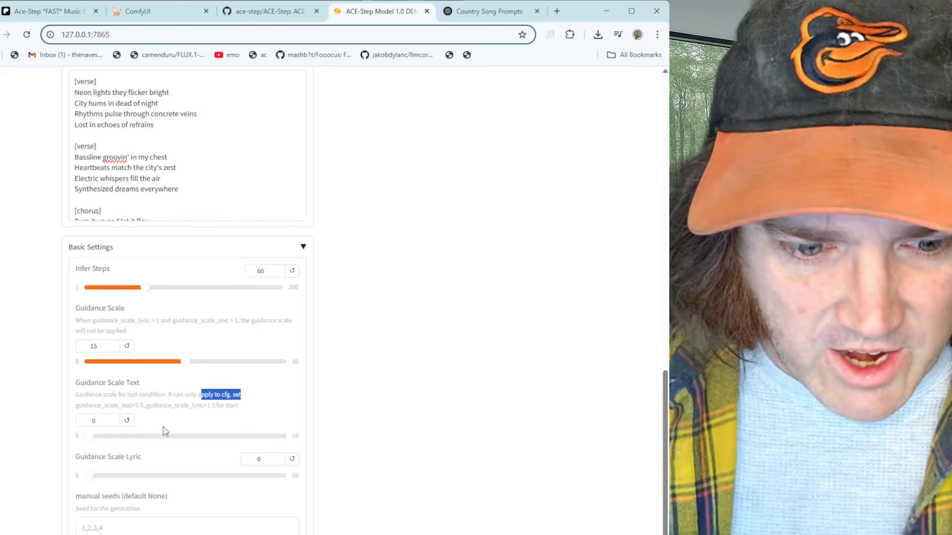
{"action": "left_click", "coordinate": [380, 465]}
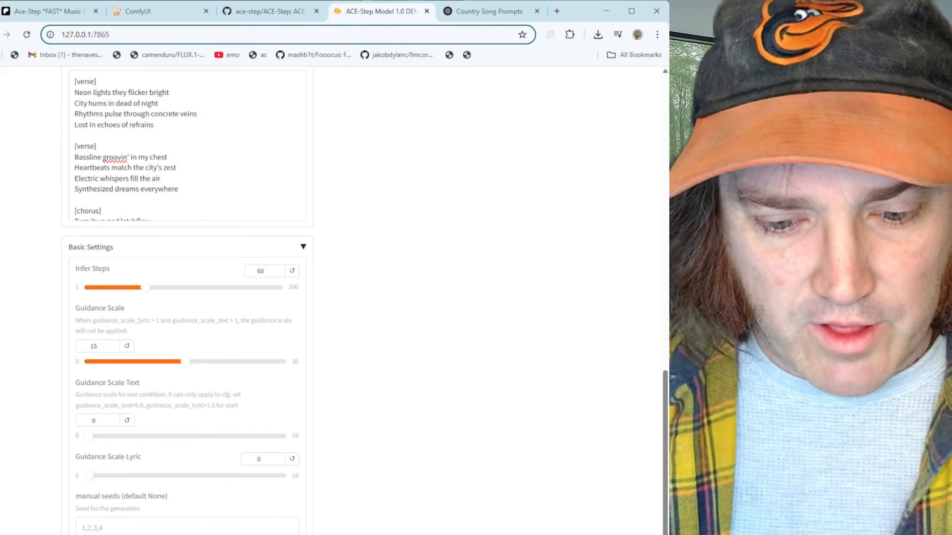
{"action": "scroll", "coordinate": [324, 516], "scroll_direction": "down", "scroll_amount": 10}
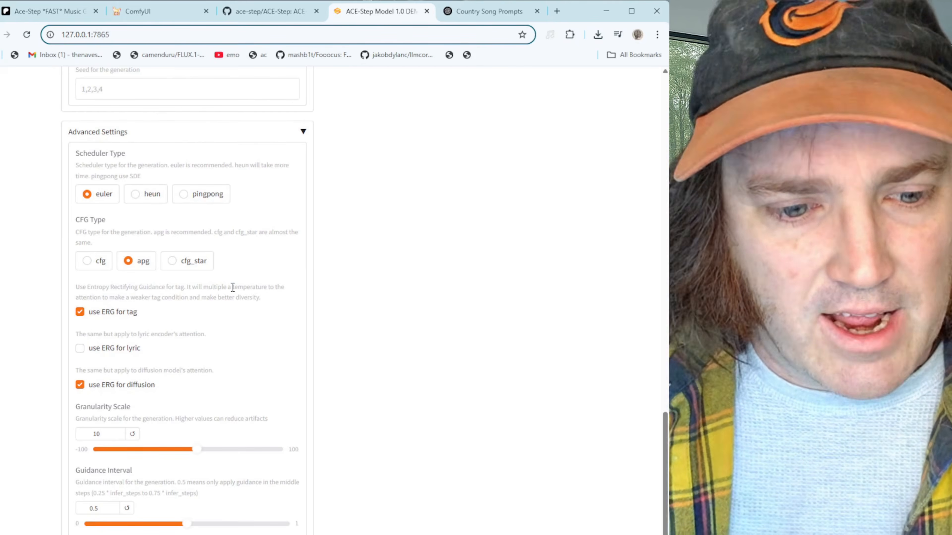
{"action": "scroll", "coordinate": [231, 287], "scroll_direction": "down", "scroll_amount": 3}
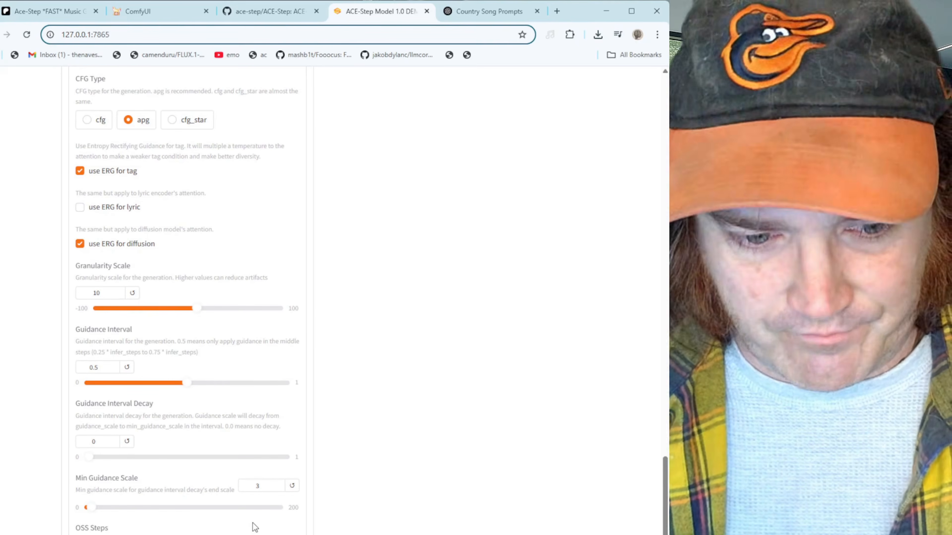
{"action": "scroll", "coordinate": [251, 471], "scroll_direction": "up", "scroll_amount": 8}
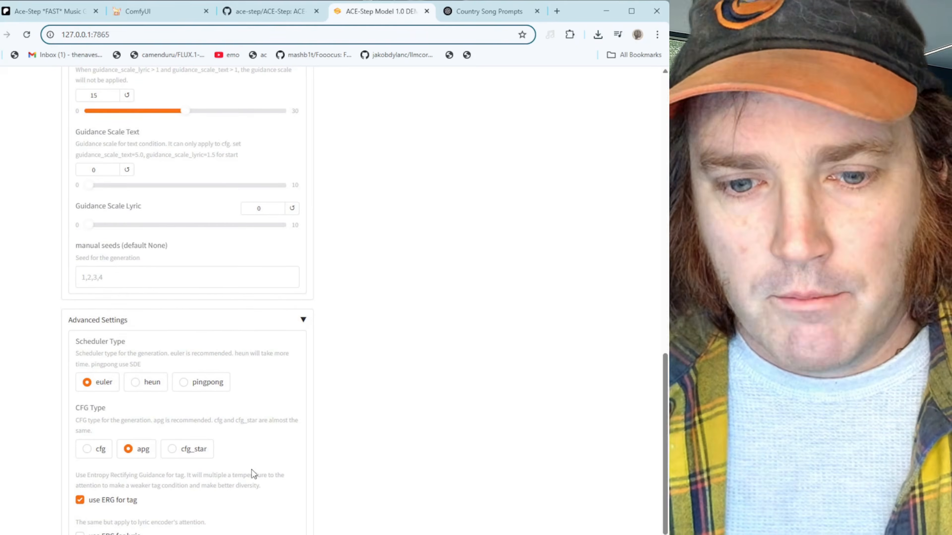
- Generate the song from the Country tags, the lyrics and the Audio2Audio reference, and go back to the Text2Music output
{"action": "scroll", "coordinate": [306, 324], "scroll_direction": "up", "scroll_amount": 15}
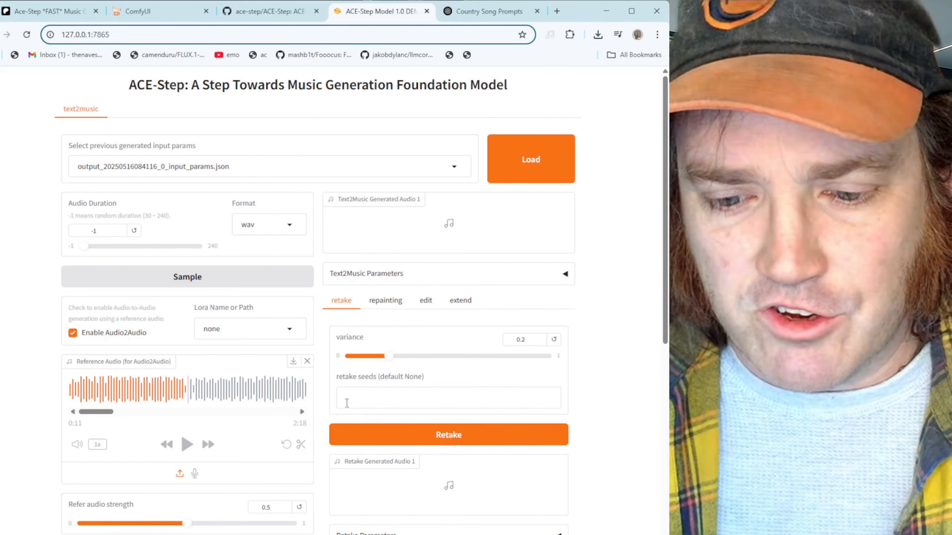
{"action": "scroll", "coordinate": [129, 490], "scroll_direction": "down", "scroll_amount": 10}
{"action": "scroll", "coordinate": [223, 495], "scroll_direction": "down", "scroll_amount": 5}
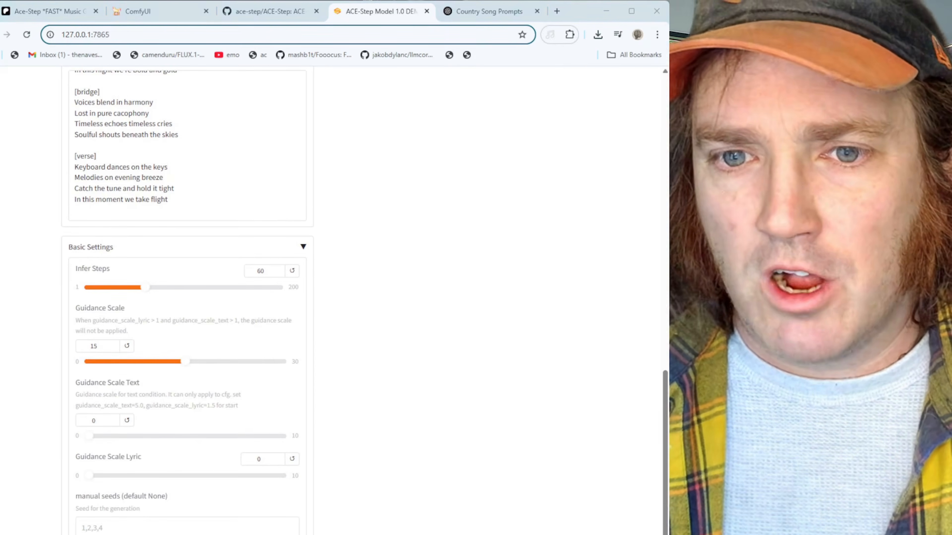
{"action": "scroll", "coordinate": [319, 300], "scroll_direction": "up", "scroll_amount": 15}
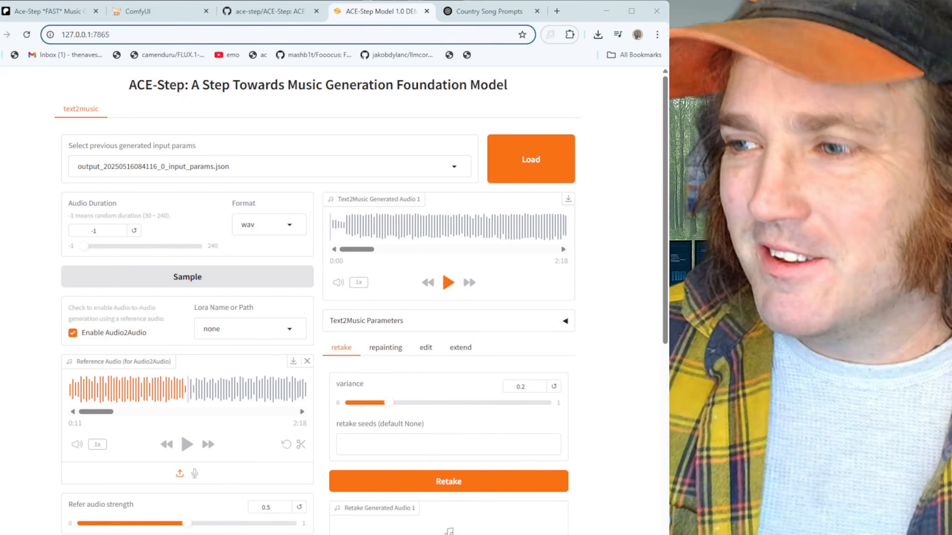
- Play the generated Text2Music audio, skipping ahead several times, and pause it at about 1:06
{"action": "left_click", "coordinate": [448, 283]}
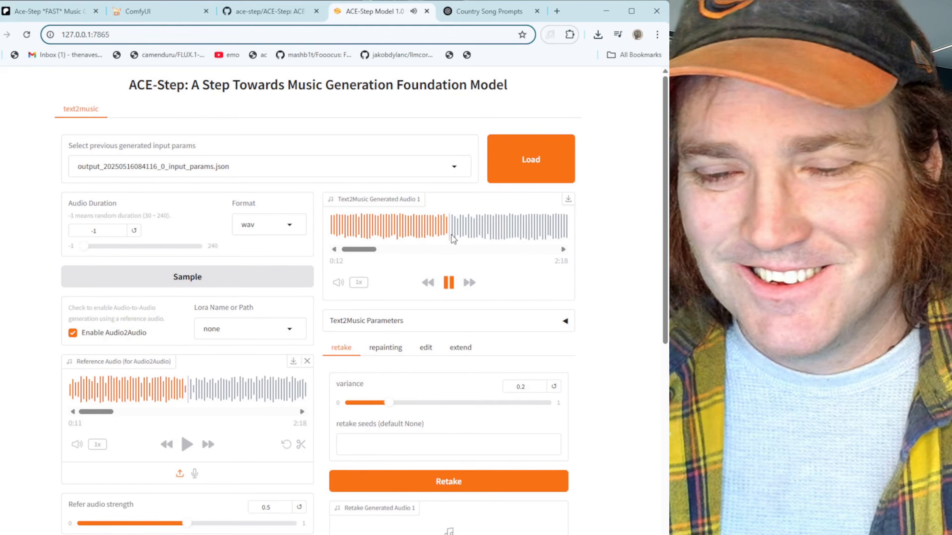
{"action": "left_click", "coordinate": [534, 230]}
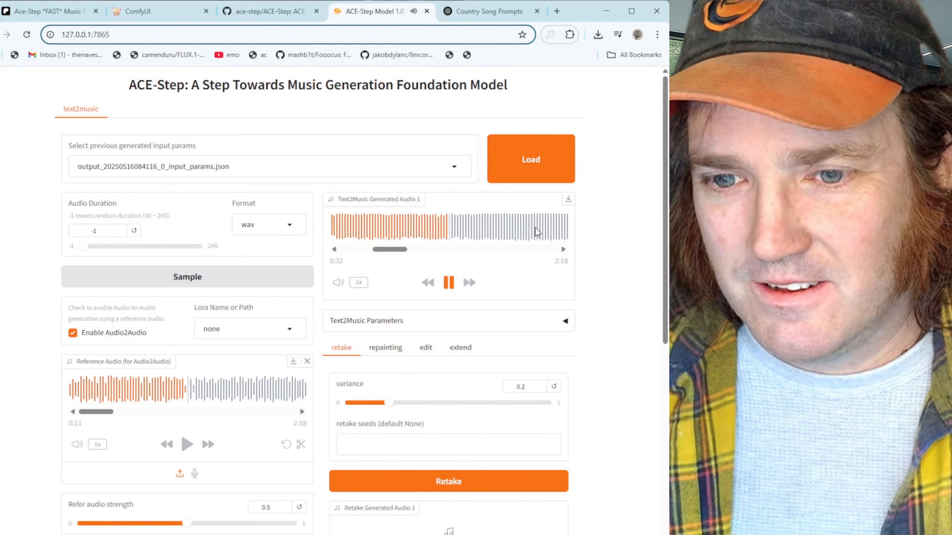
{"action": "left_click", "coordinate": [535, 227]}
{"action": "left_click", "coordinate": [549, 230]}
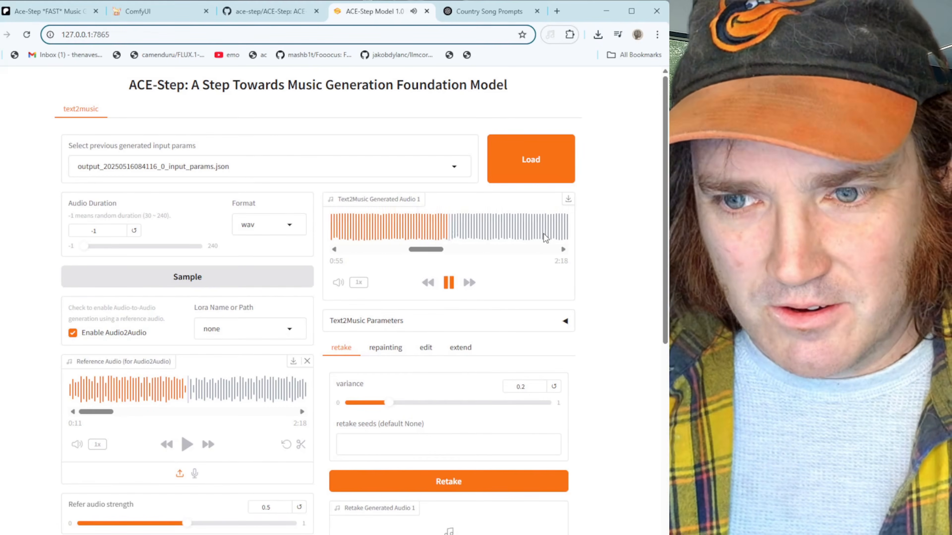
{"action": "left_click", "coordinate": [544, 234]}
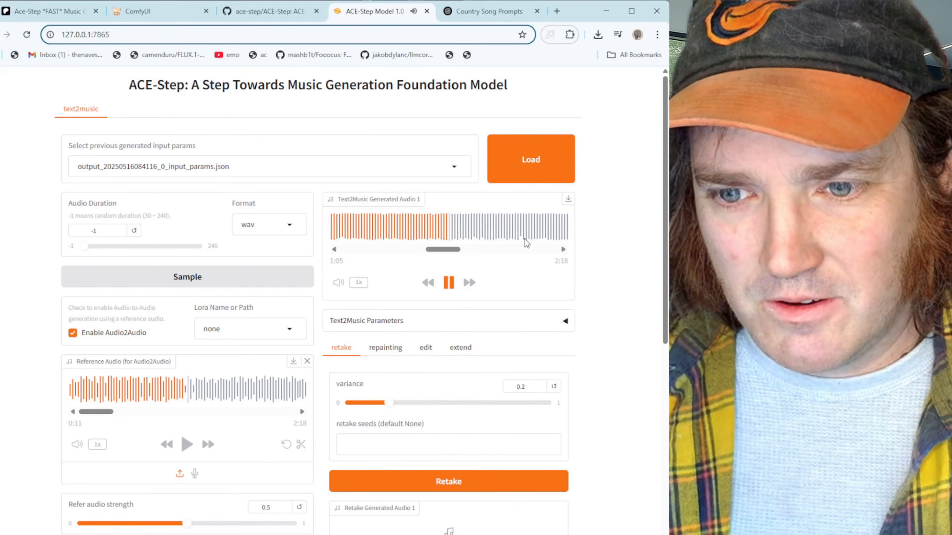
{"action": "left_click", "coordinate": [448, 284]}
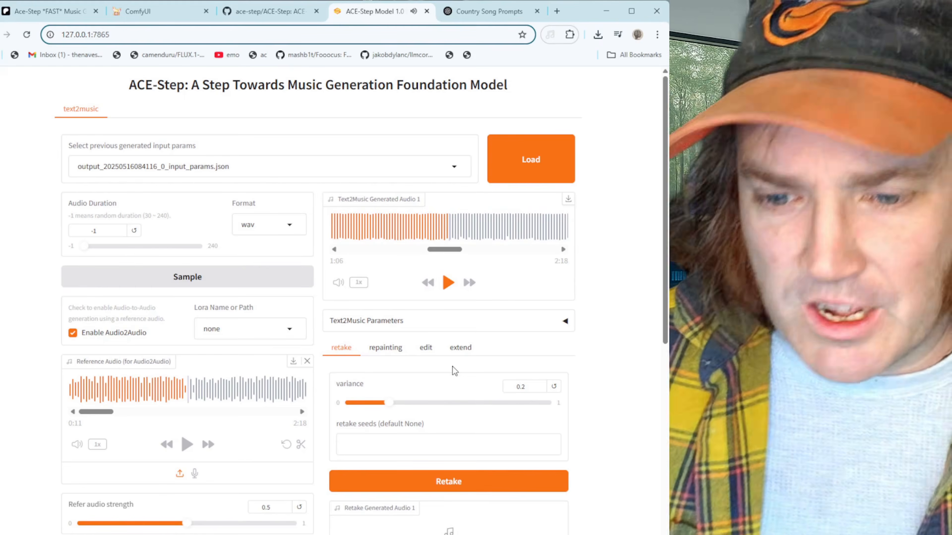
{"action": "scroll", "coordinate": [453, 371], "scroll_direction": "down", "scroll_amount": 5}
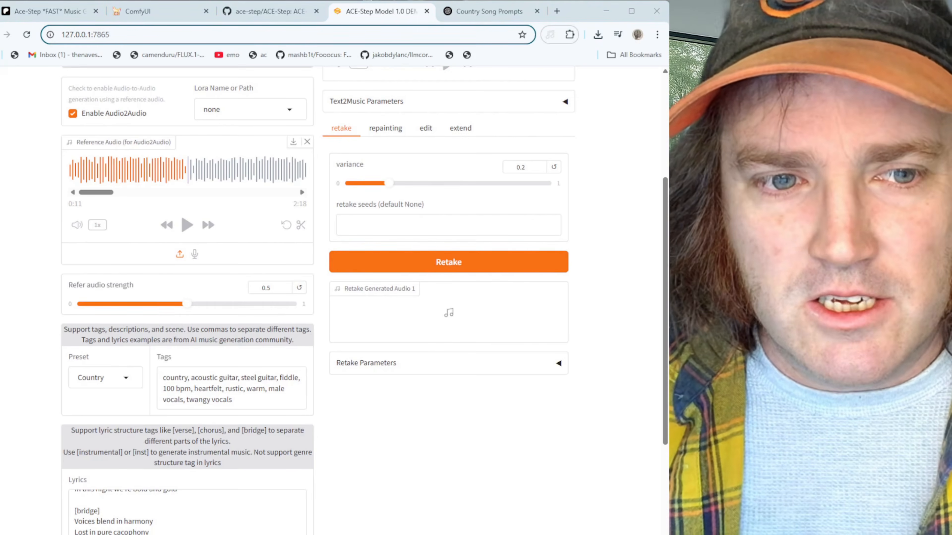
- Disable Audio2Audio and switch the tag preset from Country to Reggae
{"action": "left_click", "coordinate": [72, 114]}
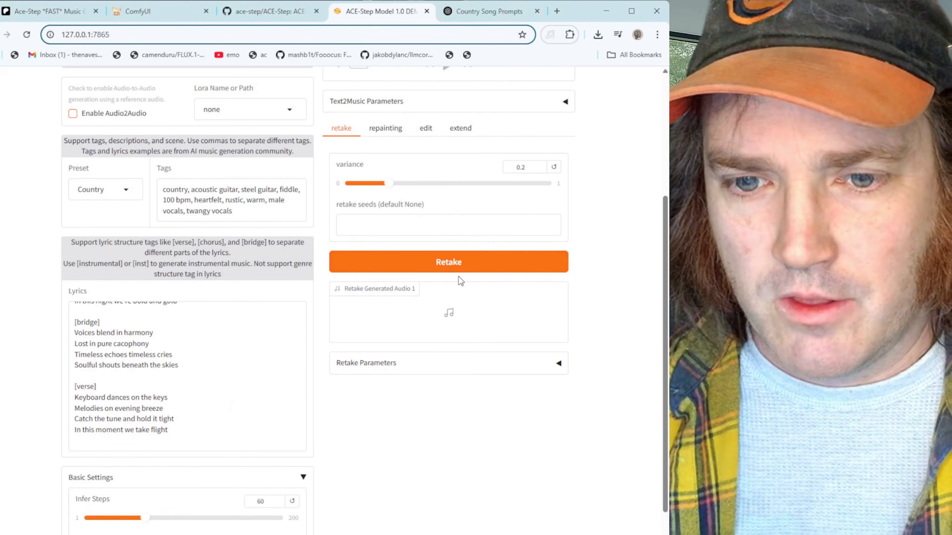
{"action": "scroll", "coordinate": [462, 530], "scroll_direction": "down", "scroll_amount": 5}
{"action": "scroll", "coordinate": [108, 181], "scroll_direction": "up", "scroll_amount": 5}
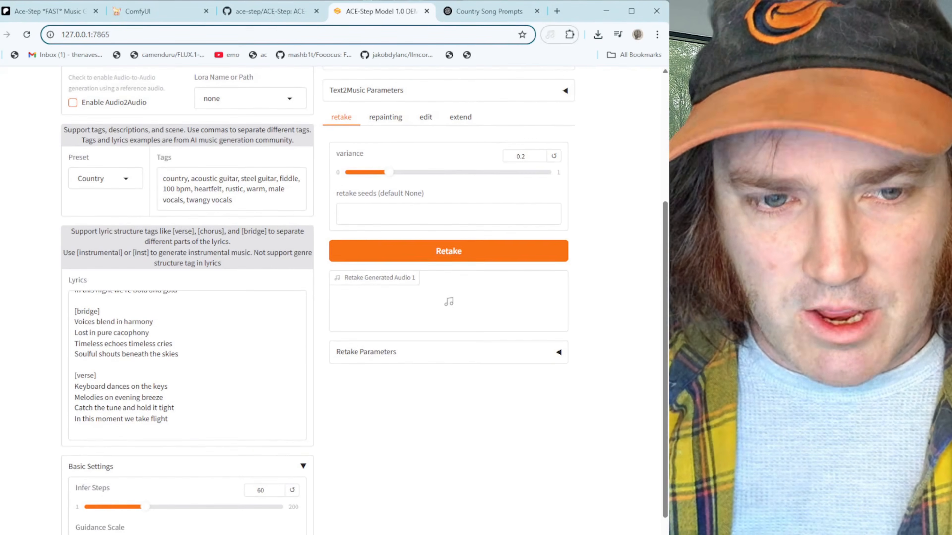
{"action": "left_click", "coordinate": [108, 181]}
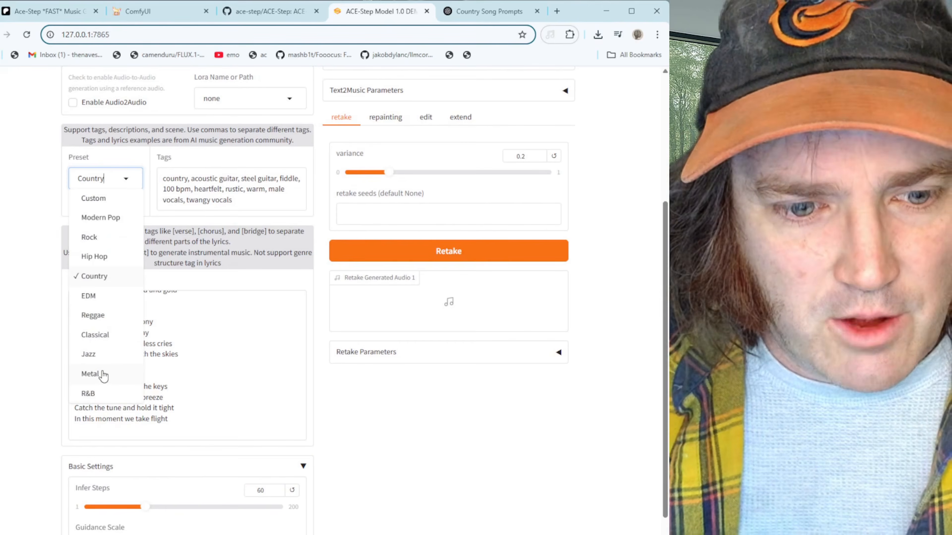
{"action": "left_click", "coordinate": [92, 315]}
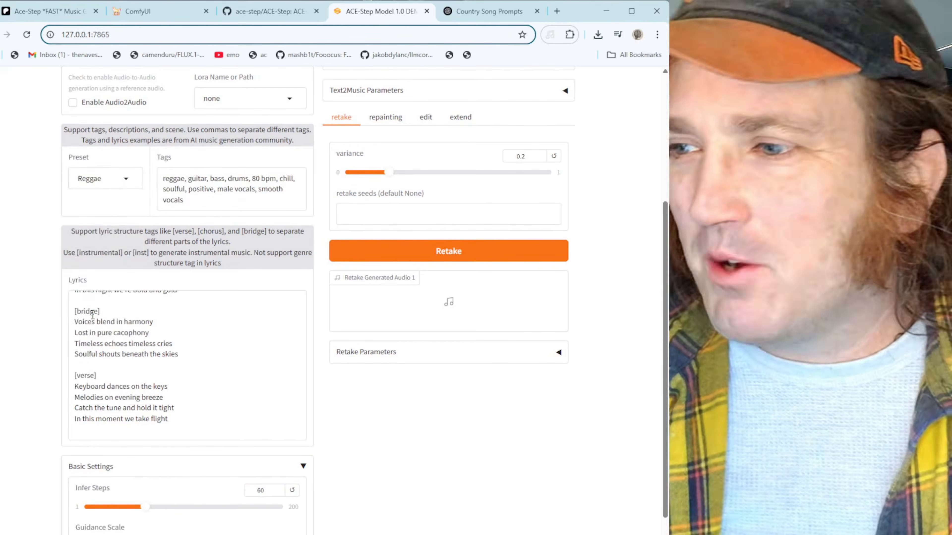
- Generate a song from the Reggae tags and the existing lyrics, and go back to the Text2Music output
{"action": "scroll", "coordinate": [414, 512], "scroll_direction": "down", "scroll_amount": 5}
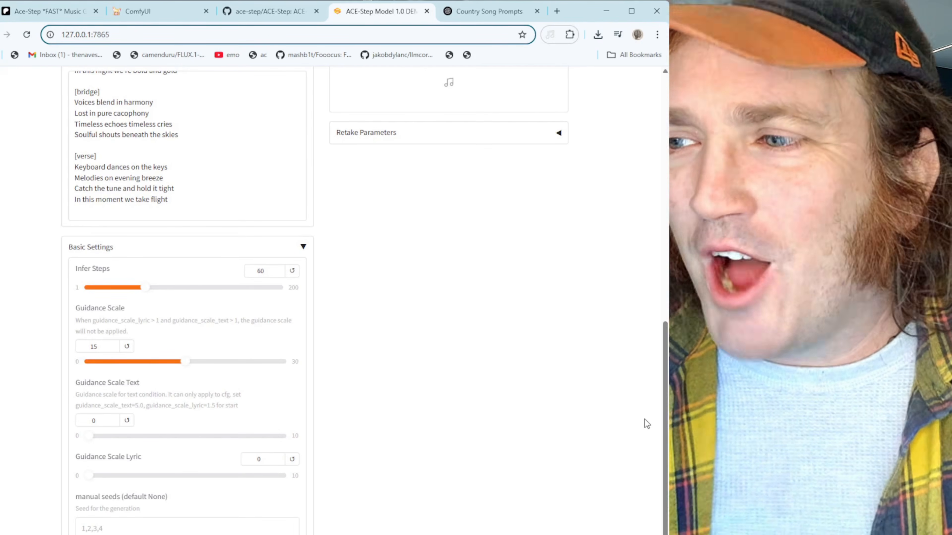
{"action": "scroll", "coordinate": [539, 366], "scroll_direction": "up", "scroll_amount": 5}
{"action": "scroll", "coordinate": [536, 364], "scroll_direction": "up", "scroll_amount": 5}
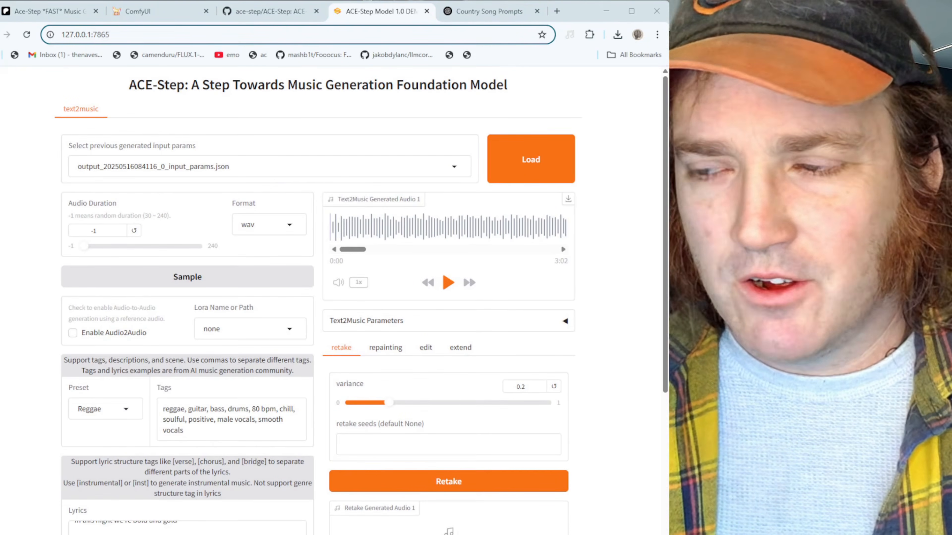
- Play the generated Reggae audio, skip ahead twice, and pause it at about 0:35
{"action": "left_click", "coordinate": [448, 283]}
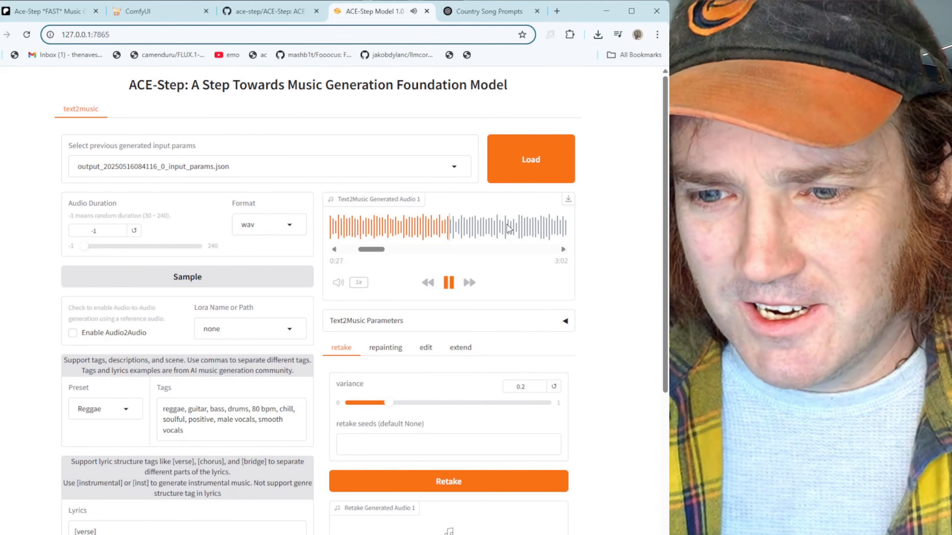
{"action": "left_click", "coordinate": [469, 282]}
{"action": "left_click", "coordinate": [469, 281]}
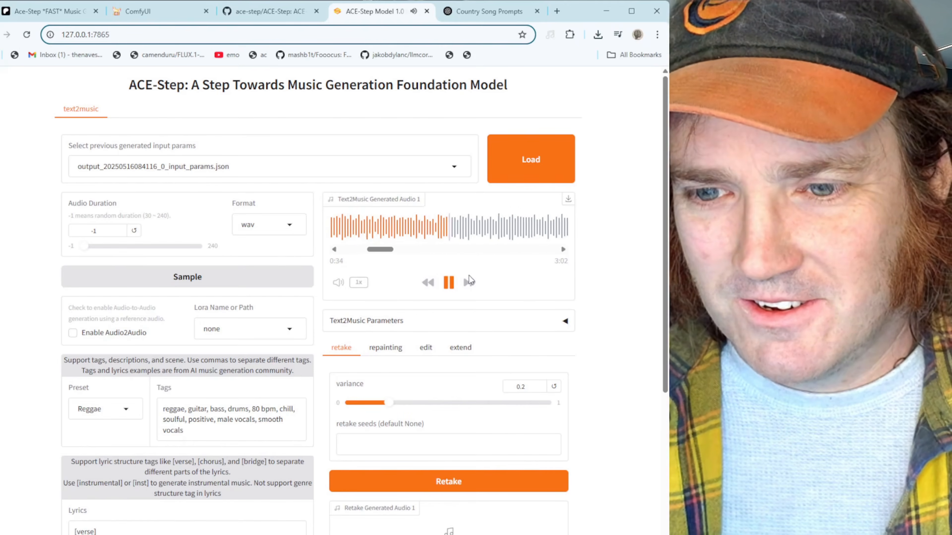
{"action": "left_click", "coordinate": [448, 284]}
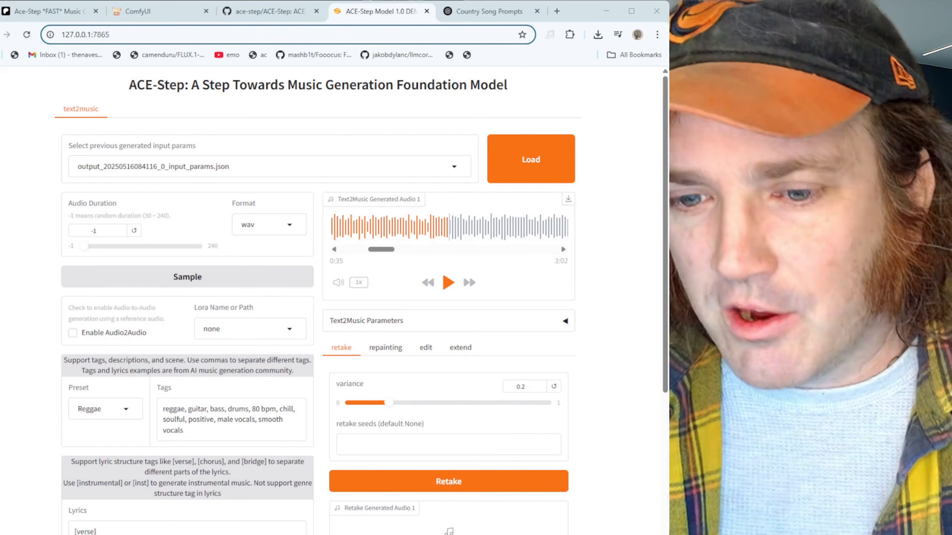
- Expand the Text2Music Parameters to inspect the prompt and lyrics used for the Reggae song, and collapse them again
{"action": "left_click", "coordinate": [565, 321]}
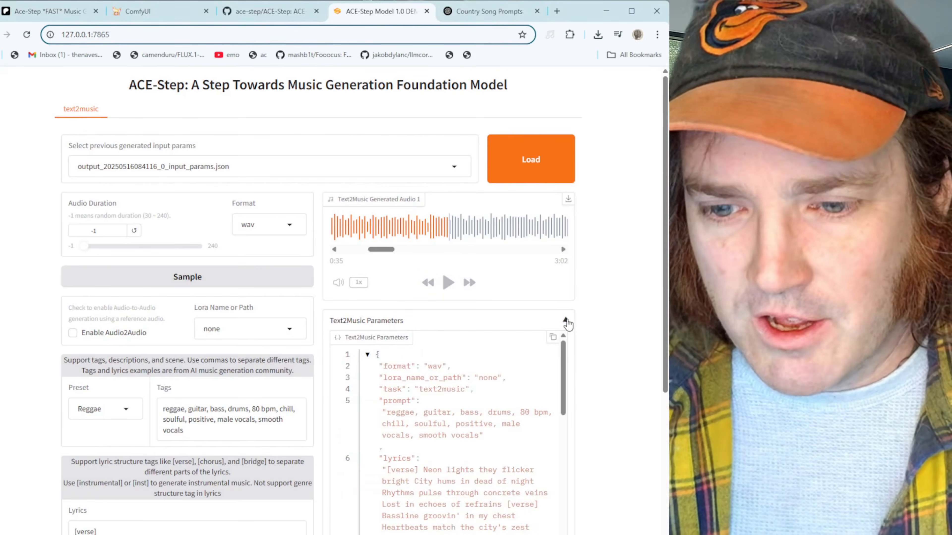
{"action": "scroll", "coordinate": [567, 322], "scroll_direction": "down", "scroll_amount": 10}
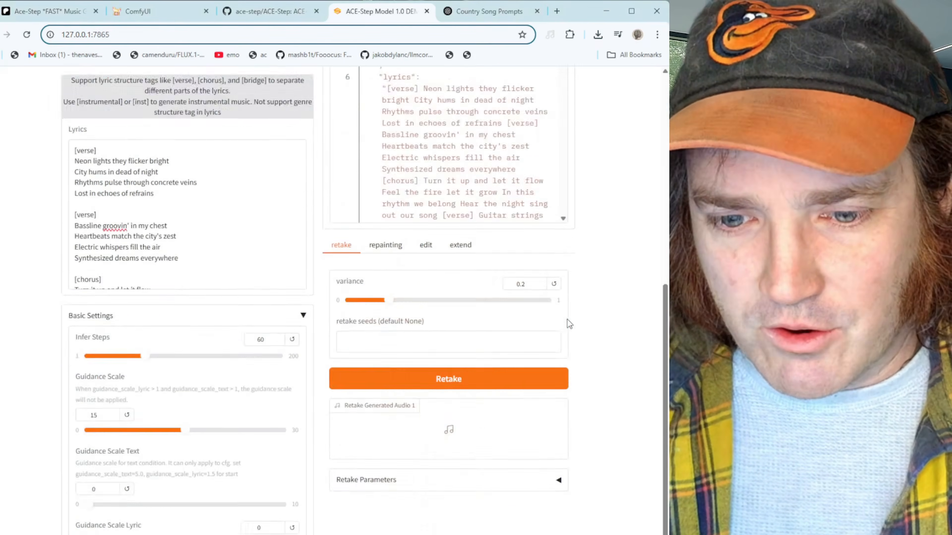
{"action": "scroll", "coordinate": [567, 323], "scroll_direction": "up", "scroll_amount": 7}
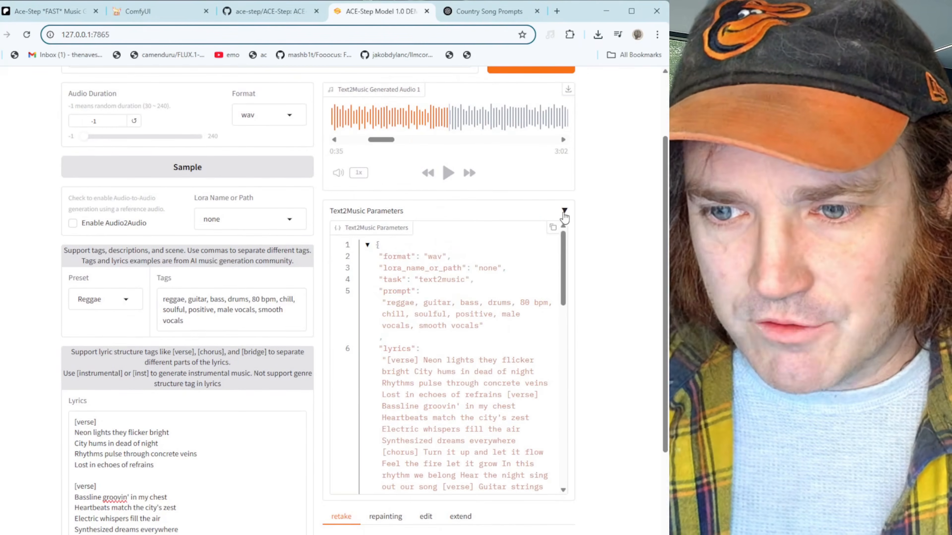
{"action": "left_click", "coordinate": [565, 214]}
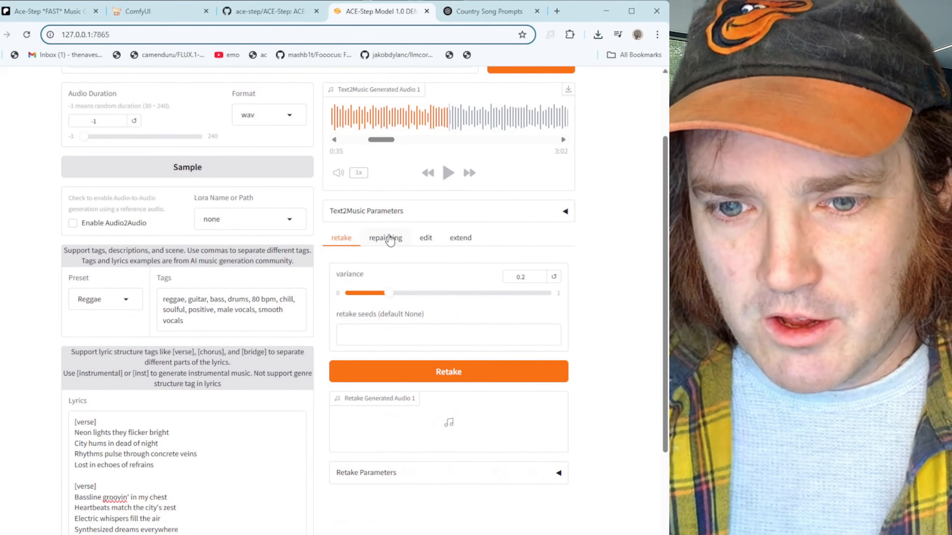
- Show the repainting options and examine the variance, repaint seeds, start and end times, and repaint source
{"action": "left_click", "coordinate": [389, 240]}
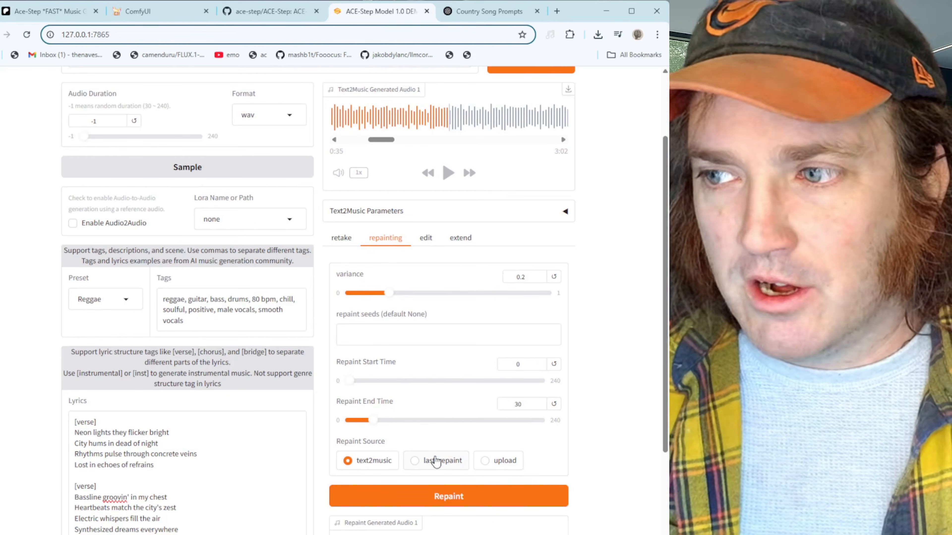
{"action": "scroll", "coordinate": [434, 461], "scroll_direction": "down", "scroll_amount": 6}
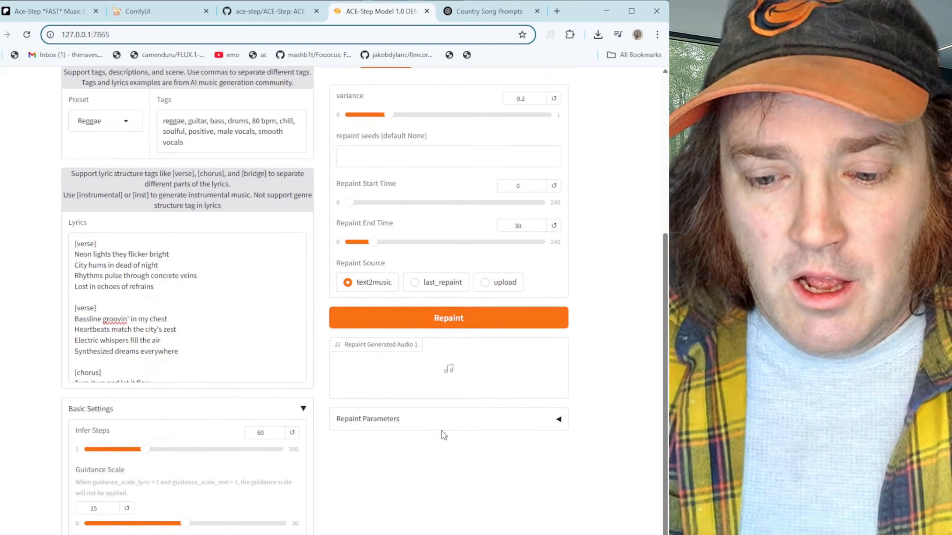
{"action": "scroll", "coordinate": [461, 300], "scroll_direction": "up", "scroll_amount": 2}
{"action": "scroll", "coordinate": [446, 312], "scroll_direction": "up", "scroll_amount": 7}
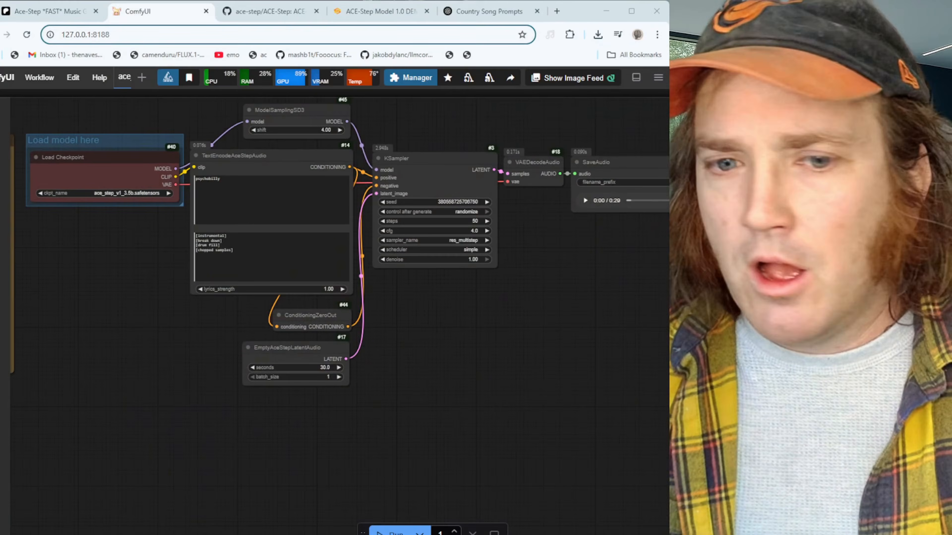
- In the ComfyUI ACE-Step workflow, move the VAEDecodeAudio and SaveAudio nodes below the KSampler to make the graph more compact
{"action": "left_click_drag", "start_coordinate": [345, 412], "coordinate": [423, 444]}
{"action": "scroll", "coordinate": [472, 419], "scroll_direction": "up", "scroll_amount": 1}
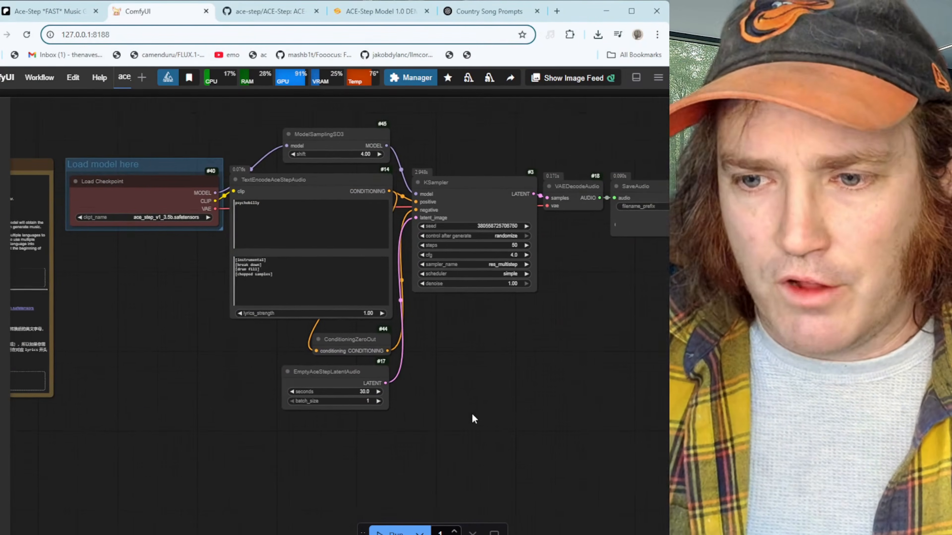
{"action": "scroll", "coordinate": [484, 419], "scroll_direction": "down", "scroll_amount": 2}
{"action": "scroll", "coordinate": [488, 428], "scroll_direction": "up", "scroll_amount": 1}
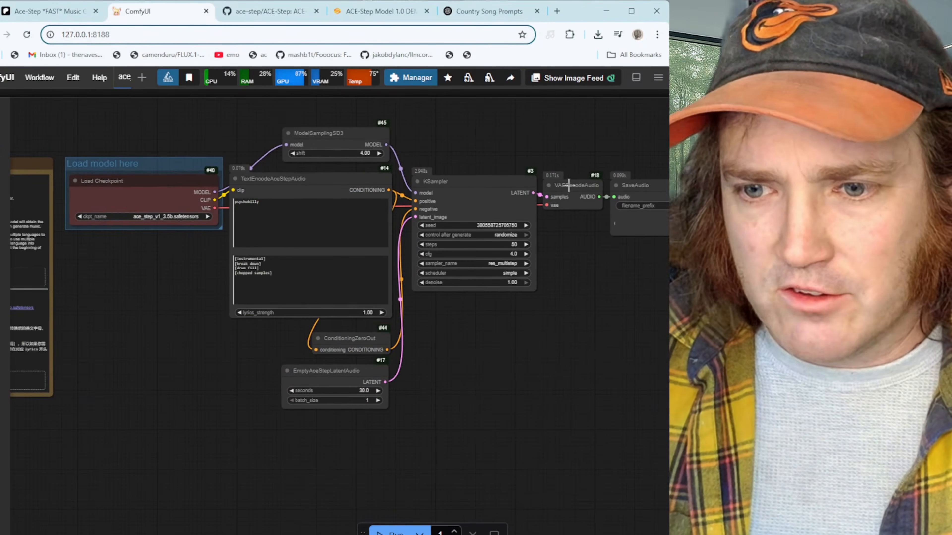
{"action": "left_click_drag", "start_coordinate": [549, 183], "coordinate": [468, 346]}
{"action": "left_click_drag", "start_coordinate": [639, 186], "coordinate": [449, 412]}
- Move the About ACE Step note farther away from the Load model here group
{"action": "left_click_drag", "start_coordinate": [276, 436], "coordinate": [387, 431]}
{"action": "scroll", "coordinate": [210, 234], "scroll_direction": "up", "scroll_amount": 3}
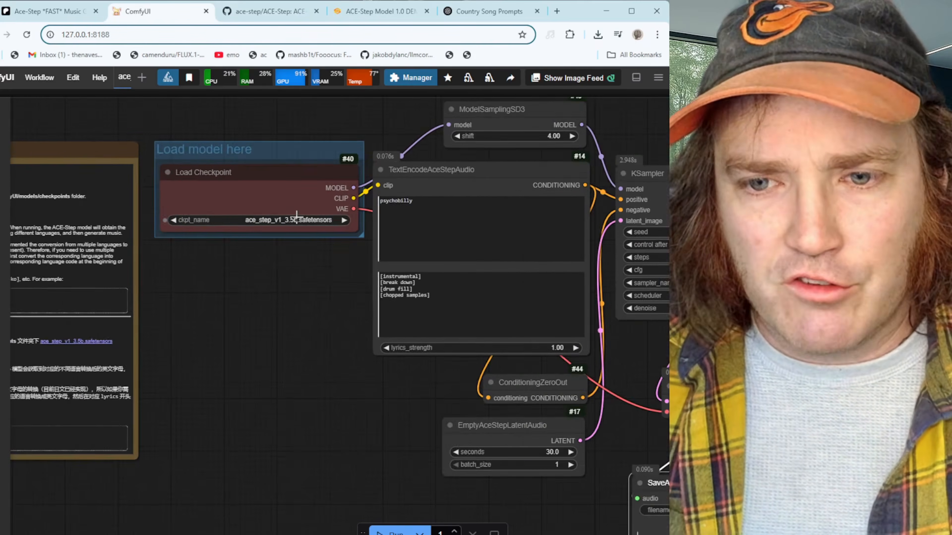
{"action": "left_click_drag", "start_coordinate": [220, 253], "coordinate": [20, 261]}
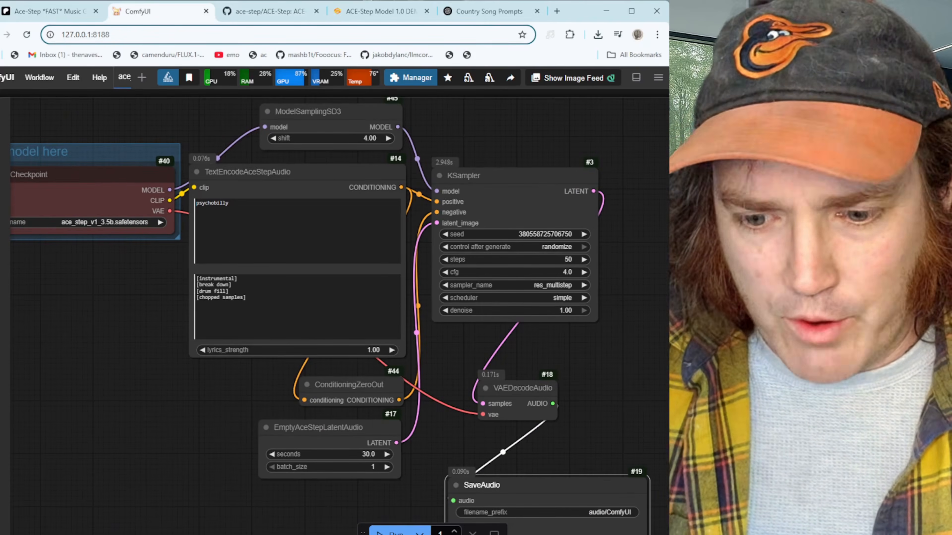
{"action": "left_click_drag", "start_coordinate": [146, 521], "coordinate": [338, 534]}
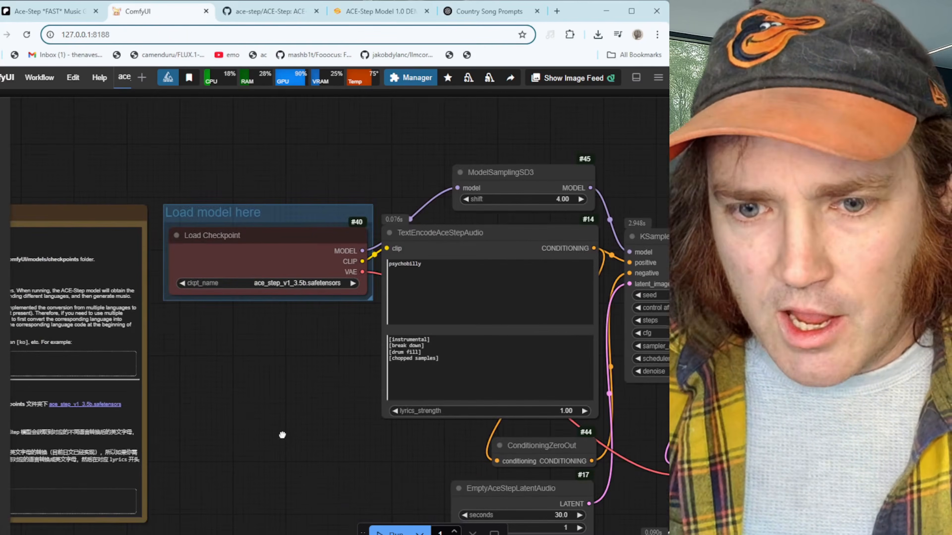
{"action": "left_click_drag", "start_coordinate": [283, 435], "coordinate": [540, 451]}
{"action": "left_click_drag", "start_coordinate": [326, 232], "coordinate": [284, 132]}
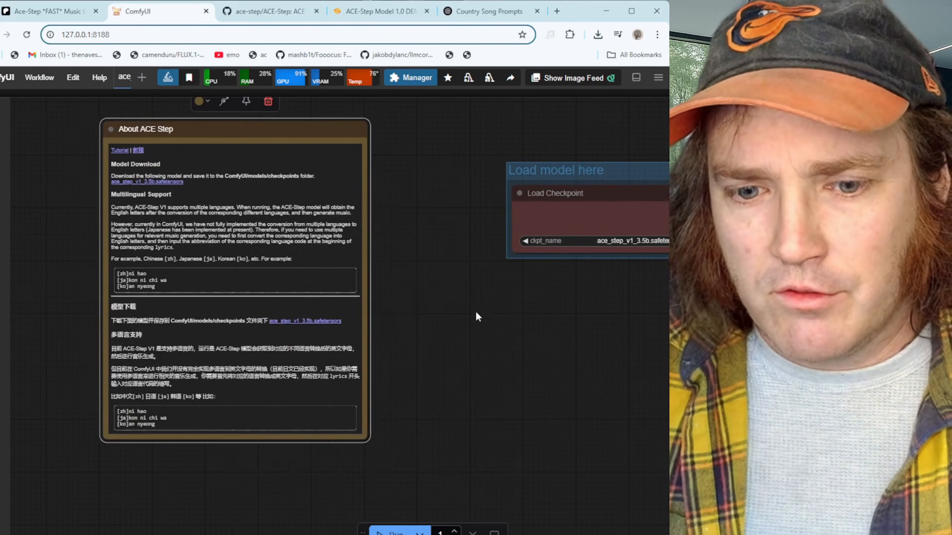
- Examine the workflow's Load Checkpoint, TextEncodeAceStepAudio, KSampler and audio output nodes
{"action": "left_click_drag", "start_coordinate": [476, 316], "coordinate": [92, 287]}
{"action": "left_click_drag", "start_coordinate": [225, 370], "coordinate": [118, 412]}
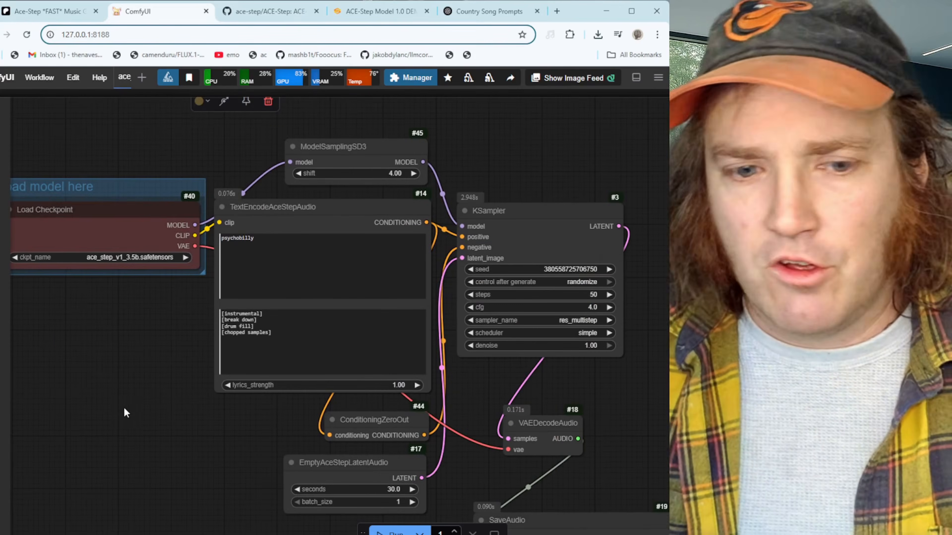
{"action": "scroll", "coordinate": [152, 426], "scroll_direction": "down", "scroll_amount": 3}
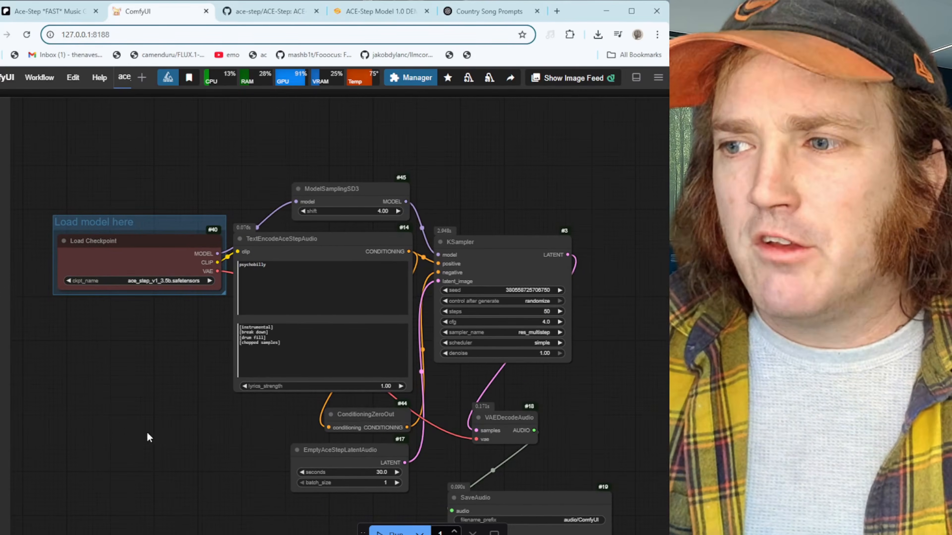
{"action": "left_click_drag", "start_coordinate": [149, 436], "coordinate": [186, 384]}
{"action": "left_click_drag", "start_coordinate": [119, 414], "coordinate": [113, 413]}
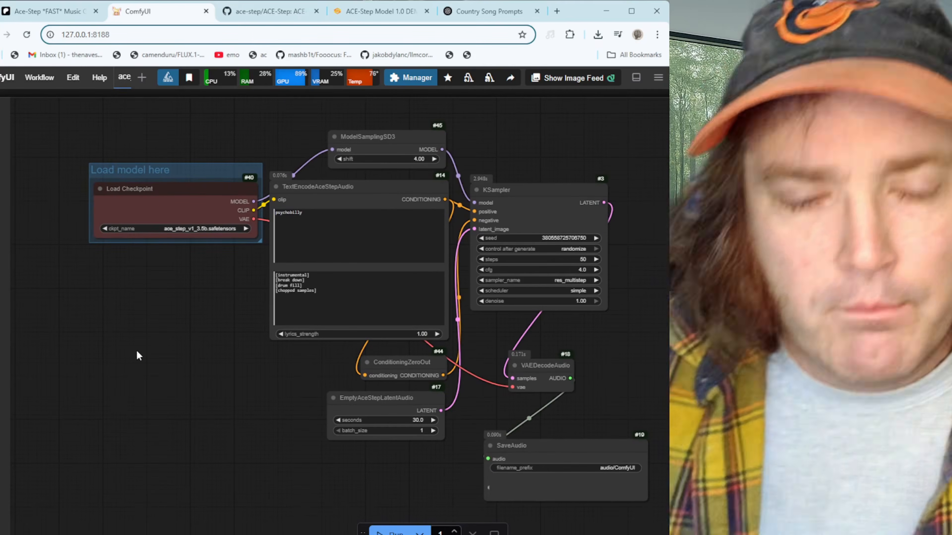
{"action": "left_click_drag", "start_coordinate": [202, 323], "coordinate": [180, 327]}
{"action": "scroll", "coordinate": [178, 291], "scroll_direction": "up", "scroll_amount": 2}
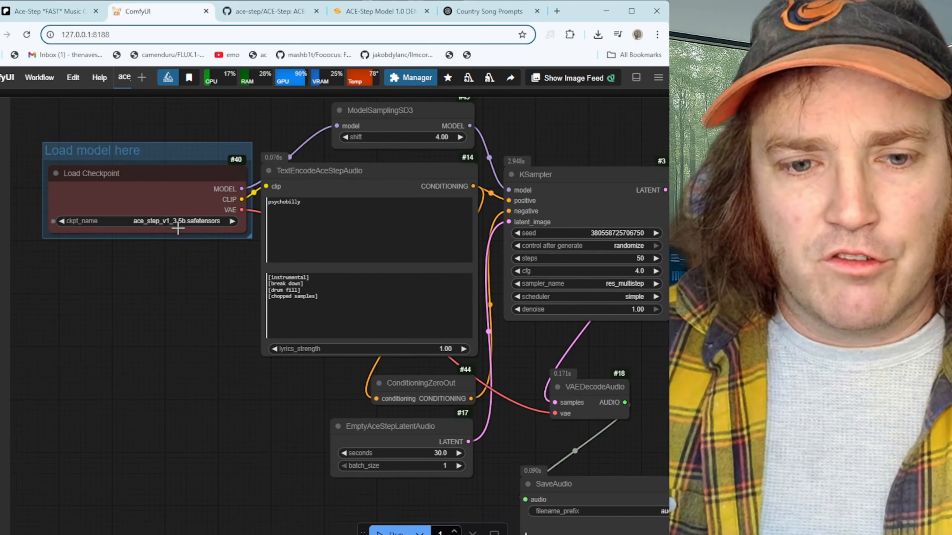
{"action": "left_click_drag", "start_coordinate": [179, 243], "coordinate": [144, 300]}
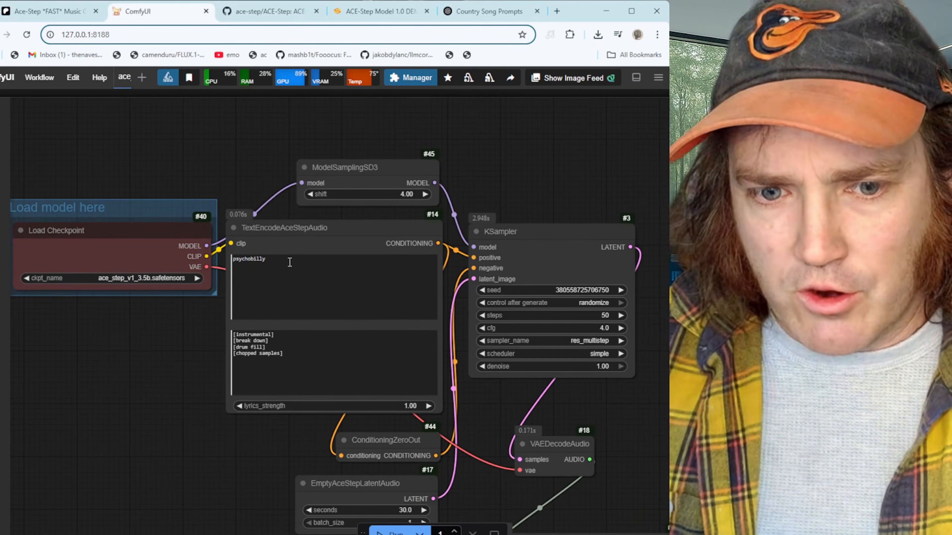
- Replace the TextEncodeAceStepAudio prompt with "heavy metgal" and highlight the [instrumental] and [chopped samples] tags in the lyrics
{"action": "left_click_drag", "start_coordinate": [290, 262], "coordinate": [190, 263]}
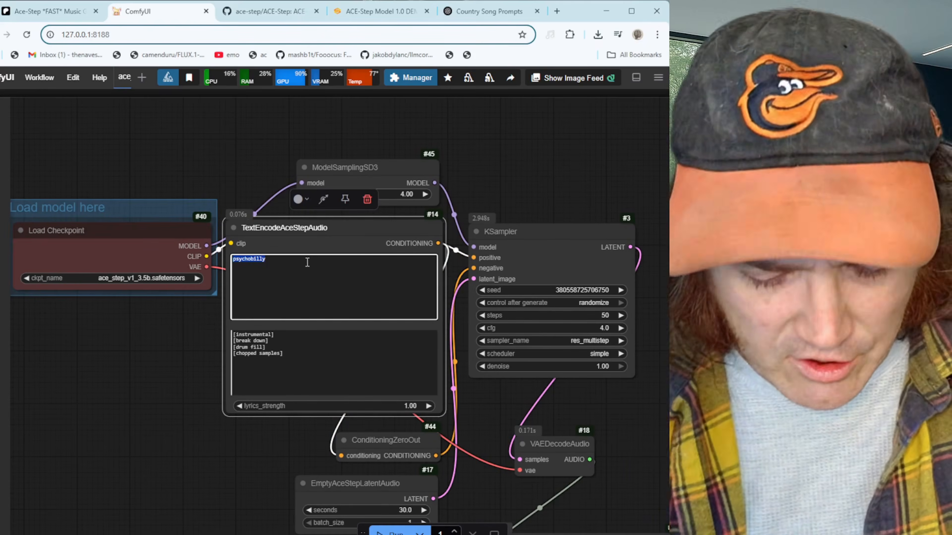
{"action": "type", "text": "heavy metgal"}
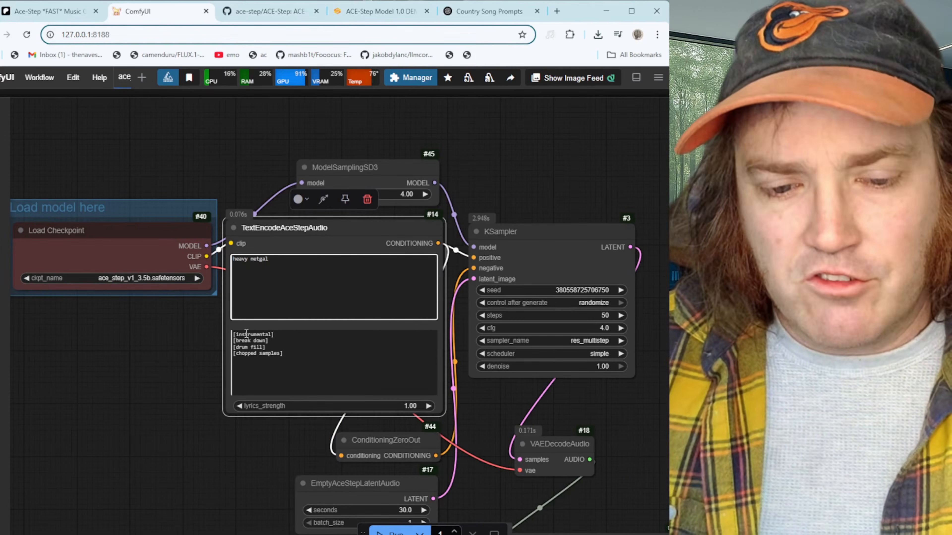
{"action": "left_click_drag", "start_coordinate": [275, 335], "coordinate": [206, 335]}
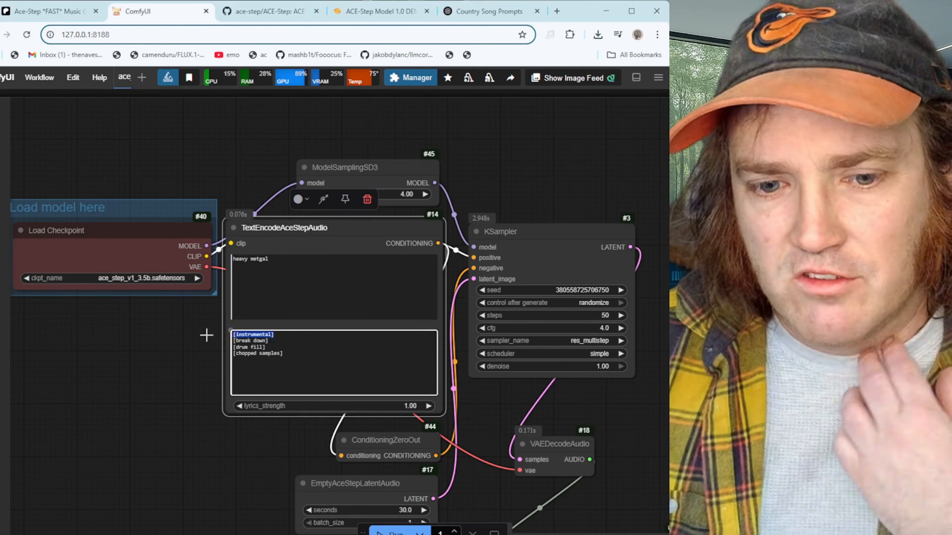
{"action": "left_click_drag", "start_coordinate": [290, 356], "coordinate": [247, 351]}
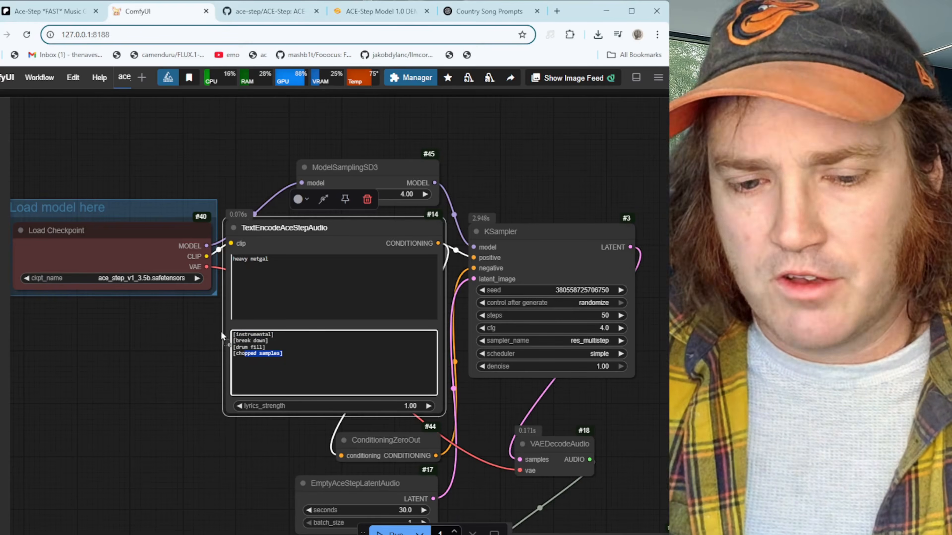
- Run the workflow with the heavy metal prompt and play the generated clip in the SaveAudio node
{"action": "left_click_drag", "start_coordinate": [194, 450], "coordinate": [124, 429]}
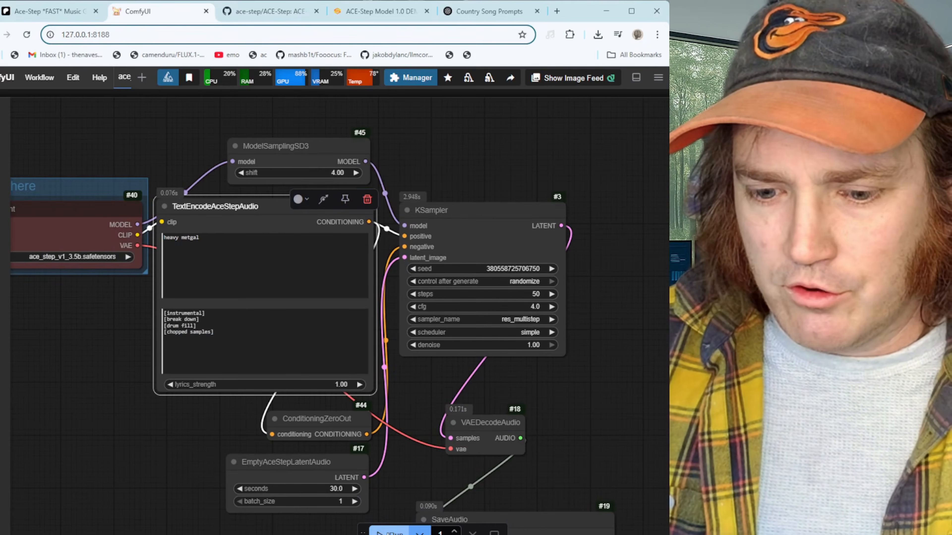
{"action": "left_click", "coordinate": [391, 532]}
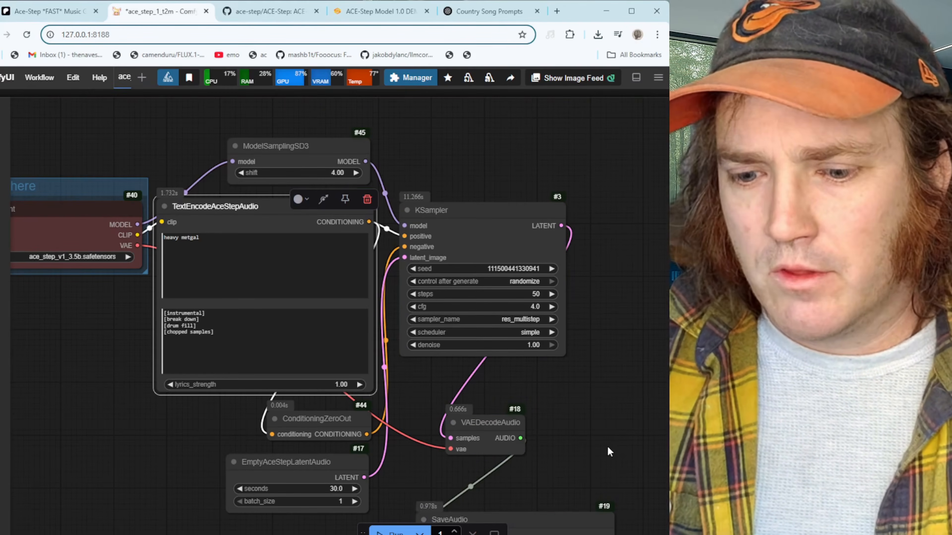
{"action": "scroll", "coordinate": [362, 368], "scroll_direction": "down", "scroll_amount": 5}
{"action": "left_click", "coordinate": [365, 363]}
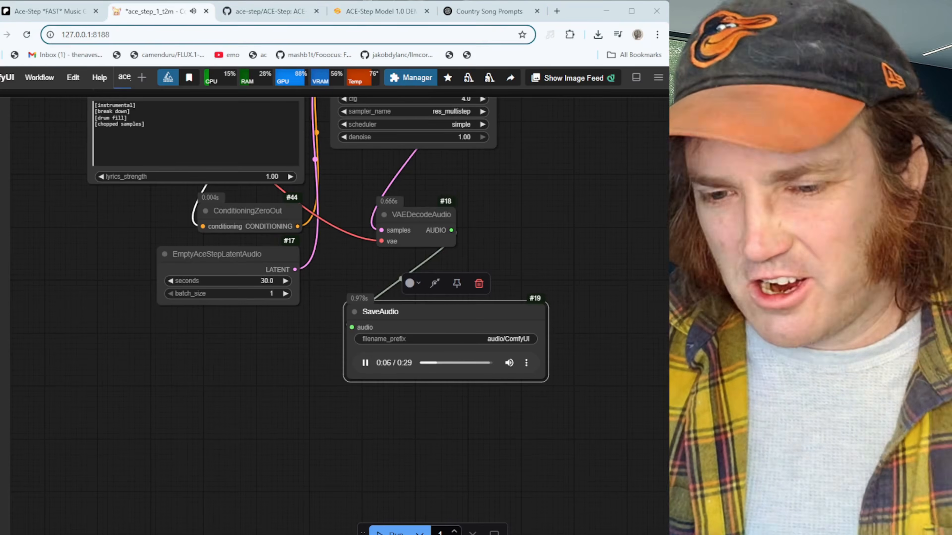
{"action": "left_click_drag", "start_coordinate": [409, 464], "coordinate": [433, 502]}
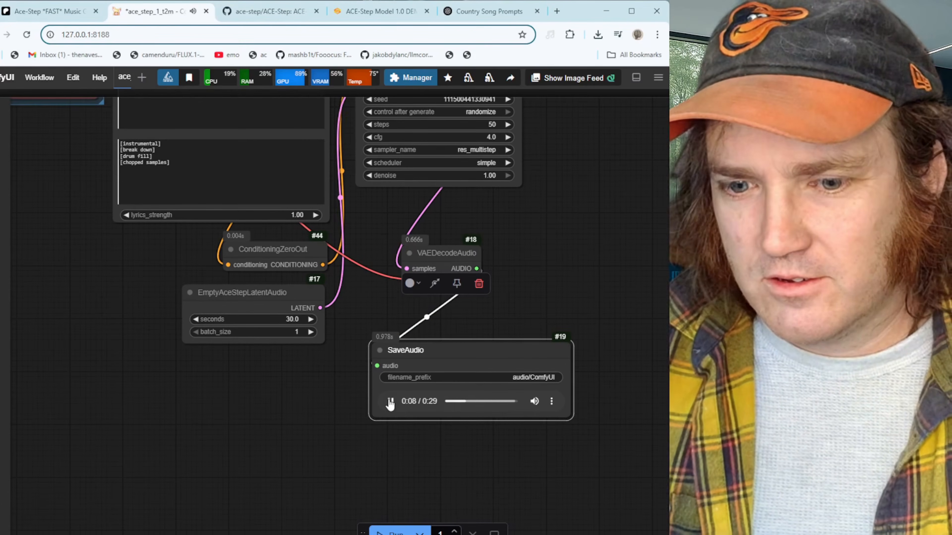
- Pause the clip and replace the [instrumental] lyrics tag with "Get going fast!! Get GOing Fast!! Get GOing FASTER!!!
{"action": "left_click", "coordinate": [389, 402]}
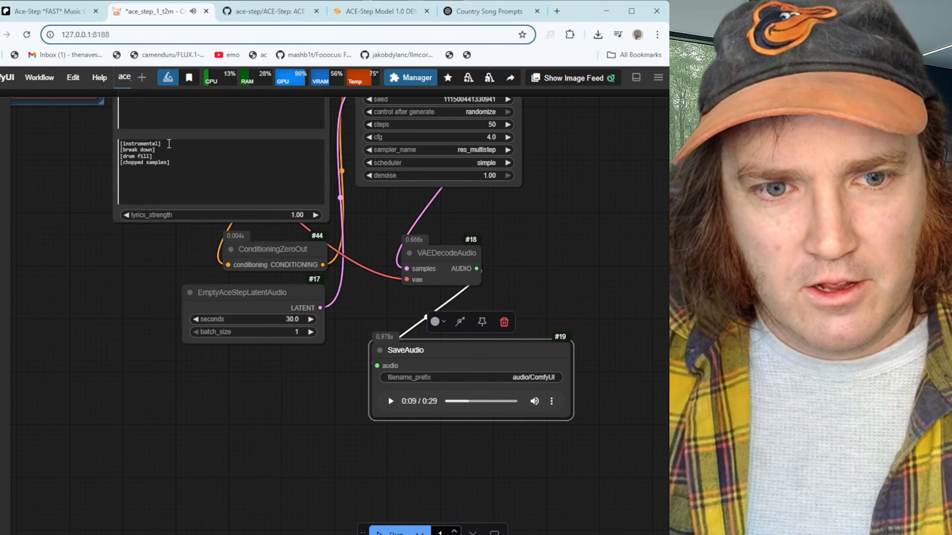
{"action": "left_click_drag", "start_coordinate": [165, 144], "coordinate": [97, 144]}
{"action": "type", "text": "\""}
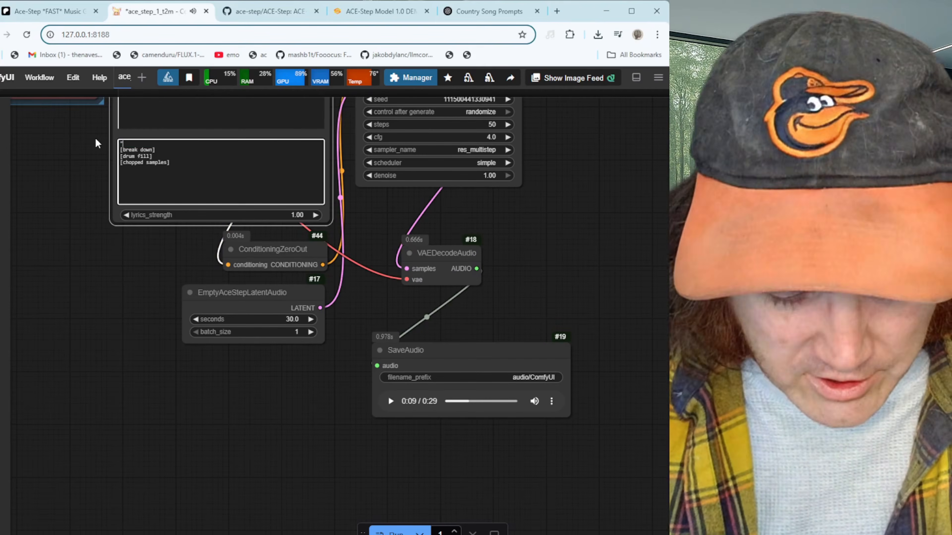
{"action": "type", "text": "Get going fast!!"}
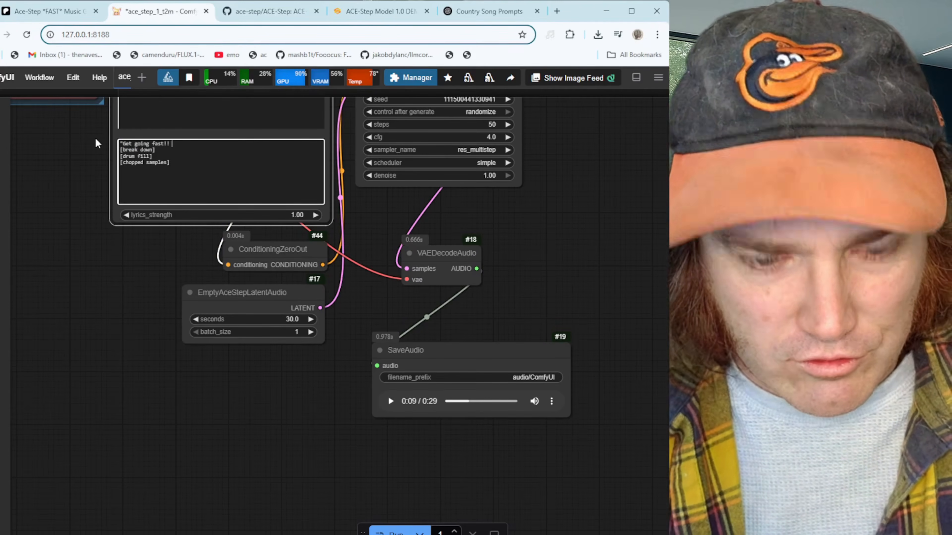
{"action": "type", "text": " Get Goi"}
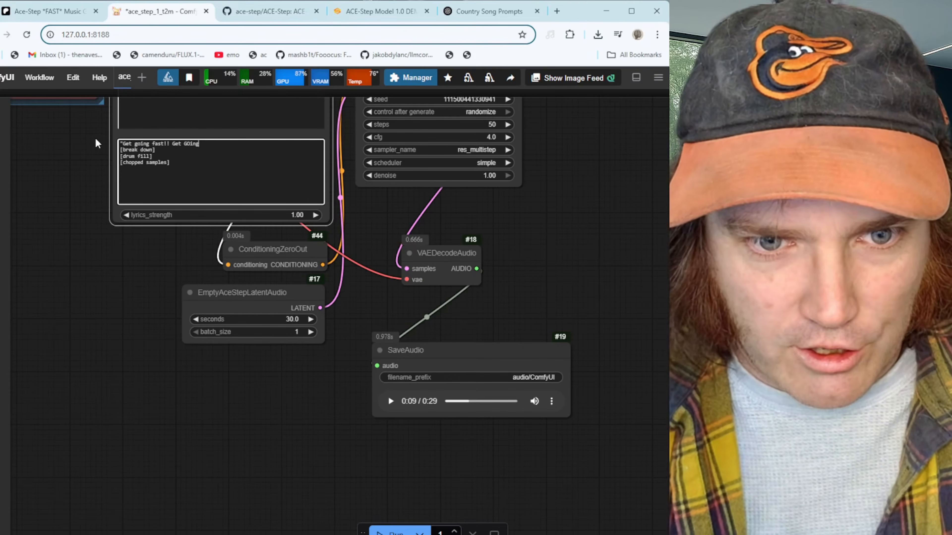
{"action": "type", "text": "ng Fast!"}
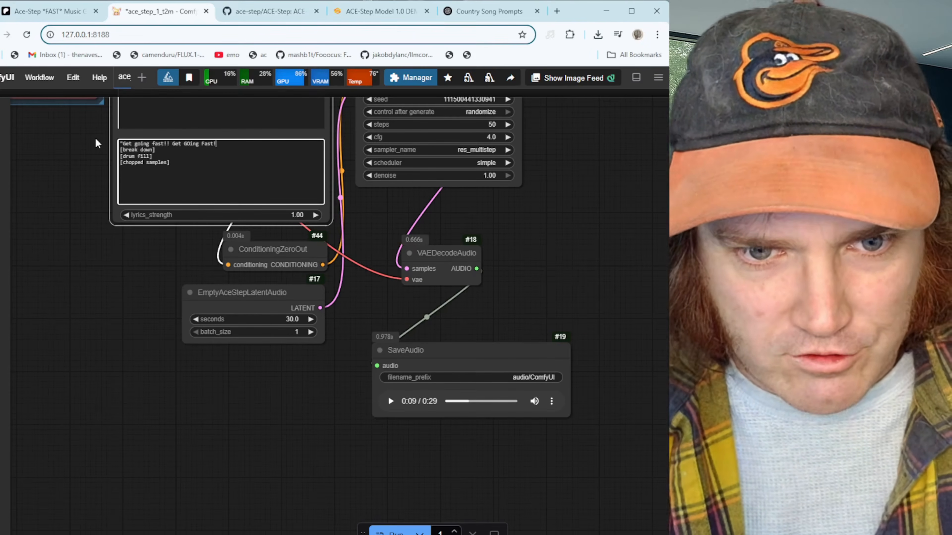
{"action": "type", "text": " GGet GOi"}
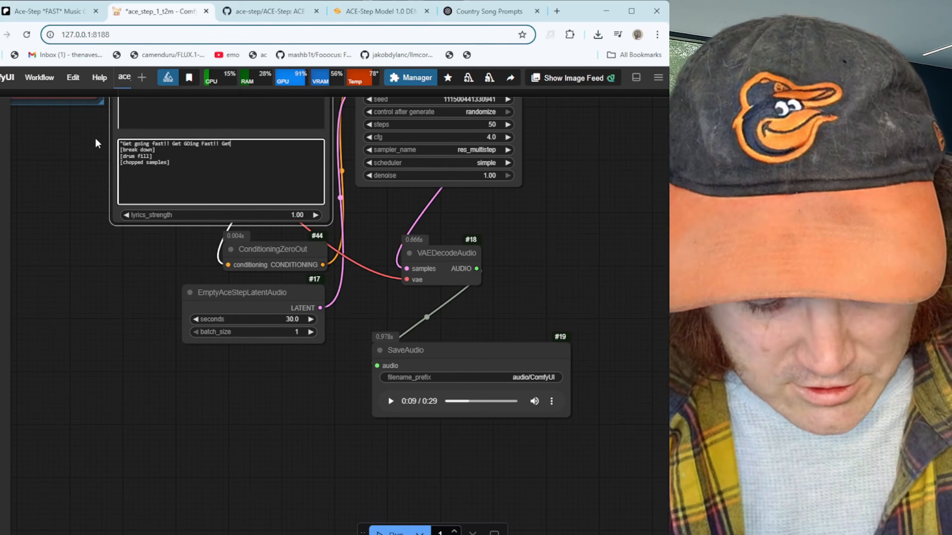
{"action": "type", "text": "ng Fa"}
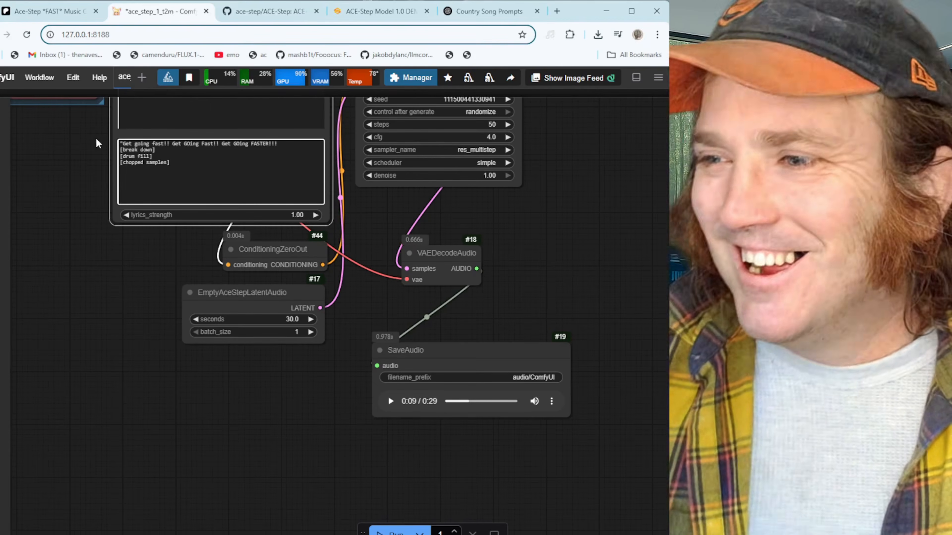
- Run the workflow with the new lyrics and play the generated clip in the SaveAudio node, pausing it near the end
{"action": "left_click", "coordinate": [390, 531]}
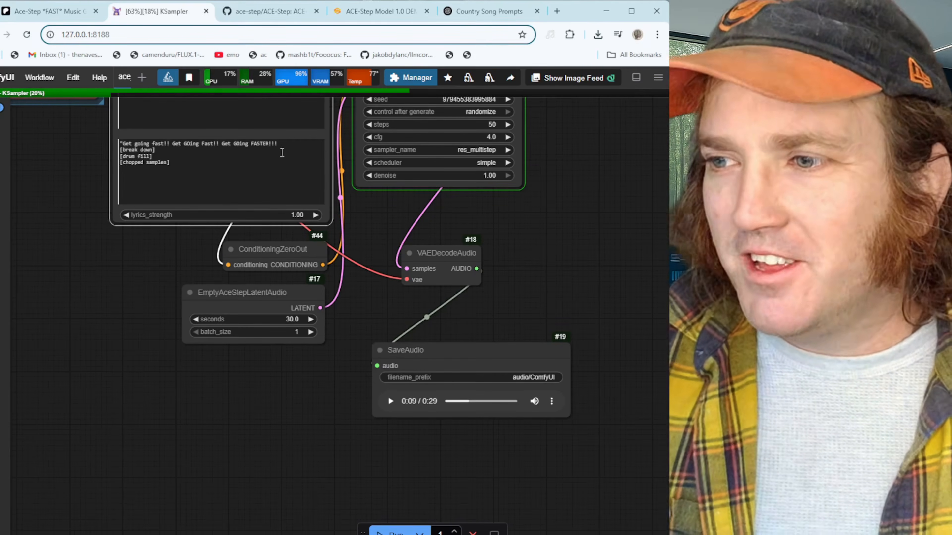
{"action": "left_click_drag", "start_coordinate": [555, 233], "coordinate": [566, 282]}
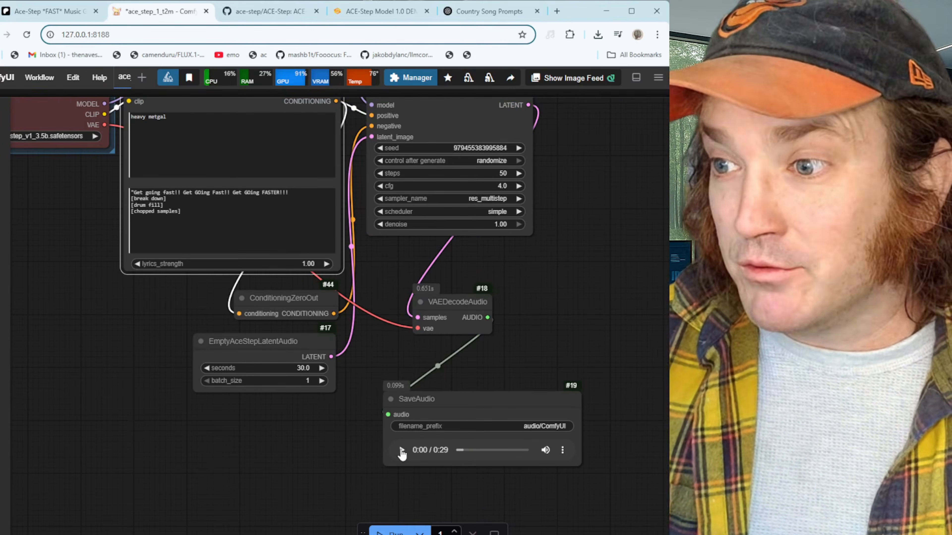
{"action": "left_click", "coordinate": [402, 451]}
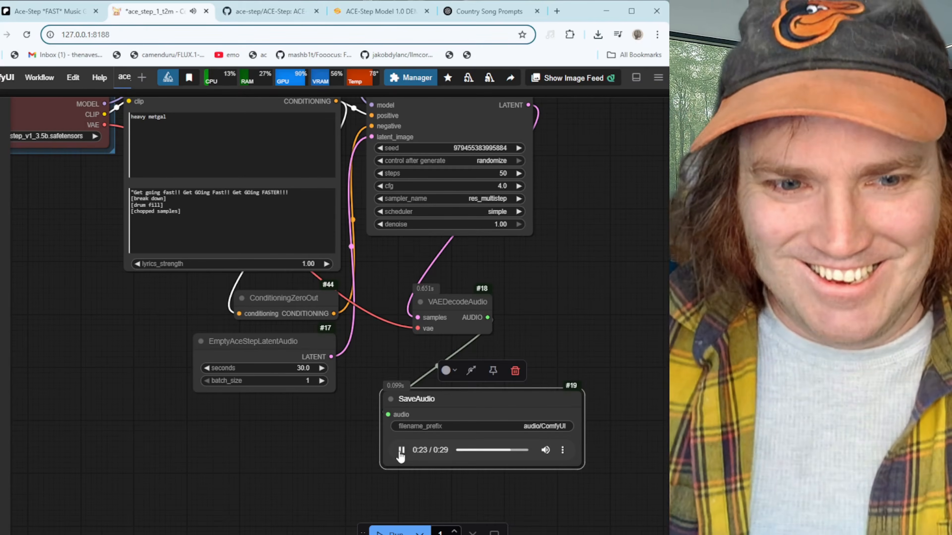
{"action": "left_click", "coordinate": [401, 451]}
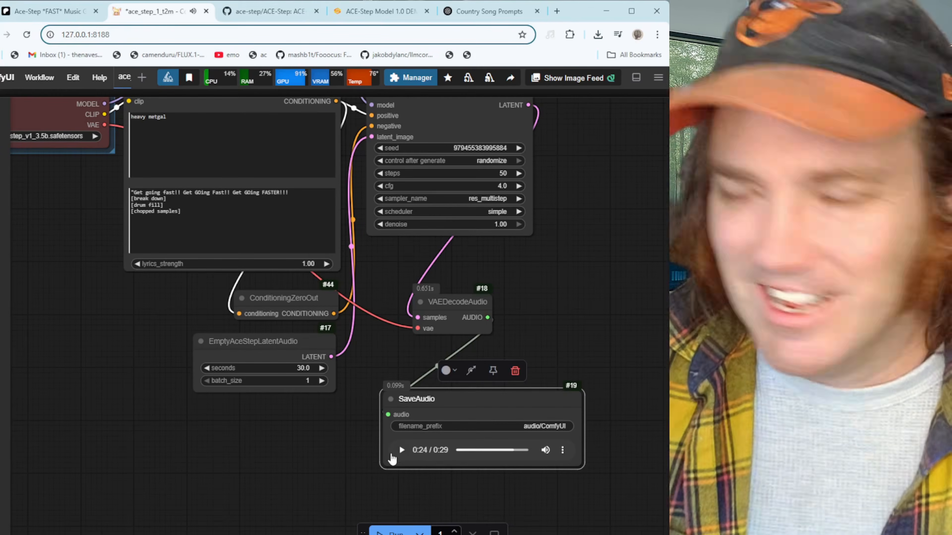
- Check the categories of nodes that can be added to the workflow and the ComfyUI Manager options
{"action": "left_click_drag", "start_coordinate": [274, 474], "coordinate": [304, 474]}
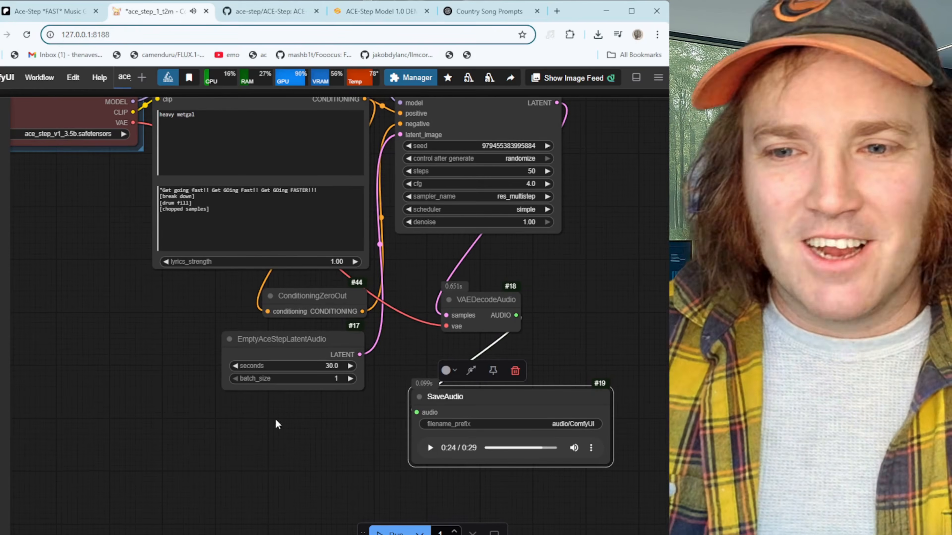
{"action": "left_click_drag", "start_coordinate": [258, 431], "coordinate": [410, 532]}
{"action": "left_click_drag", "start_coordinate": [288, 448], "coordinate": [189, 420]}
{"action": "scroll", "coordinate": [189, 421], "scroll_direction": "down", "scroll_amount": 2}
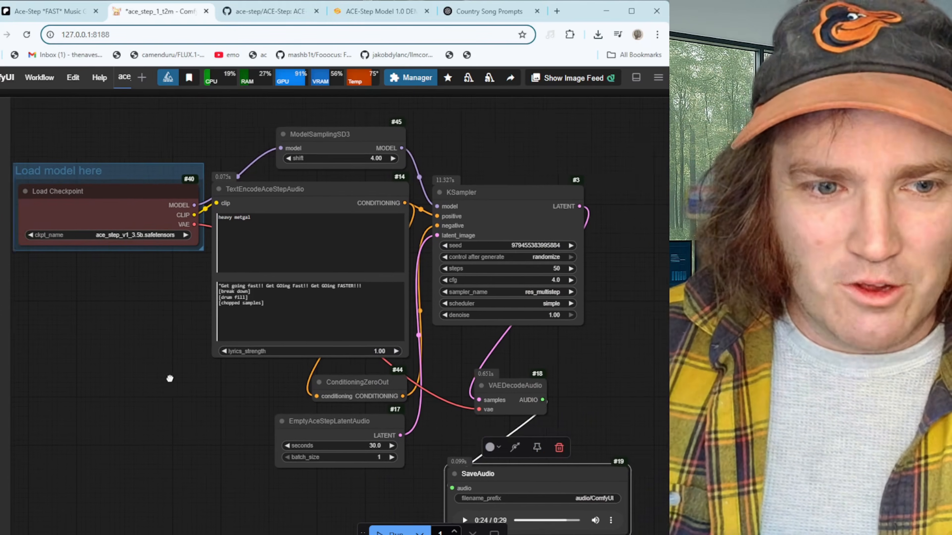
{"action": "right_click", "coordinate": [161, 340]}
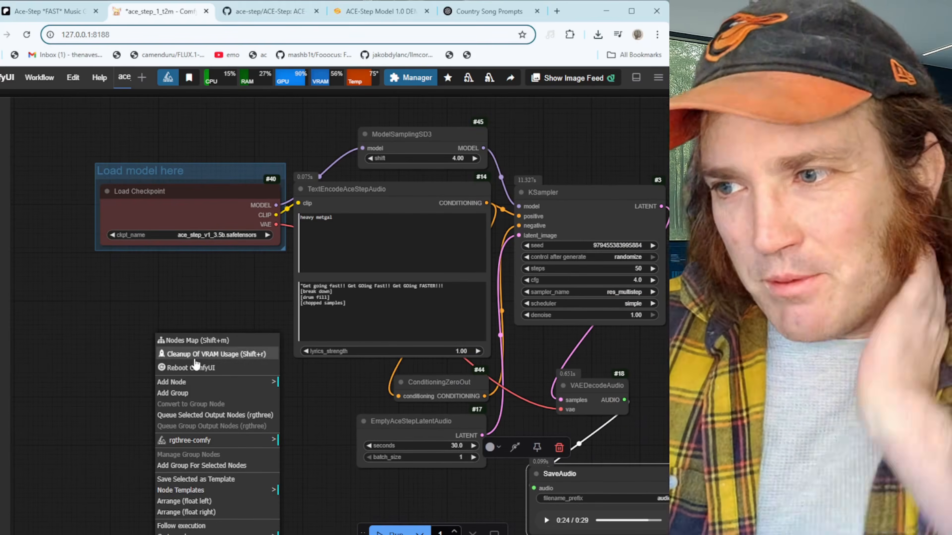
{"action": "left_click", "coordinate": [231, 383]}
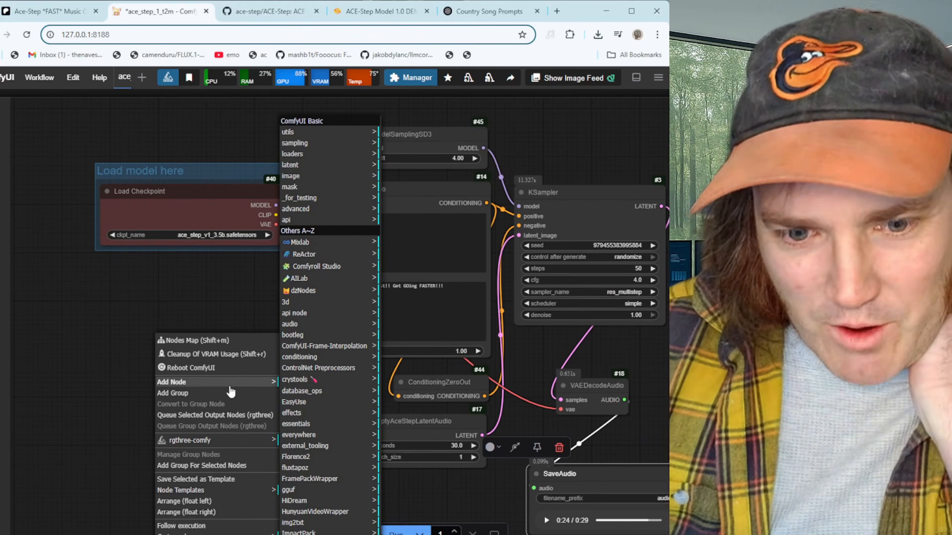
{"action": "left_click", "coordinate": [600, 148]}
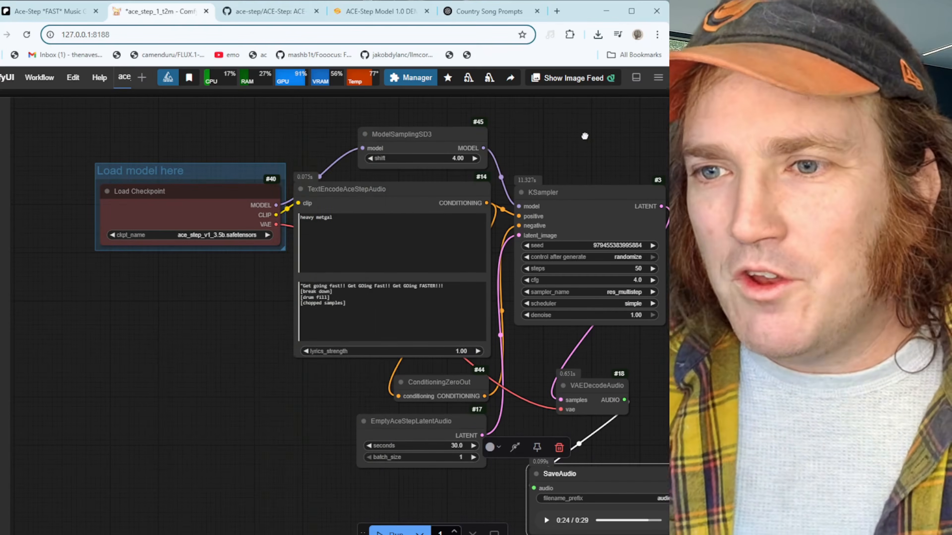
{"action": "left_click", "coordinate": [409, 81]}
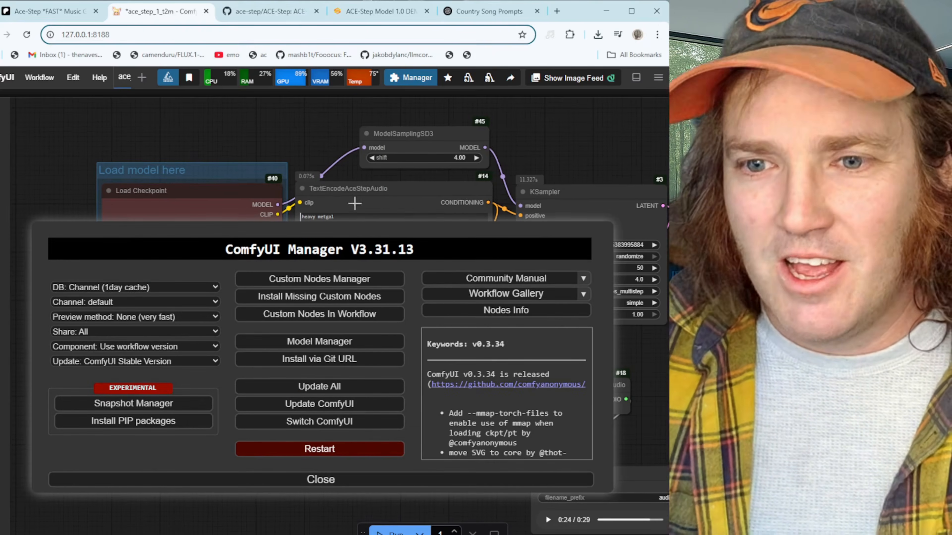
{"action": "left_click", "coordinate": [351, 480]}
- Look through the list of addable node categories, including the Others A~Z section, without adding a node
{"action": "right_click", "coordinate": [204, 395]}
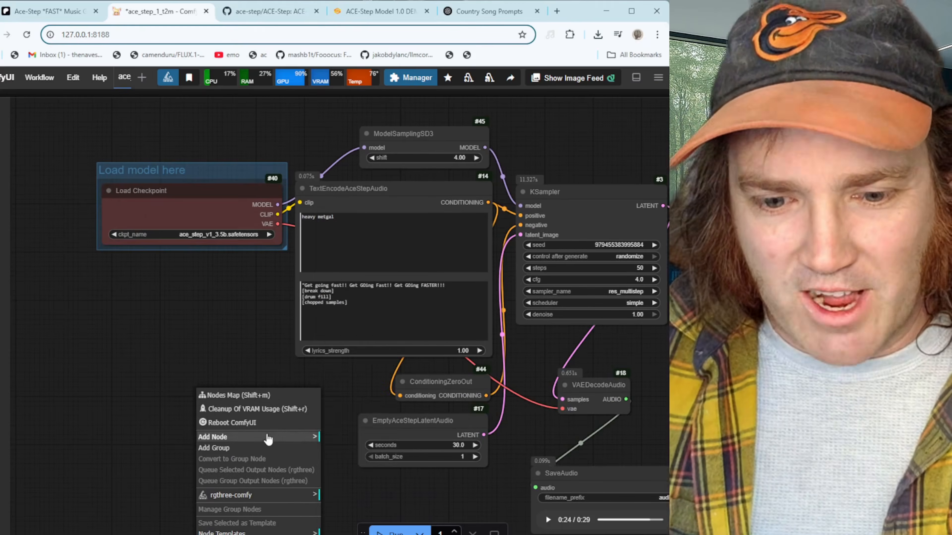
{"action": "left_click", "coordinate": [268, 437]}
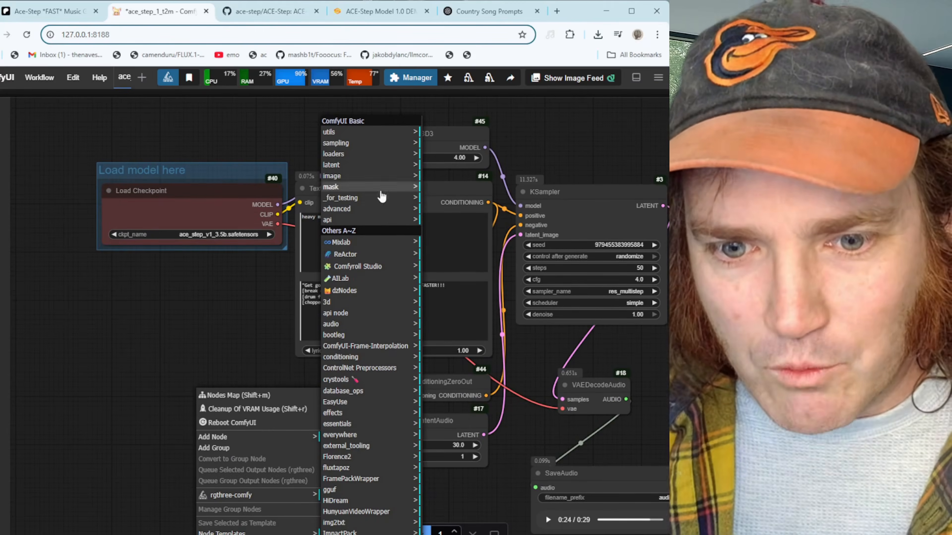
{"action": "scroll", "coordinate": [378, 472], "scroll_direction": "down", "scroll_amount": 3}
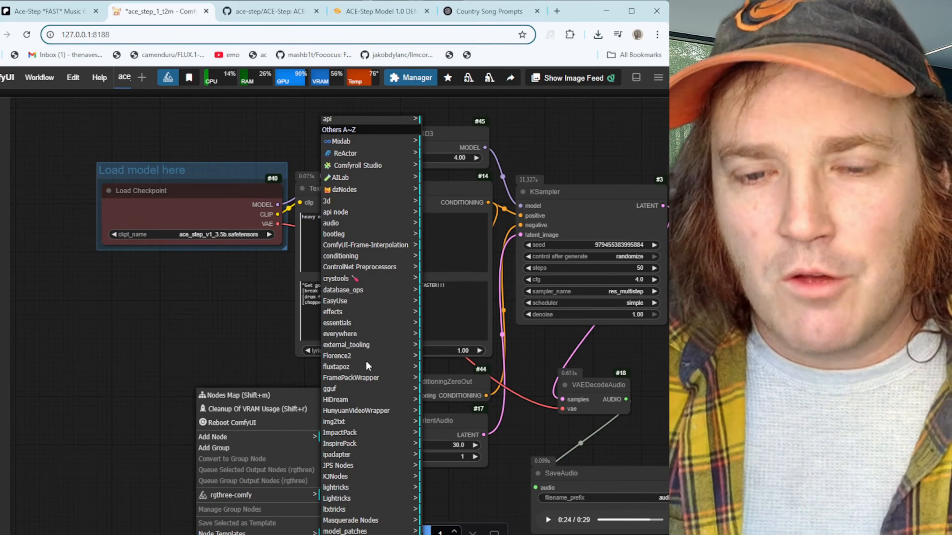
{"action": "scroll", "coordinate": [339, 386], "scroll_direction": "up", "scroll_amount": 3}
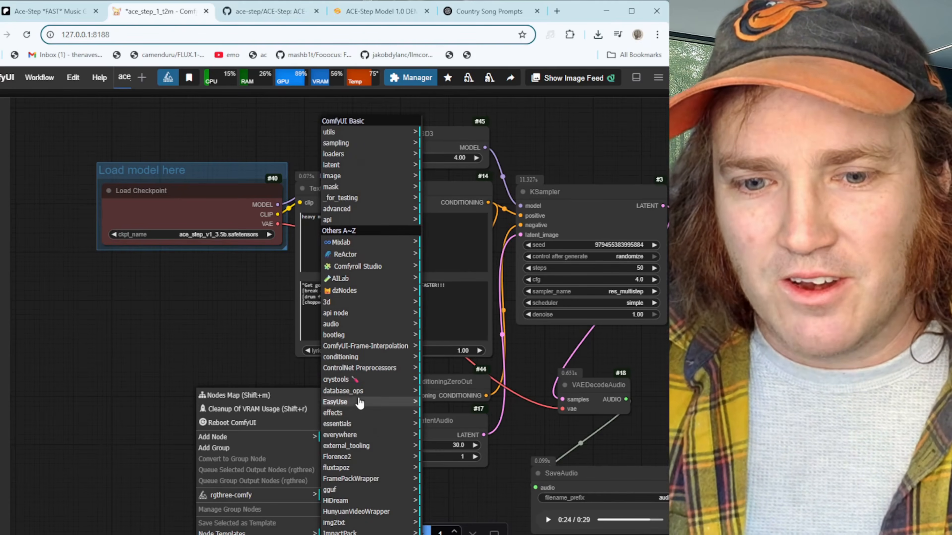
{"action": "left_click", "coordinate": [230, 325]}
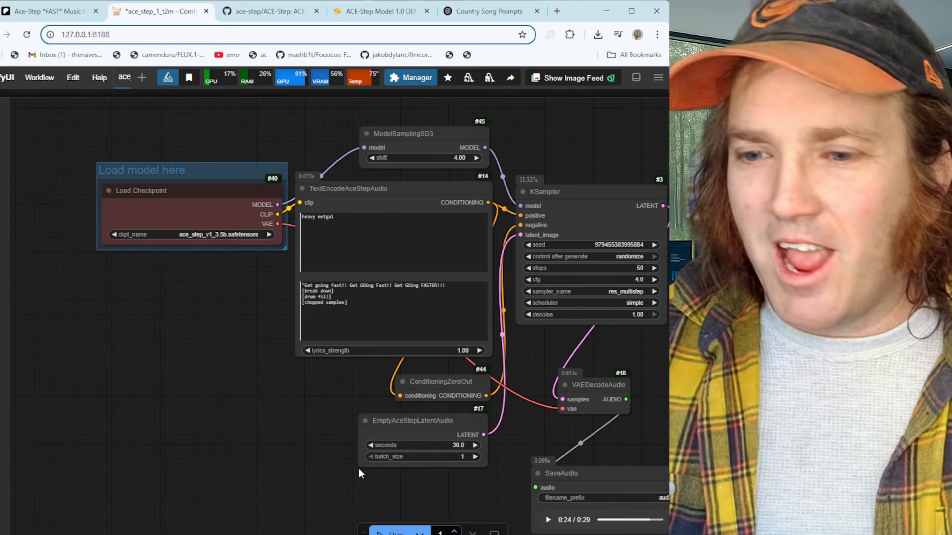
{"action": "left_click_drag", "start_coordinate": [361, 472], "coordinate": [299, 444]}
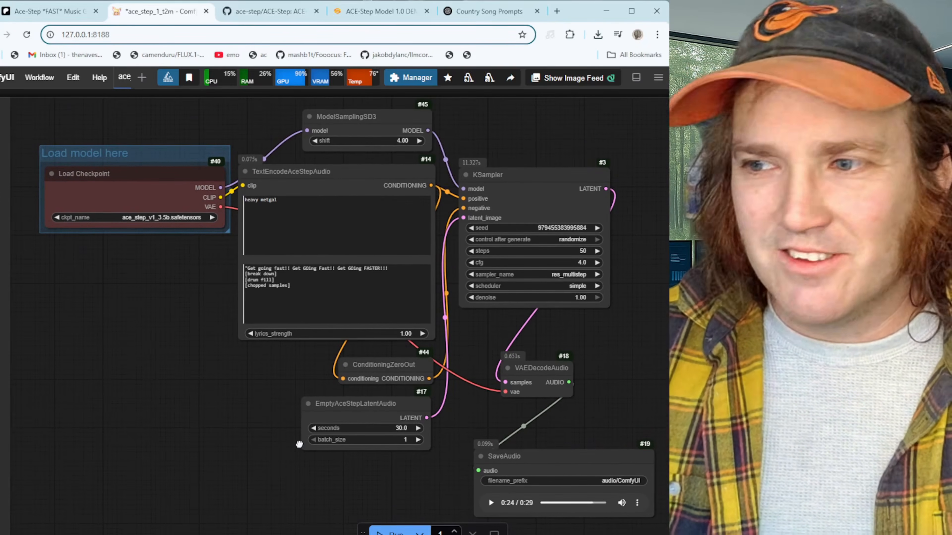
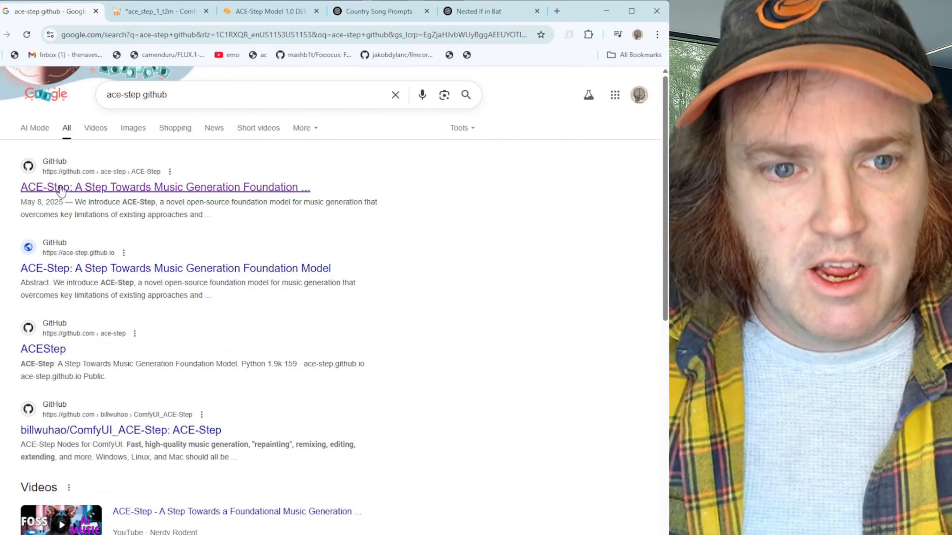
- Open the ace-step/ACE-Step GitHub repository from the search results and read its README down to the News and Updates entries
{"action": "left_click", "coordinate": [37, 189]}
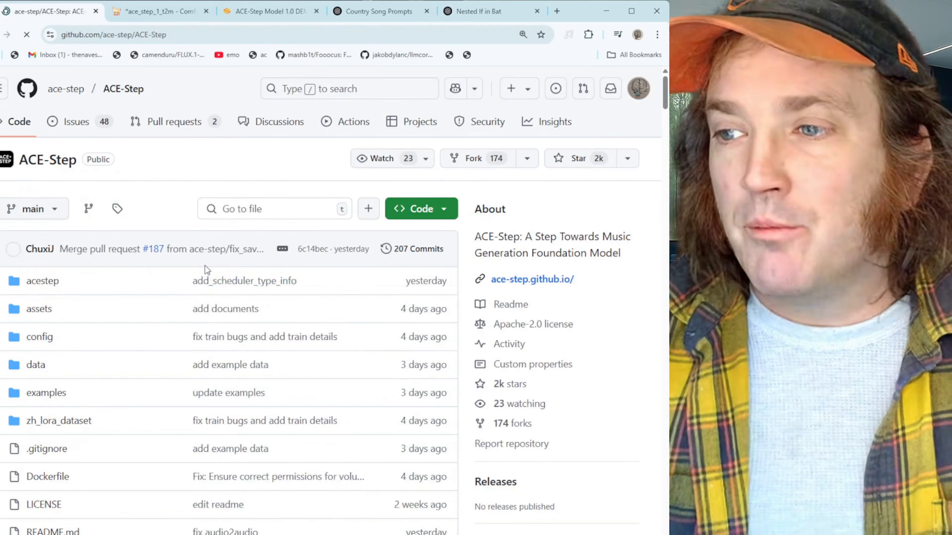
{"action": "scroll", "coordinate": [240, 283], "scroll_direction": "down", "scroll_amount": 10}
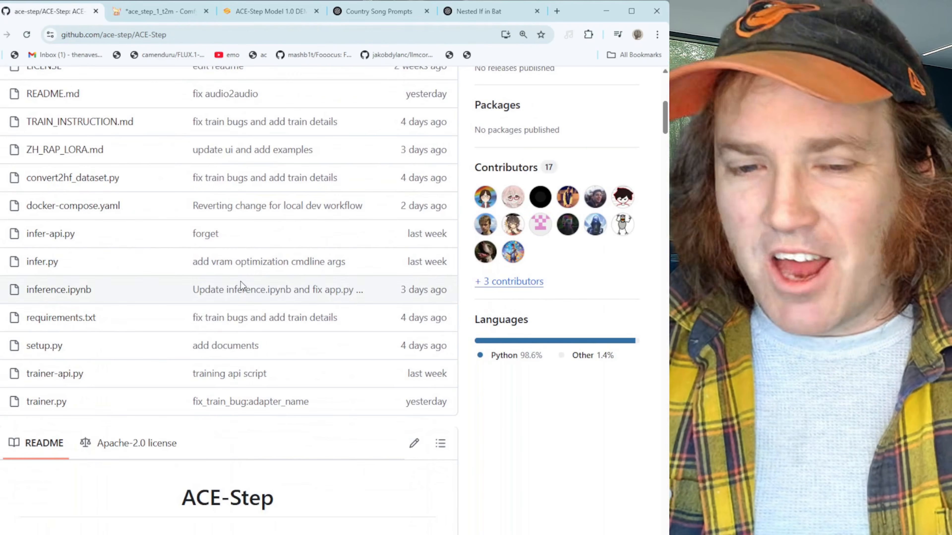
{"action": "scroll", "coordinate": [241, 282], "scroll_direction": "down", "scroll_amount": 3}
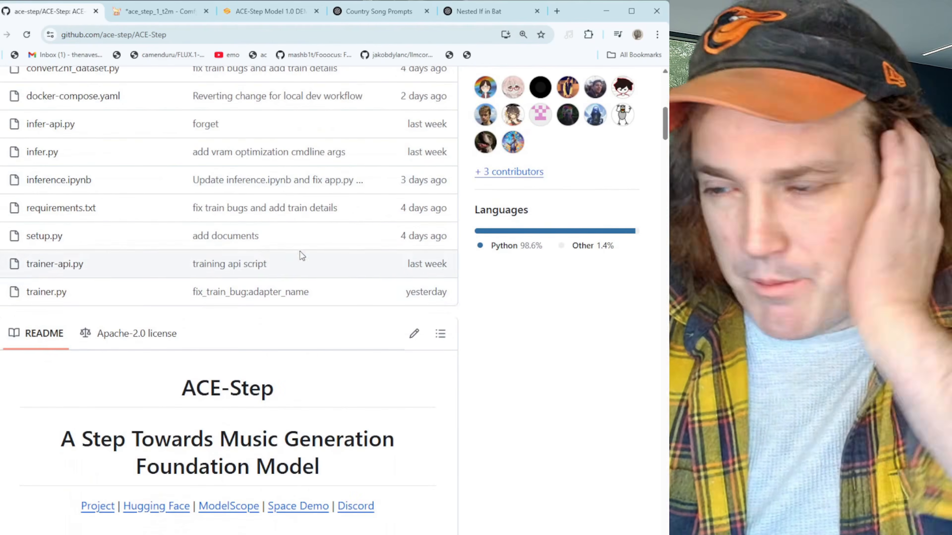
{"action": "scroll", "coordinate": [355, 234], "scroll_direction": "up", "scroll_amount": 6}
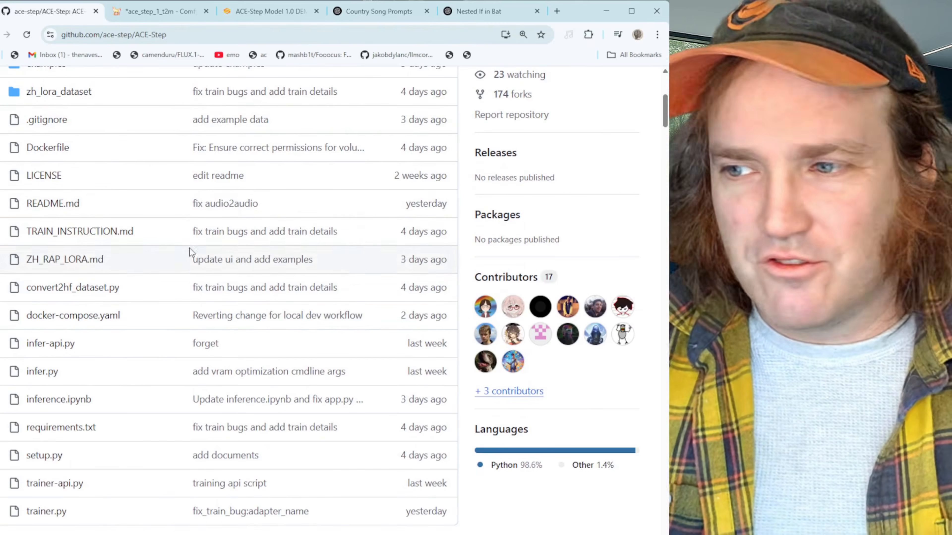
{"action": "scroll", "coordinate": [296, 225], "scroll_direction": "down", "scroll_amount": 5}
{"action": "scroll", "coordinate": [294, 241], "scroll_direction": "down", "scroll_amount": 10}
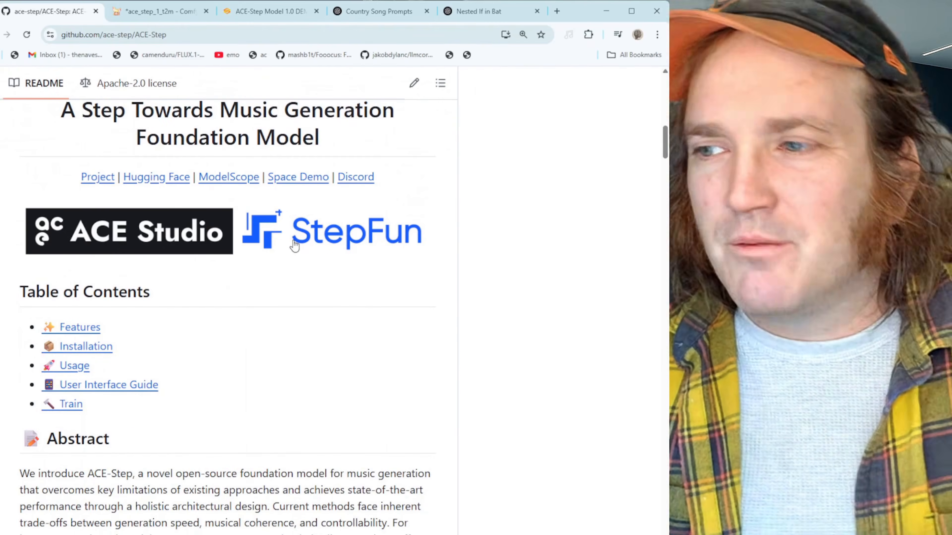
{"action": "scroll", "coordinate": [295, 245], "scroll_direction": "down", "scroll_amount": 17}
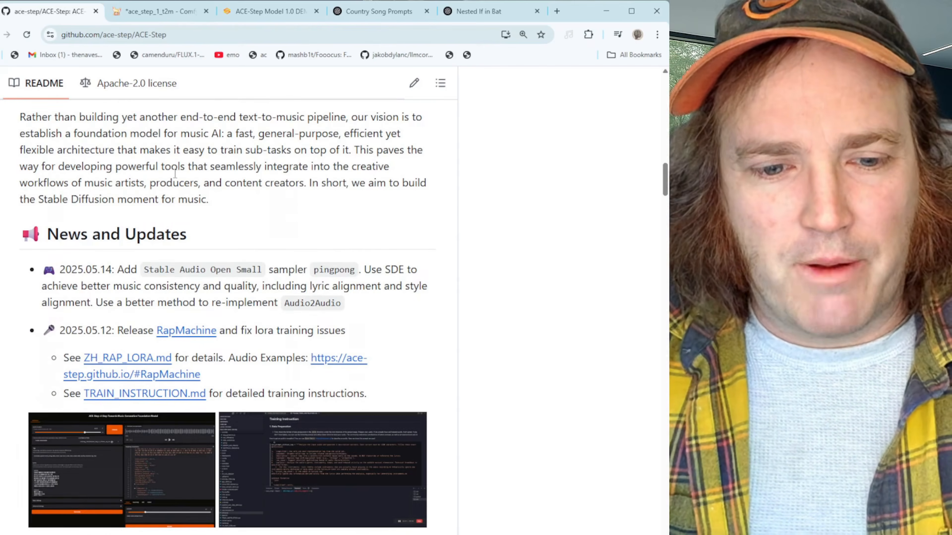
{"action": "scroll", "coordinate": [238, 334], "scroll_direction": "down", "scroll_amount": 8}
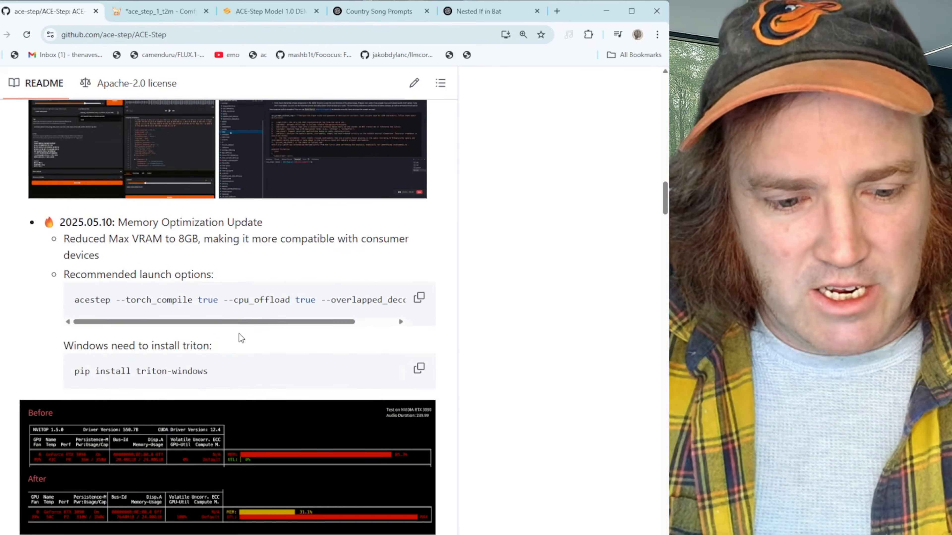
{"action": "scroll", "coordinate": [238, 337], "scroll_direction": "down", "scroll_amount": 4}
{"action": "scroll", "coordinate": [250, 378], "scroll_direction": "down", "scroll_amount": 2}
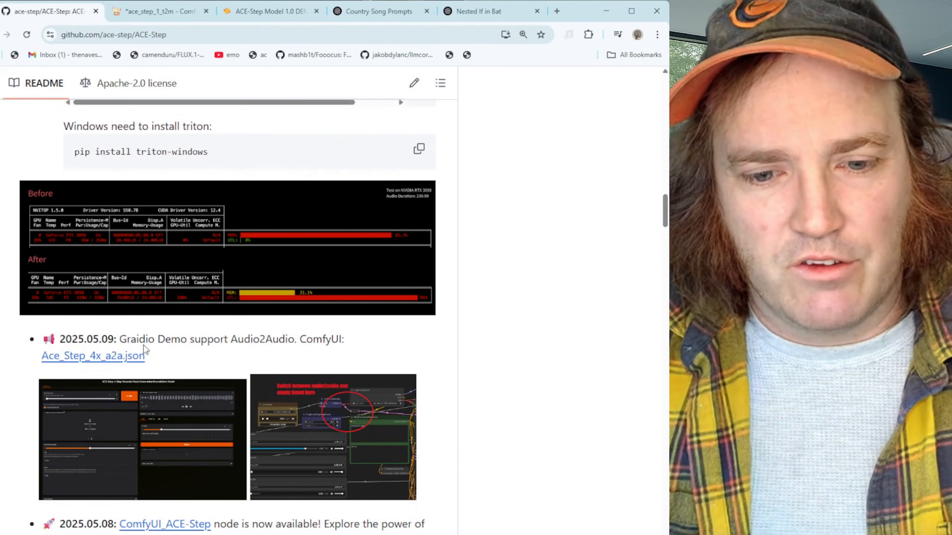
- Highlight the 2025.05.09 Audio2Audio note and its Ace_Step_4x_a2a.json link, and view the ComfyUI_ACE-Step entry below
{"action": "left_click_drag", "start_coordinate": [365, 341], "coordinate": [137, 338]}
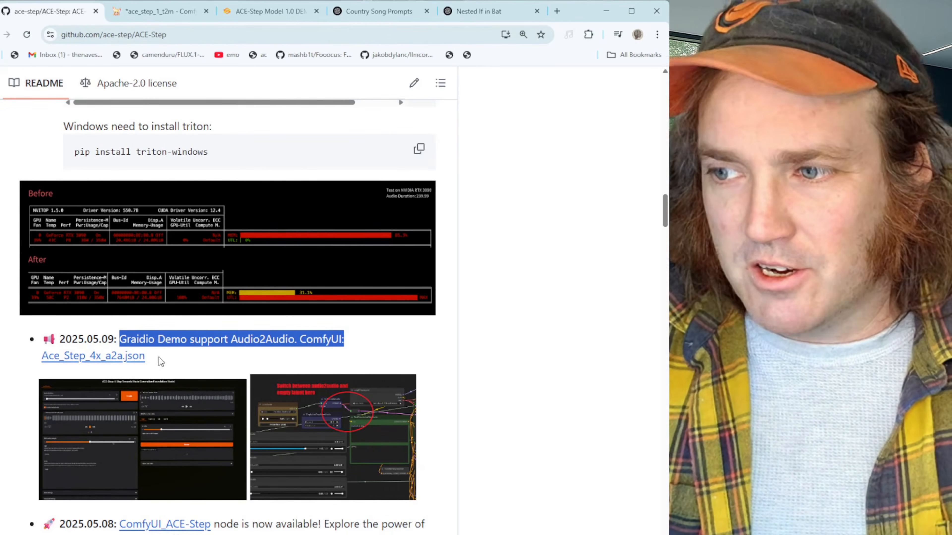
{"action": "left_click_drag", "start_coordinate": [166, 358], "coordinate": [38, 359]}
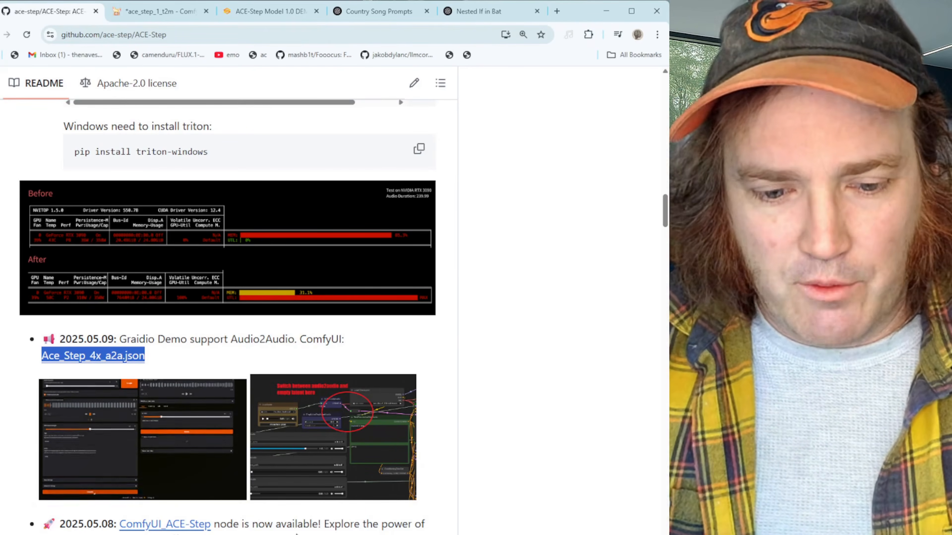
{"action": "scroll", "coordinate": [195, 478], "scroll_direction": "down", "scroll_amount": 5}
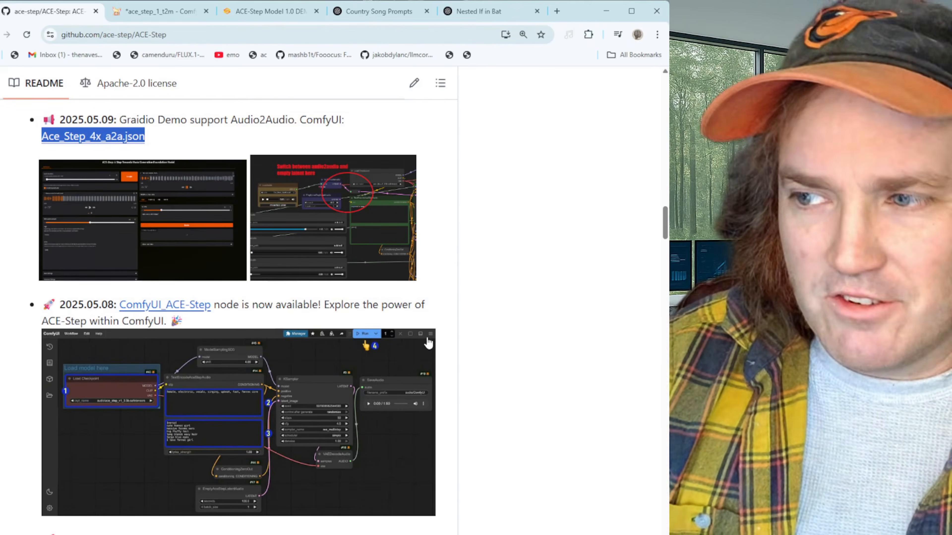
- Examine the audio2audio_ComfyUI.png screenshot from the 2025.05.09 Audio2Audio entry at full size, and return to the README
{"action": "left_click", "coordinate": [548, 260]}
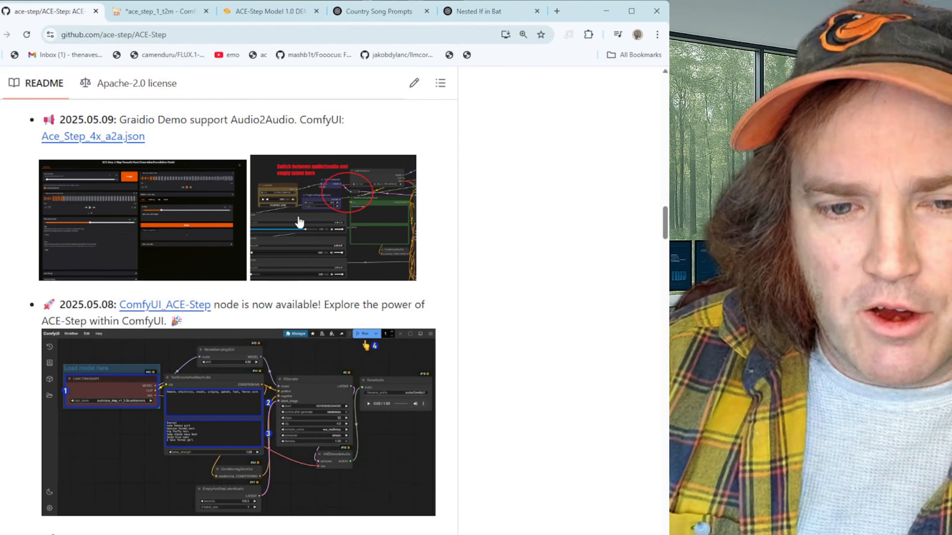
{"action": "left_click", "coordinate": [299, 221]}
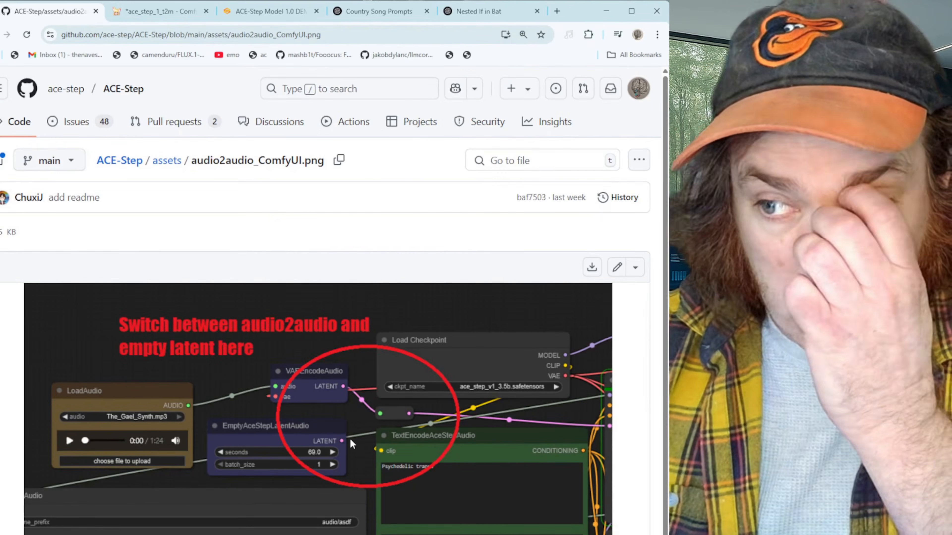
{"action": "scroll", "coordinate": [350, 438], "scroll_direction": "down", "scroll_amount": 3}
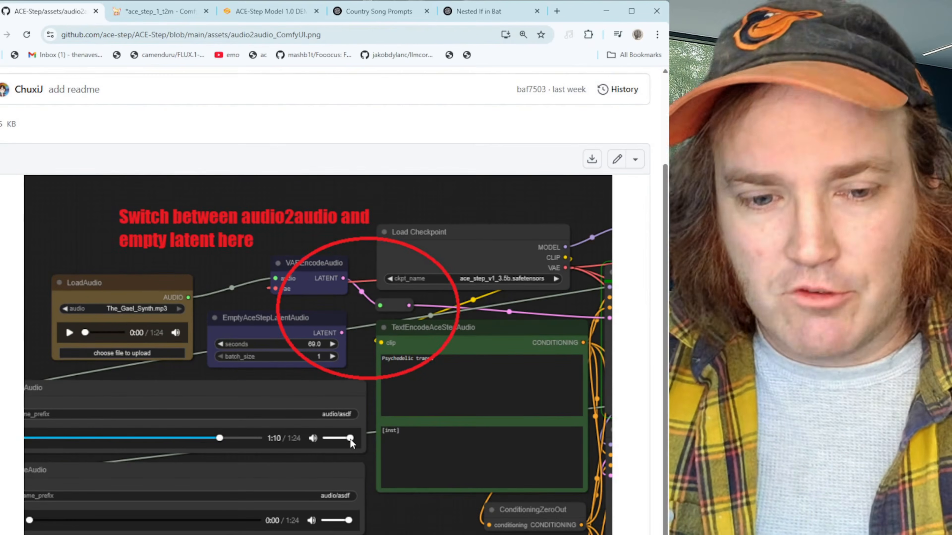
{"action": "scroll", "coordinate": [351, 439], "scroll_direction": "up", "scroll_amount": 3}
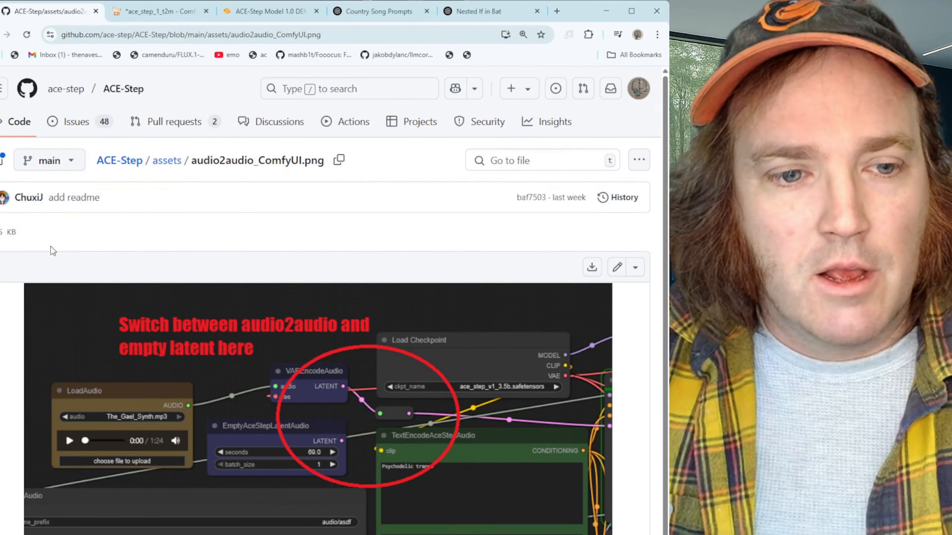
{"action": "key", "text": "alt+Left"}
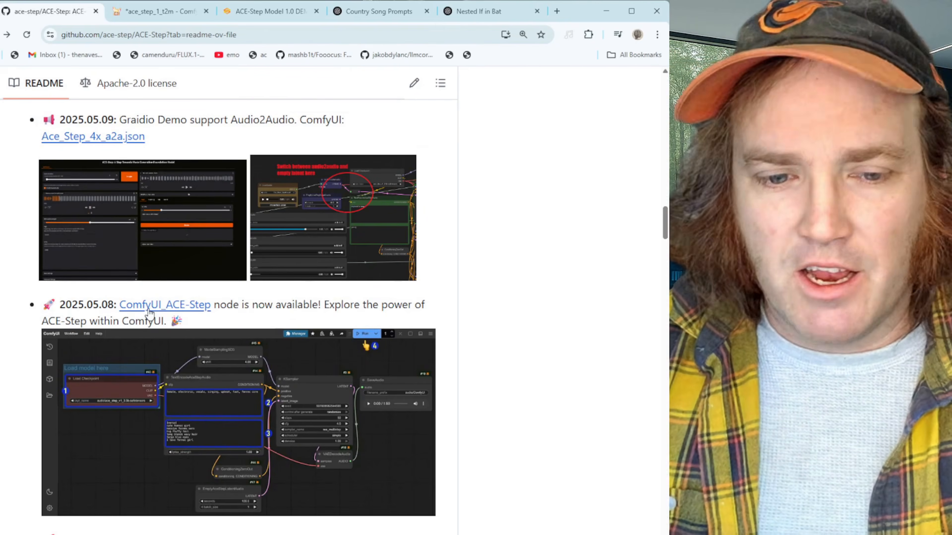
- Follow the README's ComfyUI_ACE-Step link and read the ComfyUI Blog post down to its Get Started instructions
{"action": "left_click", "coordinate": [149, 311]}
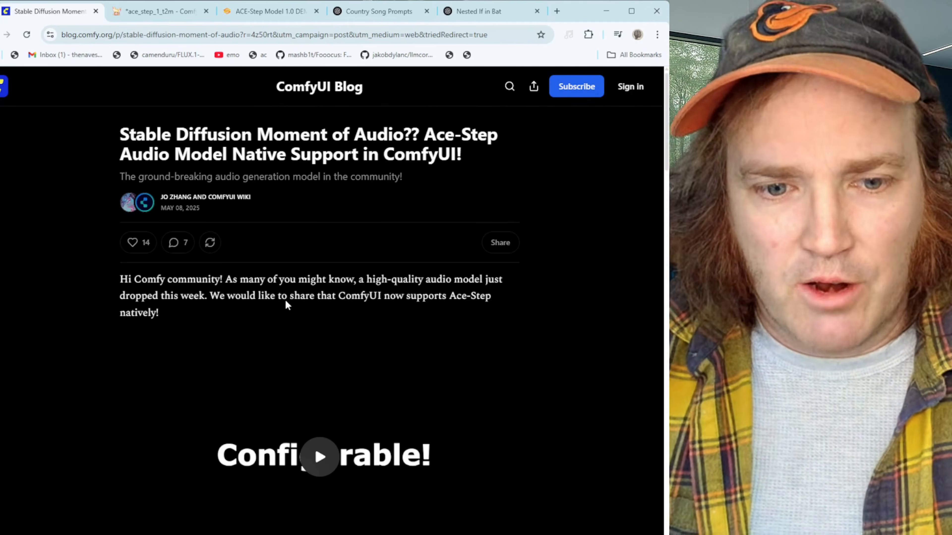
{"action": "scroll", "coordinate": [296, 306], "scroll_direction": "down", "scroll_amount": 8}
{"action": "scroll", "coordinate": [295, 305], "scroll_direction": "down", "scroll_amount": 5}
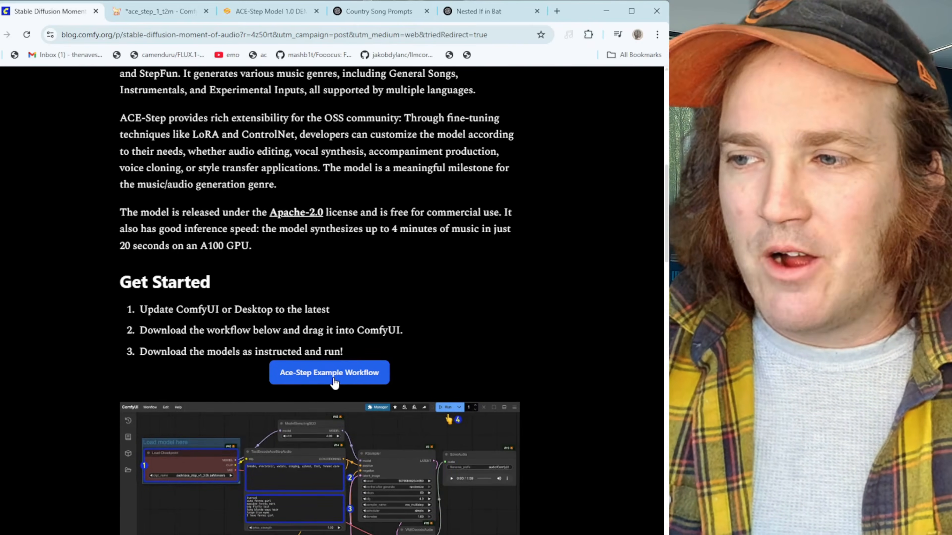
- View the raw ace_step_1_t2m.json from the Ace-Step Example Workflow link, and close it to return to the blog post
{"action": "left_click", "coordinate": [334, 383]}
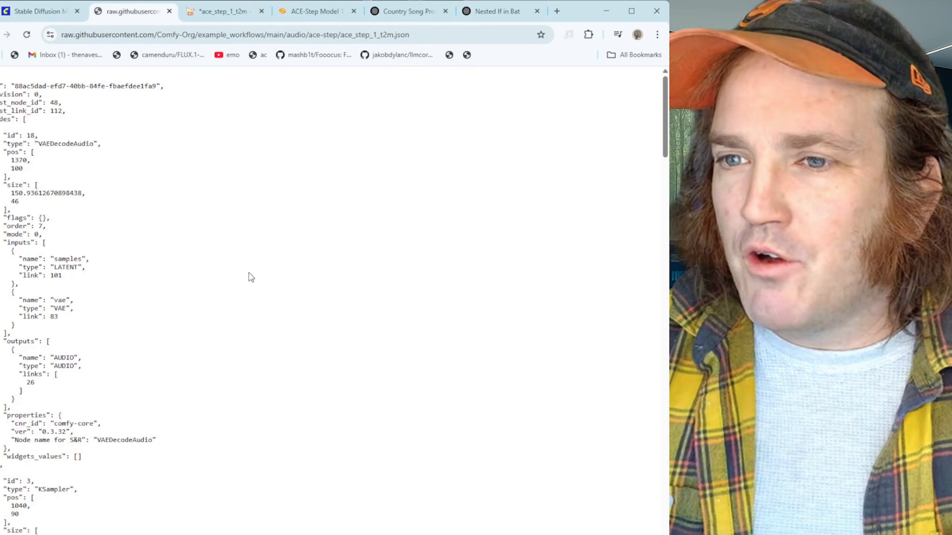
{"action": "scroll", "coordinate": [94, 188], "scroll_direction": "down", "scroll_amount": 10}
{"action": "scroll", "coordinate": [127, 171], "scroll_direction": "up", "scroll_amount": 7}
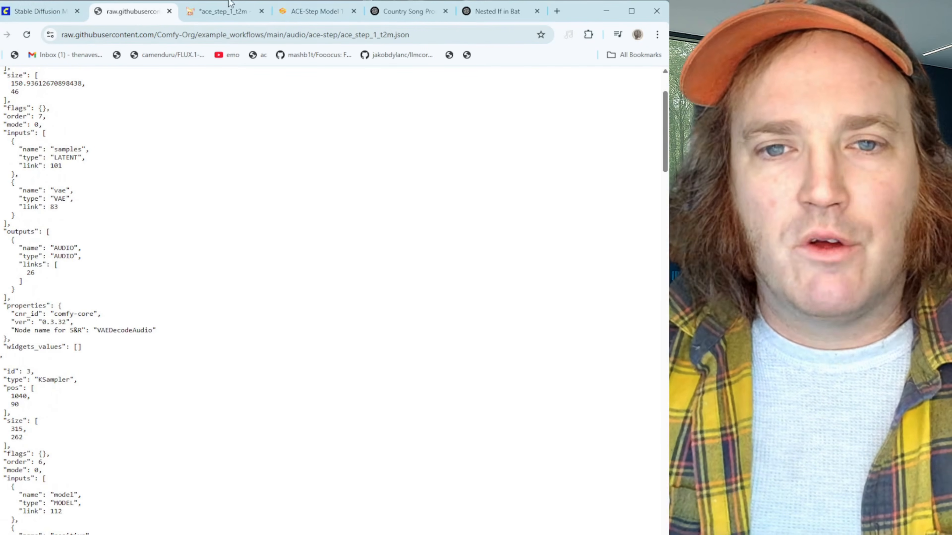
{"action": "left_click", "coordinate": [170, 11]}
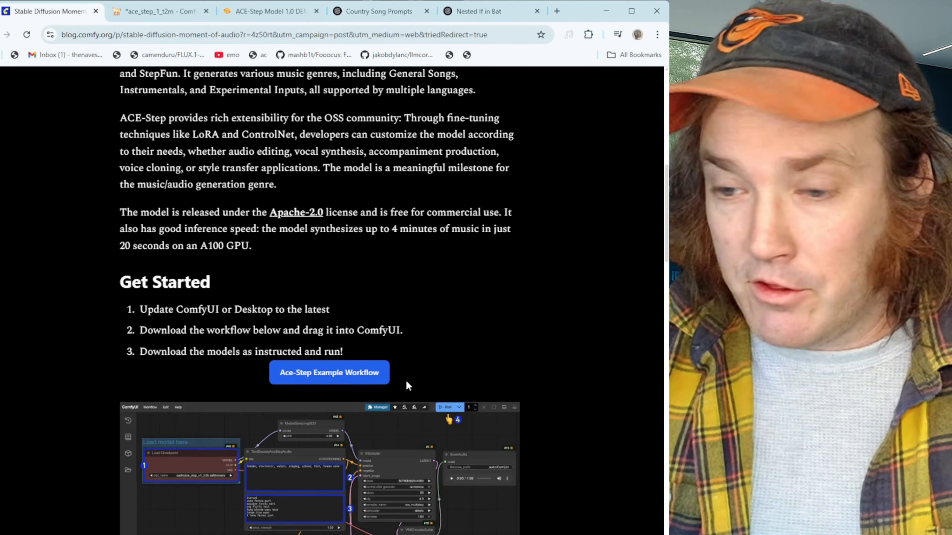
- Show how to save the example workflow ace_step_1_t2m.json into D:\staging\comfy-clean\workflows\ace, and cancel without saving
{"action": "mouse_move", "coordinate": [409, 459]}
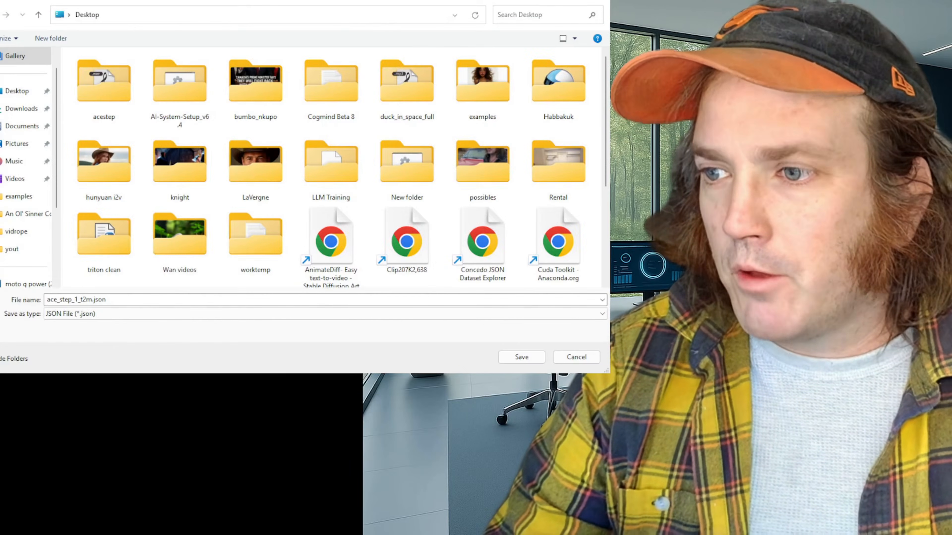
{"action": "scroll", "coordinate": [23, 232], "scroll_direction": "down", "scroll_amount": 2}
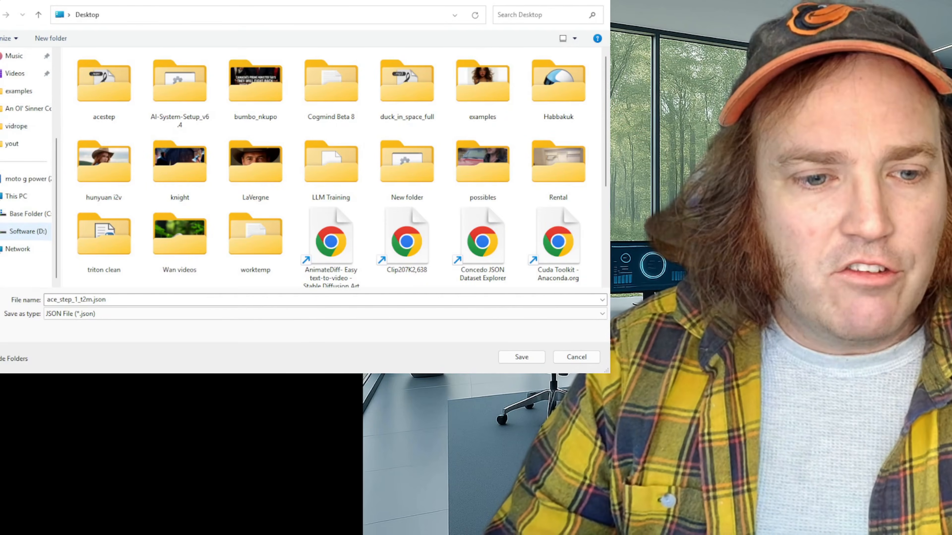
{"action": "left_click", "coordinate": [26, 232]}
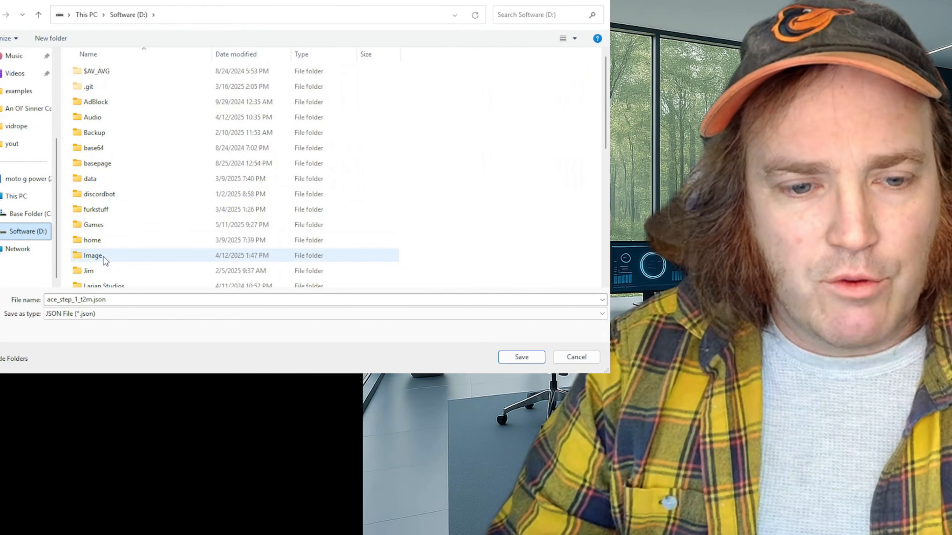
{"action": "scroll", "coordinate": [103, 257], "scroll_direction": "down", "scroll_amount": 4}
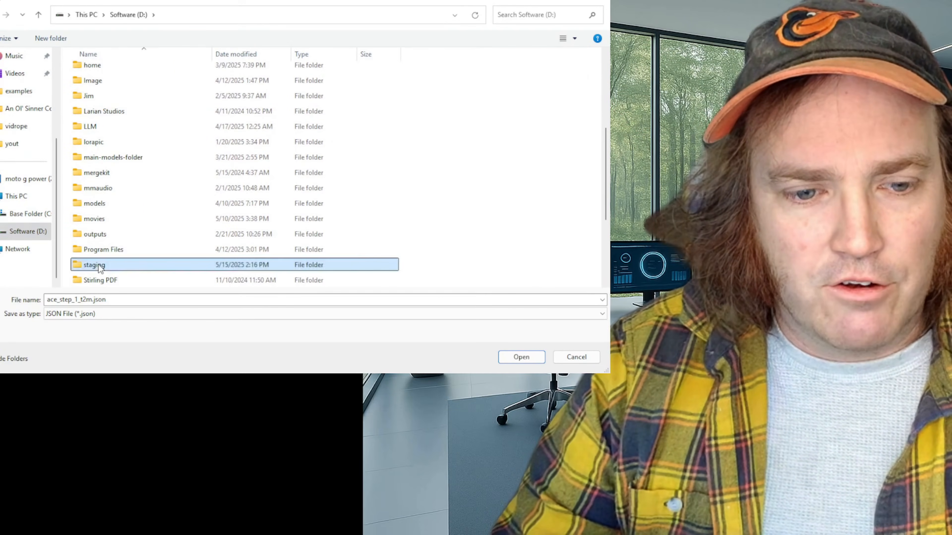
{"action": "double_click", "coordinate": [98, 264]}
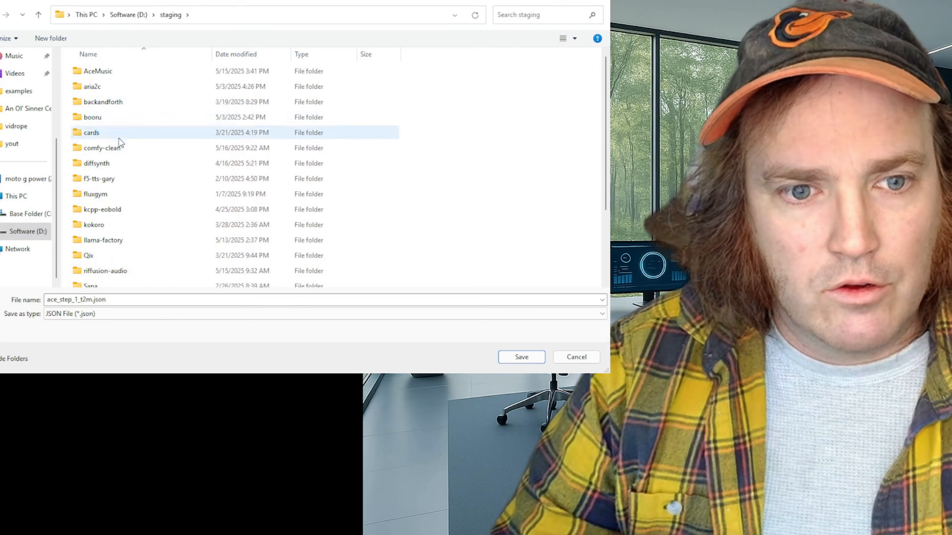
{"action": "double_click", "coordinate": [118, 149]}
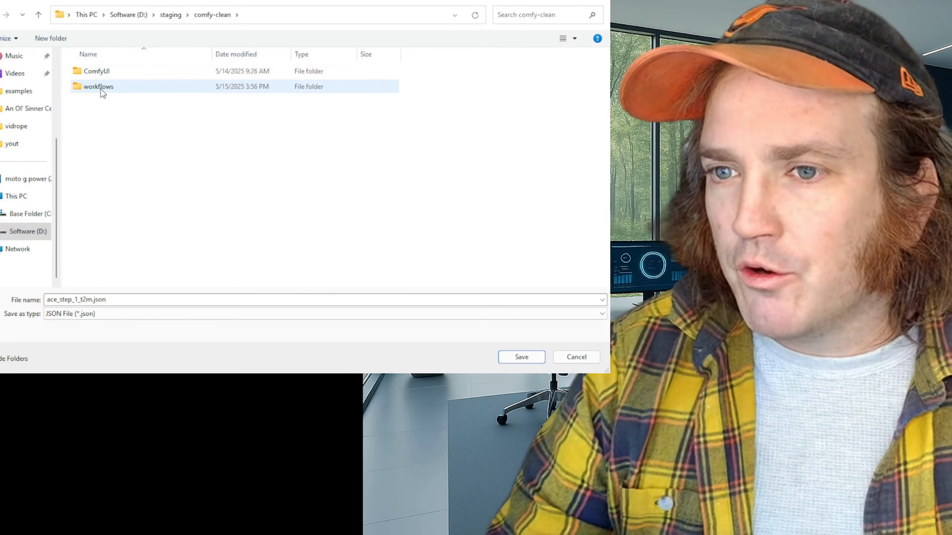
{"action": "double_click", "coordinate": [101, 89]}
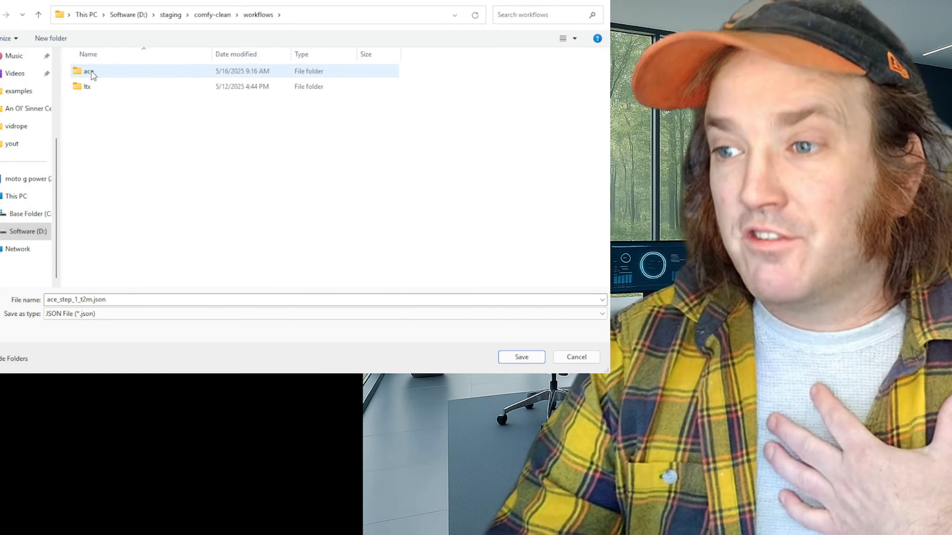
{"action": "double_click", "coordinate": [95, 75]}
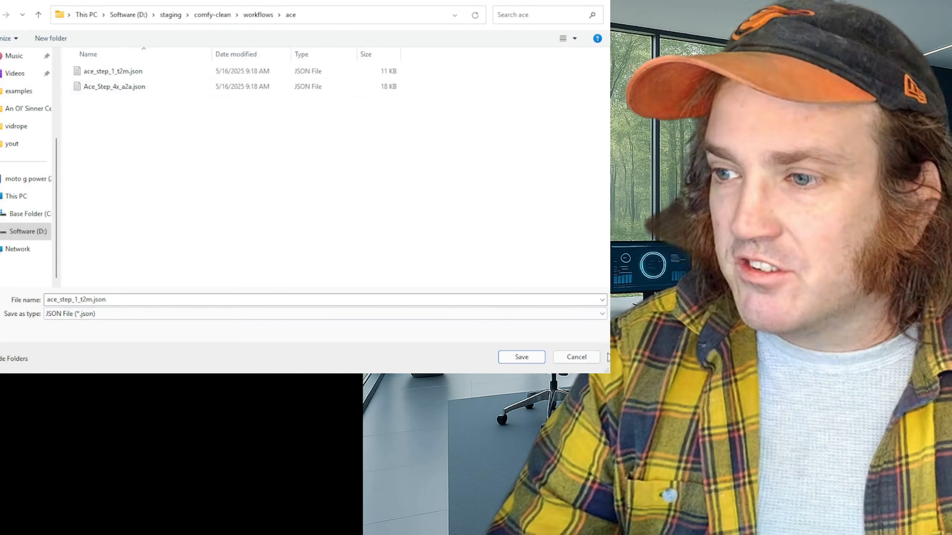
{"action": "left_click", "coordinate": [577, 357]}
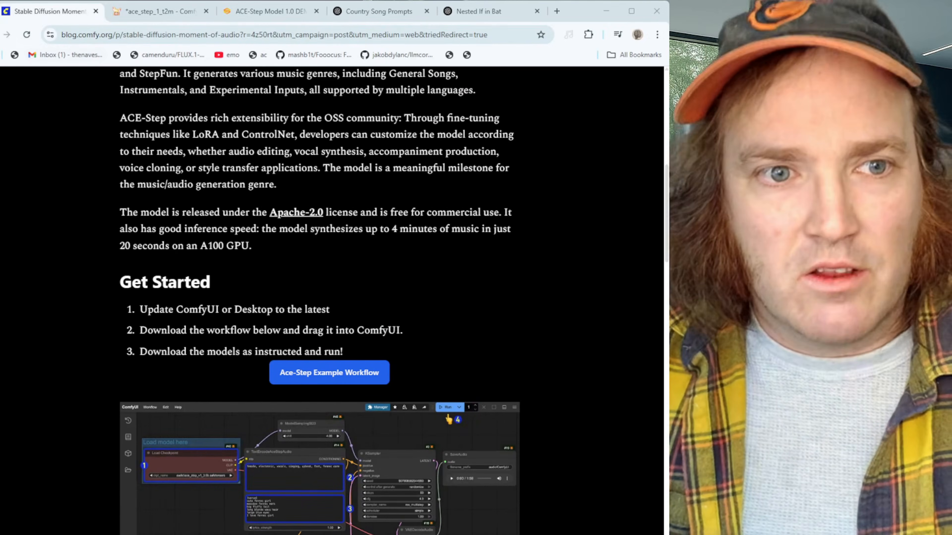
- Go back to the ACE-Step README and open the Ace_Step_4x_a2a.json workflow file linked in the 2025.05.09 entry
{"action": "key", "text": "F5"}
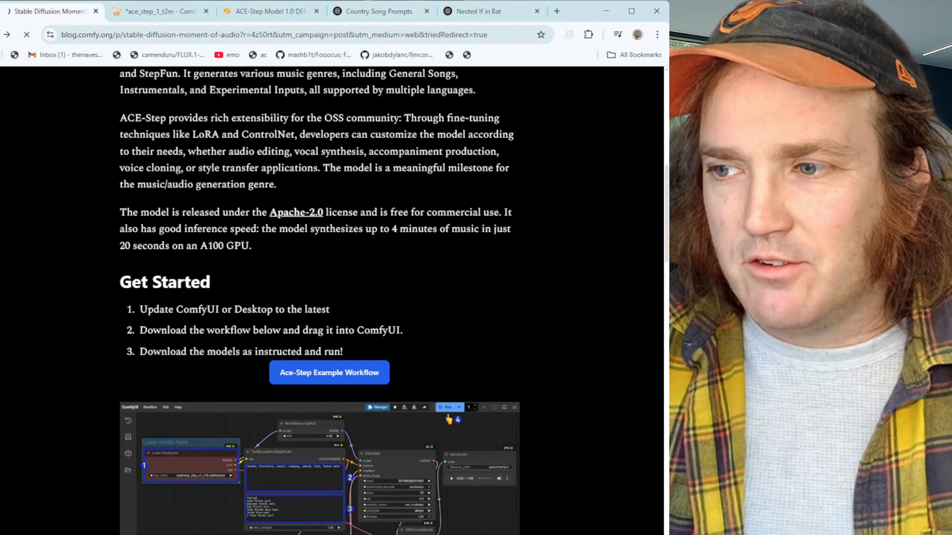
{"action": "scroll", "coordinate": [215, 242], "scroll_direction": "up", "scroll_amount": 10}
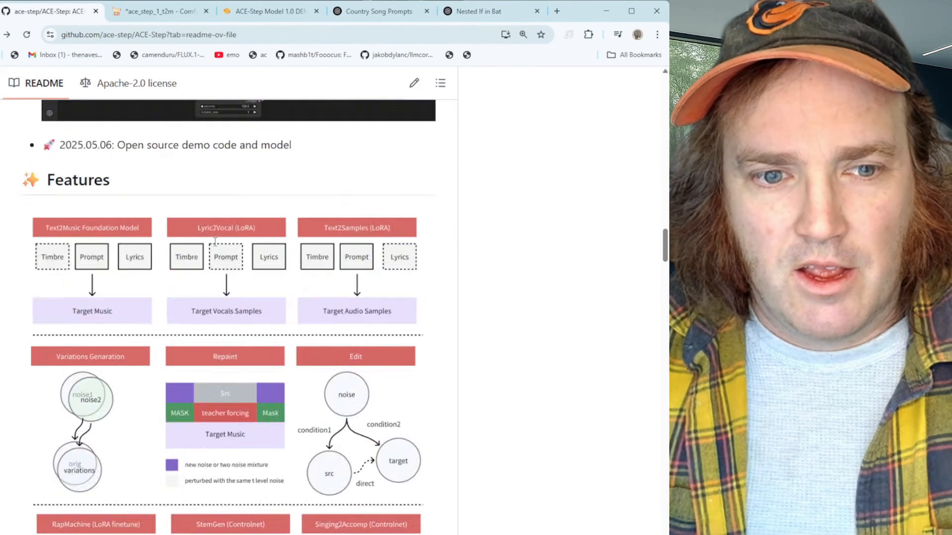
{"action": "scroll", "coordinate": [215, 242], "scroll_direction": "up", "scroll_amount": 10}
{"action": "scroll", "coordinate": [223, 232], "scroll_direction": "down", "scroll_amount": 5}
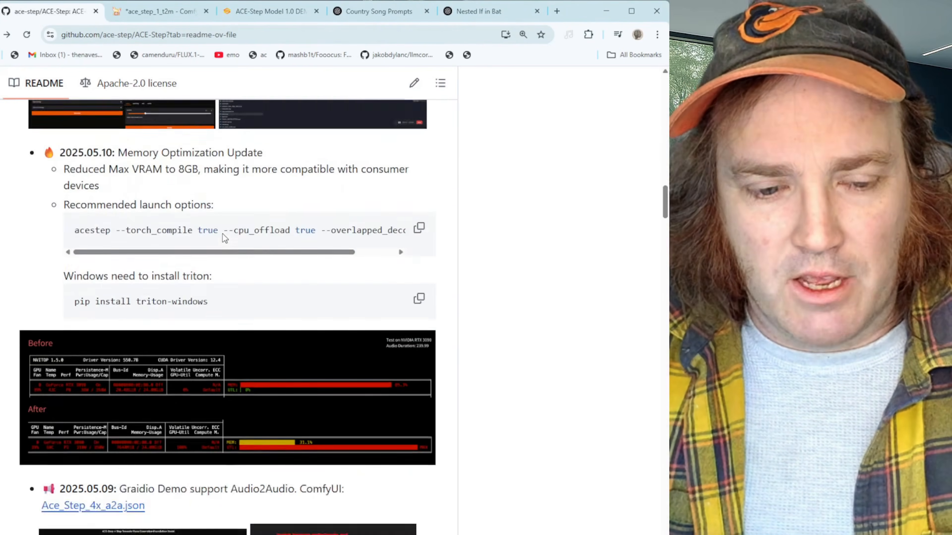
{"action": "scroll", "coordinate": [222, 234], "scroll_direction": "down", "scroll_amount": 4}
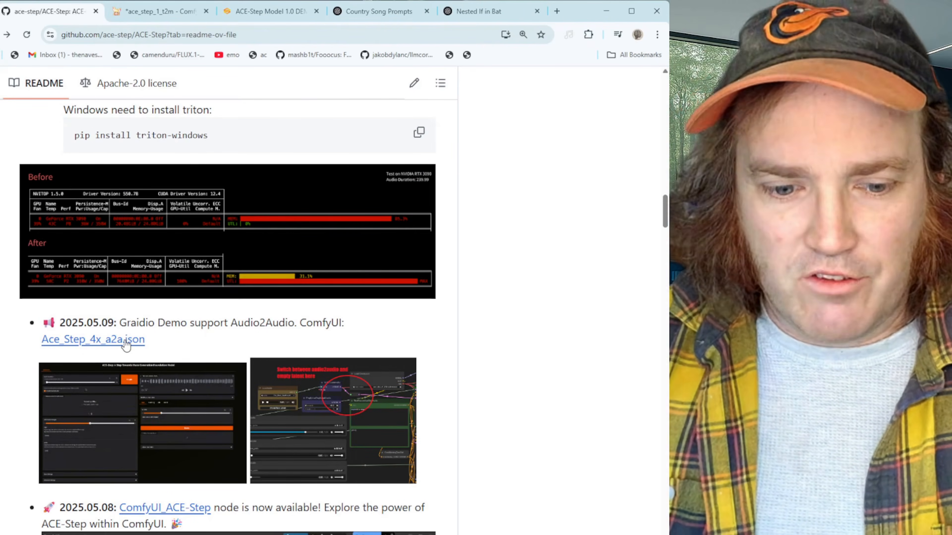
{"action": "left_click", "coordinate": [120, 344]}
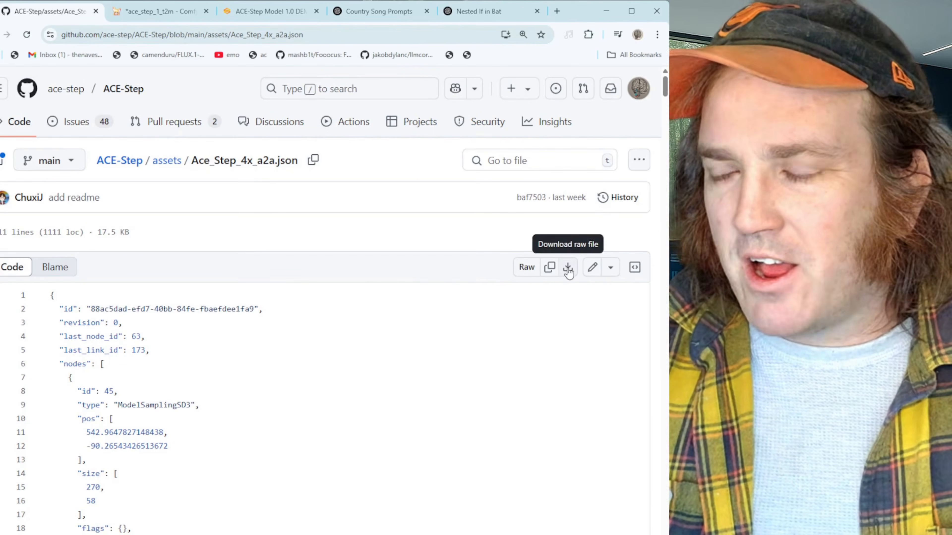
- Download the raw Ace_Step_4x_a2a.json file into D:\Image\ComfyUI\workflows\ace
{"action": "left_click", "coordinate": [568, 268]}
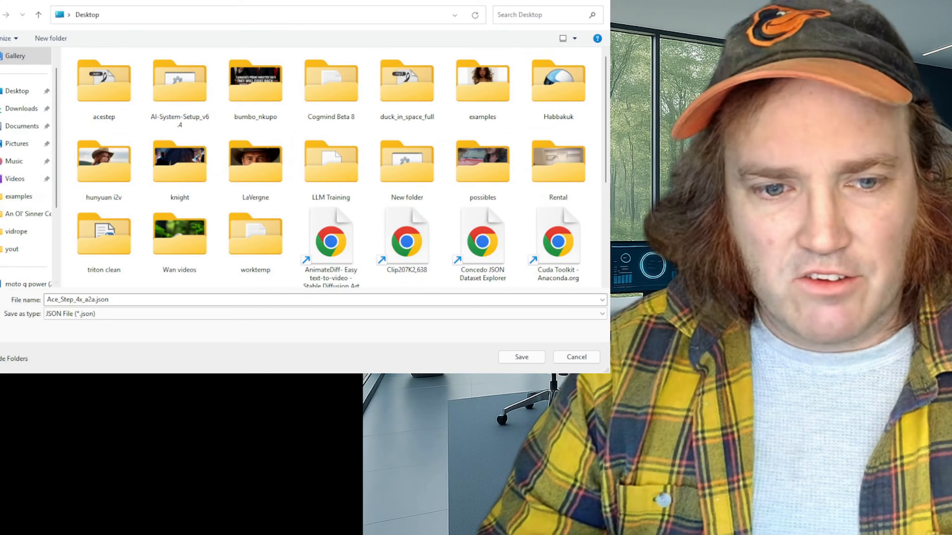
{"action": "left_click", "coordinate": [30, 233]}
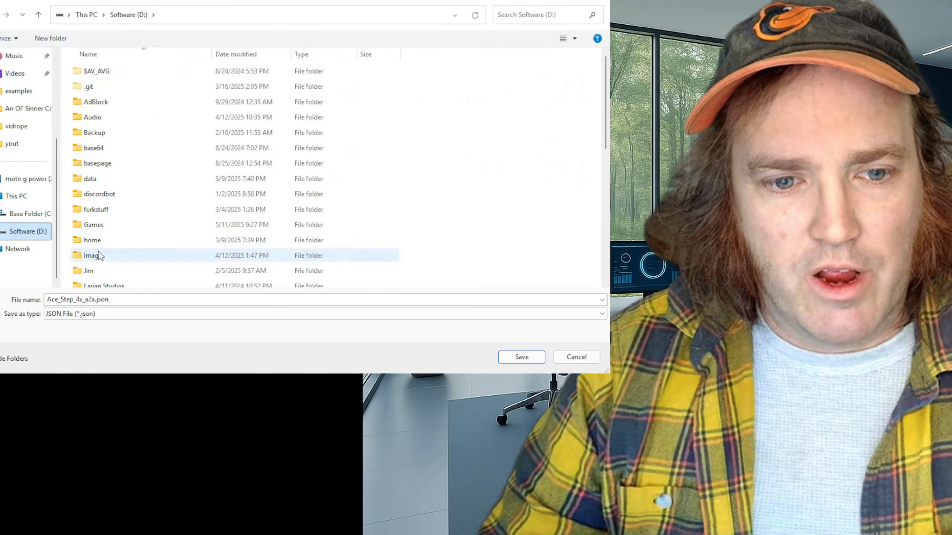
{"action": "left_click", "coordinate": [104, 259]}
{"action": "double_click", "coordinate": [103, 259]}
{"action": "double_click", "coordinate": [108, 73]}
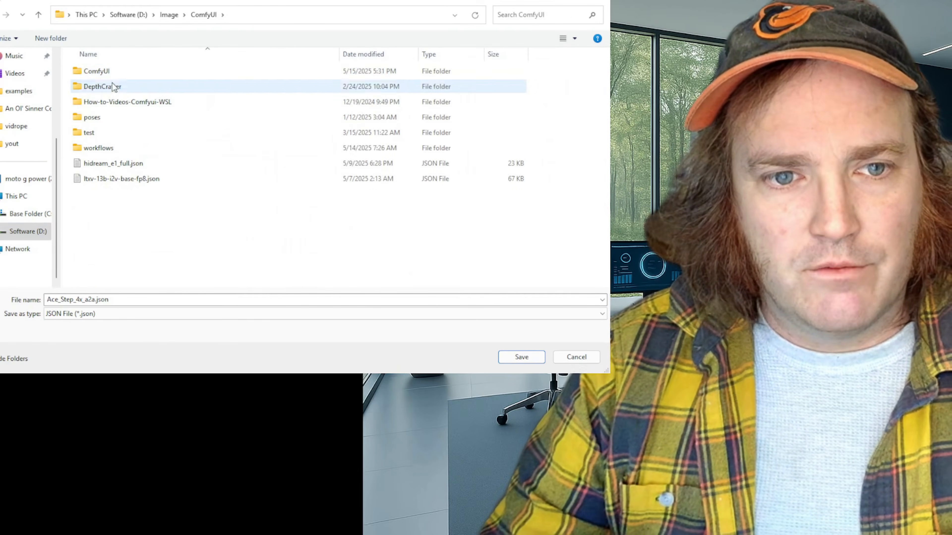
{"action": "double_click", "coordinate": [105, 149]}
{"action": "double_click", "coordinate": [96, 72]}
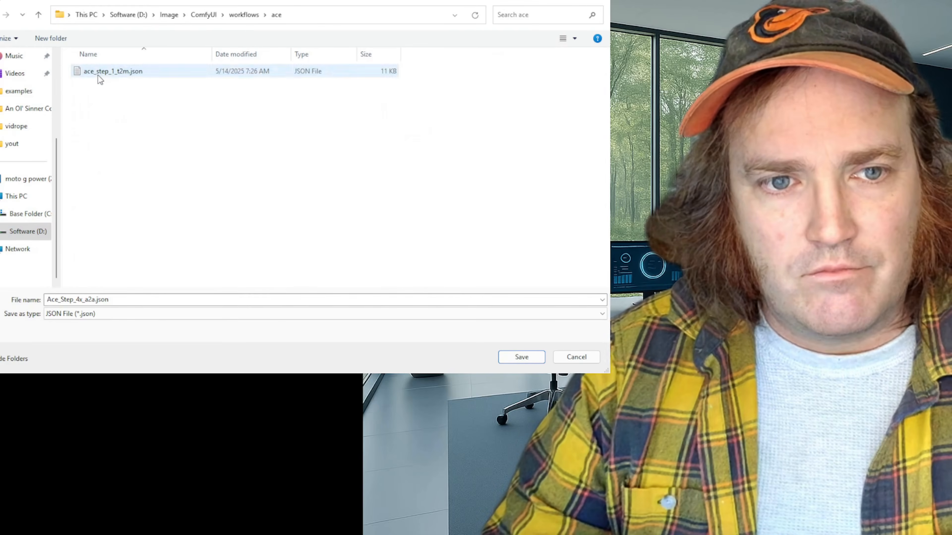
{"action": "left_click", "coordinate": [513, 357]}
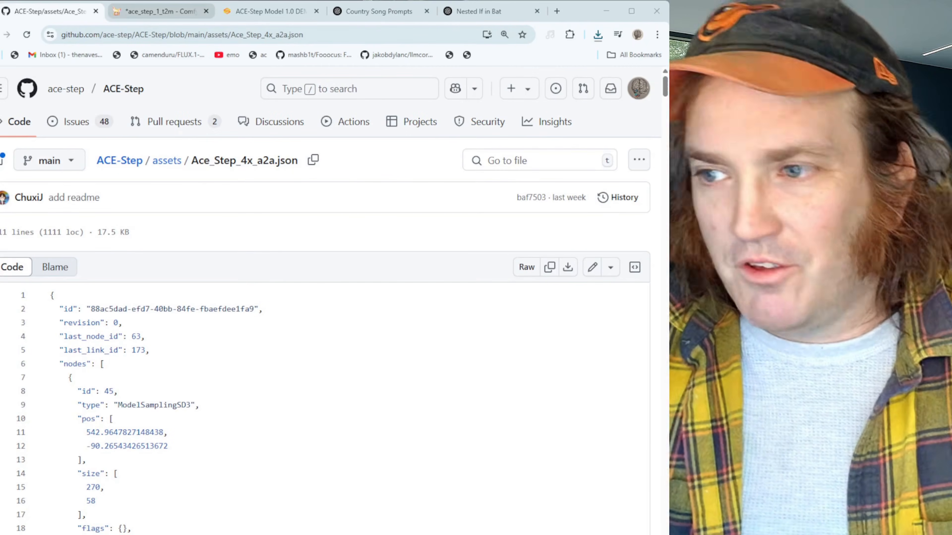
- Switch to the ace_step_1_t2m workflow in ComfyUI and open the ComfyUI Manager options
{"action": "left_click", "coordinate": [153, 13]}
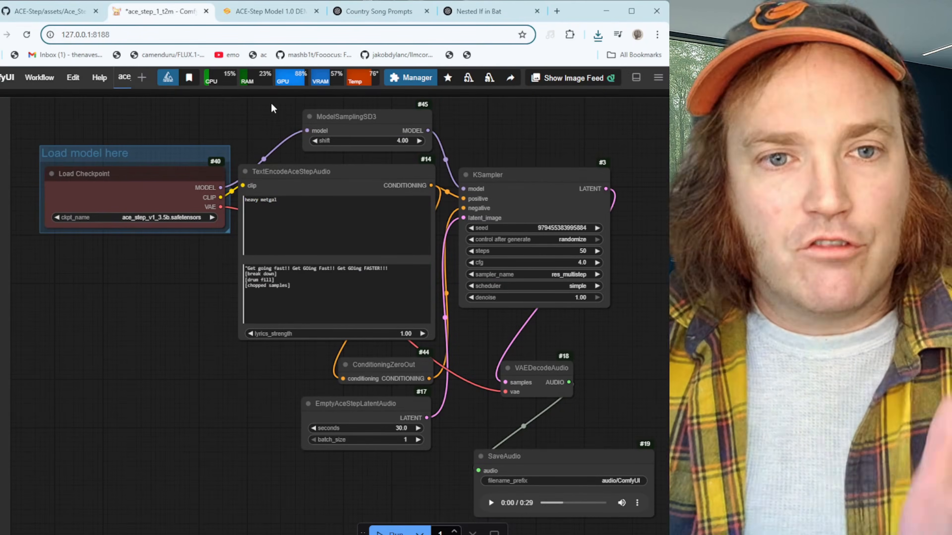
{"action": "left_click_drag", "start_coordinate": [618, 146], "coordinate": [576, 159]}
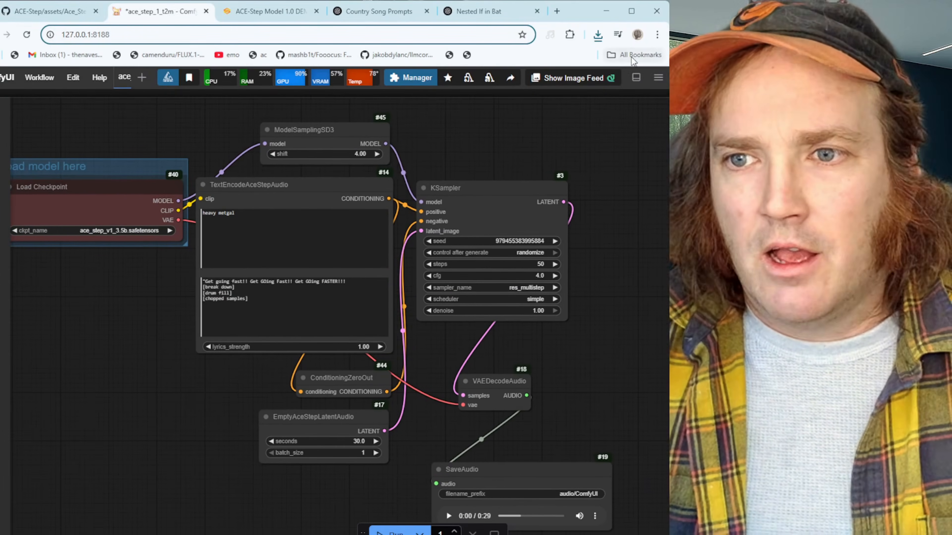
{"action": "left_click", "coordinate": [411, 83]}
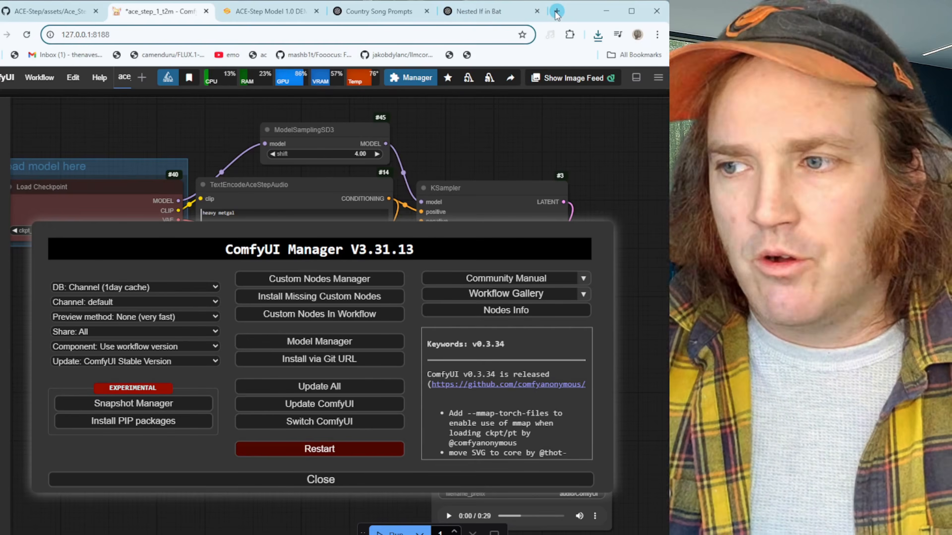
- Open comfy.getgoingfast.pro in a new browser tab to reach the ComfyUI Manual Installation post
{"action": "left_click", "coordinate": [557, 11]}
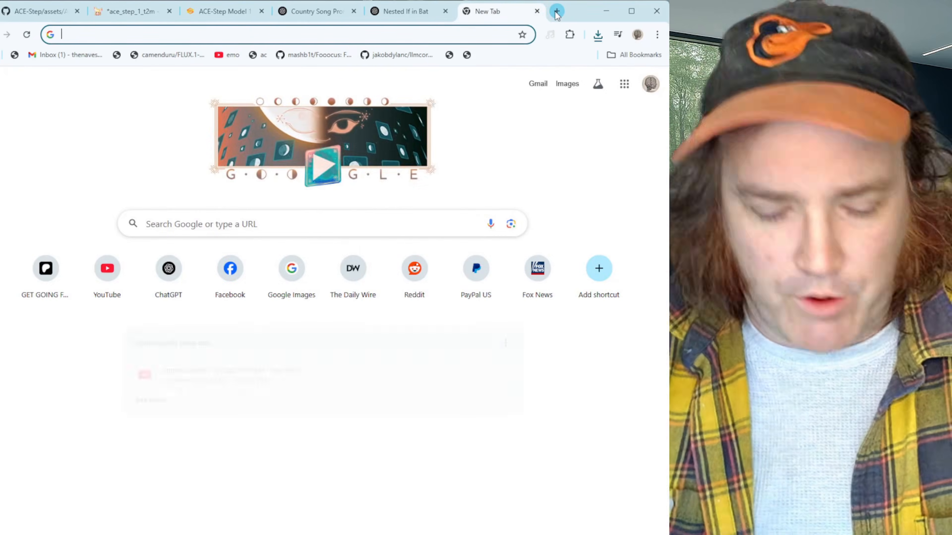
{"action": "type", "text": "comfy"}
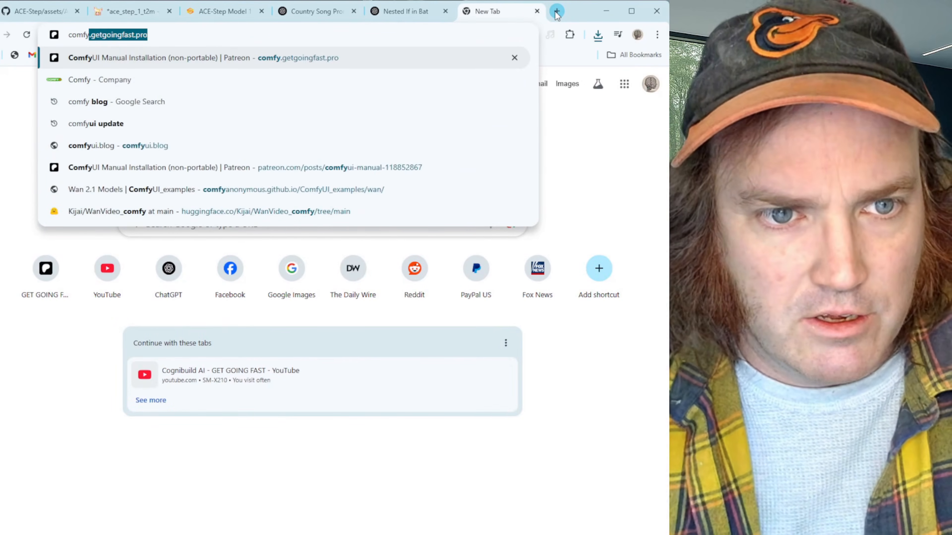
{"action": "type", "text": ".getgoingfast"}
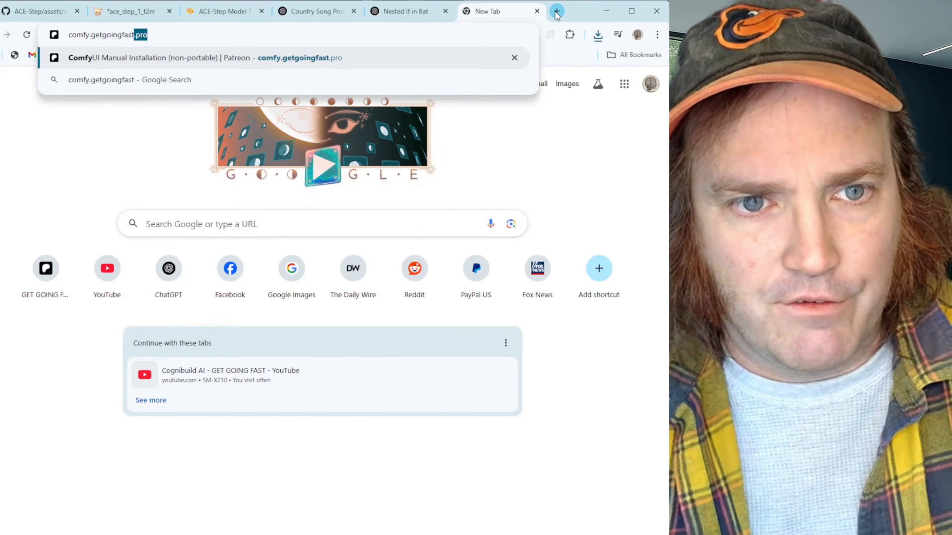
{"action": "type", "text": ".pro"}
{"action": "key", "text": "Return"}
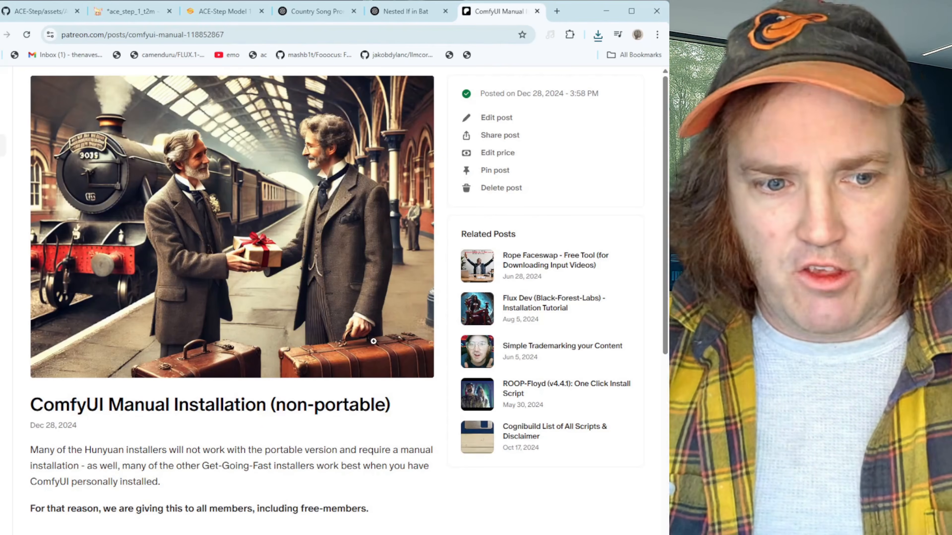
- Read which ComfyUI manual installer to download, highlighting the recommended ComfyUI-Manual-cuda12.6-venv-install.zip entry, check the attachments, and close the post
{"action": "scroll", "coordinate": [373, 341], "scroll_direction": "down", "scroll_amount": 5}
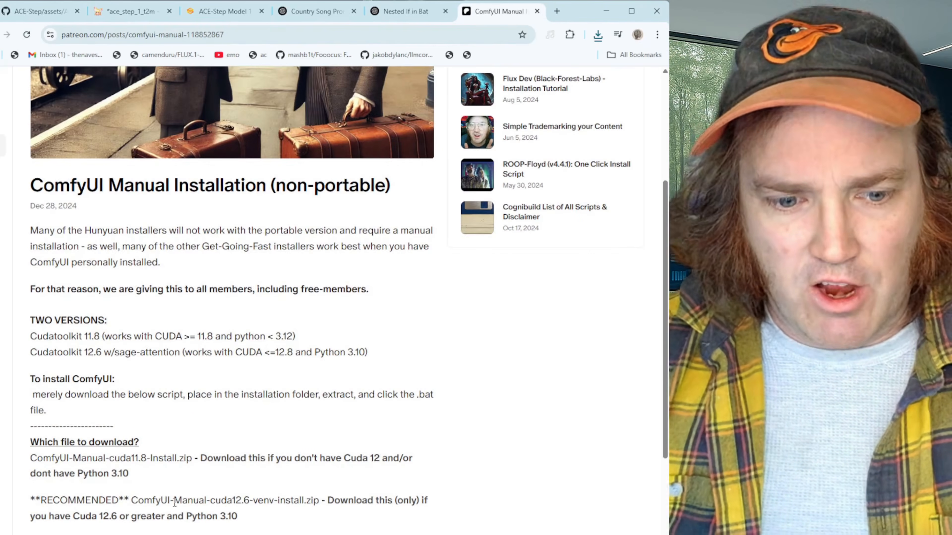
{"action": "scroll", "coordinate": [174, 502], "scroll_direction": "down", "scroll_amount": 3}
{"action": "left_click_drag", "start_coordinate": [246, 400], "coordinate": [52, 391]}
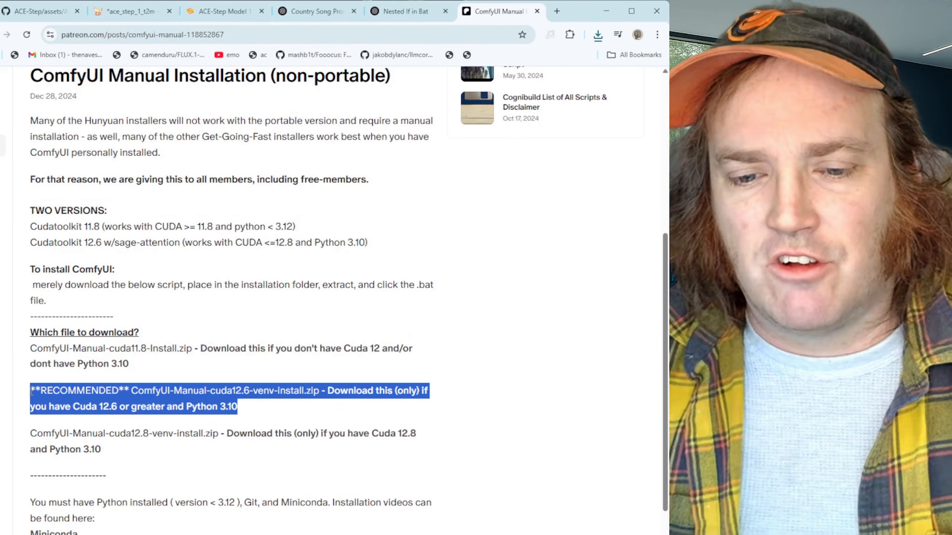
{"action": "left_click", "coordinate": [270, 412]}
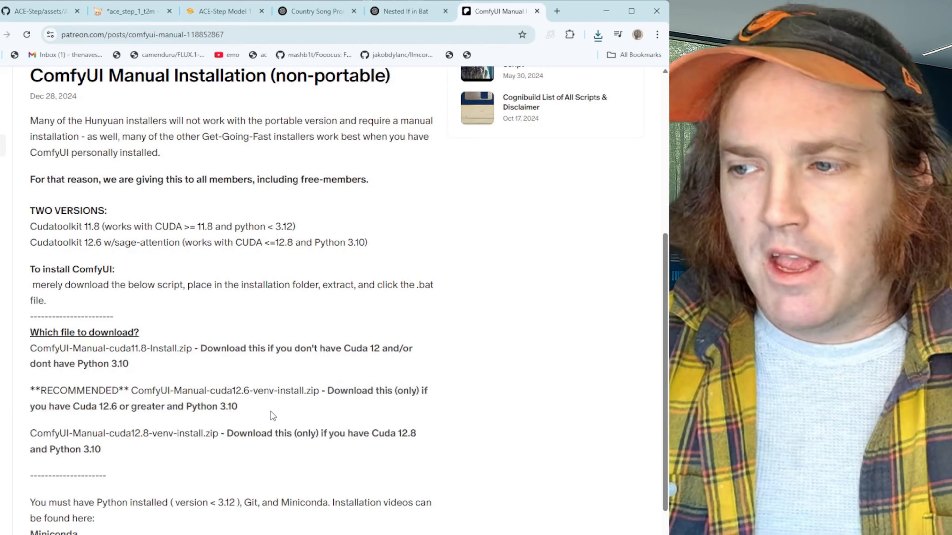
{"action": "left_click_drag", "start_coordinate": [268, 411], "coordinate": [30, 75]}
{"action": "scroll", "coordinate": [167, 500], "scroll_direction": "down", "scroll_amount": 5}
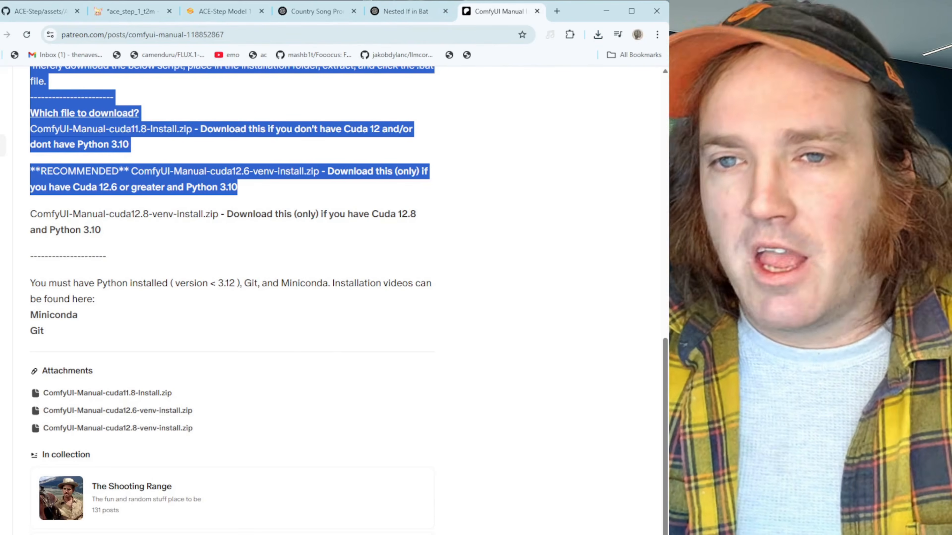
{"action": "left_click", "coordinate": [537, 11]}
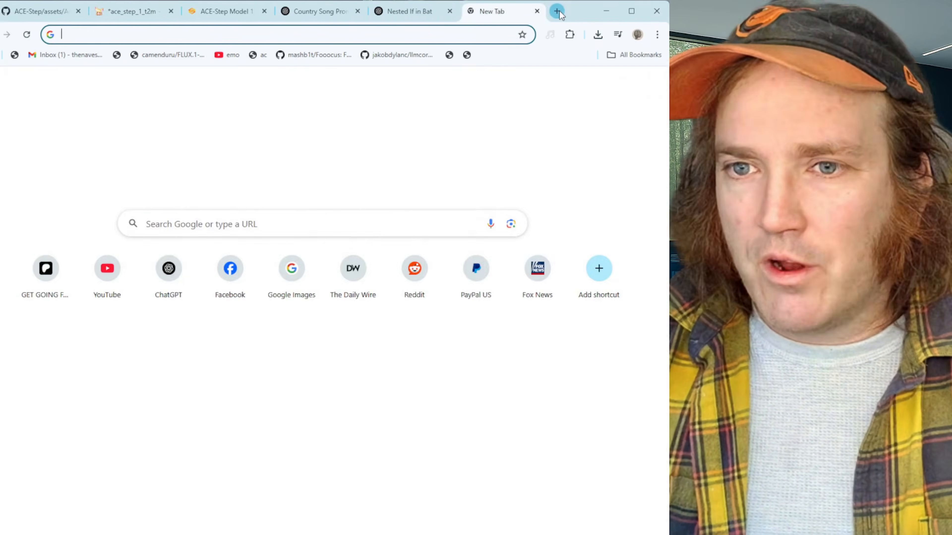
- Search the web for comfyui model manager in a new tab and open the ComfyUI-Model-Manager GitHub repository
{"action": "left_click", "coordinate": [557, 11]}
{"action": "type", "text": "comfy"}
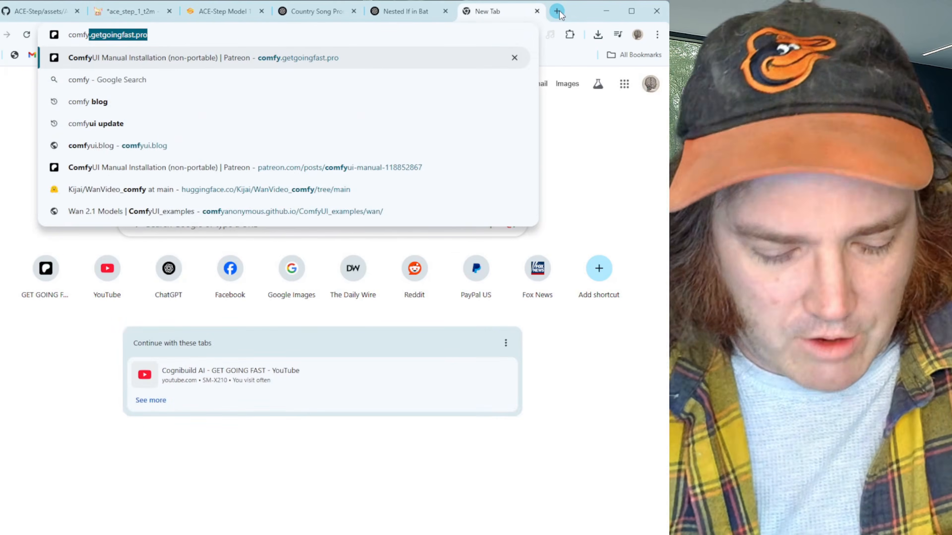
{"action": "type", "text": "ui model manager"}
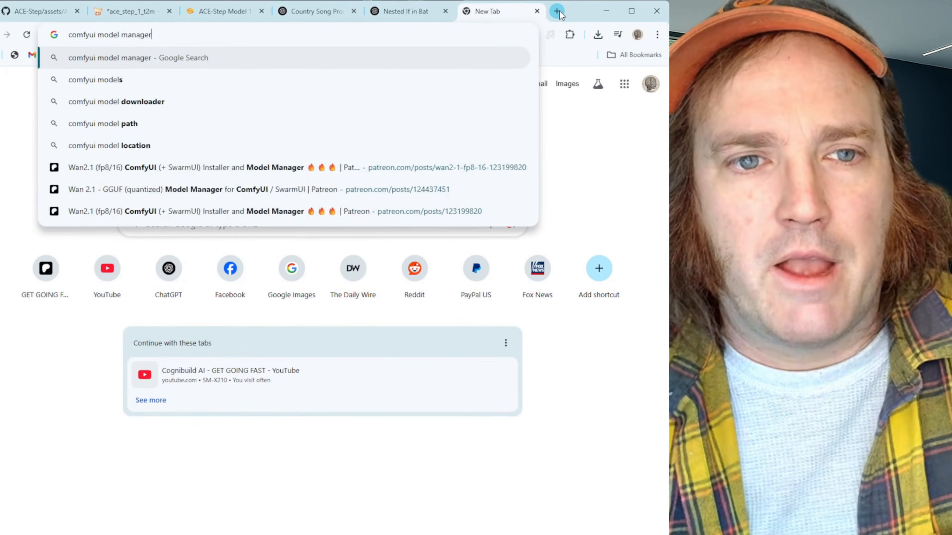
{"action": "key", "text": "Return"}
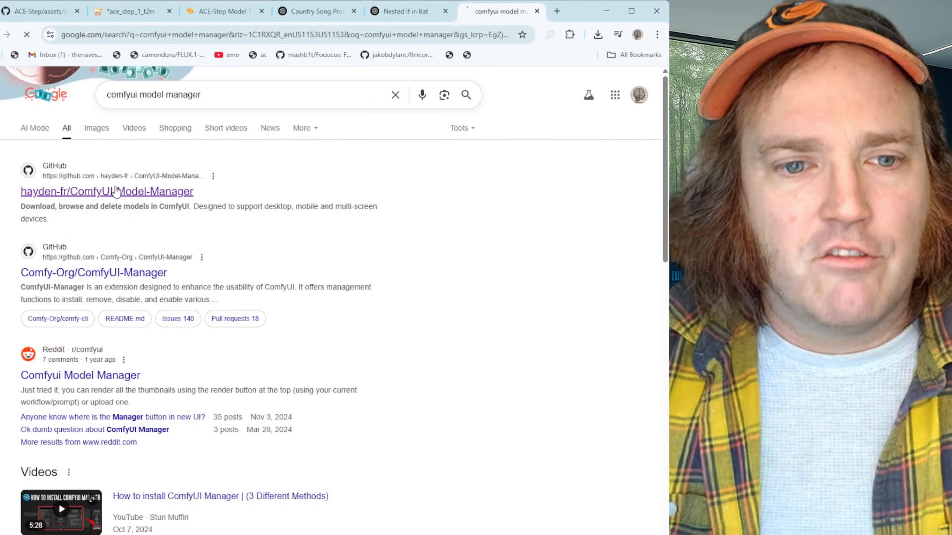
{"action": "left_click", "coordinate": [114, 192]}
- Copy the ComfyUI-Model-Manager repository's URL and return to the ace_step_1_t2m workflow
{"action": "left_click", "coordinate": [189, 36]}
{"action": "key", "text": "ctrl+c"}
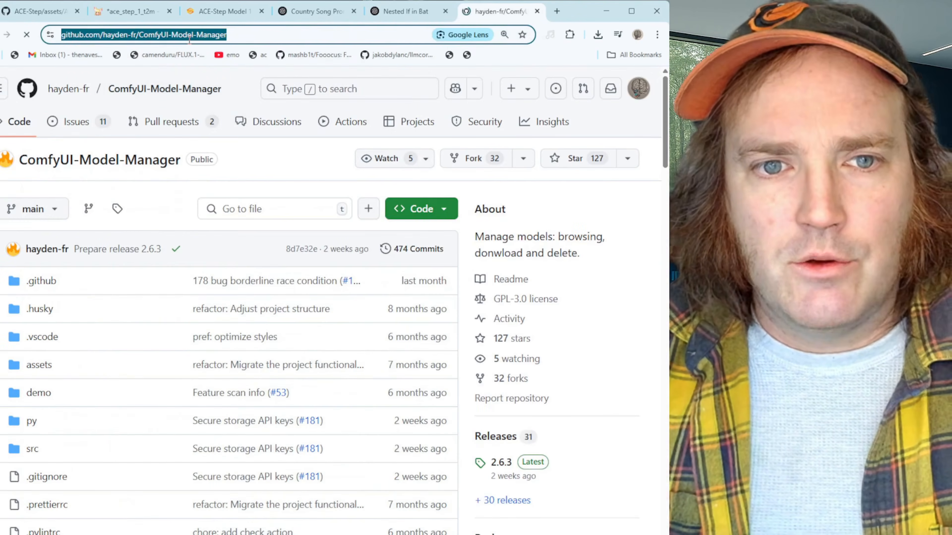
{"action": "key", "text": "BackSpace"}
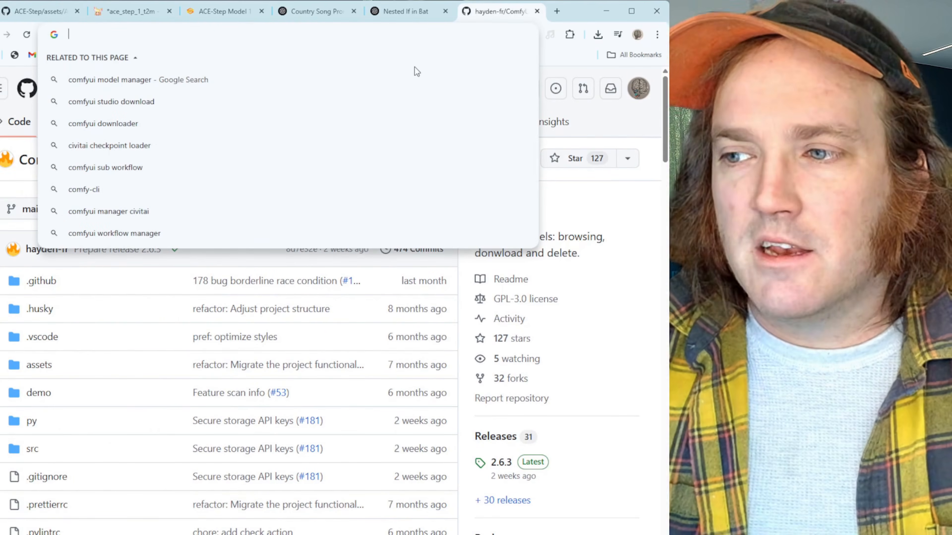
{"action": "left_click", "coordinate": [138, 18]}
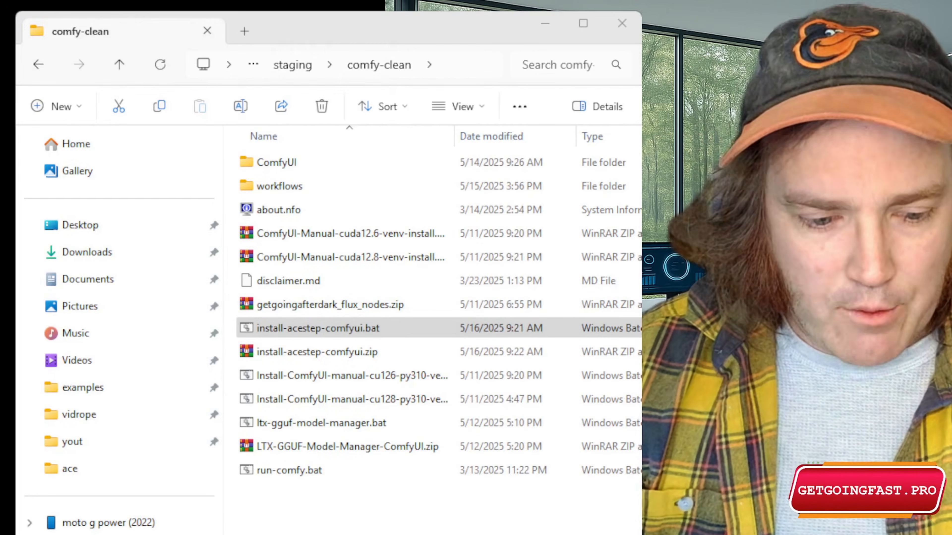
- Show how to git clone the copied ComfyUI-Model-Manager URL from comfy-clean\ComfyUI\custom_nodes, without running the command, and put the folder window away
{"action": "double_click", "coordinate": [301, 166]}
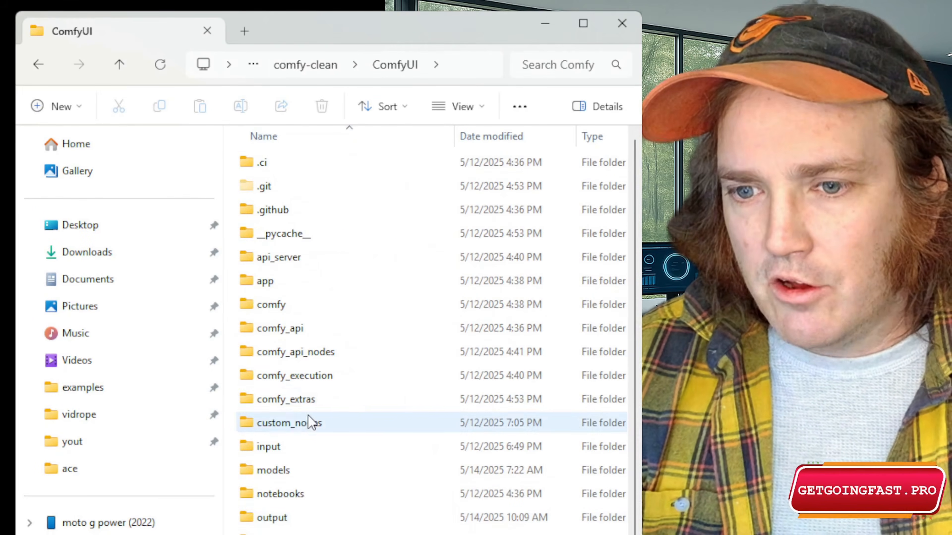
{"action": "double_click", "coordinate": [318, 423]}
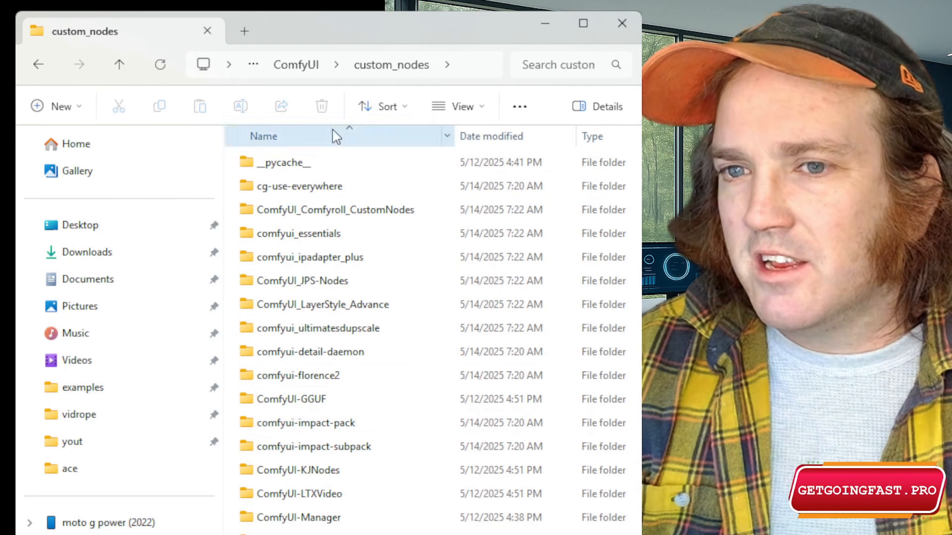
{"action": "left_click", "coordinate": [470, 68]}
{"action": "type", "text": "gi"}
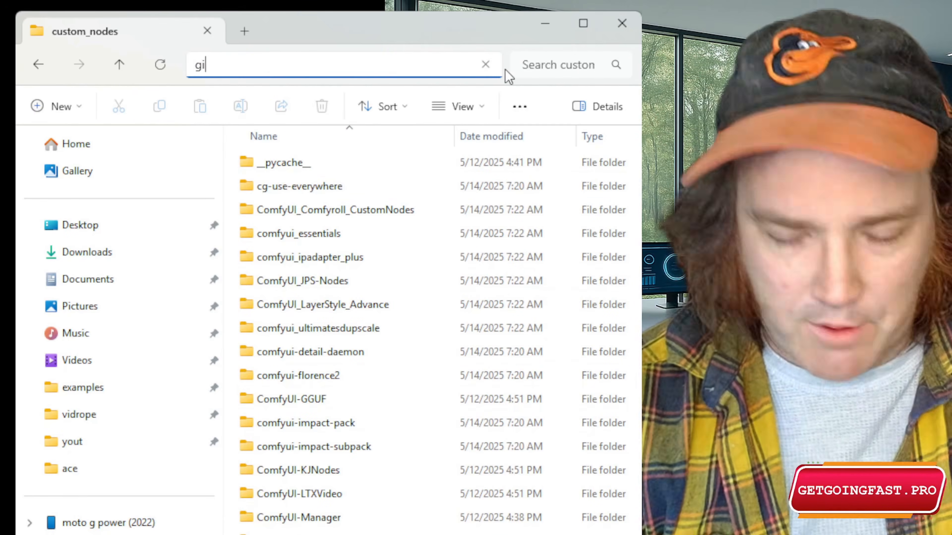
{"action": "type", "text": "t clone"}
{"action": "key", "text": "ctrl+v"}
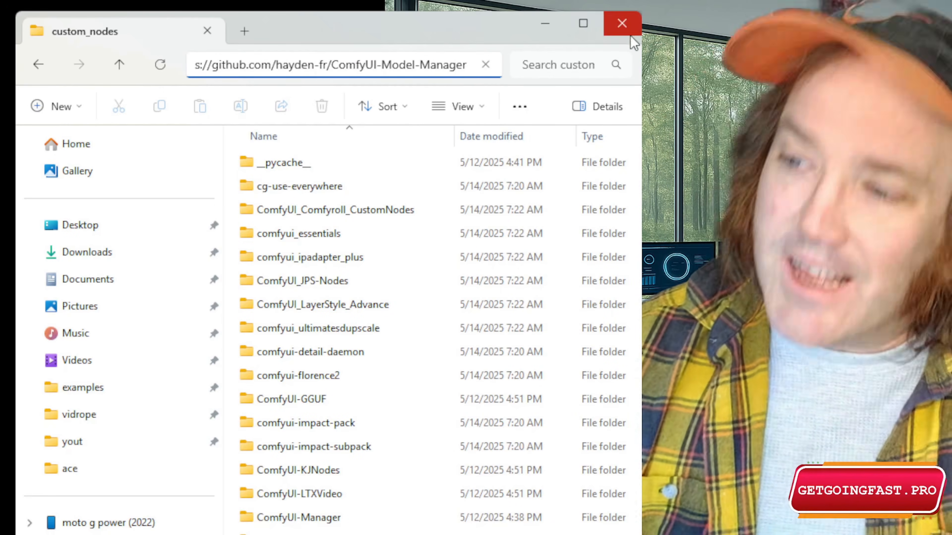
{"action": "left_click", "coordinate": [545, 23]}
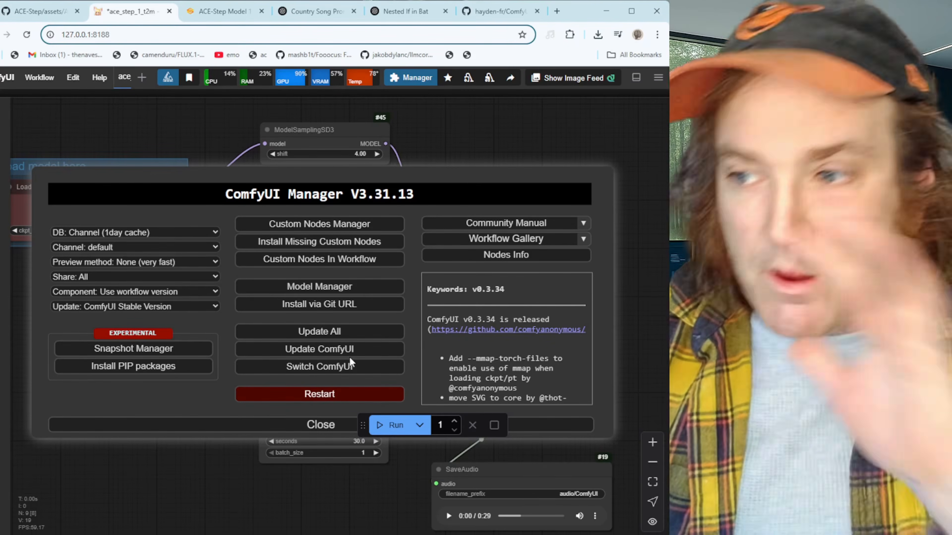
- Close the ComfyUI Manager options and check the commands for opening and saving workflows without choosing one
{"action": "left_click", "coordinate": [330, 426]}
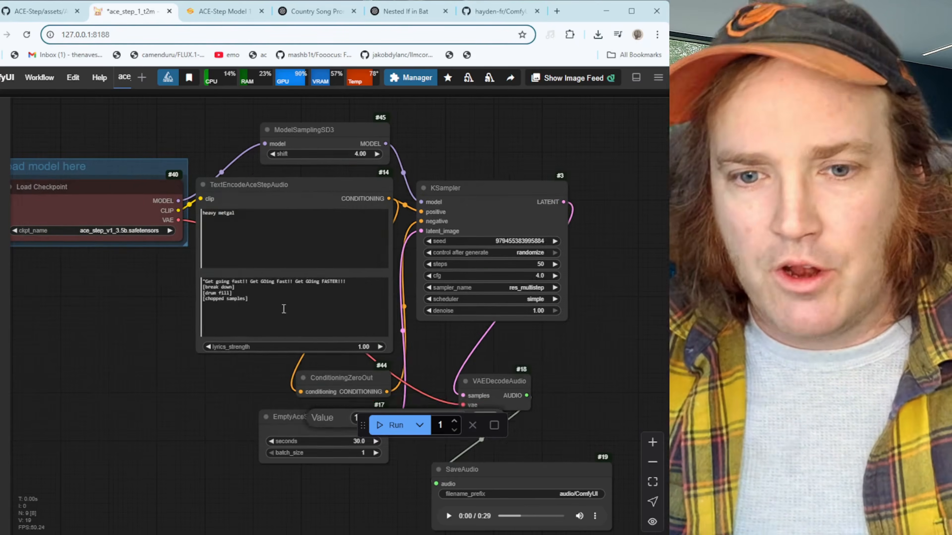
{"action": "left_click_drag", "start_coordinate": [153, 318], "coordinate": [245, 363]}
{"action": "left_click", "coordinate": [40, 78]}
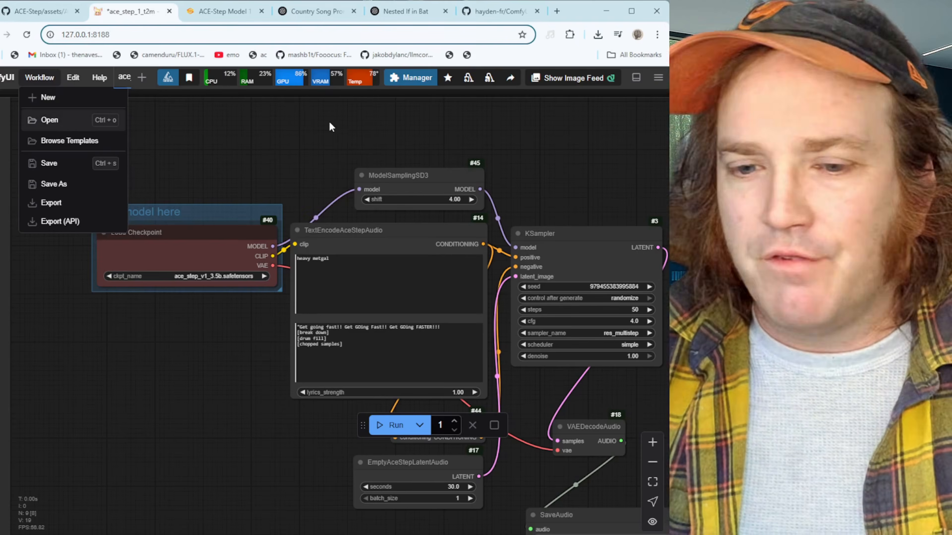
{"action": "left_click_drag", "start_coordinate": [287, 135], "coordinate": [260, 125]}
{"action": "left_click", "coordinate": [260, 124]}
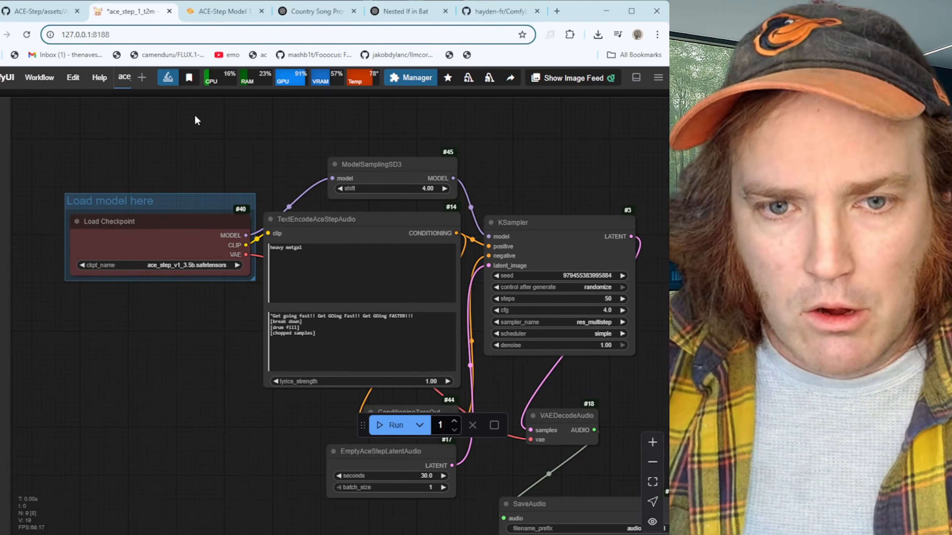
{"action": "left_click_drag", "start_coordinate": [197, 120], "coordinate": [173, 123]}
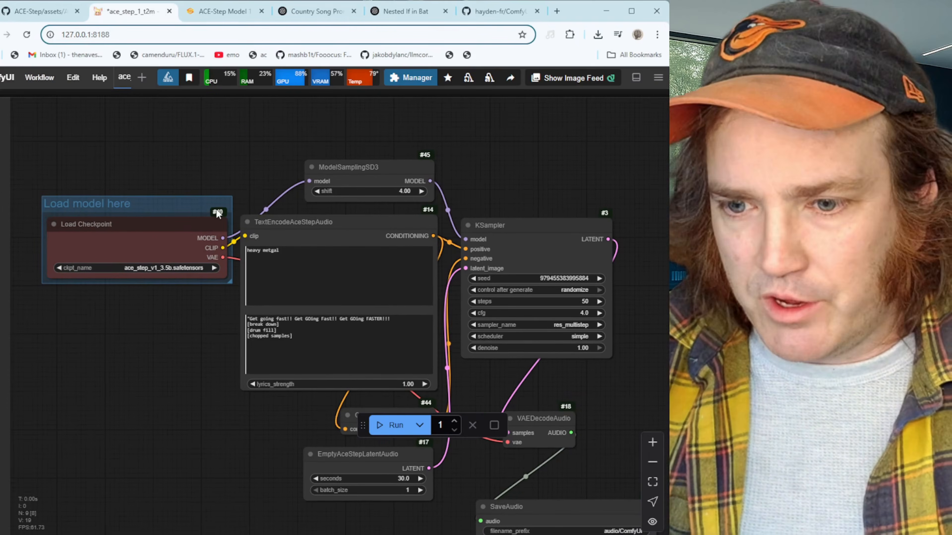
- Move the VAEDecodeAudio and SaveAudio nodes into a row beside the KSampler node
{"action": "scroll", "coordinate": [208, 263], "scroll_direction": "down", "scroll_amount": 1}
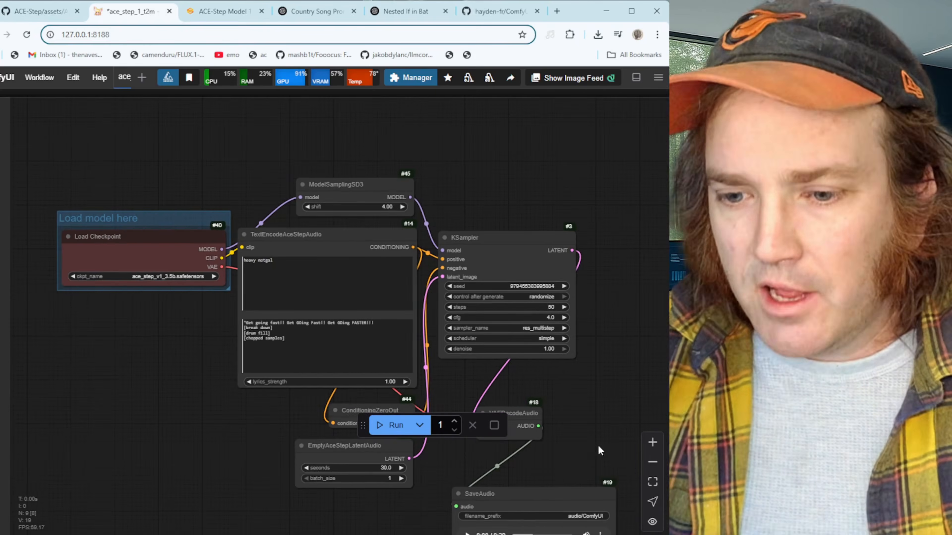
{"action": "left_click_drag", "start_coordinate": [598, 445], "coordinate": [417, 410]}
{"action": "scroll", "coordinate": [501, 390], "scroll_direction": "down", "scroll_amount": 1}
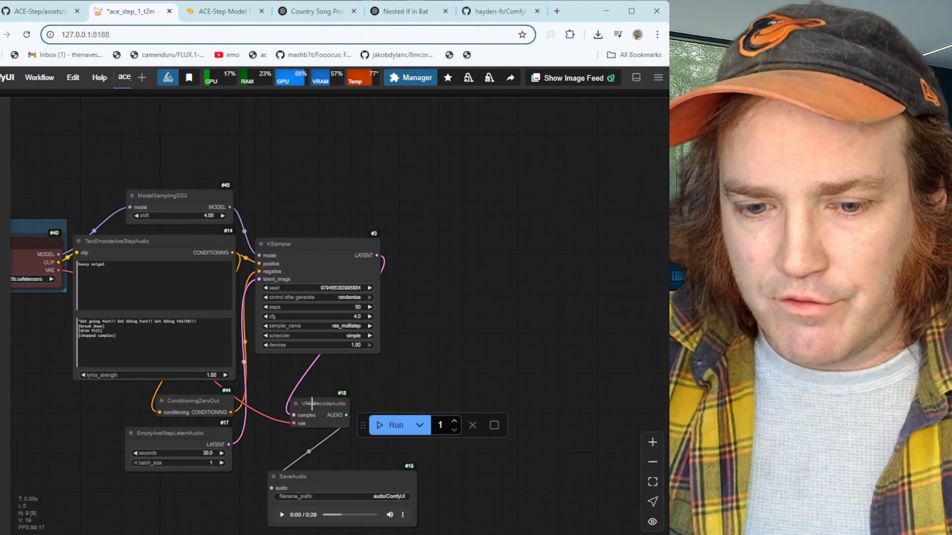
{"action": "left_click_drag", "start_coordinate": [315, 400], "coordinate": [462, 243]}
{"action": "left_click_drag", "start_coordinate": [319, 478], "coordinate": [593, 230]}
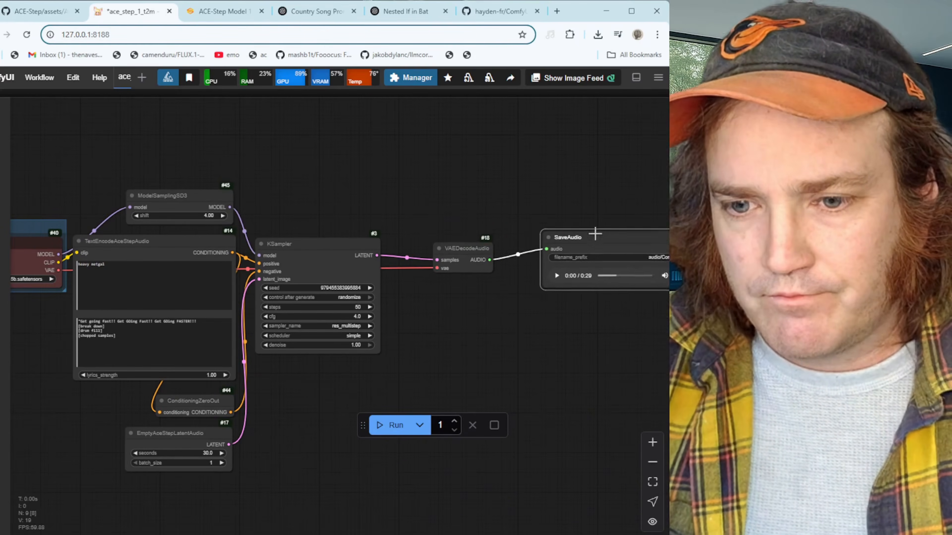
- Place the VAEDecodeAudio node back beneath KSampler, with the SaveAudio node directly below it
{"action": "left_click_drag", "start_coordinate": [482, 412], "coordinate": [437, 383]}
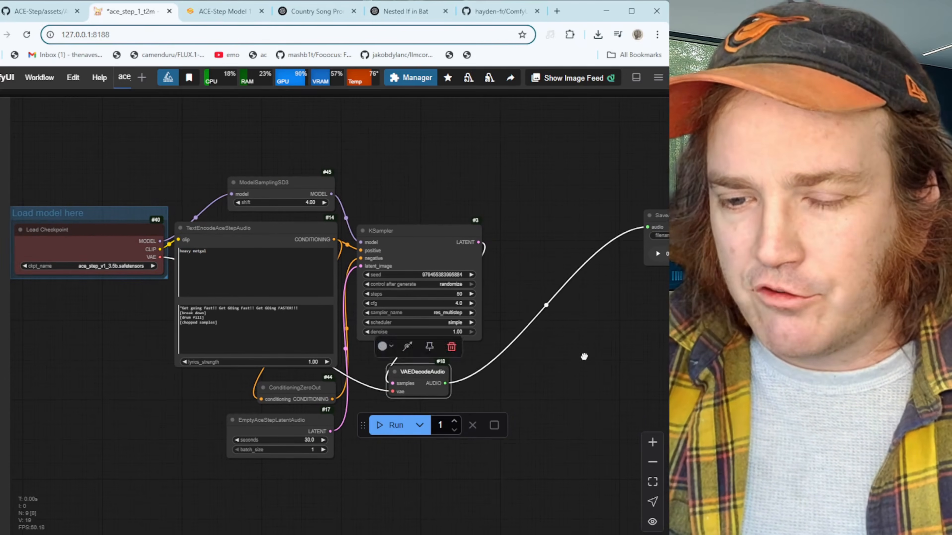
{"action": "left_click_drag", "start_coordinate": [650, 207], "coordinate": [467, 363]}
{"action": "mouse_move", "coordinate": [542, 362]}
{"action": "left_mouse_down"}
{"action": "mouse_move", "coordinate": [652, 350]}
{"action": "mouse_move", "coordinate": [522, 399]}
{"action": "mouse_move", "coordinate": [573, 395]}
{"action": "mouse_move", "coordinate": [568, 374]}
{"action": "mouse_move", "coordinate": [542, 358]}
{"action": "left_mouse_up"}
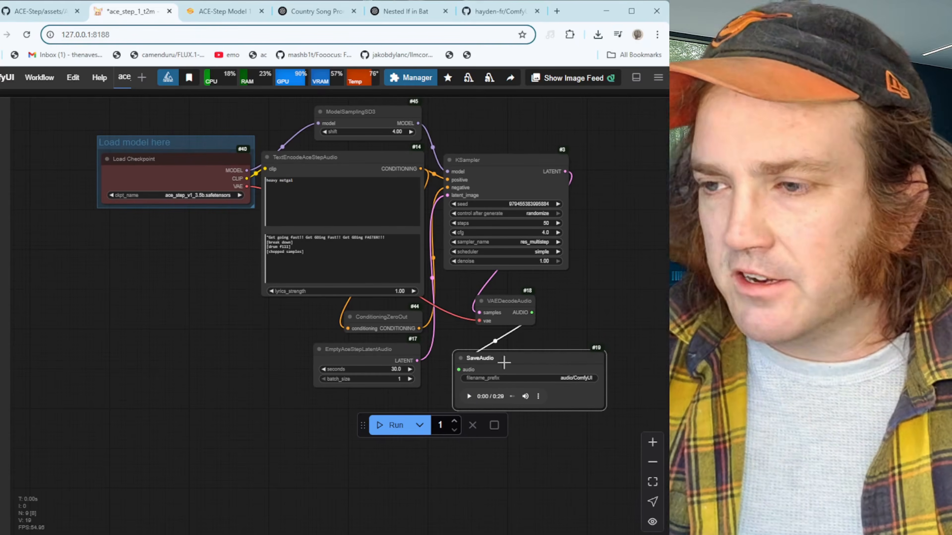
- Examine the checkpoint chosen in the Load Checkpoint node and the Model Download section of the About ACE Step note
{"action": "scroll", "coordinate": [245, 398], "scroll_direction": "up", "scroll_amount": 1}
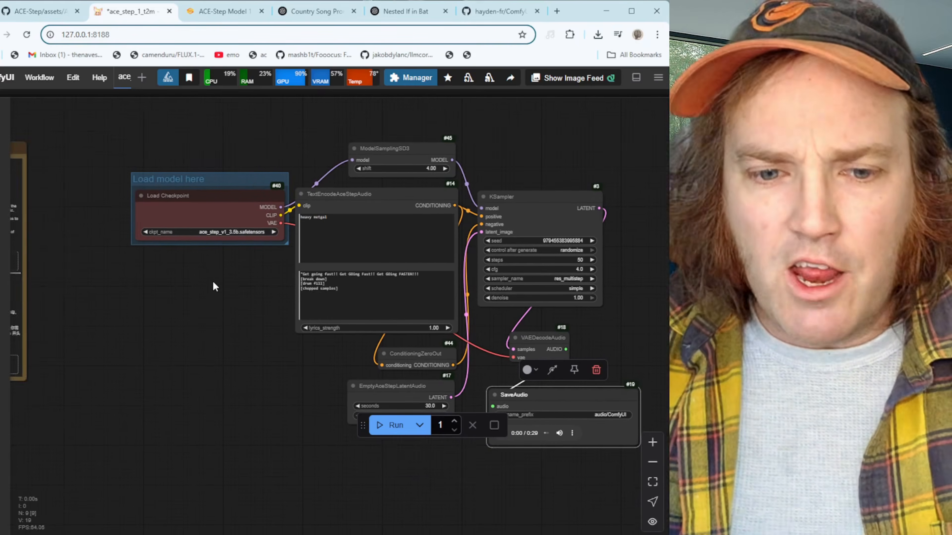
{"action": "scroll", "coordinate": [212, 283], "scroll_direction": "up", "scroll_amount": 2}
{"action": "scroll", "coordinate": [247, 298], "scroll_direction": "up", "scroll_amount": 5}
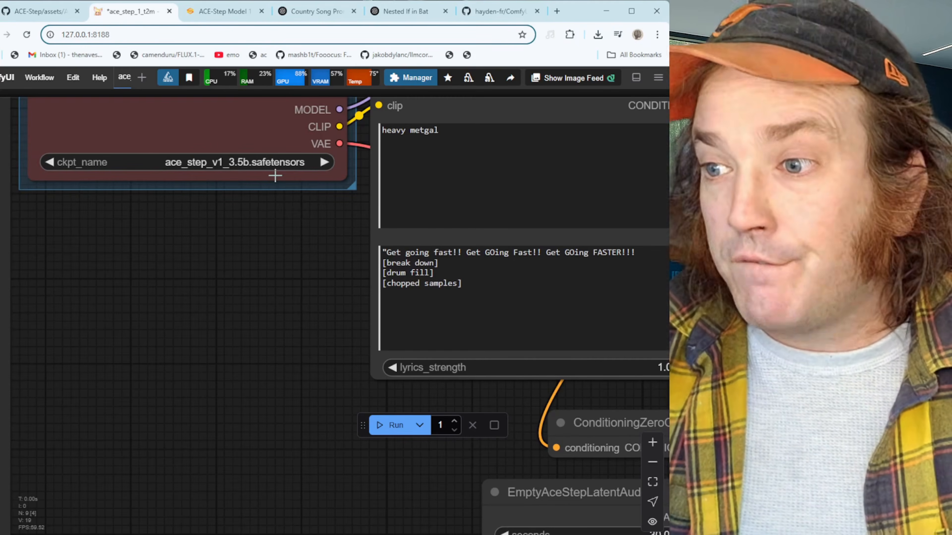
{"action": "left_click_drag", "start_coordinate": [211, 246], "coordinate": [251, 288]}
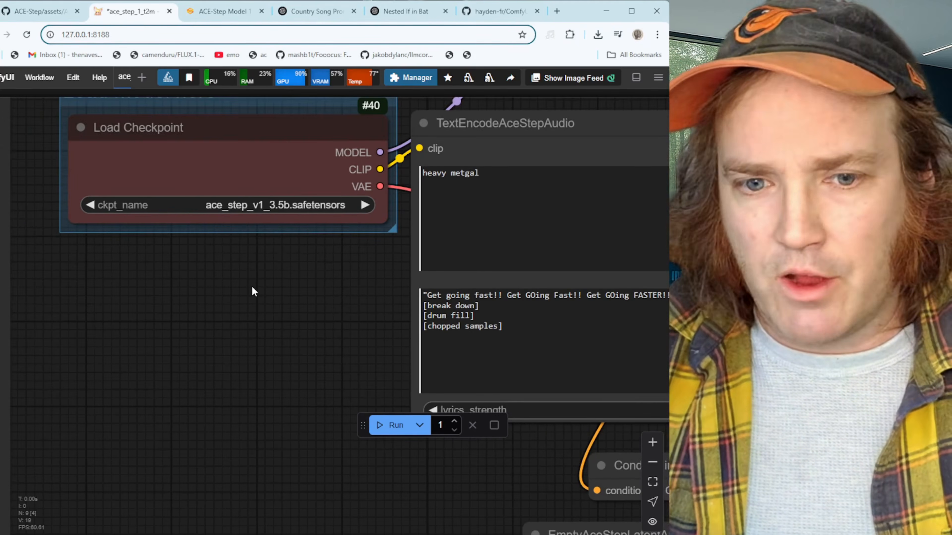
{"action": "scroll", "coordinate": [252, 291], "scroll_direction": "down", "scroll_amount": 2}
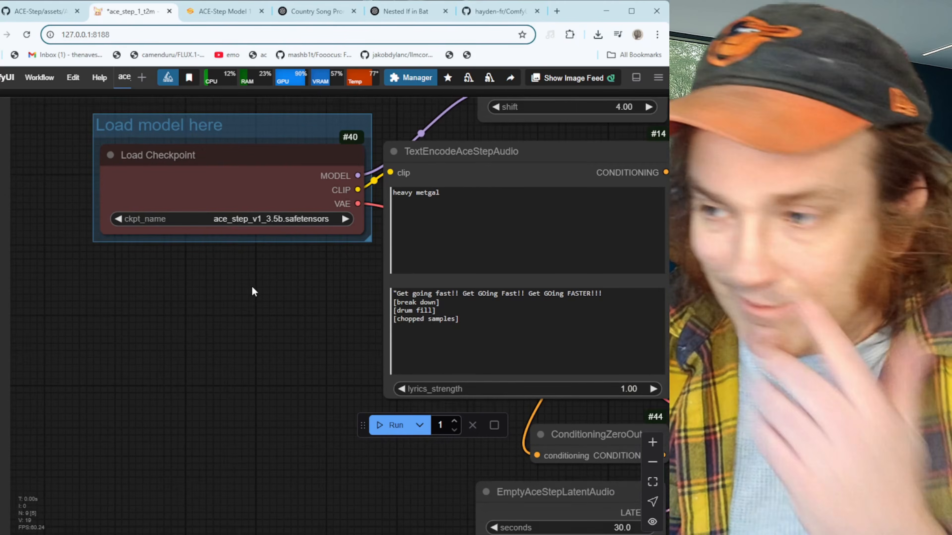
{"action": "scroll", "coordinate": [251, 292], "scroll_direction": "down", "scroll_amount": 1}
{"action": "left_click_drag", "start_coordinate": [177, 304], "coordinate": [656, 273]}
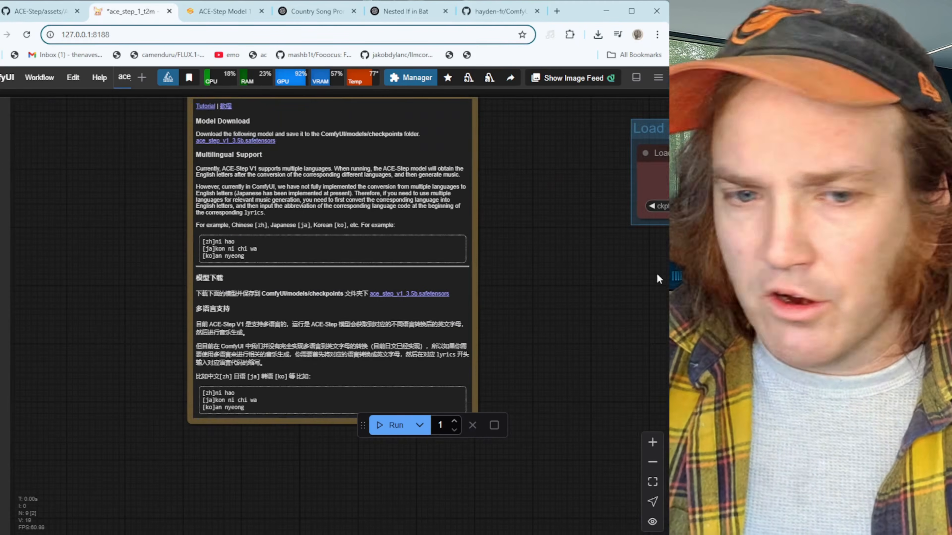
{"action": "scroll", "coordinate": [85, 211], "scroll_direction": "up", "scroll_amount": 2}
{"action": "left_click_drag", "start_coordinate": [135, 250], "coordinate": [135, 281]}
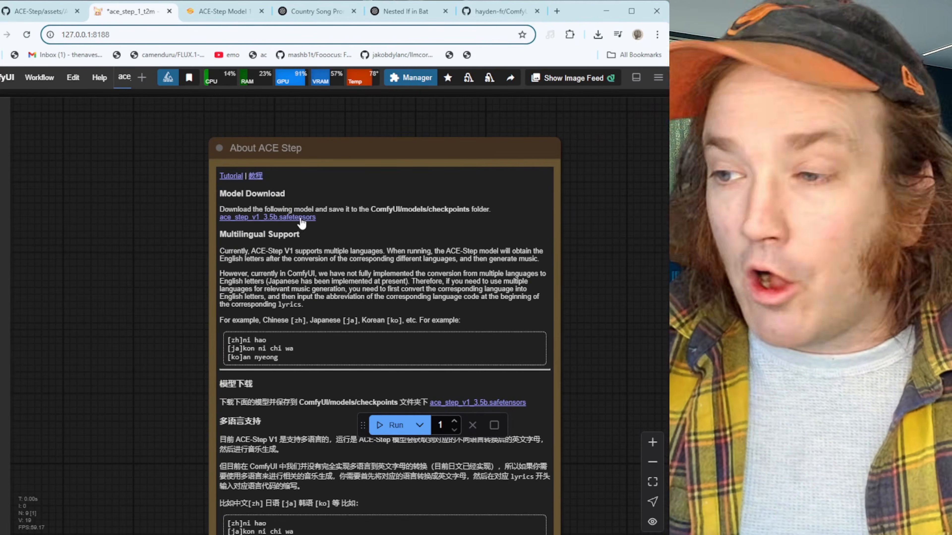
- Open the Hugging Face page for ace_step_v1_3.5b.safetensors from the About ACE Step note and start downloading the file
{"action": "right_click", "coordinate": [302, 222]}
{"action": "left_click", "coordinate": [261, 218]}
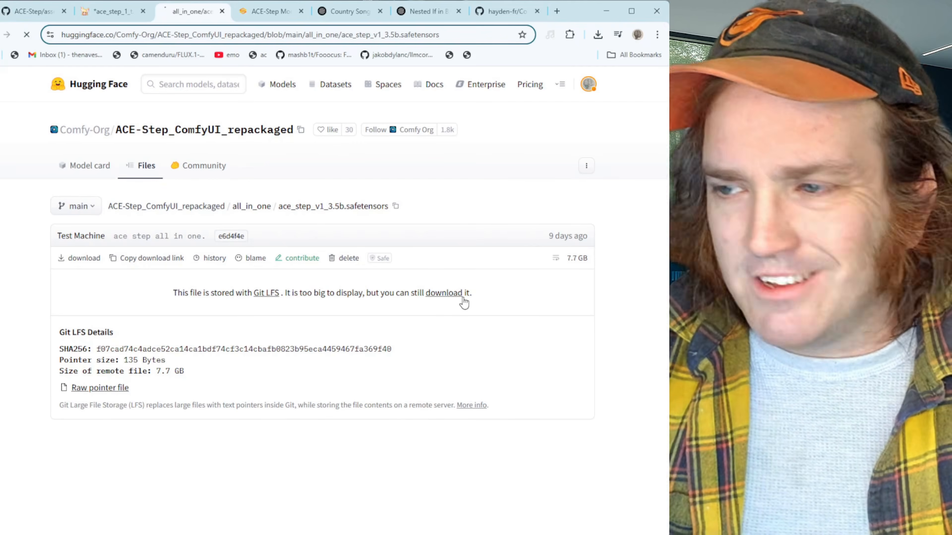
{"action": "left_click", "coordinate": [443, 292]}
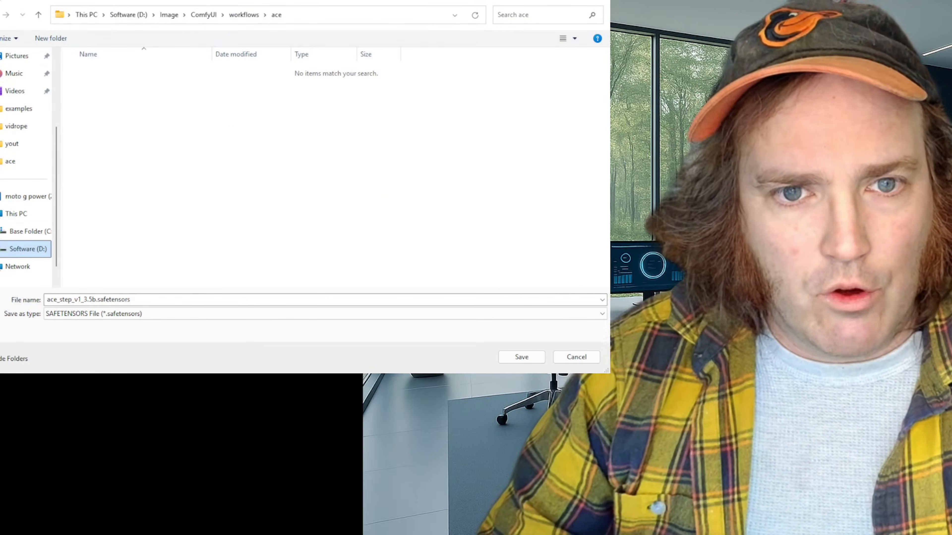
- Save ace_step_v1_3.5b.safetensors in ComfyUI's models/checkpoints folder and return to the ACE-Step workflow
{"action": "left_click", "coordinate": [207, 15]}
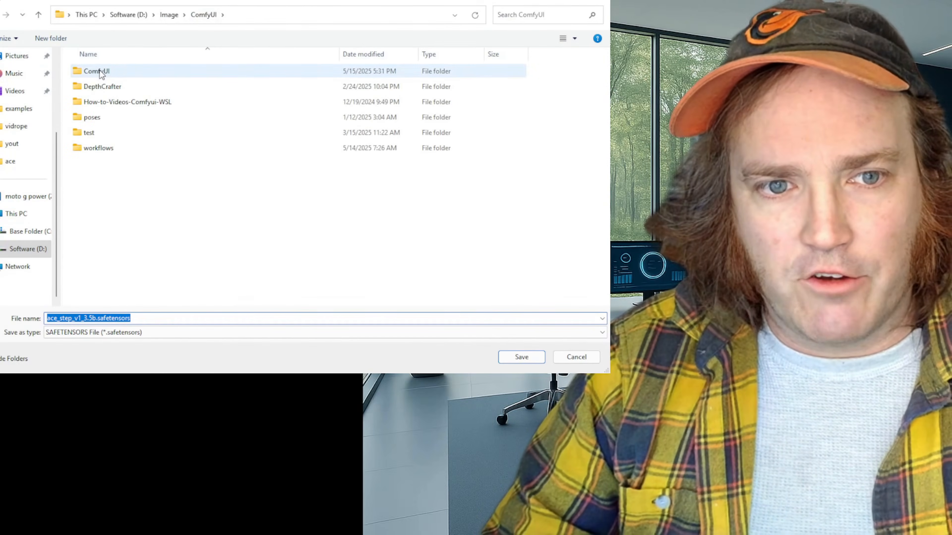
{"action": "double_click", "coordinate": [99, 71]}
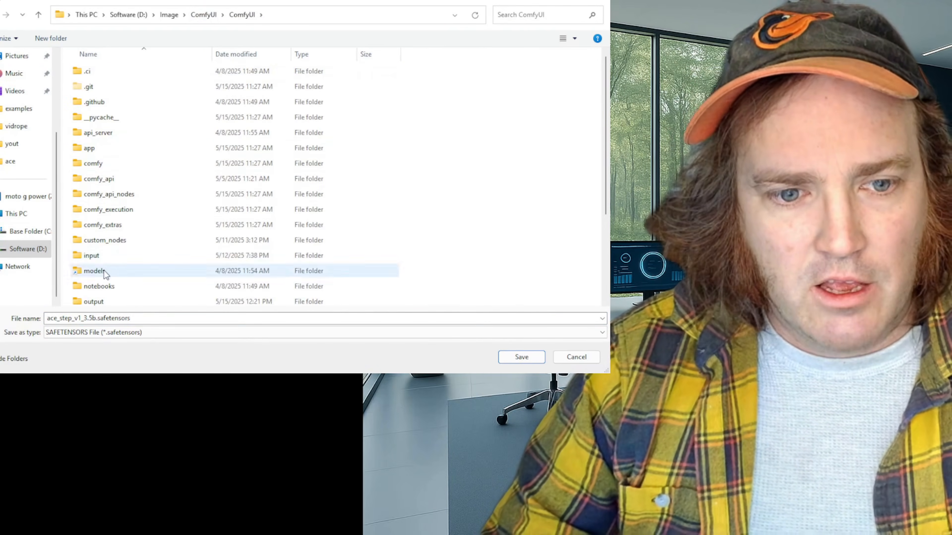
{"action": "double_click", "coordinate": [94, 270]}
{"action": "double_click", "coordinate": [108, 75]}
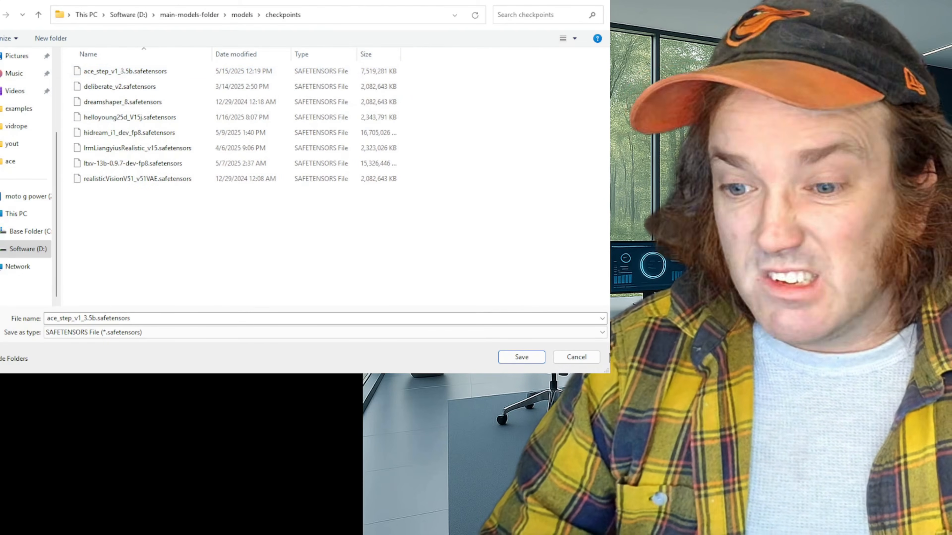
{"action": "left_click", "coordinate": [522, 357]}
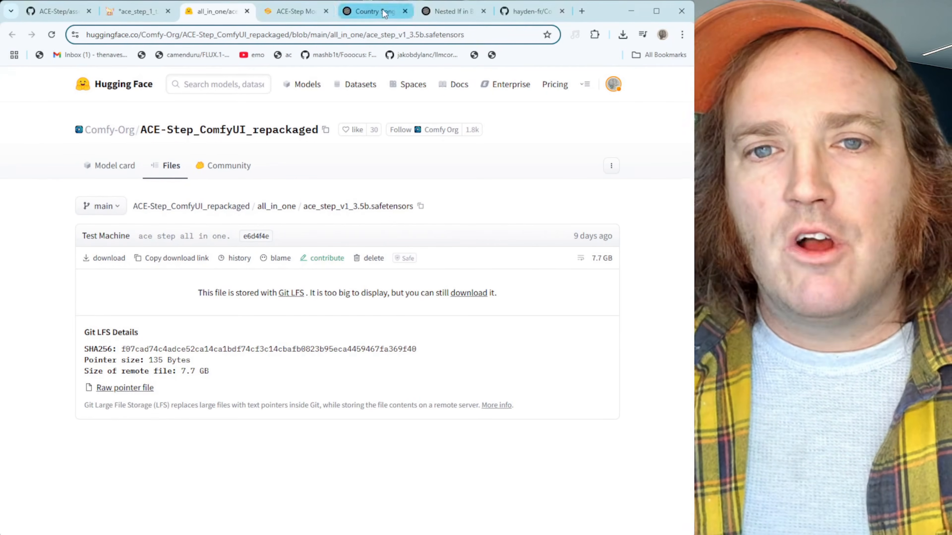
{"action": "left_click", "coordinate": [137, 11]}
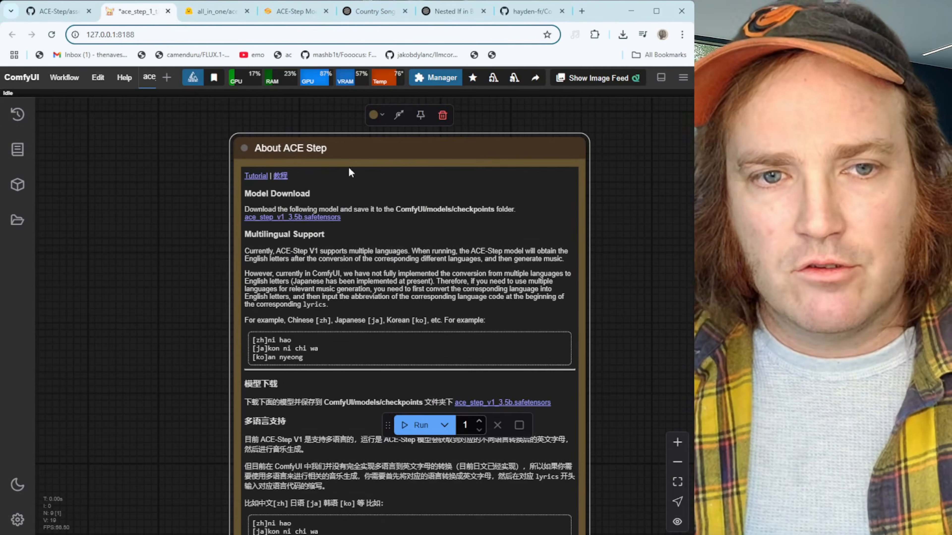
- Delete the About ACE Step note and undo the deletion
{"action": "left_click", "coordinate": [442, 115]}
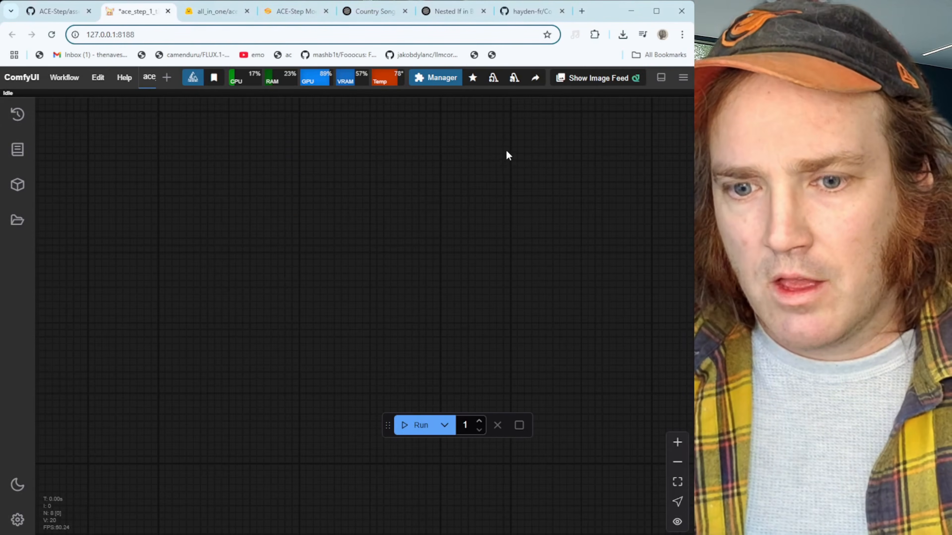
{"action": "left_click_drag", "start_coordinate": [383, 249], "coordinate": [113, 251]}
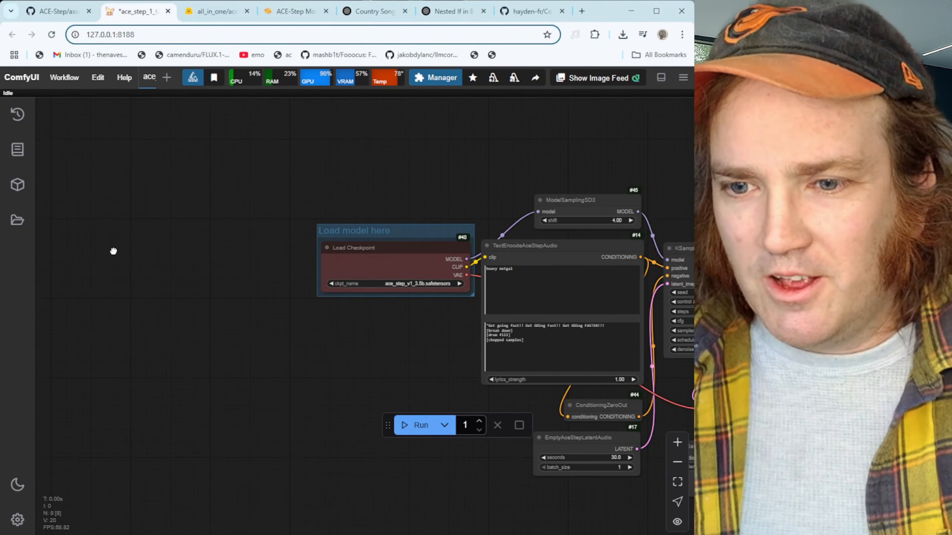
{"action": "key", "text": "ctrl+z"}
- Correct the style prompt in the TextEncodeAceStepAudio node to "heavy metal"
{"action": "left_click_drag", "start_coordinate": [270, 298], "coordinate": [95, 272]}
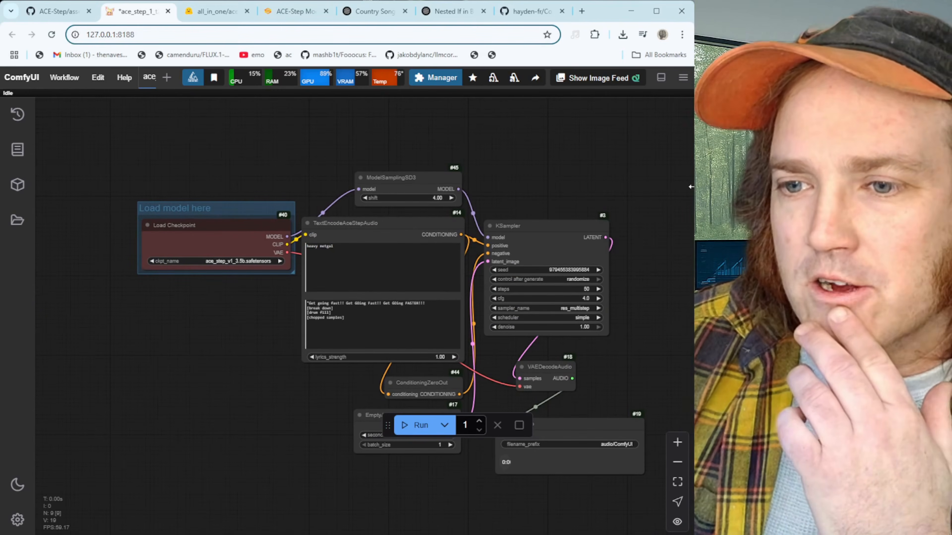
{"action": "left_click_drag", "start_coordinate": [690, 186], "coordinate": [659, 186]}
{"action": "left_click_drag", "start_coordinate": [193, 333], "coordinate": [121, 339]}
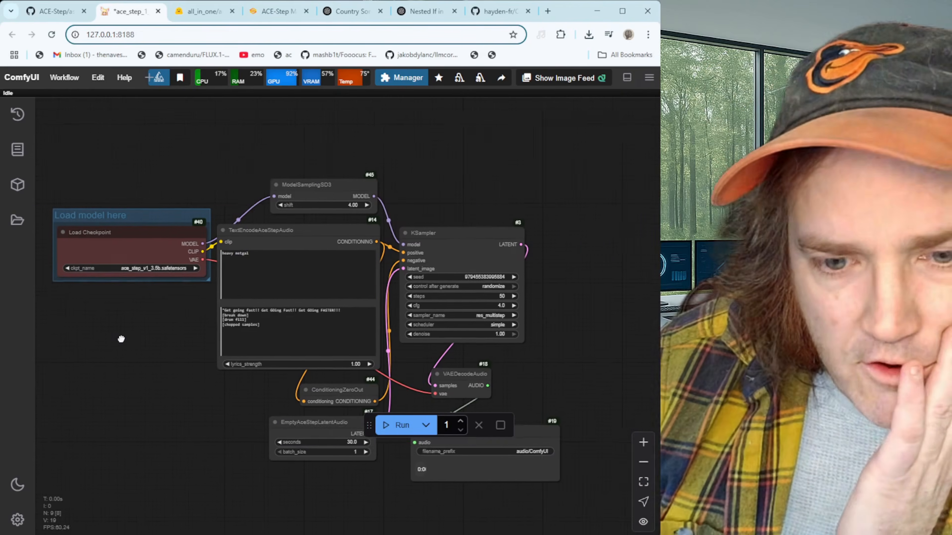
{"action": "scroll", "coordinate": [248, 278], "scroll_direction": "up", "scroll_amount": 8}
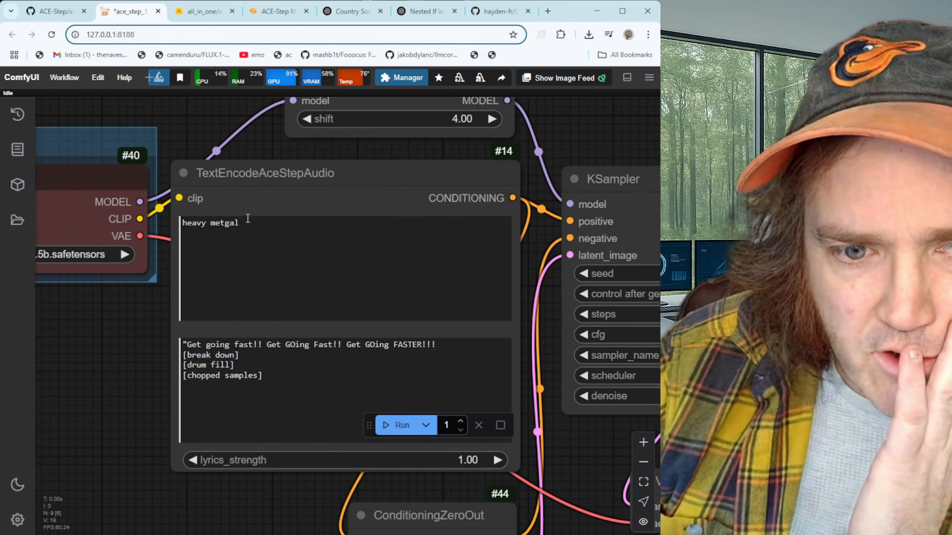
{"action": "left_click", "coordinate": [247, 218]}
{"action": "key", "text": "BackSpace"}
{"action": "key", "text": "BackSpace"}
{"action": "key", "text": "BackSpace"}
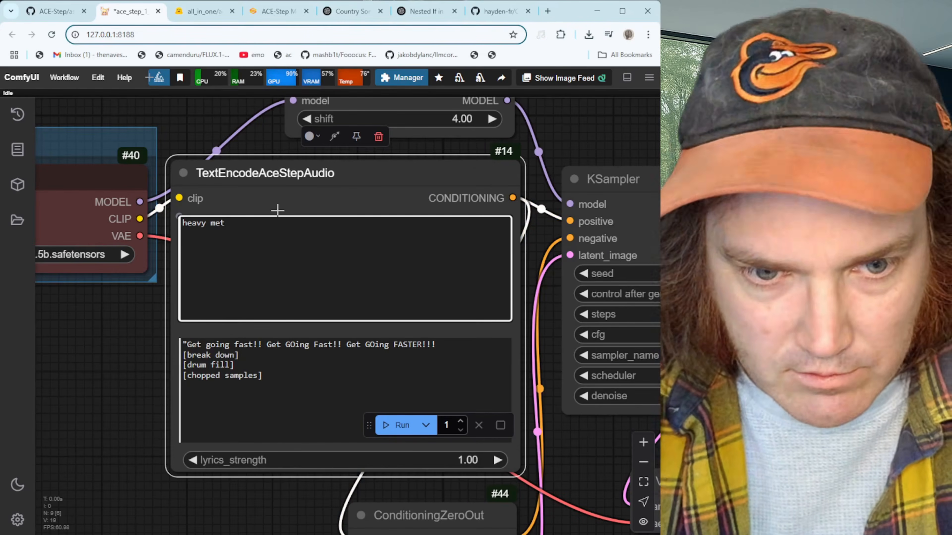
{"action": "type", "text": "al"}
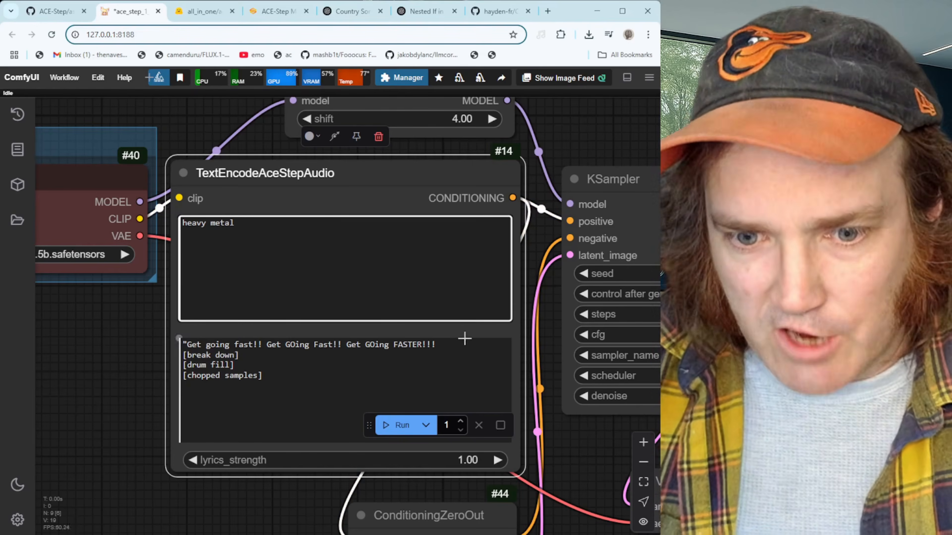
- Begin a bracketed tag with "[" at the start of the first lyrics line in the TextEncodeAceStepAudio node
{"action": "left_click", "coordinate": [395, 354]}
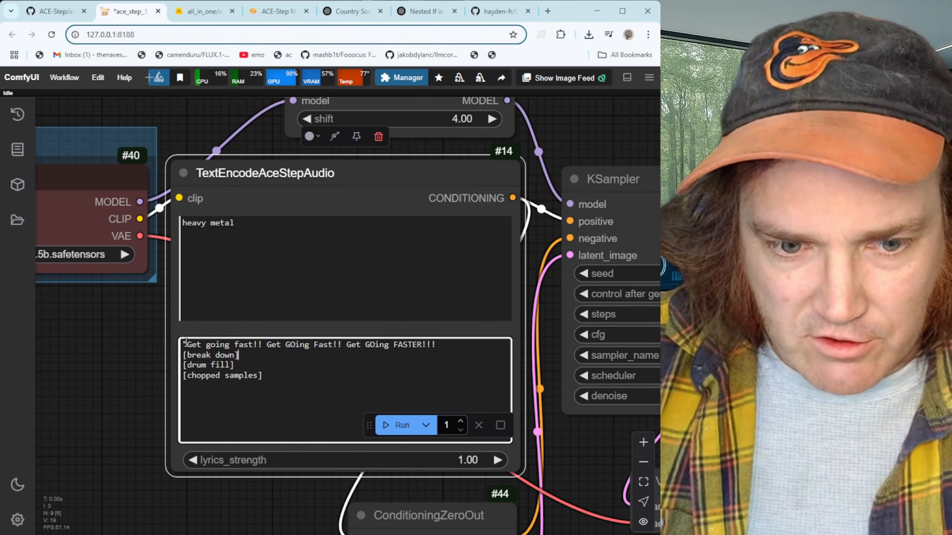
{"action": "left_click", "coordinate": [185, 345]}
{"action": "type", "text": "["}
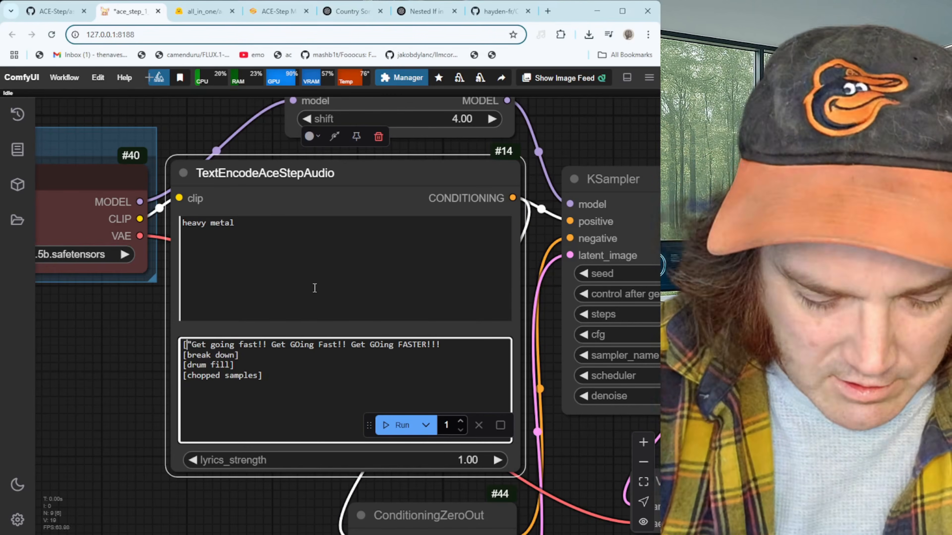
- Tag the first lyrics line with [verse] and add the line "[chorus] GET GOING FAST FAST FAST!!!" below it
{"action": "type", "text": "verse]"}
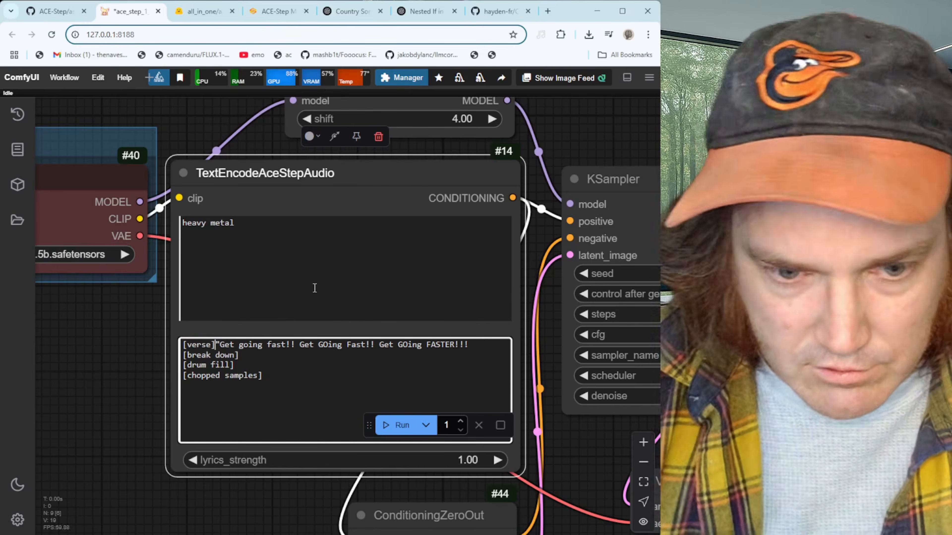
{"action": "left_click", "coordinate": [475, 348]}
{"action": "key", "text": "Return"}
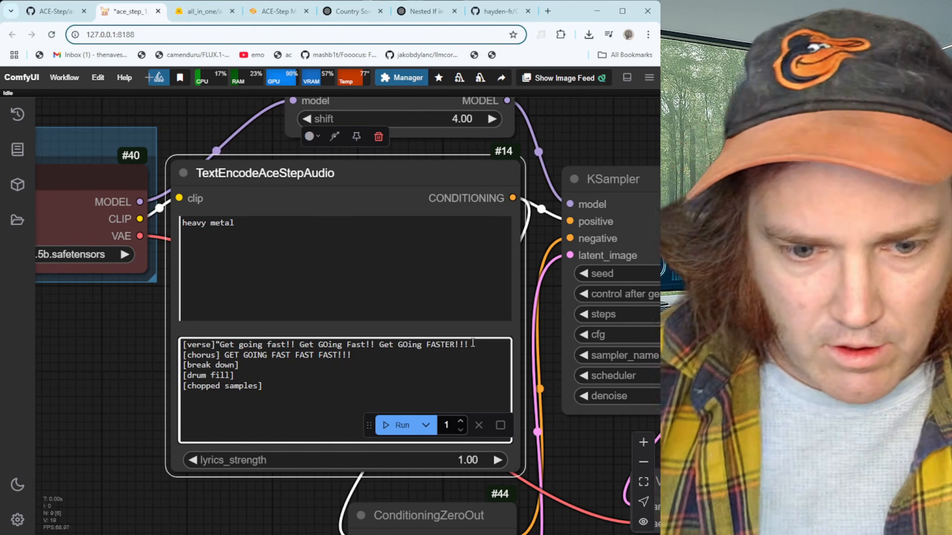
- Delete the [chopped samples] line from the lyrics and run the heavy metal workflow
{"action": "triple_click", "coordinate": [274, 387]}
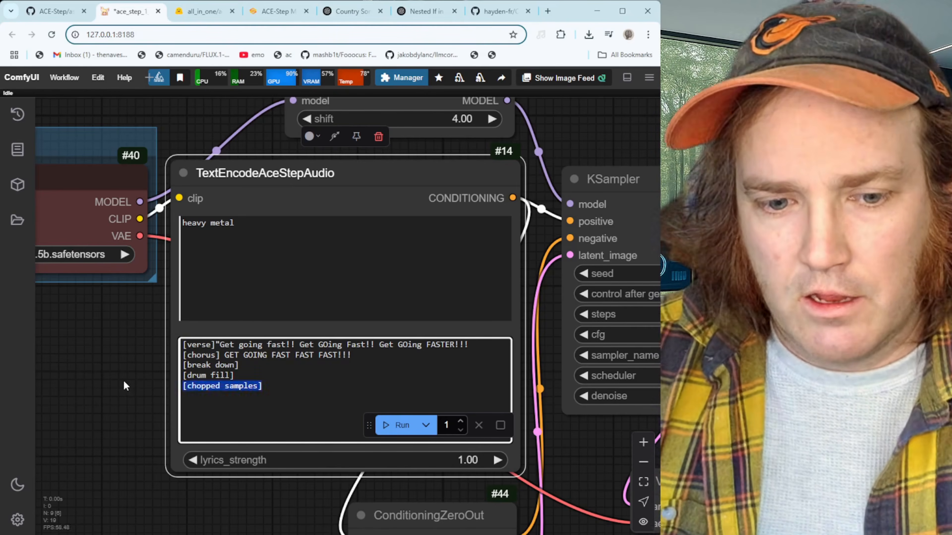
{"action": "key", "text": "BackSpace"}
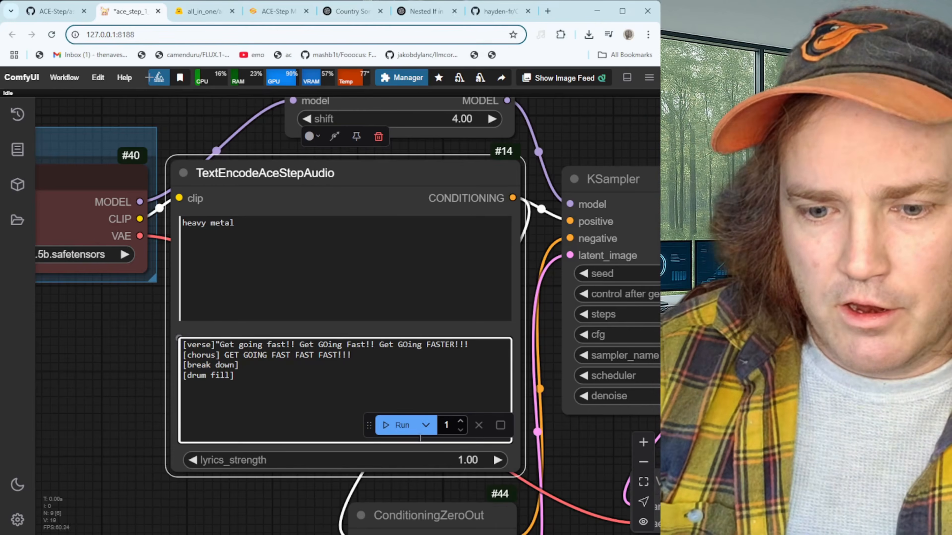
{"action": "left_click", "coordinate": [401, 428]}
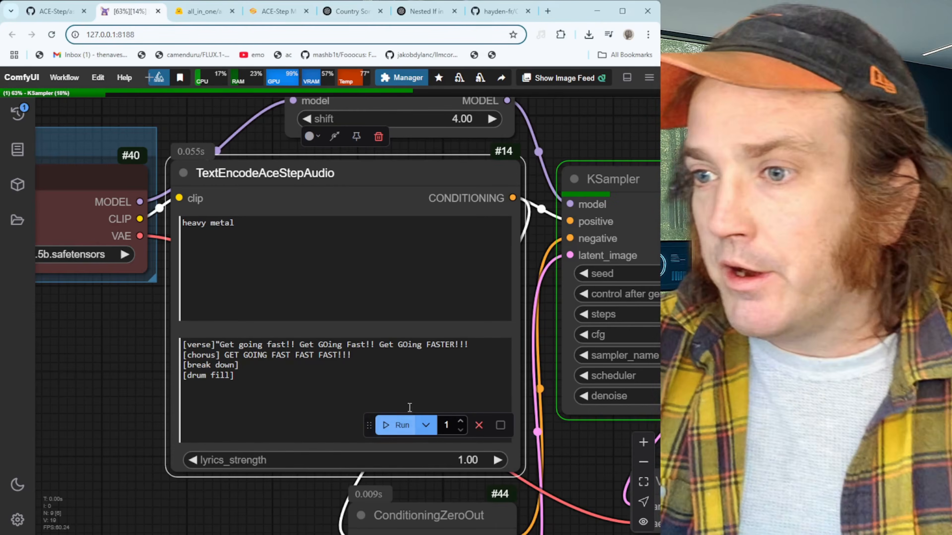
- Show the queue history, play the generated clip in the SaveAudio node, and pause it after listening
{"action": "scroll", "coordinate": [513, 484], "scroll_direction": "down", "scroll_amount": 2}
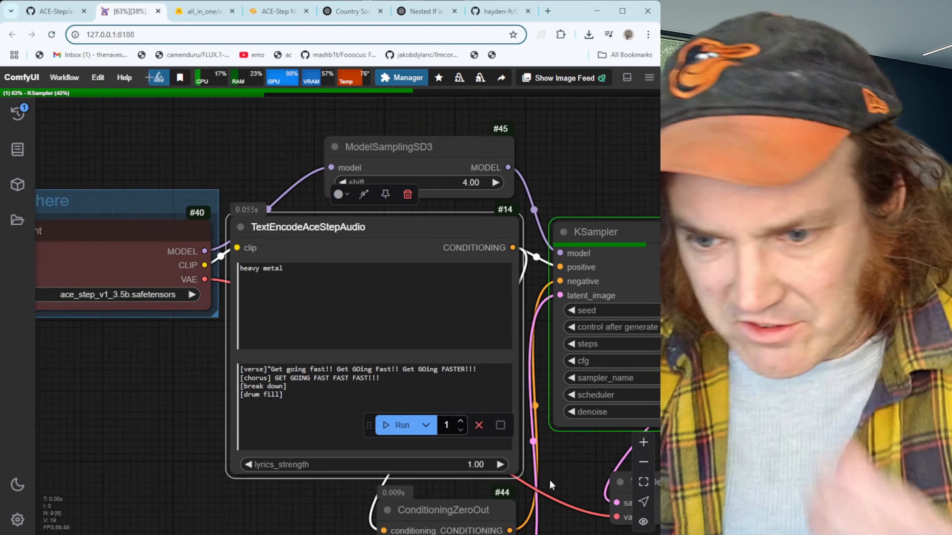
{"action": "left_click_drag", "start_coordinate": [536, 467], "coordinate": [429, 332]}
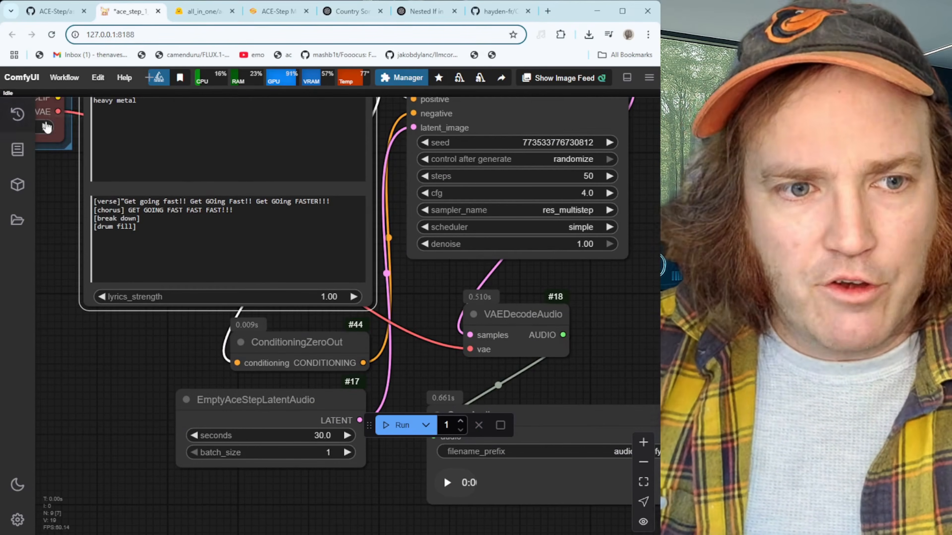
{"action": "left_click_drag", "start_coordinate": [611, 360], "coordinate": [334, 304]}
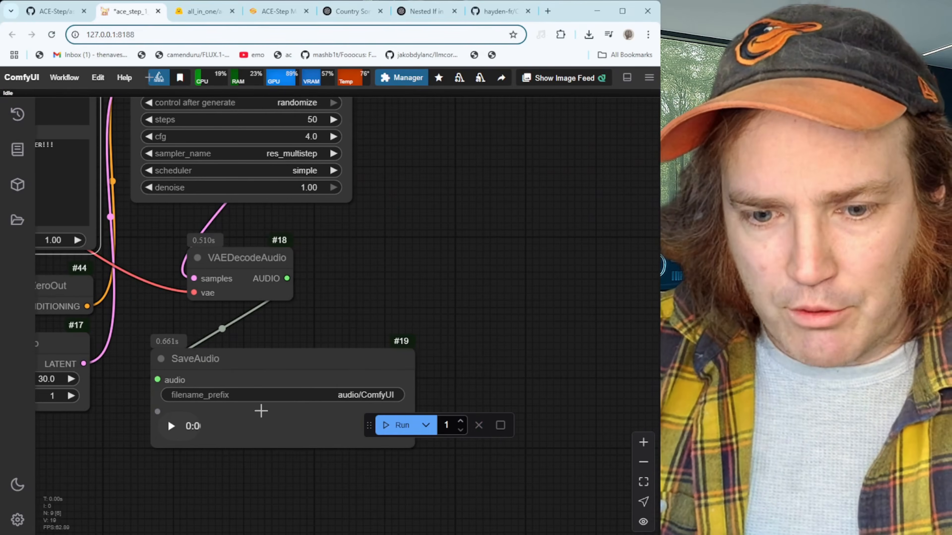
{"action": "left_click_drag", "start_coordinate": [386, 331], "coordinate": [437, 325]}
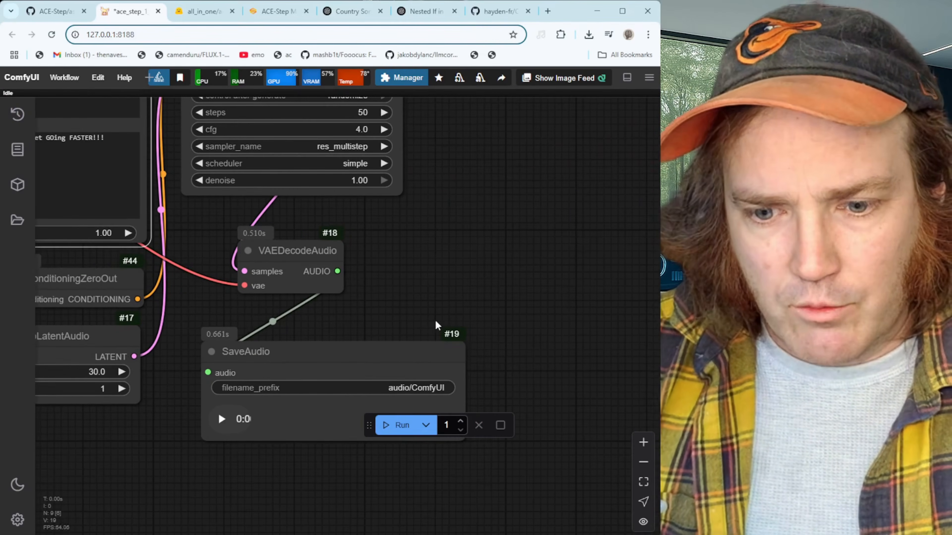
{"action": "left_click_drag", "start_coordinate": [430, 289], "coordinate": [535, 320]}
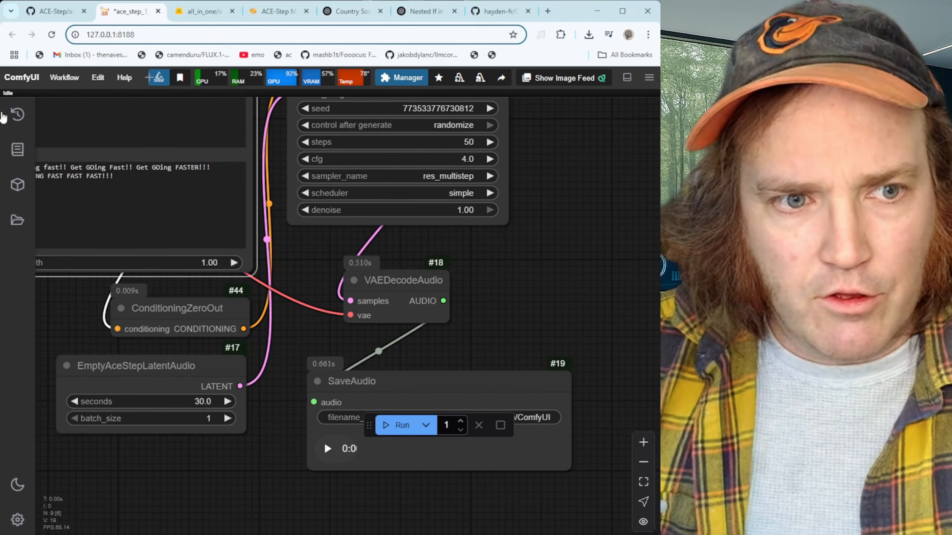
{"action": "left_click", "coordinate": [4, 116]}
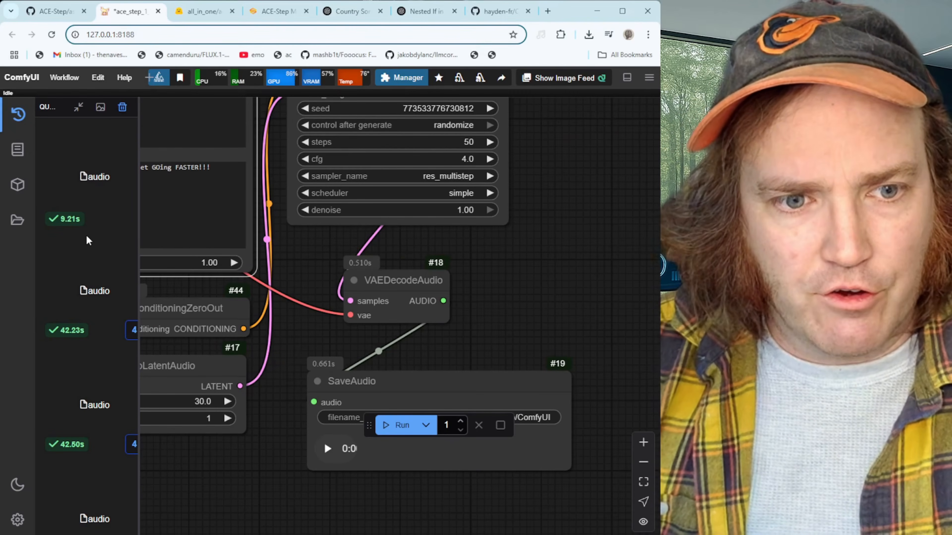
{"action": "left_click", "coordinate": [327, 449]}
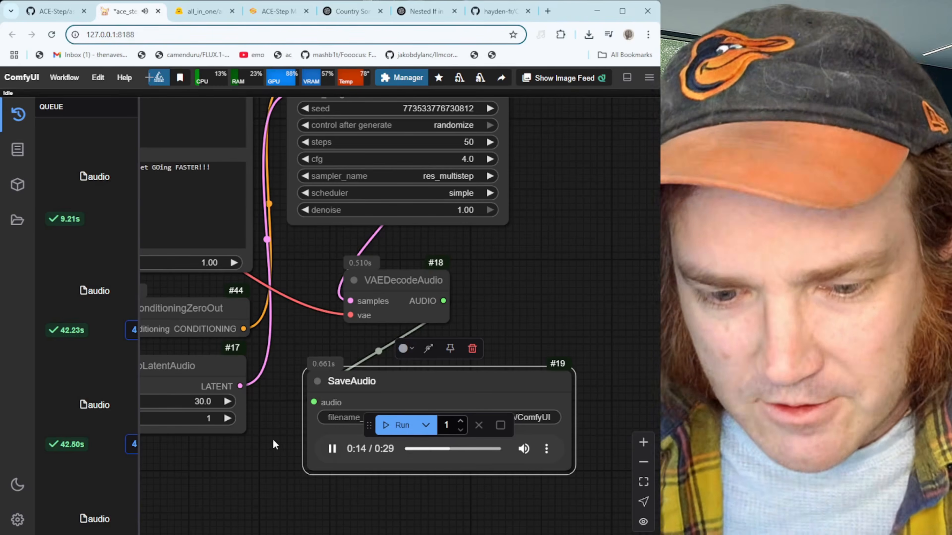
{"action": "left_click", "coordinate": [275, 445]}
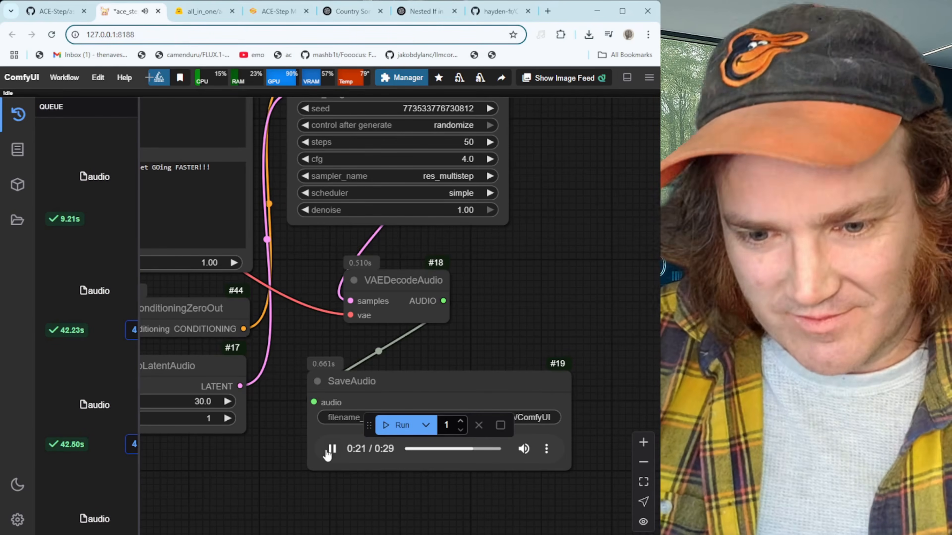
{"action": "left_click", "coordinate": [330, 449]}
- Move the VAEDecodeAudio and SaveAudio nodes closer together and download the generated audio clip
{"action": "left_click_drag", "start_coordinate": [562, 315], "coordinate": [539, 322]}
{"action": "left_click_drag", "start_coordinate": [389, 277], "coordinate": [355, 261]}
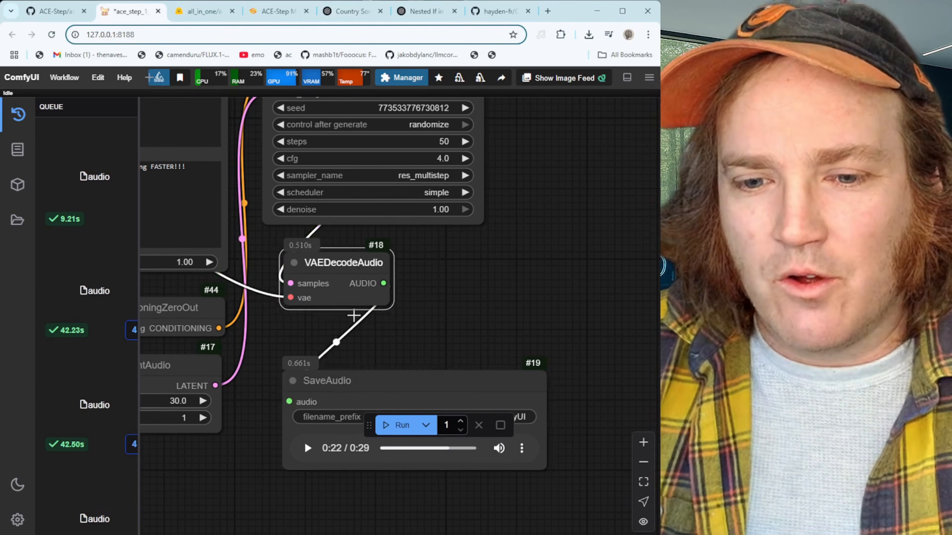
{"action": "left_click_drag", "start_coordinate": [401, 392], "coordinate": [428, 343]}
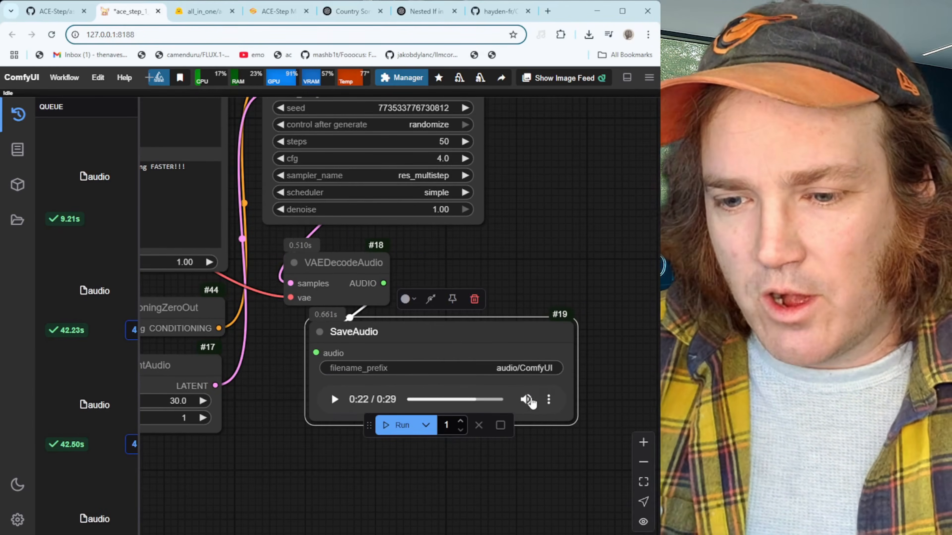
{"action": "left_click", "coordinate": [549, 399]}
{"action": "left_click", "coordinate": [556, 372]}
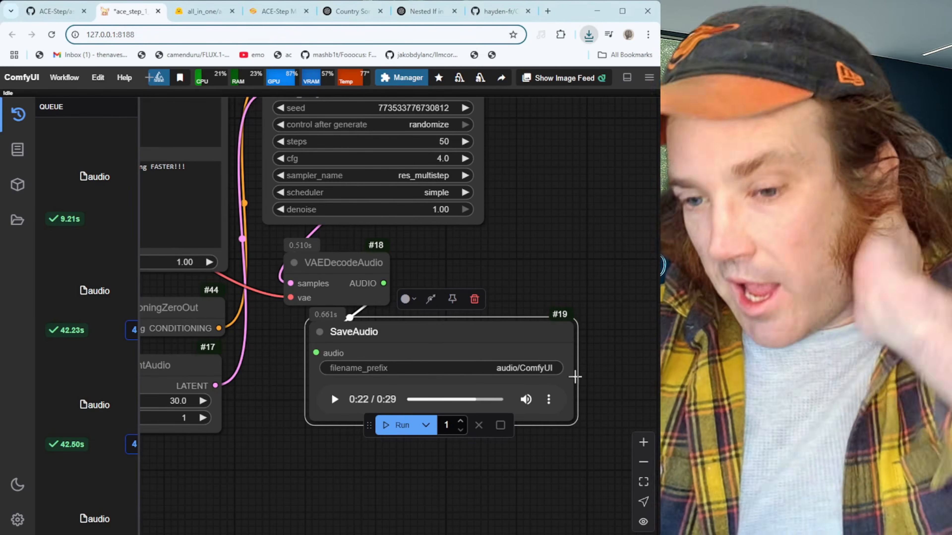
{"action": "left_click", "coordinate": [609, 372]}
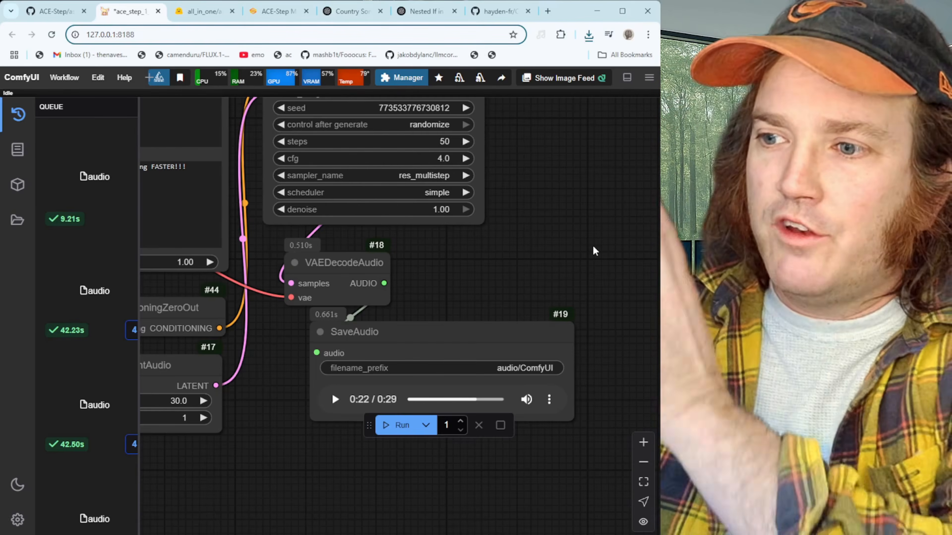
- Switch to the open Ace_Step workflow containing the LoadAudio node and several SaveAudio nodes, and hide the queue history
{"action": "scroll", "coordinate": [593, 250], "scroll_direction": "down", "scroll_amount": 2}
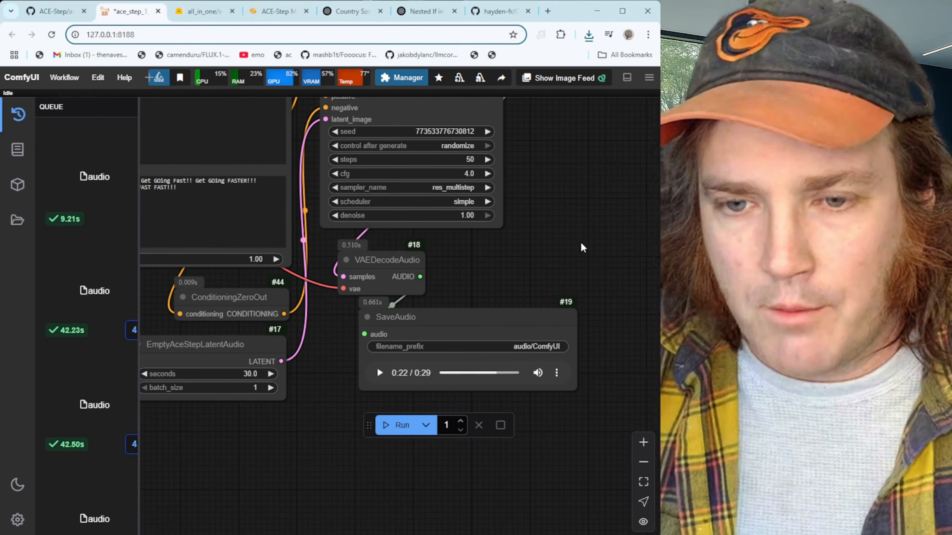
{"action": "left_click_drag", "start_coordinate": [580, 241], "coordinate": [624, 277]}
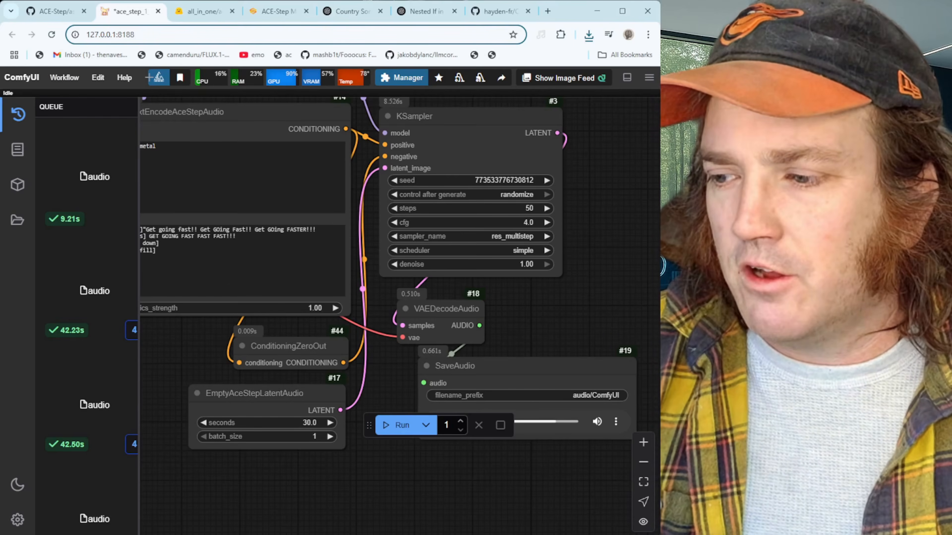
{"action": "key", "text": "alt+]"}
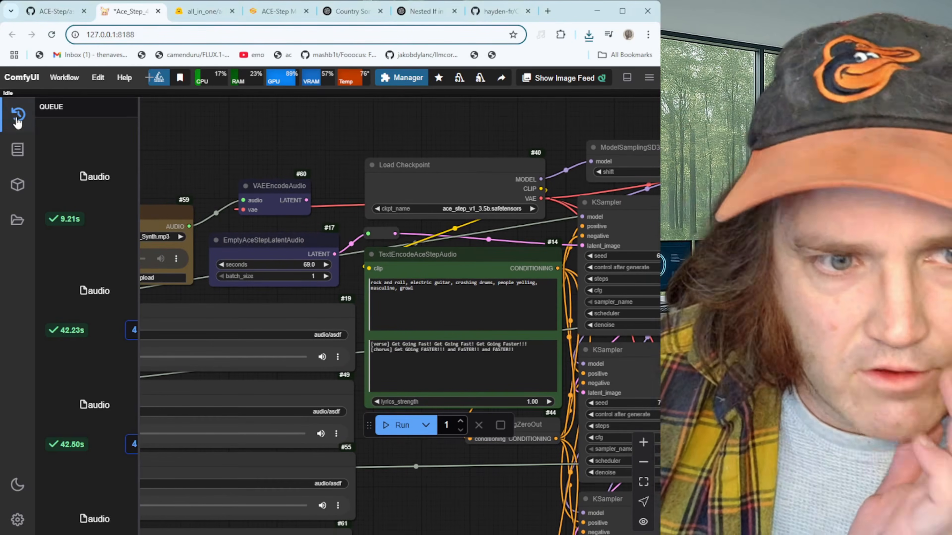
{"action": "left_click", "coordinate": [17, 114]}
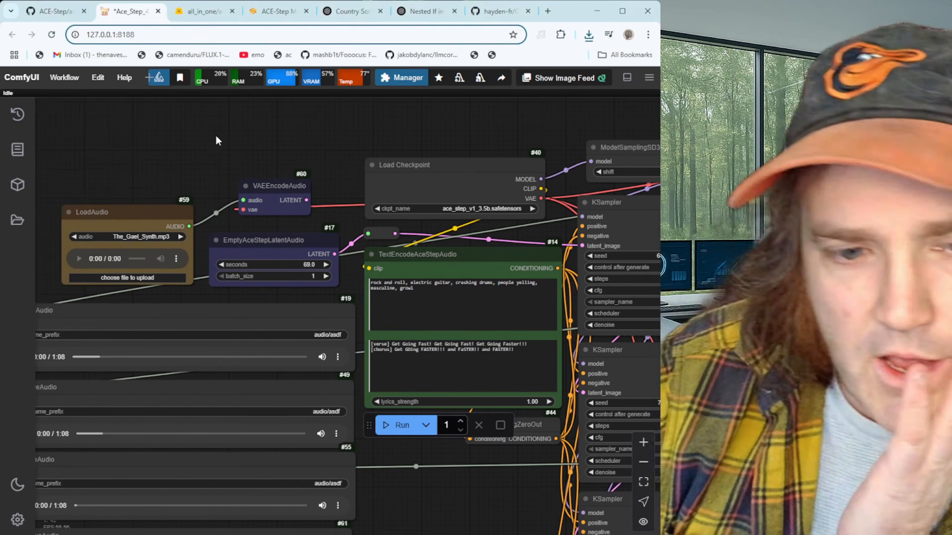
- Connect the LATENT output of VAEEncodeAudio to the reroute input beside the EmptyAceStepLatentAudio node
{"action": "left_click_drag", "start_coordinate": [215, 135], "coordinate": [250, 102]}
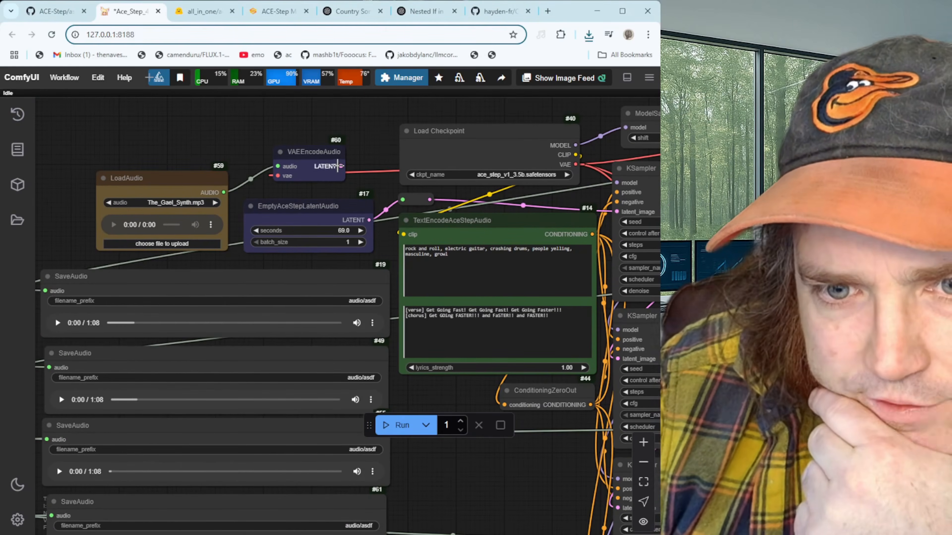
{"action": "left_click_drag", "start_coordinate": [340, 166], "coordinate": [400, 198]}
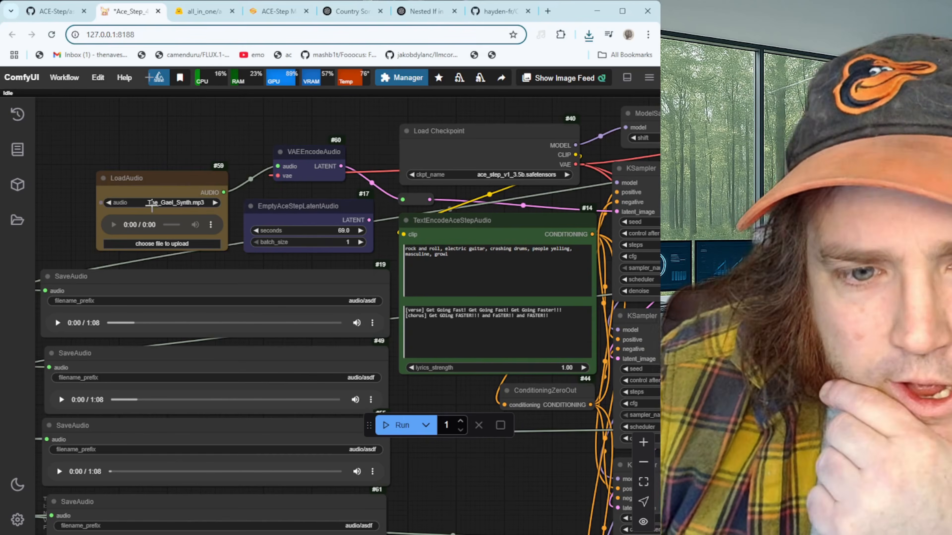
{"action": "scroll", "coordinate": [492, 453], "scroll_direction": "down", "scroll_amount": 5}
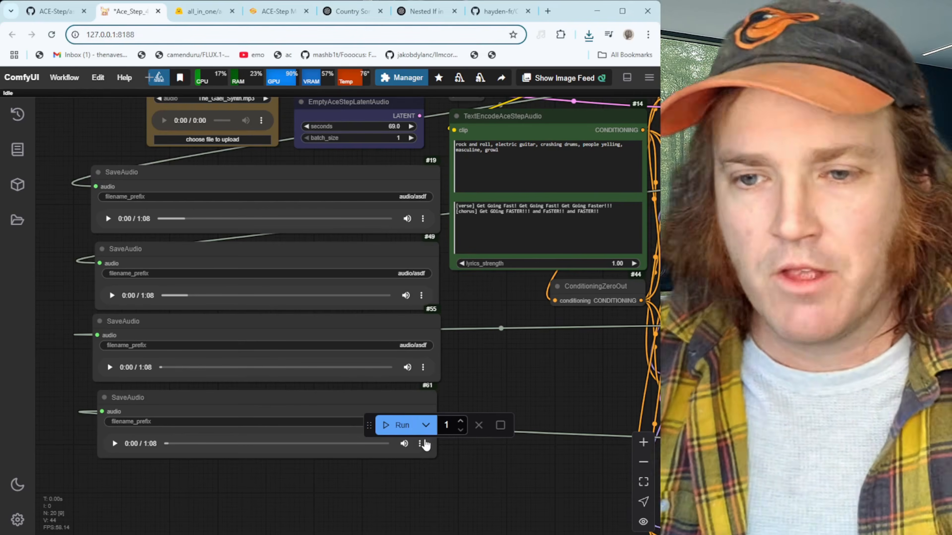
- Move the LoadAudio and VAEEncodeAudio nodes up and away from the EmptyAceStepLatentAudio node
{"action": "left_click_drag", "start_coordinate": [501, 317], "coordinate": [481, 429]}
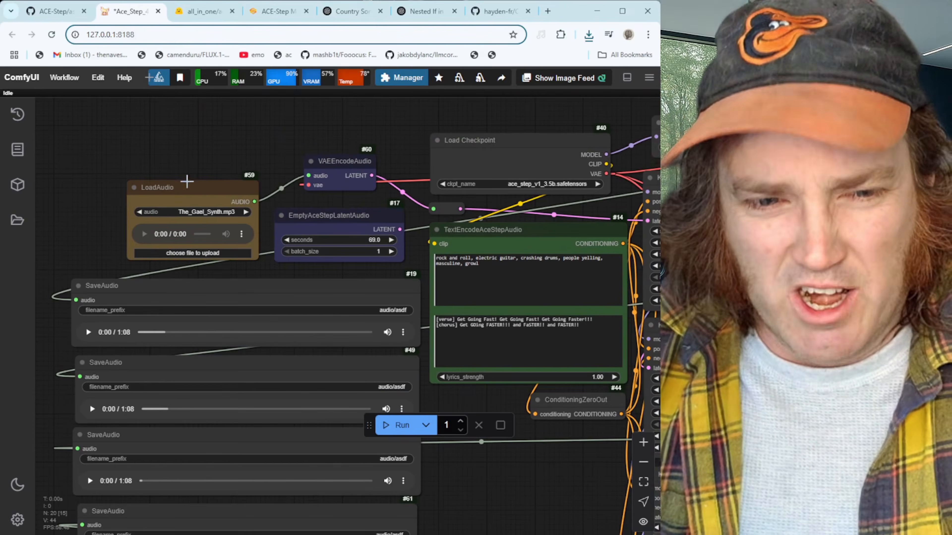
{"action": "left_click_drag", "start_coordinate": [187, 182], "coordinate": [167, 151]}
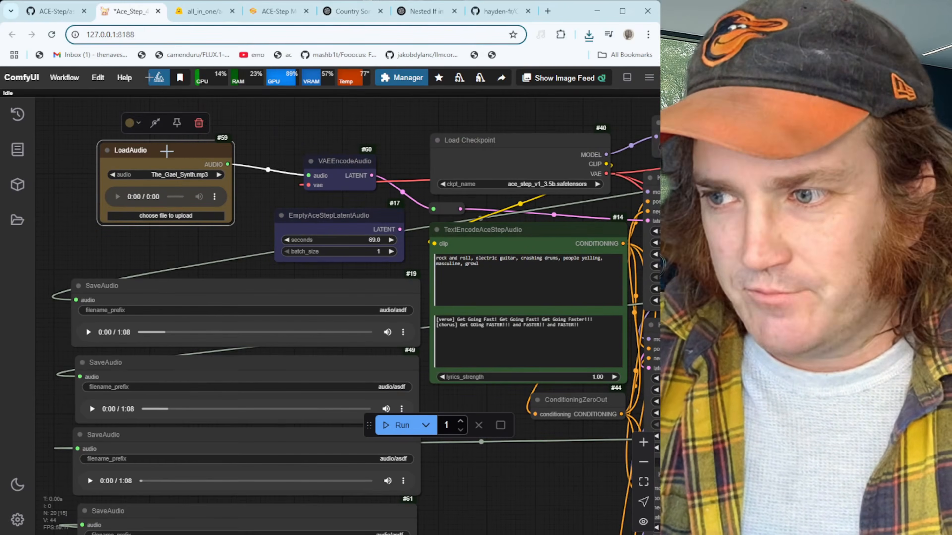
{"action": "left_click_drag", "start_coordinate": [334, 163], "coordinate": [315, 130]}
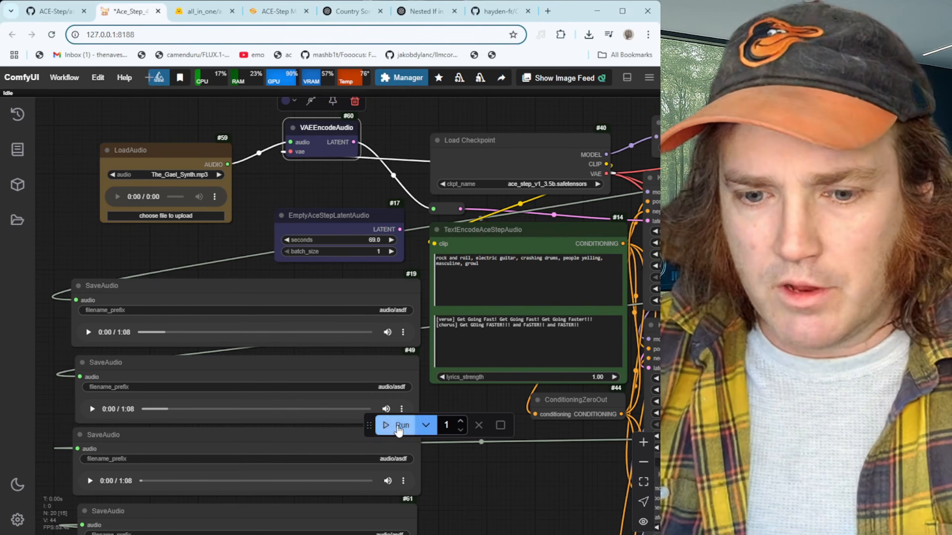
- Look through the checkpoint choices without changing the model, and try to run the workflow with The_Gael_Synth.mp3 as source audio
{"action": "left_click", "coordinate": [554, 184]}
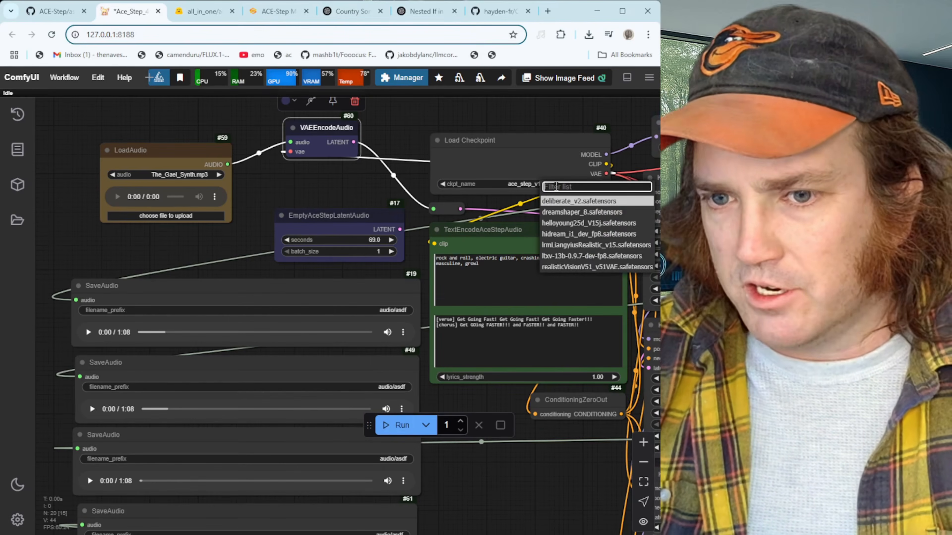
{"action": "left_click", "coordinate": [480, 133]}
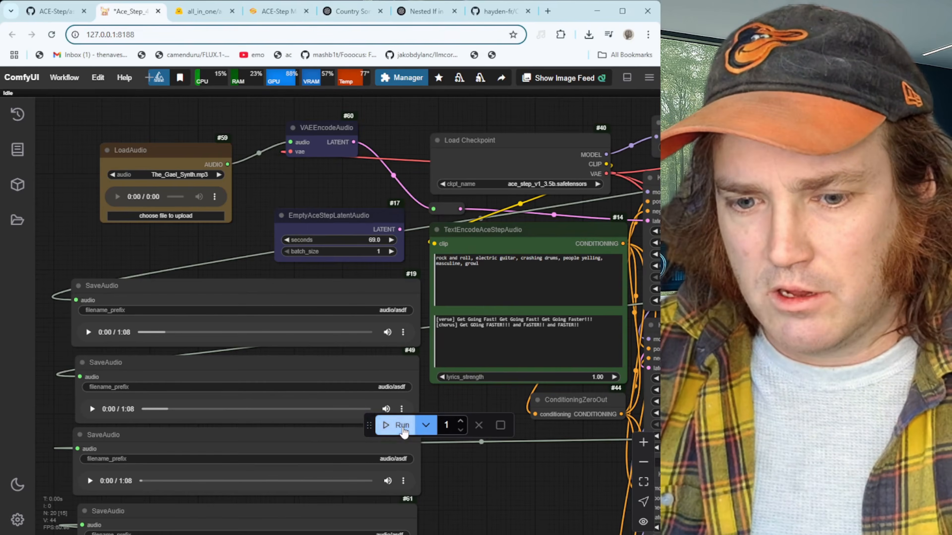
{"action": "left_click", "coordinate": [398, 425]}
{"action": "left_click", "coordinate": [471, 465]}
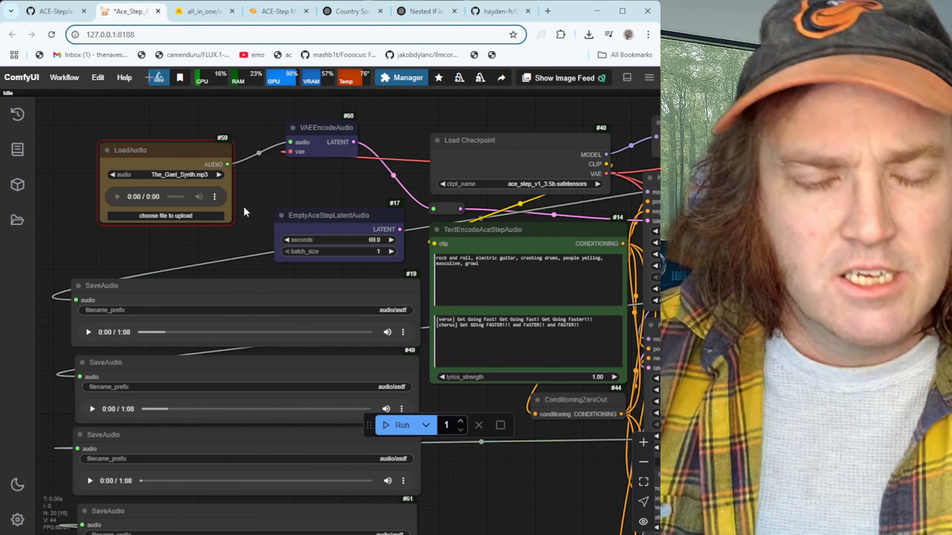
- Load the "Whiskey and Warning Sig..." audio file into the LoadAudio node and preview it
{"action": "left_click", "coordinate": [176, 217]}
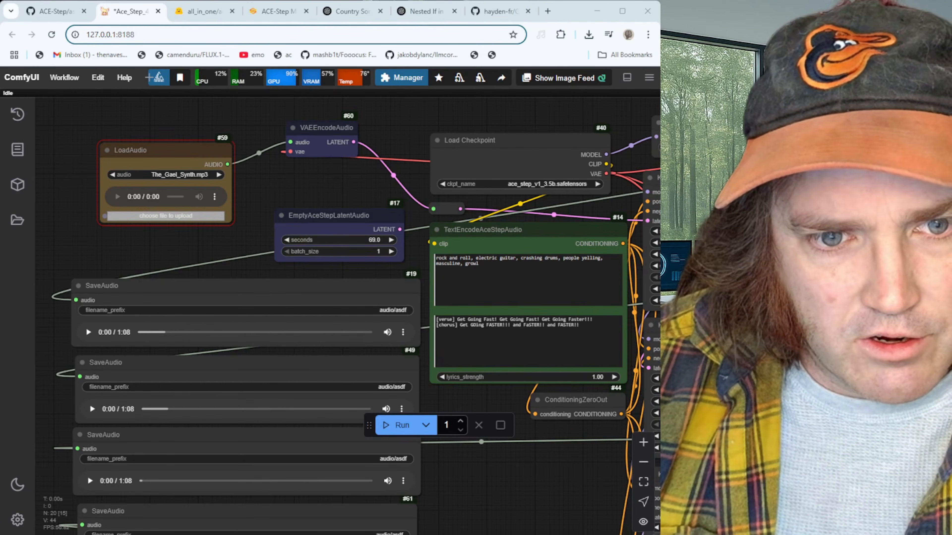
{"action": "left_click", "coordinate": [118, 198]}
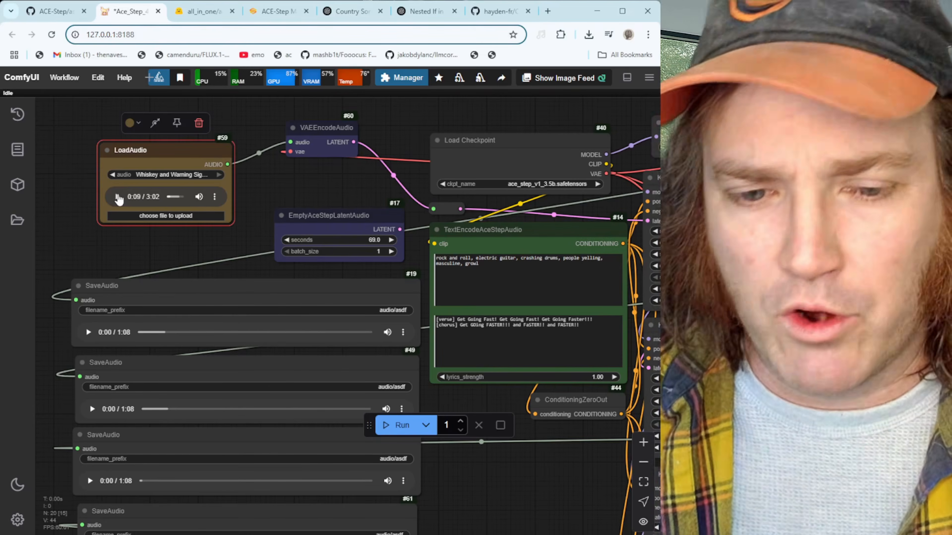
- Shift the LoadAudio node farther from VAEEncodeAudio and run the audio-to-audio workflow with the existing rock and roll prompt
{"action": "left_click_drag", "start_coordinate": [160, 149], "coordinate": [132, 146]}
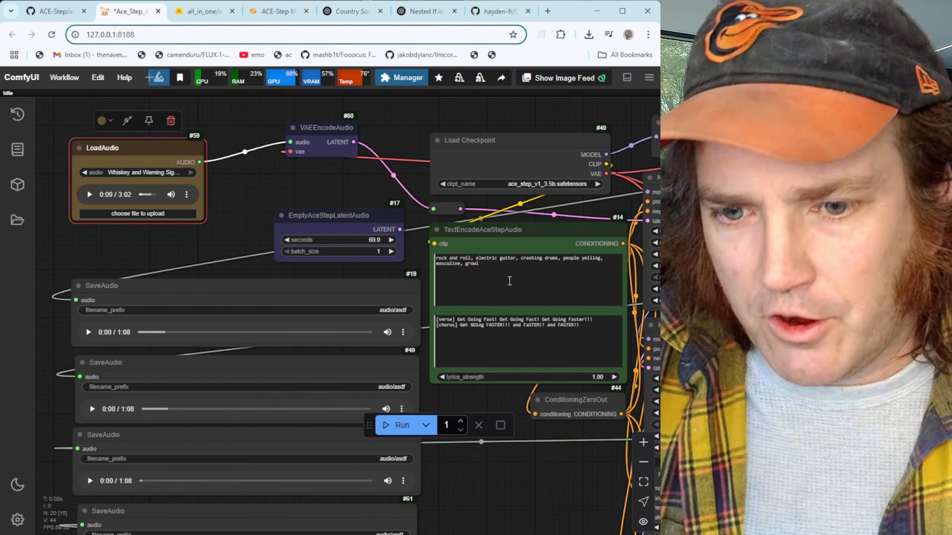
{"action": "left_click_drag", "start_coordinate": [510, 281], "coordinate": [455, 264]}
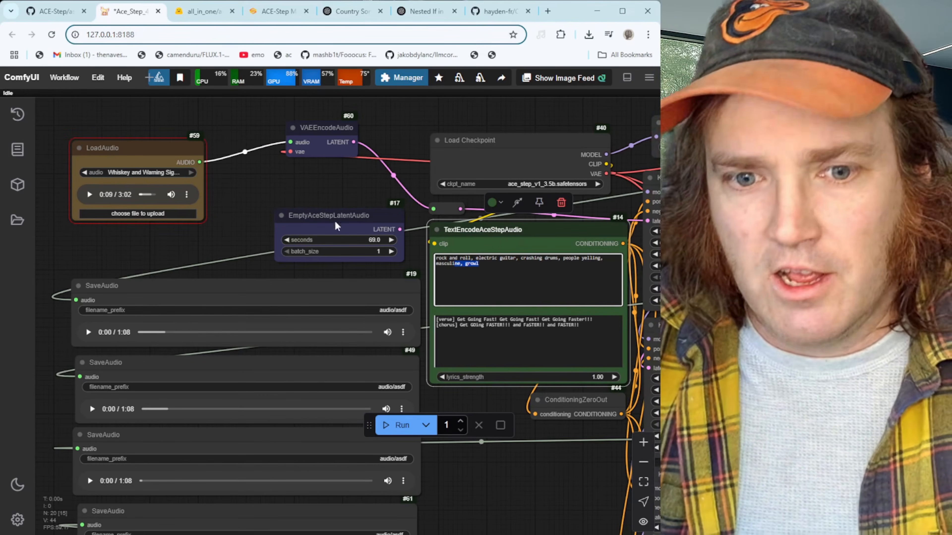
{"action": "left_click", "coordinate": [416, 425]}
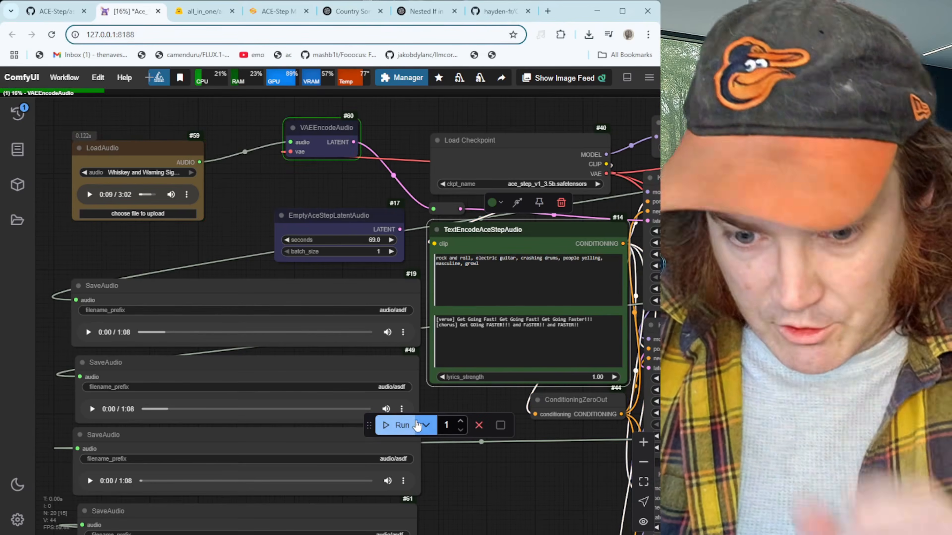
- Listen to the first generated track in SaveAudio node #19, then stop playback
{"action": "left_click_drag", "start_coordinate": [547, 492], "coordinate": [402, 476]}
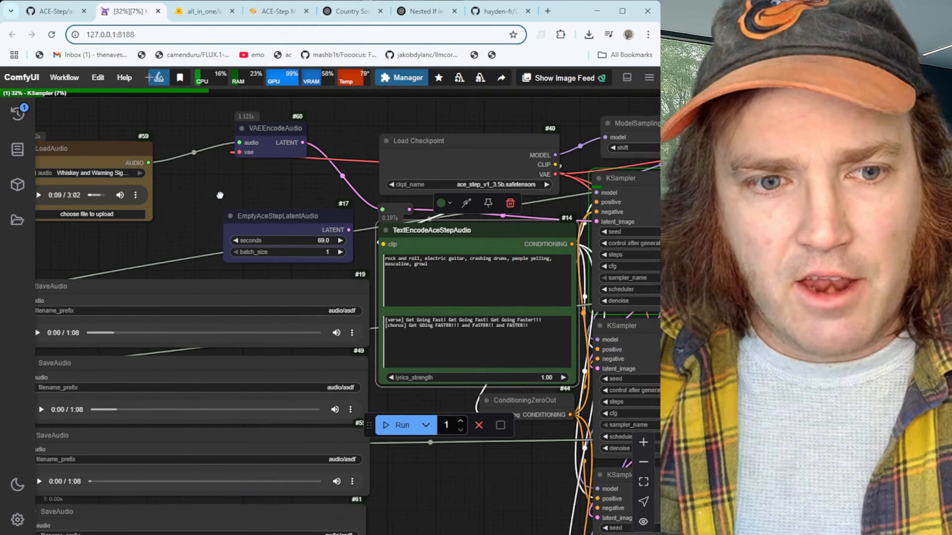
{"action": "left_click_drag", "start_coordinate": [30, 166], "coordinate": [127, 183]}
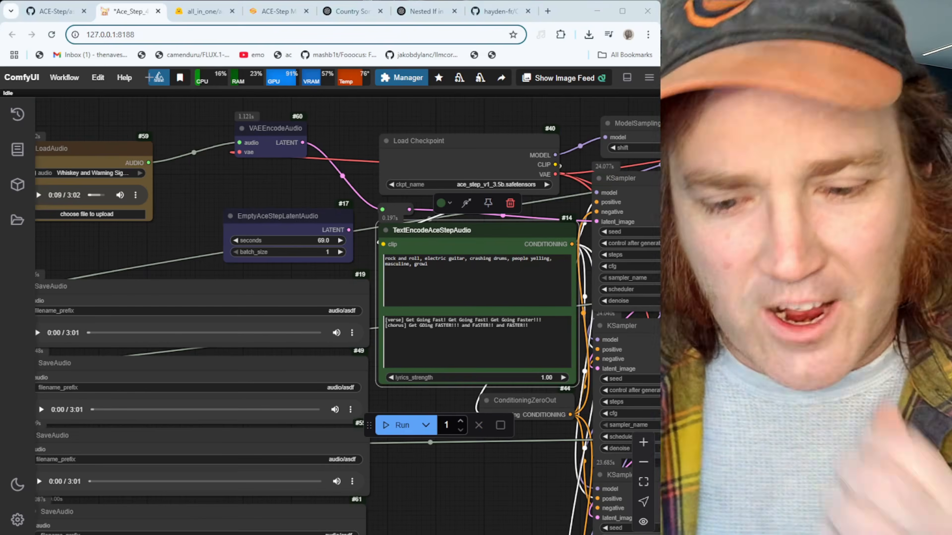
{"action": "left_click_drag", "start_coordinate": [414, 494], "coordinate": [524, 420]}
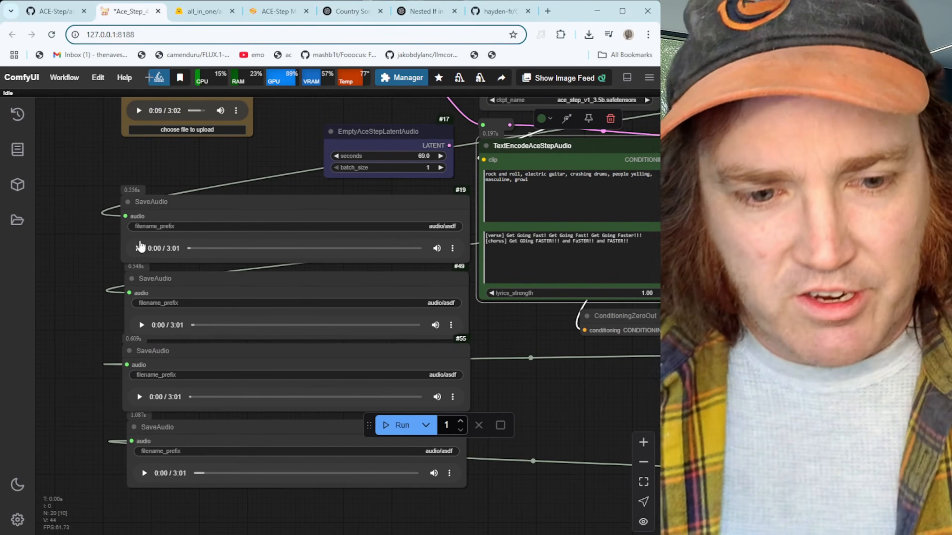
{"action": "left_click", "coordinate": [137, 248]}
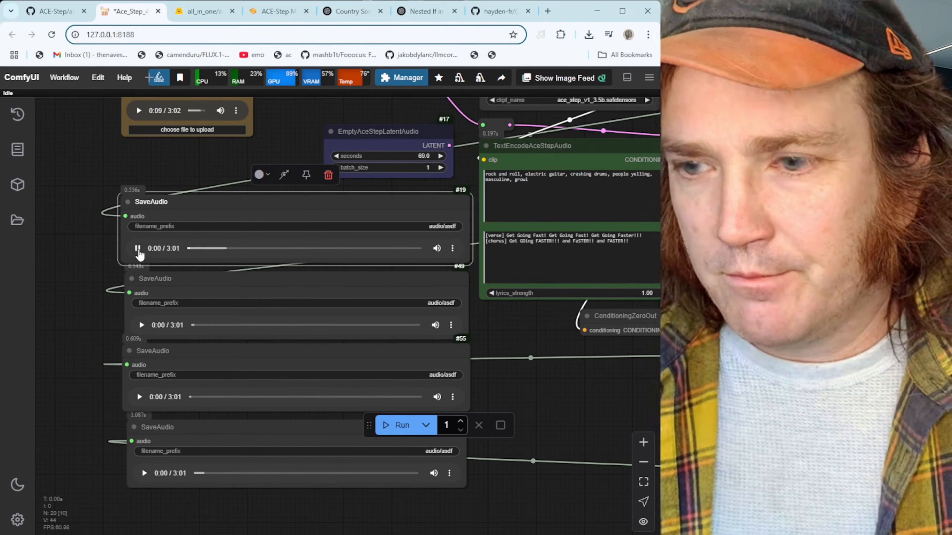
{"action": "left_click_drag", "start_coordinate": [568, 438], "coordinate": [530, 469]}
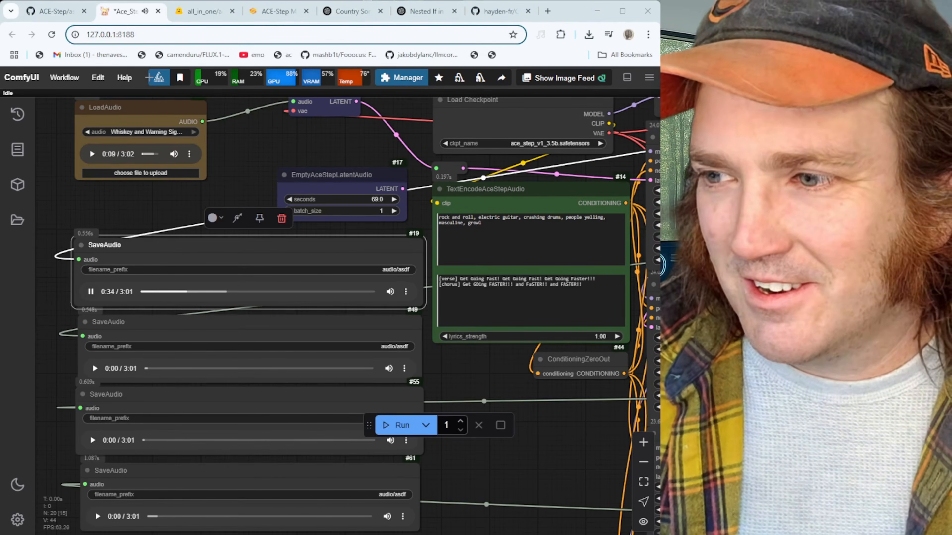
{"action": "left_click", "coordinate": [91, 291]}
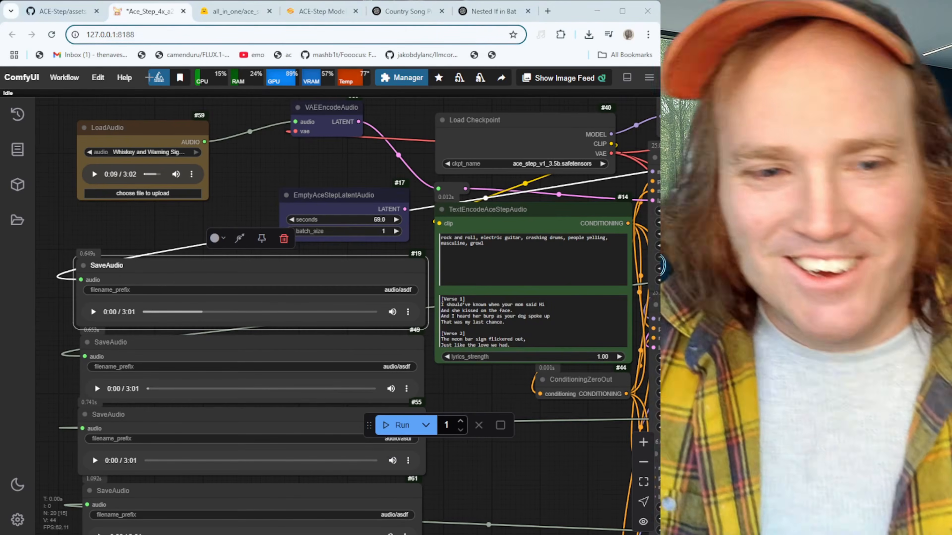
- Play the source track in the LoadAudio node from its beginning for comparison, then pause it
{"action": "left_click", "coordinate": [146, 174]}
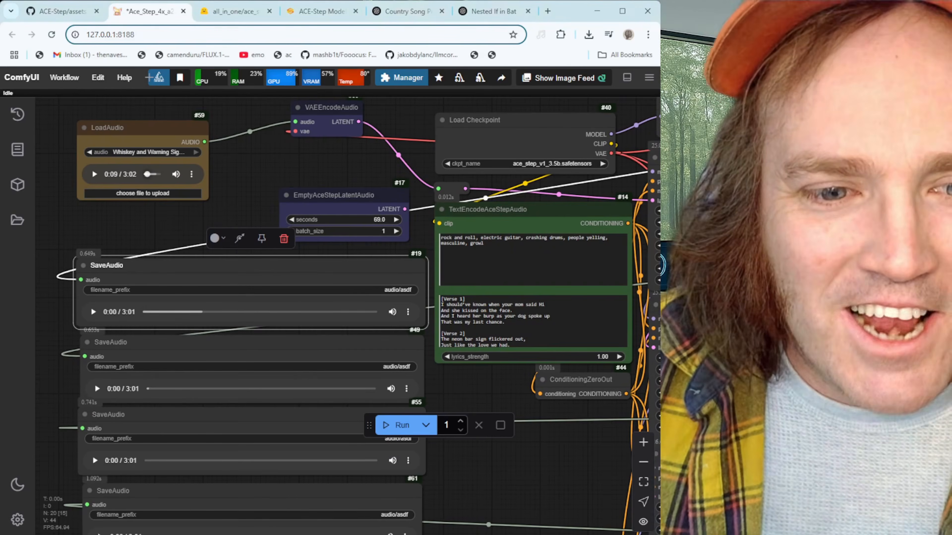
{"action": "left_click", "coordinate": [136, 180]}
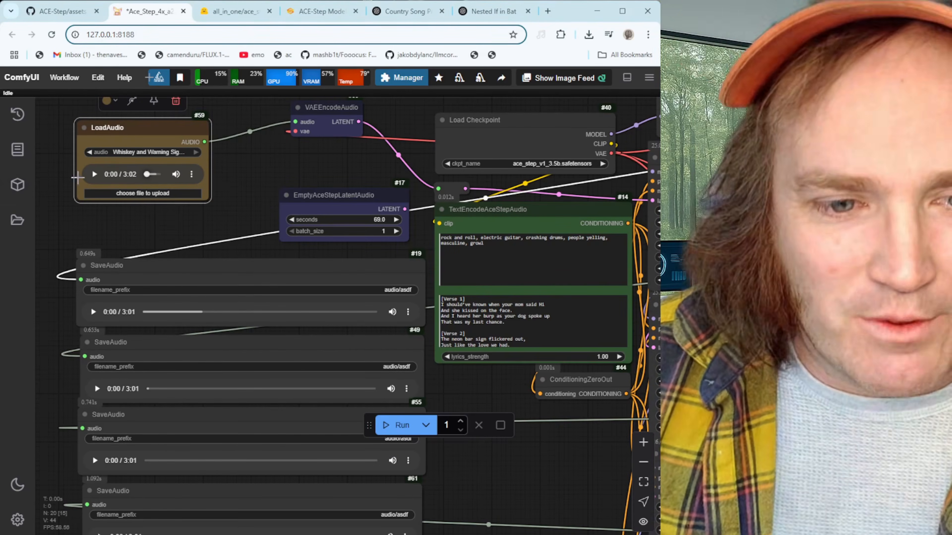
{"action": "left_click", "coordinate": [95, 175]}
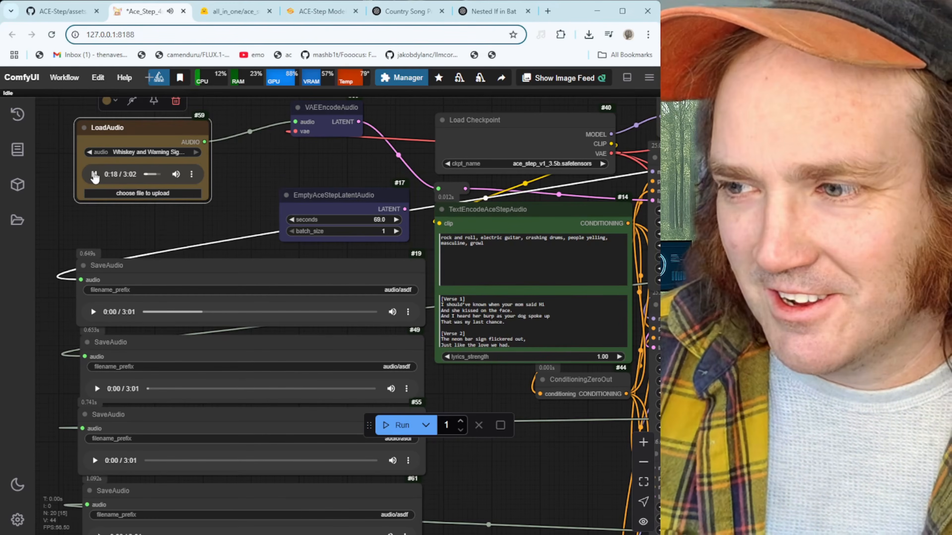
{"action": "left_click", "coordinate": [94, 175]}
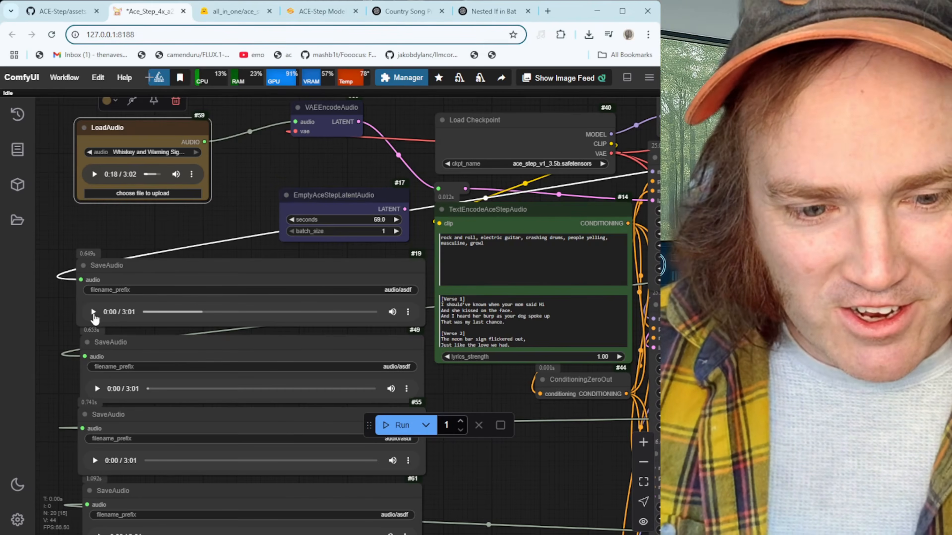
- Listen to the generated track in SaveAudio node #49 and pause it
{"action": "left_click", "coordinate": [98, 396]}
{"action": "left_click", "coordinate": [97, 390]}
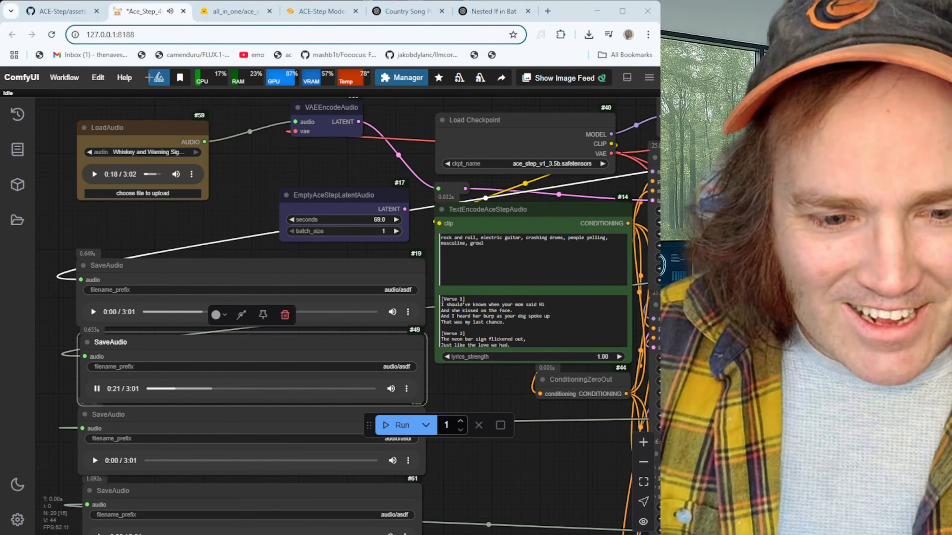
{"action": "left_click", "coordinate": [97, 389]}
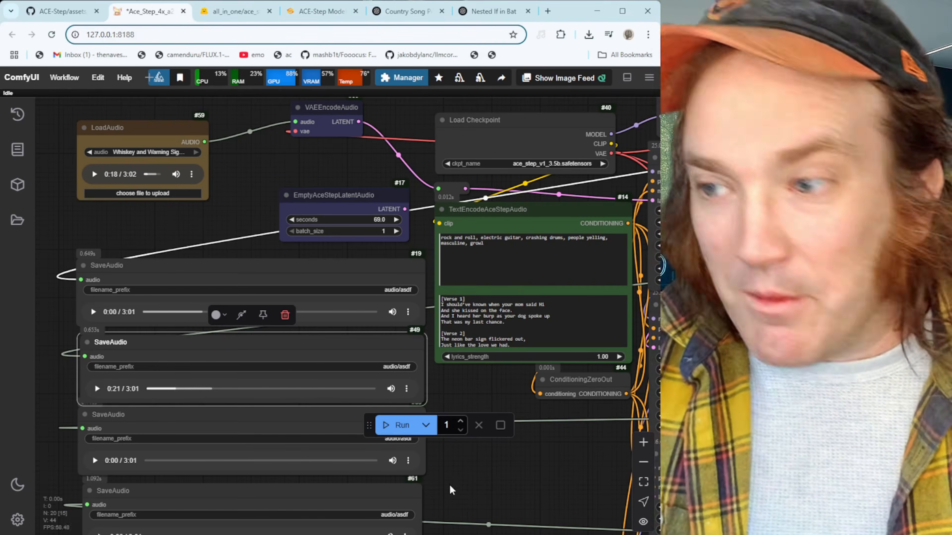
- Feed the latent reroute from EmptyAceStepLatentAudio instead of VAEEncodeAudio, and run the workflow with the existing prompt and lyrics
{"action": "left_click_drag", "start_coordinate": [368, 426], "coordinate": [496, 490]}
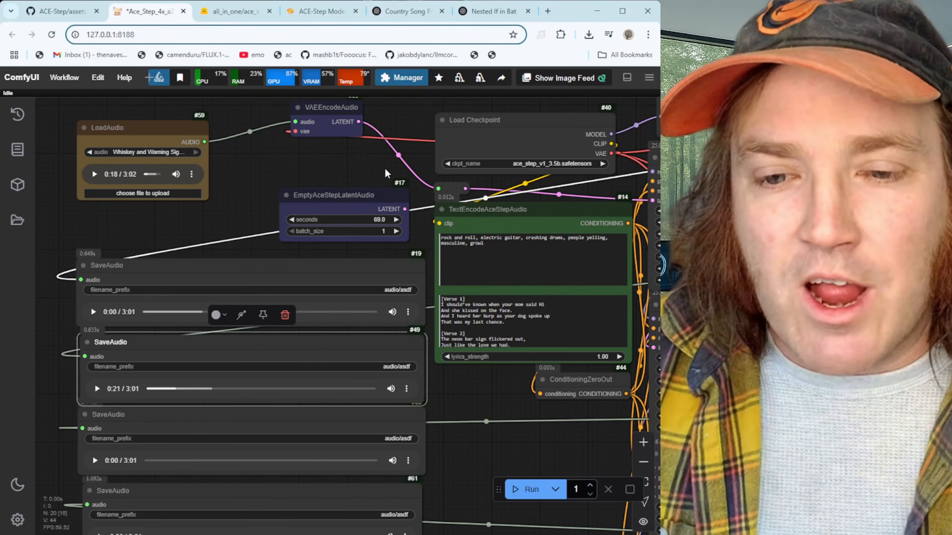
{"action": "left_click_drag", "start_coordinate": [386, 173], "coordinate": [289, 178]}
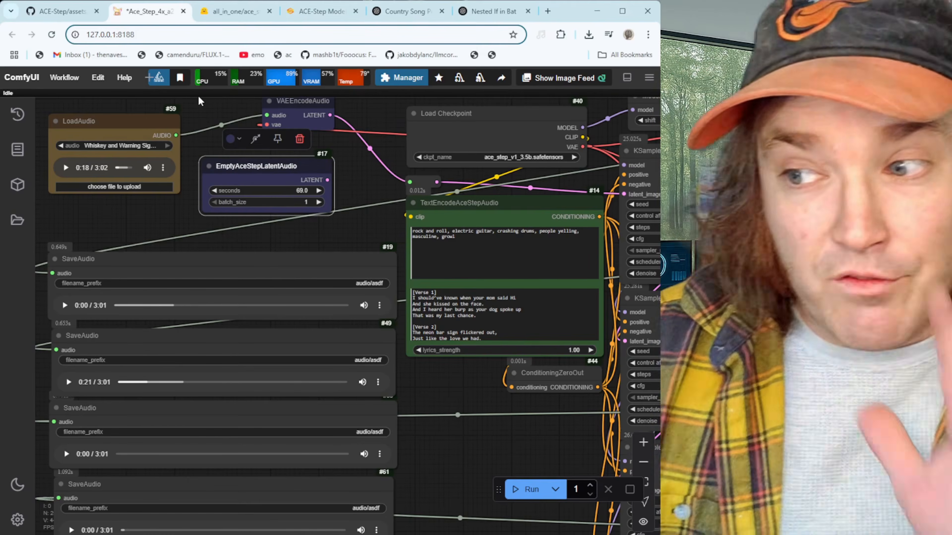
{"action": "left_click_drag", "start_coordinate": [327, 180], "coordinate": [412, 181]}
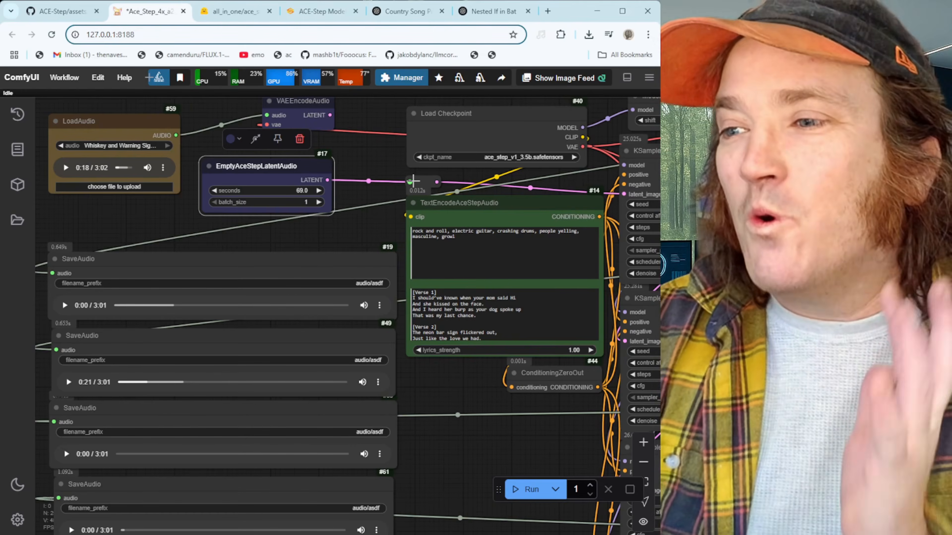
{"action": "left_click_drag", "start_coordinate": [334, 105], "coordinate": [305, 113]}
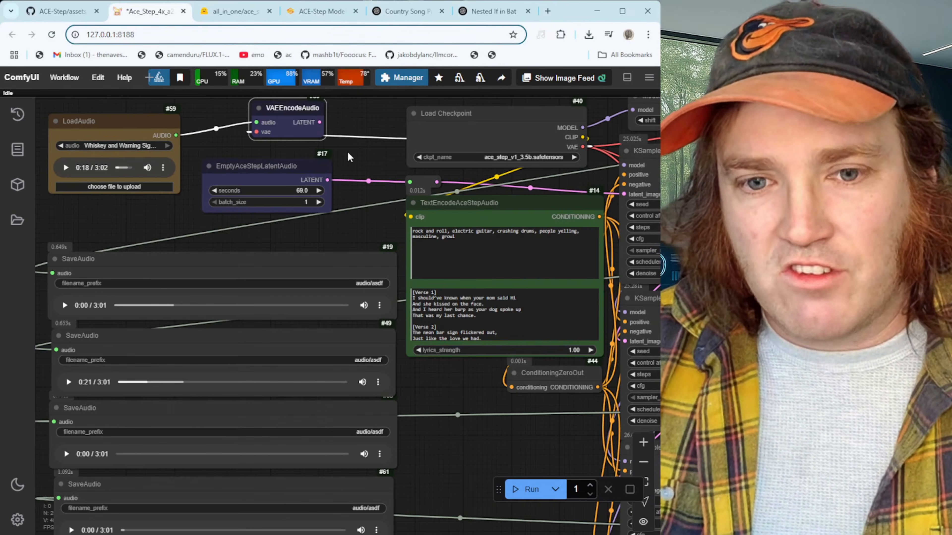
{"action": "scroll", "coordinate": [349, 156], "scroll_direction": "right", "scroll_amount": 5}
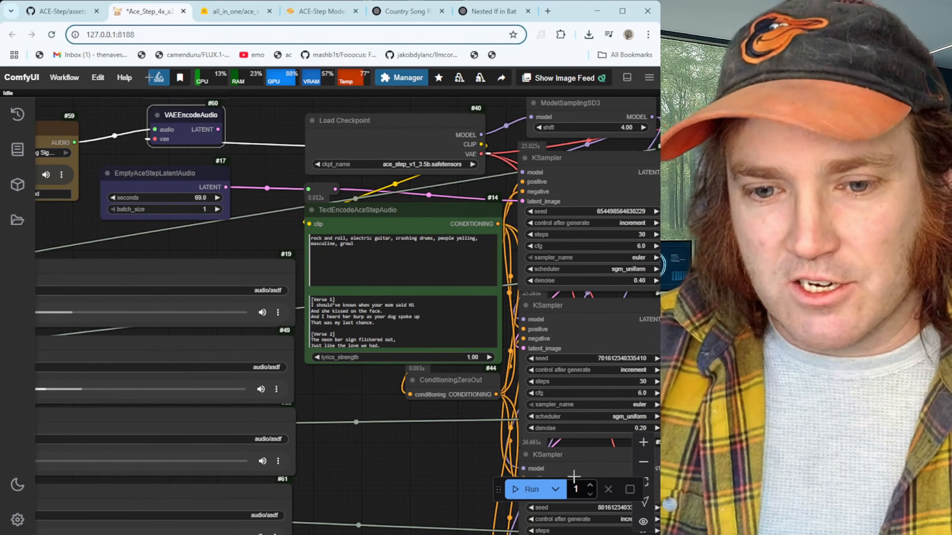
{"action": "left_click", "coordinate": [529, 495]}
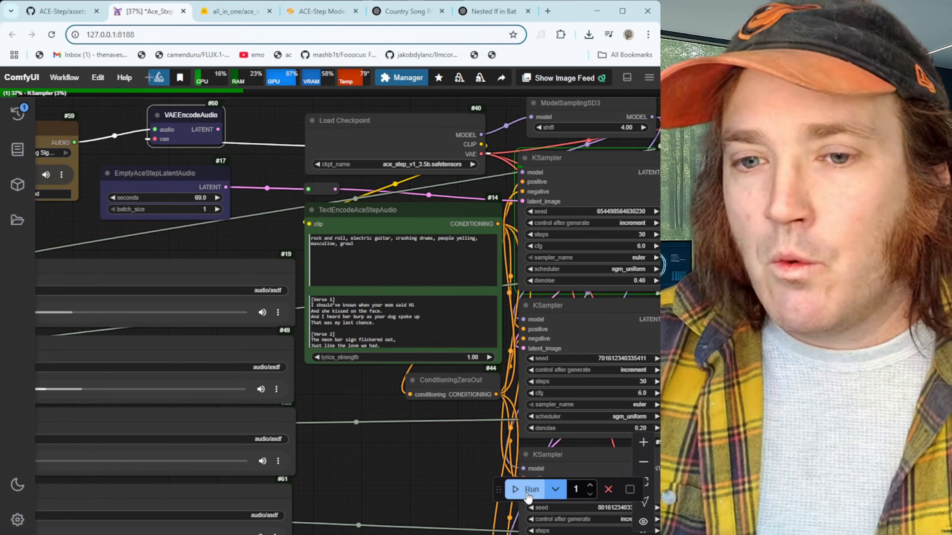
- Play the new empty-latent results in SaveAudio nodes #19 and #49, pausing each after a short listen
{"action": "scroll", "coordinate": [439, 435], "scroll_direction": "left", "scroll_amount": 4}
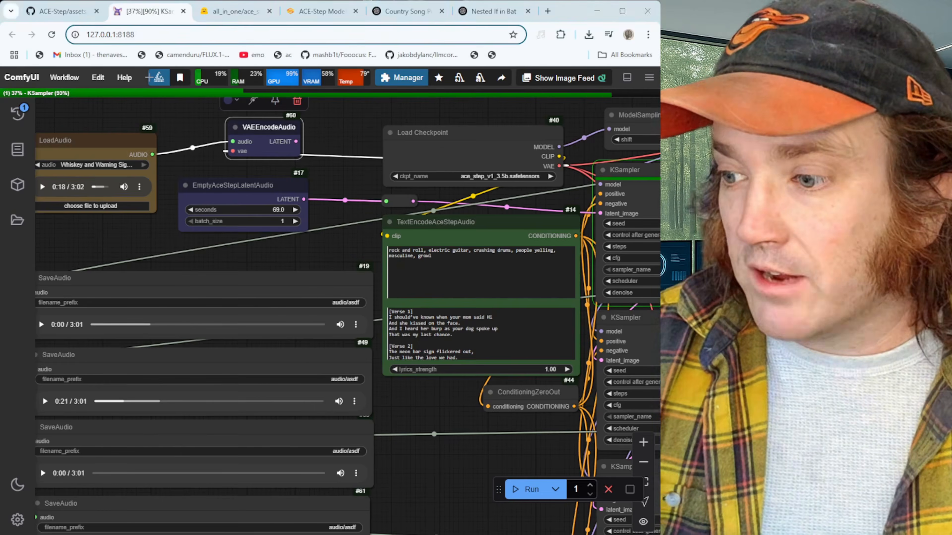
{"action": "left_click_drag", "start_coordinate": [412, 468], "coordinate": [289, 465]}
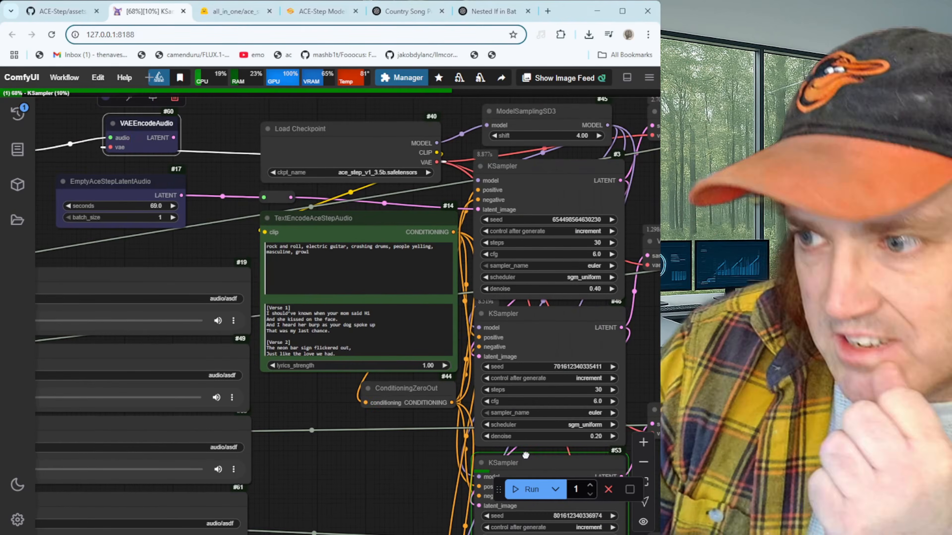
{"action": "left_click_drag", "start_coordinate": [525, 455], "coordinate": [695, 433]}
{"action": "left_click", "coordinate": [89, 300]}
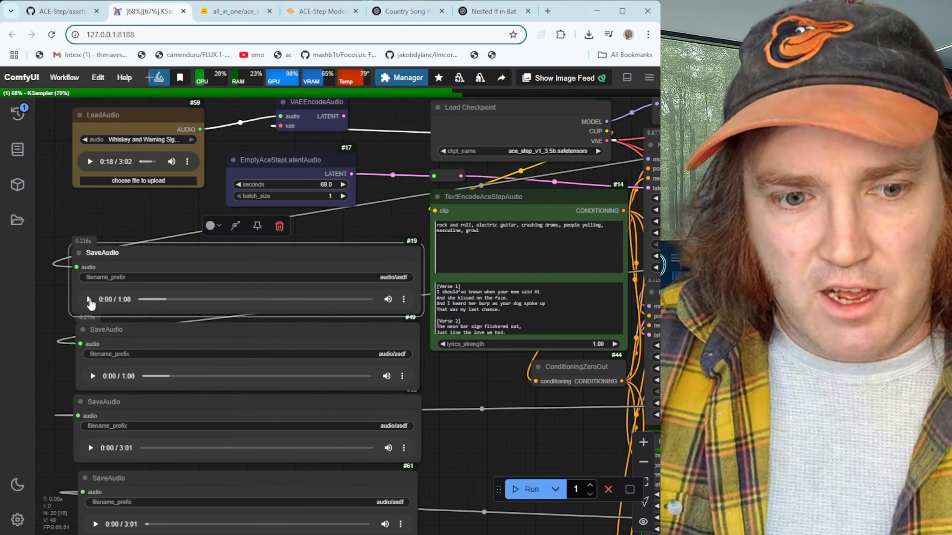
{"action": "left_click", "coordinate": [89, 300]}
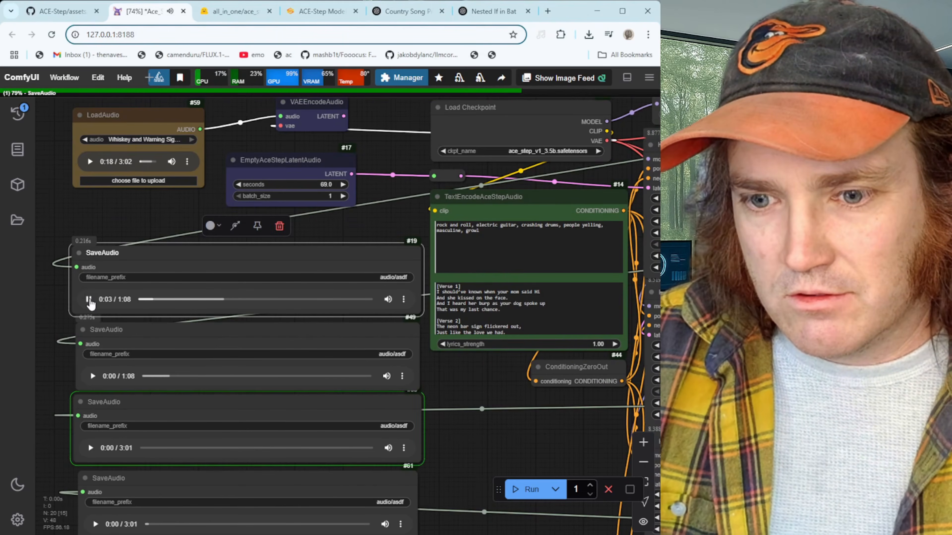
{"action": "left_click", "coordinate": [90, 300]}
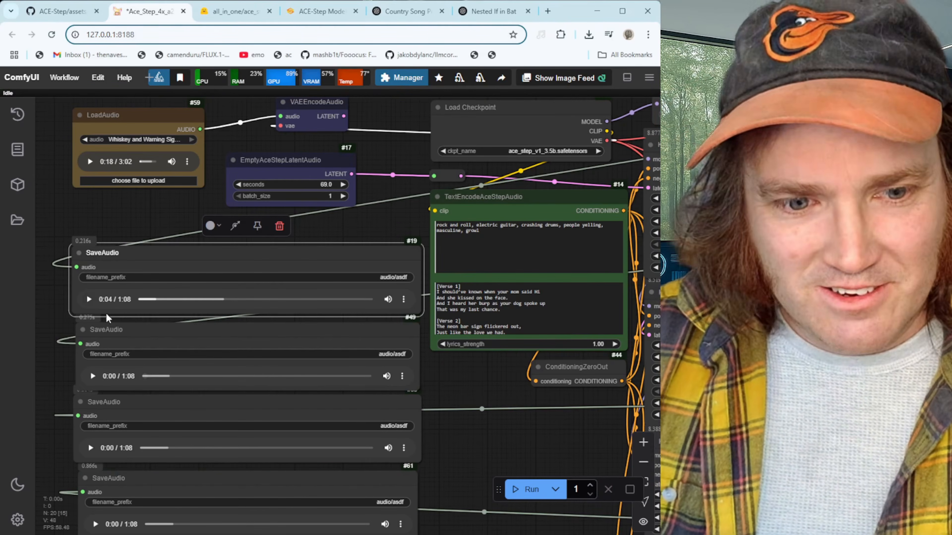
{"action": "left_click", "coordinate": [88, 299]}
{"action": "left_click", "coordinate": [92, 377]}
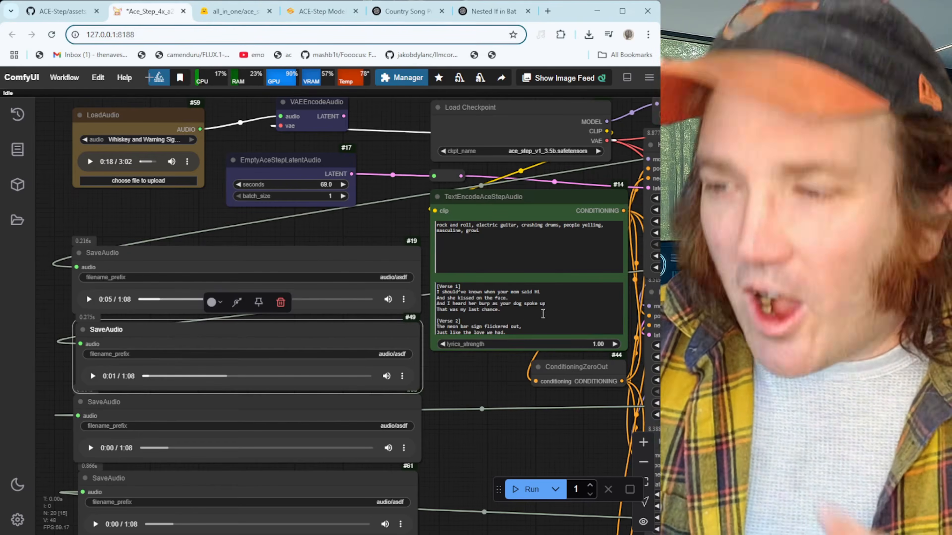
- Examine the steps and denoise settings of the KSampler nodes and their links to the VAEDecodeAudio nodes
{"action": "left_click_drag", "start_coordinate": [505, 446], "coordinate": [304, 440]}
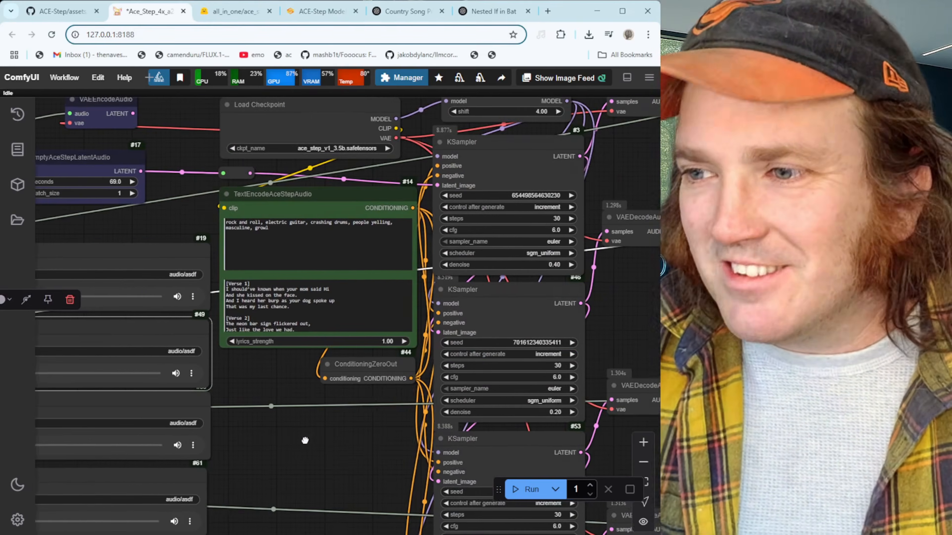
{"action": "scroll", "coordinate": [391, 392], "scroll_direction": "up", "scroll_amount": 1}
{"action": "scroll", "coordinate": [499, 329], "scroll_direction": "up", "scroll_amount": 2}
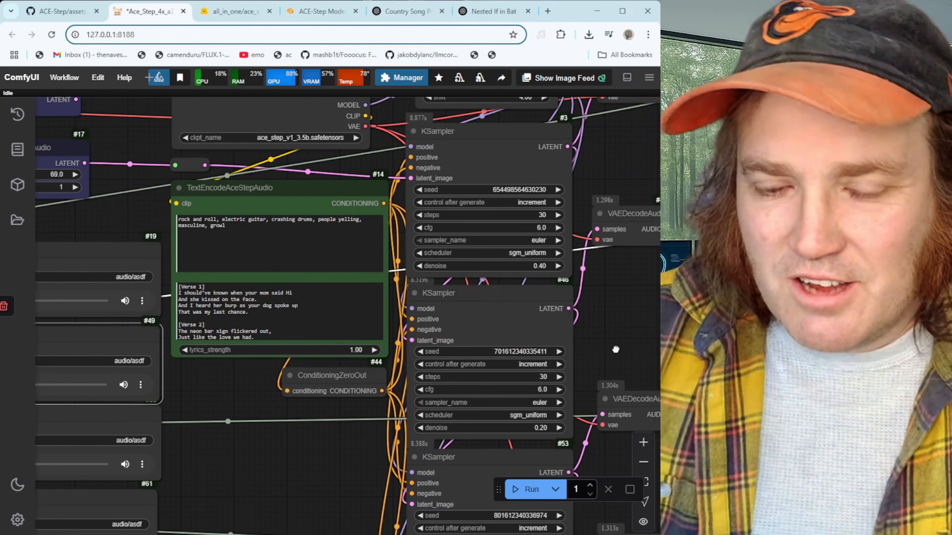
{"action": "left_click_drag", "start_coordinate": [615, 350], "coordinate": [439, 438]}
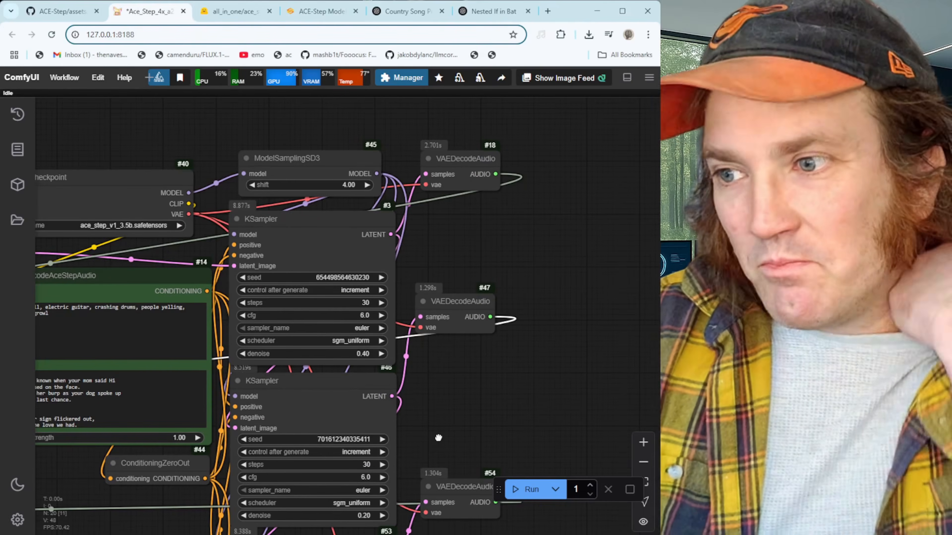
{"action": "scroll", "coordinate": [438, 438], "scroll_direction": "down", "scroll_amount": 2}
{"action": "left_click_drag", "start_coordinate": [364, 235], "coordinate": [449, 289]}
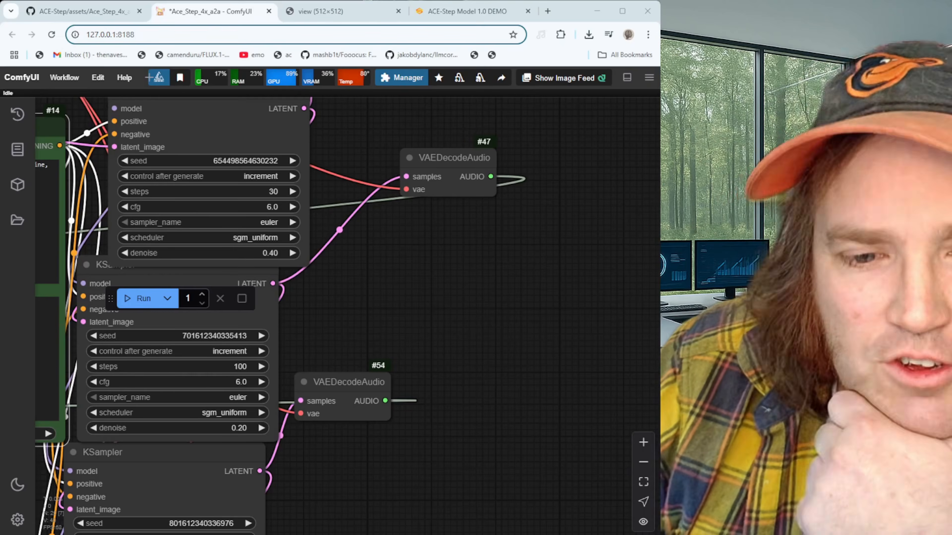
{"action": "scroll", "coordinate": [381, 296], "scroll_direction": "down", "scroll_amount": 3}
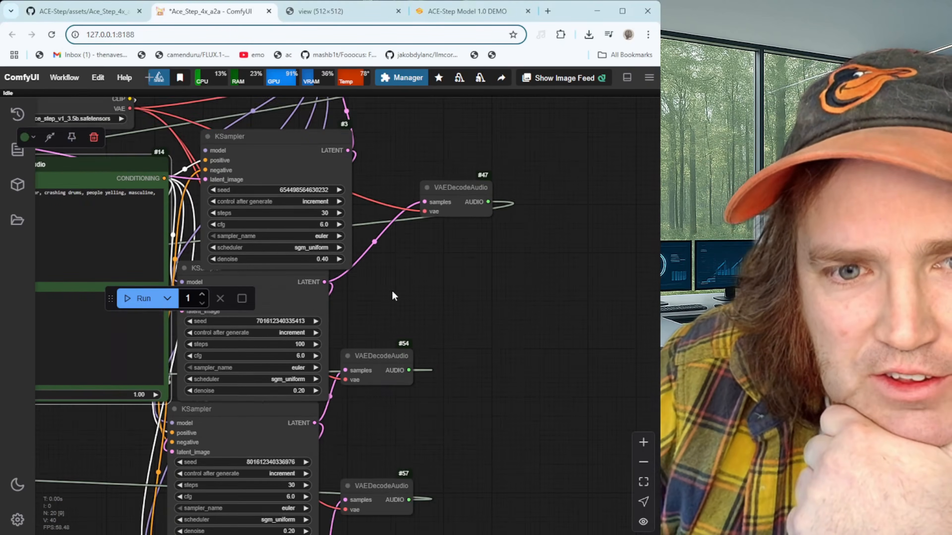
{"action": "left_click_drag", "start_coordinate": [406, 424], "coordinate": [613, 319]}
{"action": "left_click_drag", "start_coordinate": [341, 435], "coordinate": [41, 438]}
{"action": "scroll", "coordinate": [338, 315], "scroll_direction": "up", "scroll_amount": 3}
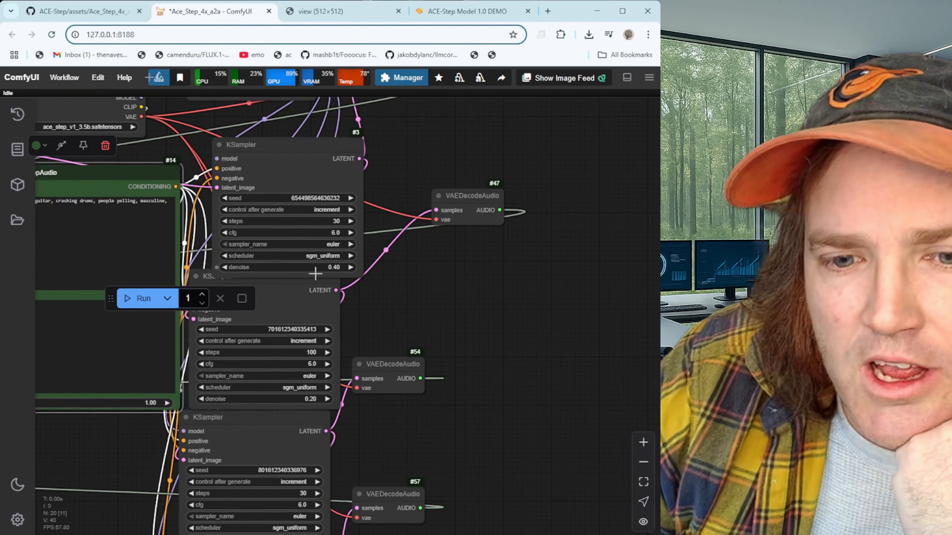
{"action": "scroll", "coordinate": [277, 278], "scroll_direction": "left", "scroll_amount": 10}
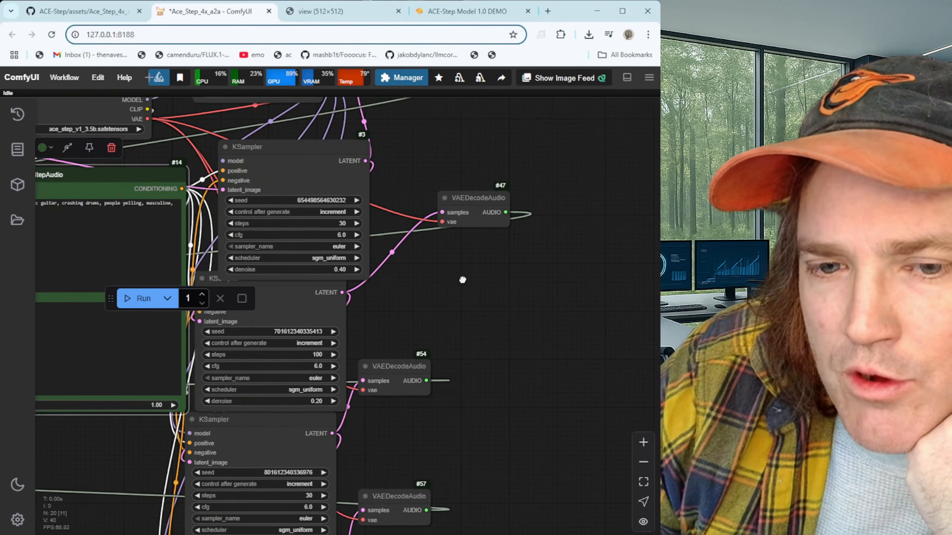
{"action": "scroll", "coordinate": [323, 353], "scroll_direction": "right", "scroll_amount": 10}
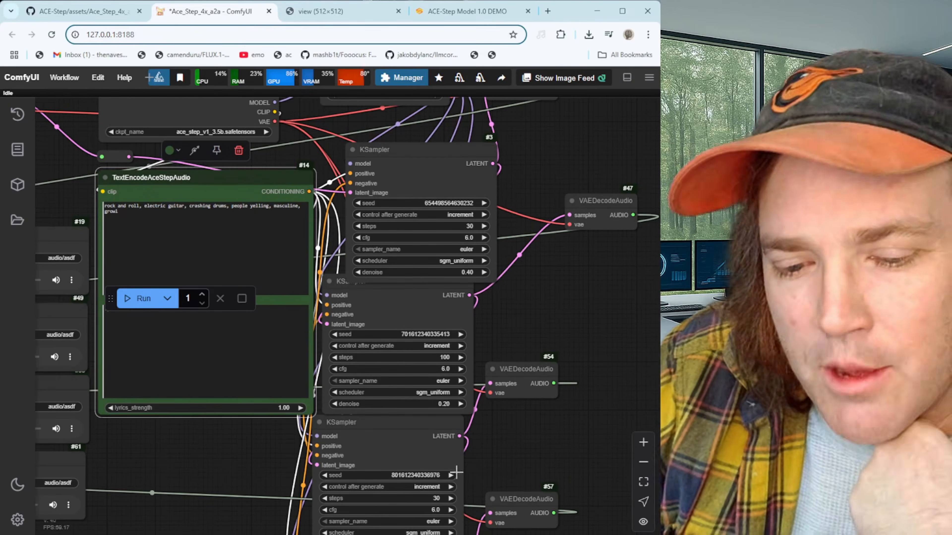
{"action": "left_click_drag", "start_coordinate": [550, 456], "coordinate": [573, 439]}
{"action": "scroll", "coordinate": [573, 439], "scroll_direction": "down", "scroll_amount": 3}
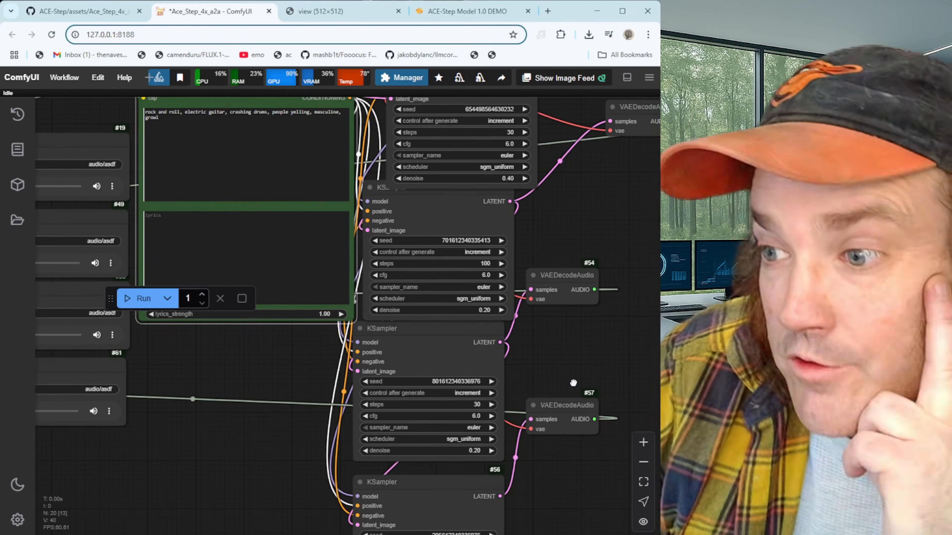
{"action": "left_click_drag", "start_coordinate": [574, 383], "coordinate": [508, 363]}
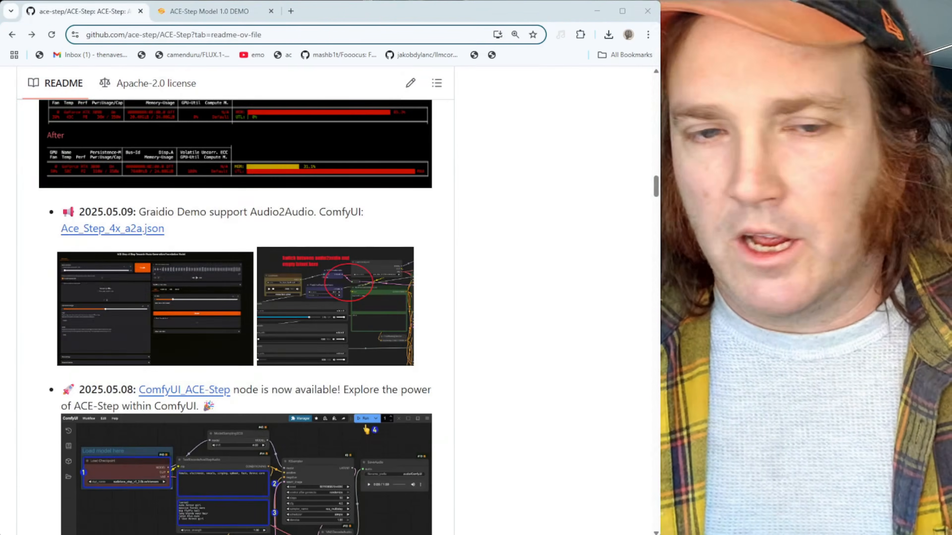
- Skim the README and file list of the ACE-Step repository on GitHub
{"action": "scroll", "coordinate": [240, 300], "scroll_direction": "up", "scroll_amount": 5}
{"action": "scroll", "coordinate": [240, 299], "scroll_direction": "down", "scroll_amount": 15}
{"action": "scroll", "coordinate": [240, 300], "scroll_direction": "up", "scroll_amount": 15}
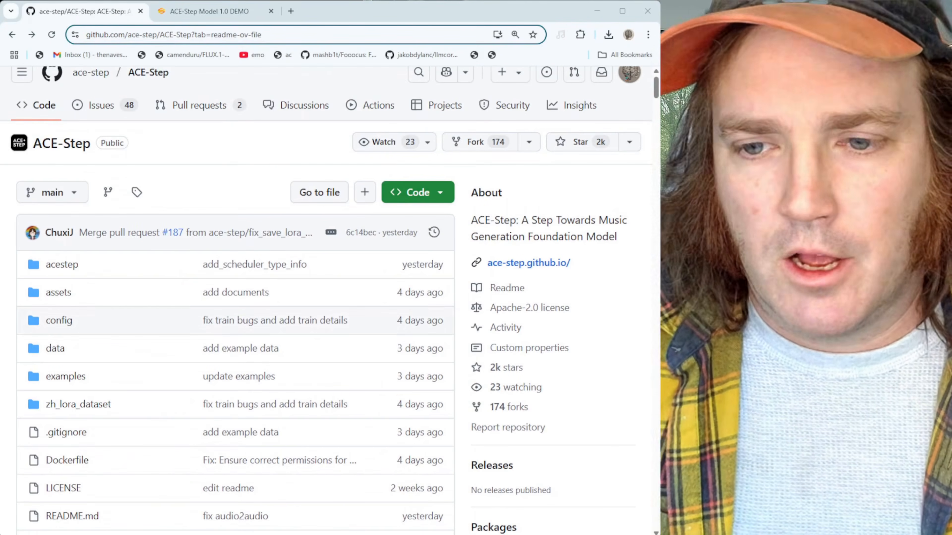
- Read the ACE-Step README's update notes, features, roadmap, hardware performance table and installation instructions
{"action": "scroll", "coordinate": [240, 300], "scroll_direction": "down", "scroll_amount": 15}
{"action": "scroll", "coordinate": [240, 300], "scroll_direction": "down", "scroll_amount": 15}
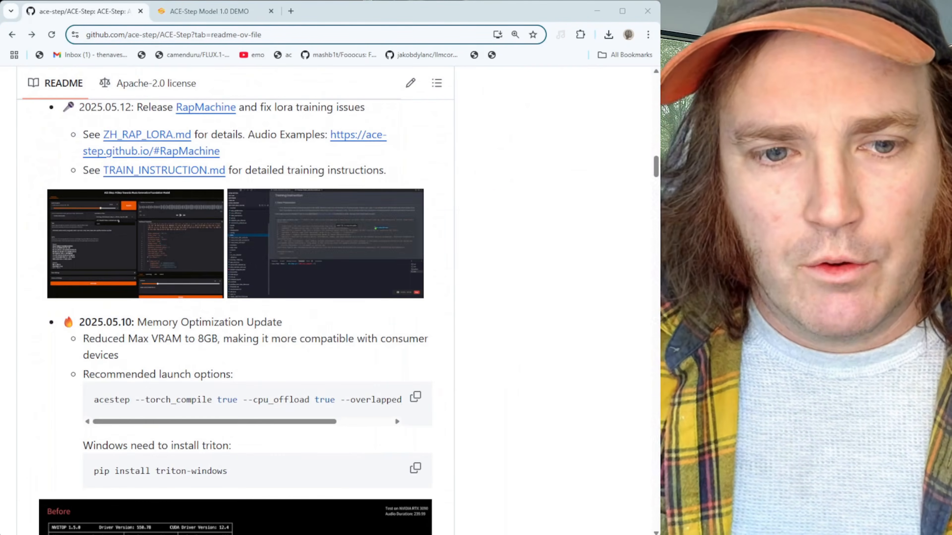
{"action": "scroll", "coordinate": [239, 300], "scroll_direction": "down", "scroll_amount": 5}
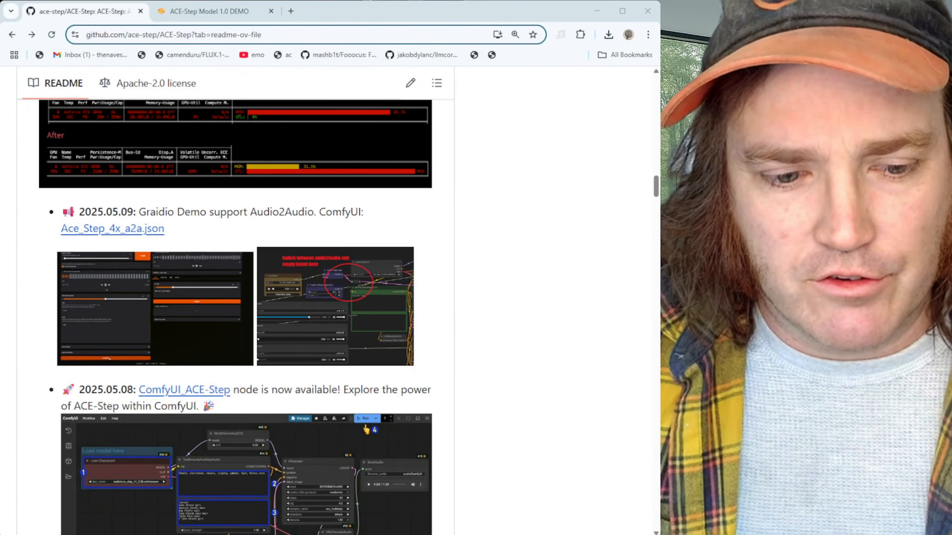
{"action": "scroll", "coordinate": [240, 300], "scroll_direction": "down", "scroll_amount": 15}
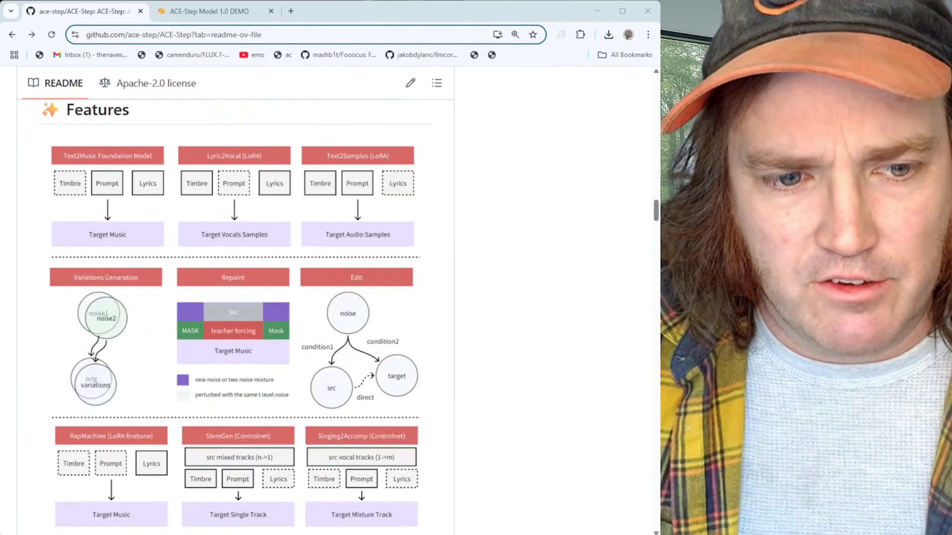
{"action": "scroll", "coordinate": [240, 300], "scroll_direction": "down", "scroll_amount": 15}
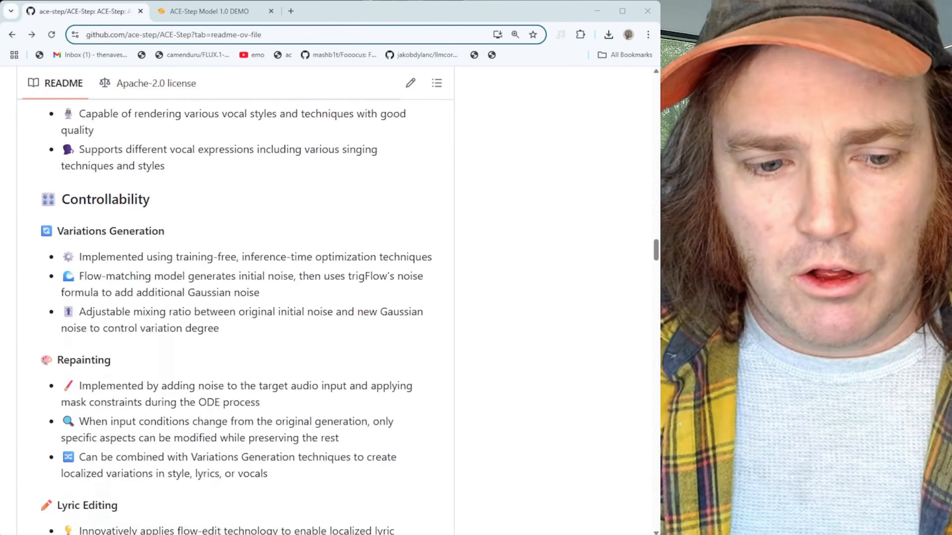
{"action": "scroll", "coordinate": [240, 300], "scroll_direction": "down", "scroll_amount": 17}
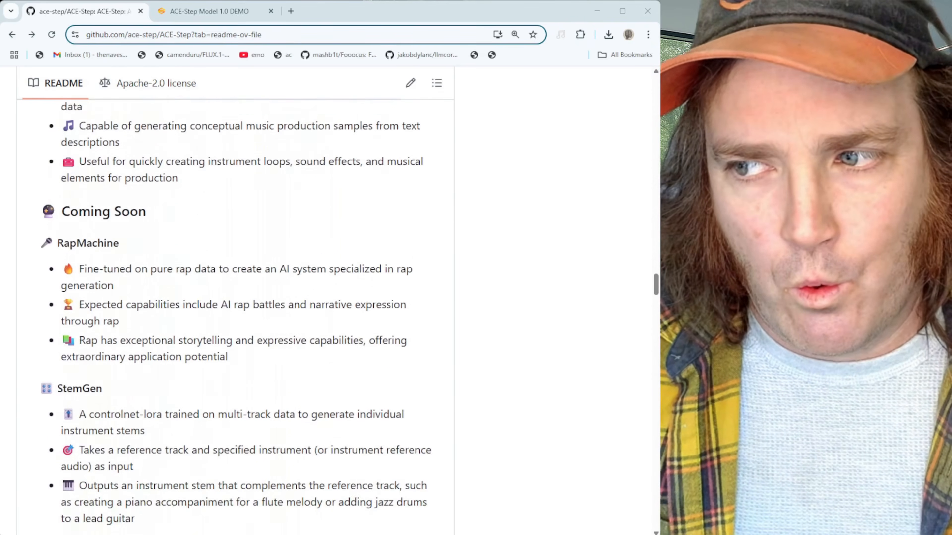
{"action": "scroll", "coordinate": [240, 300], "scroll_direction": "down", "scroll_amount": 16}
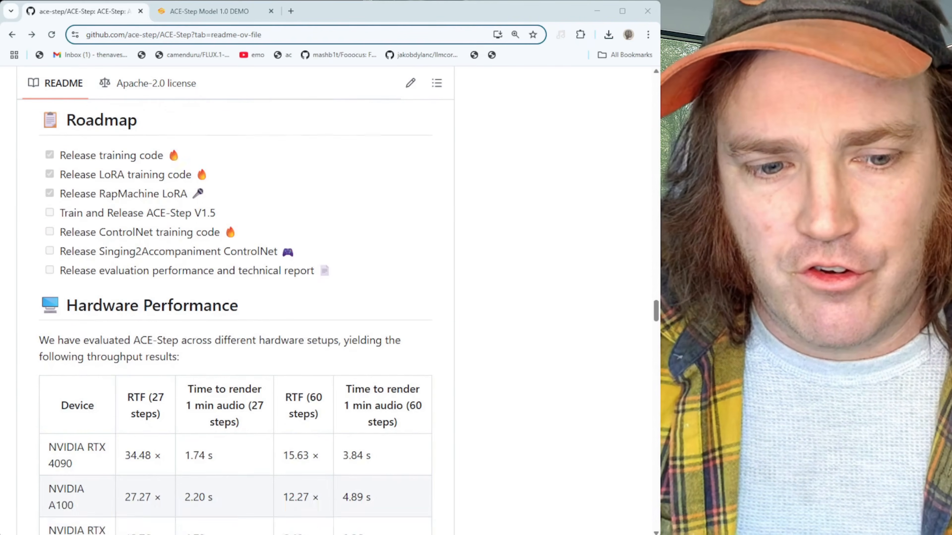
{"action": "scroll", "coordinate": [240, 300], "scroll_direction": "up", "scroll_amount": 5}
{"action": "scroll", "coordinate": [240, 300], "scroll_direction": "down", "scroll_amount": 7}
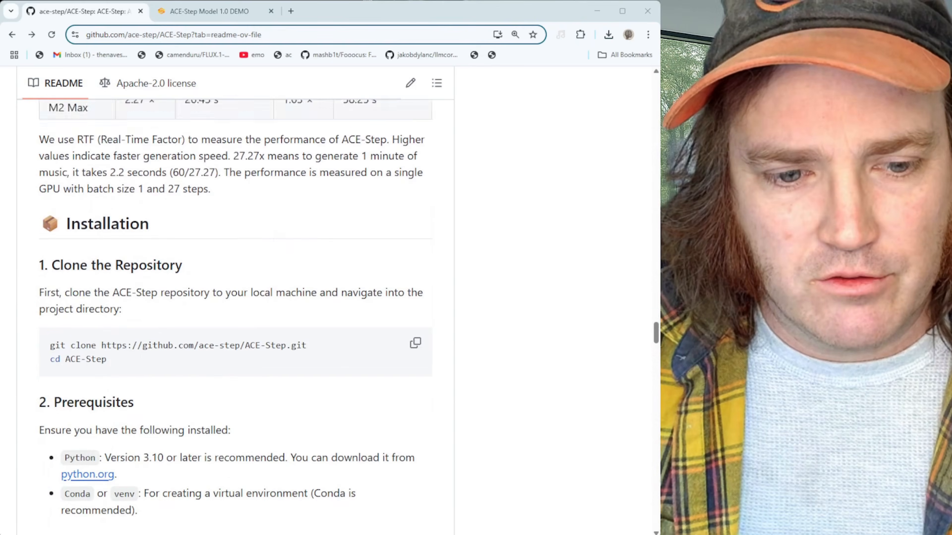
{"action": "scroll", "coordinate": [240, 300], "scroll_direction": "down", "scroll_amount": 2}
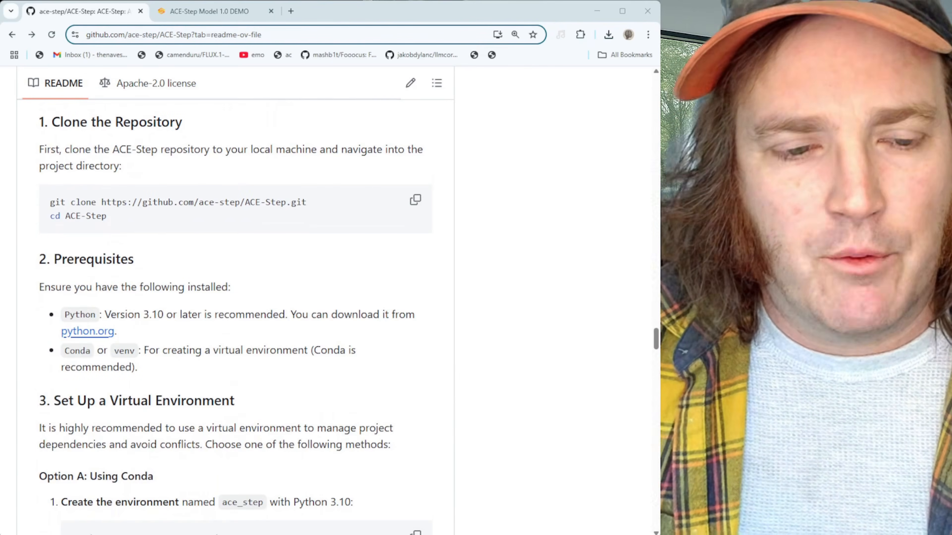
{"action": "scroll", "coordinate": [240, 300], "scroll_direction": "up", "scroll_amount": 5}
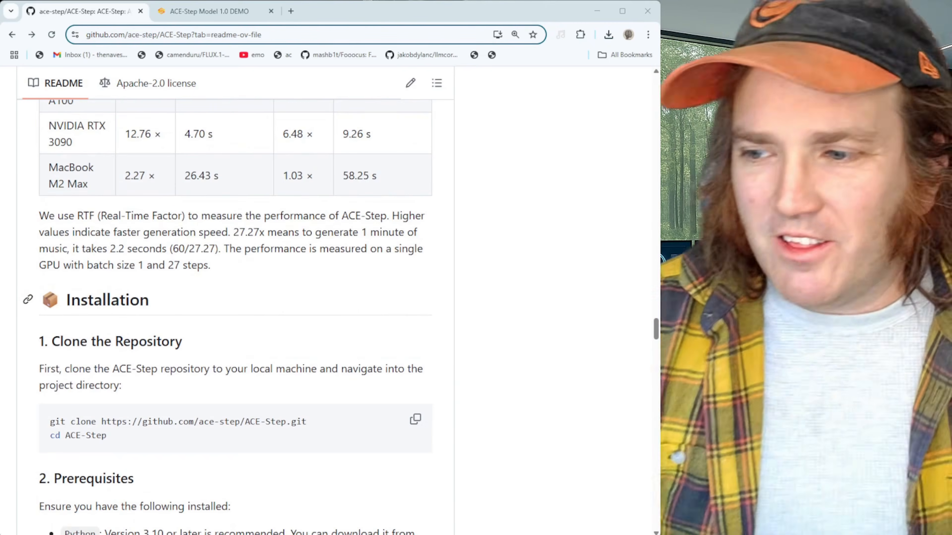
{"action": "scroll", "coordinate": [240, 300], "scroll_direction": "down", "scroll_amount": 2}
{"action": "scroll", "coordinate": [240, 299], "scroll_direction": "down", "scroll_amount": 2}
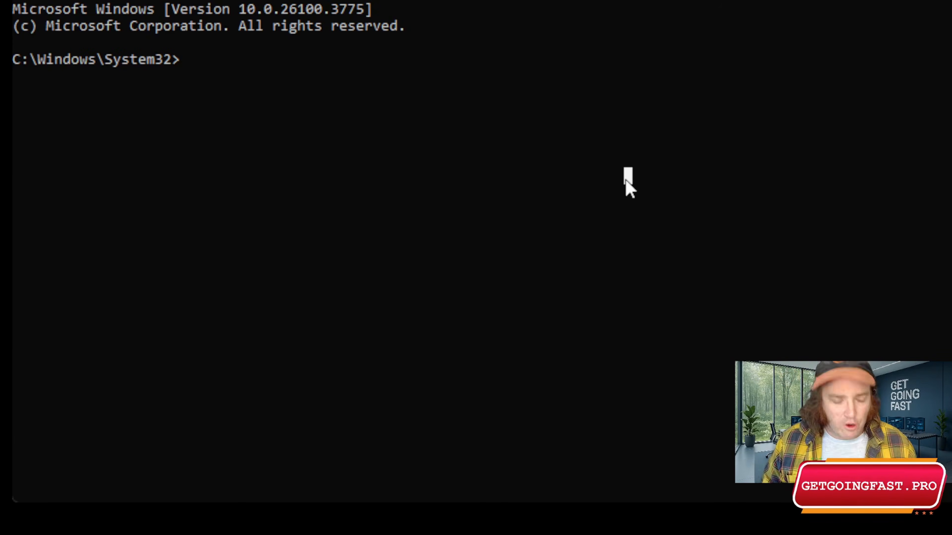
- In Command Prompt, create a folder named ace-step on drive D and make it the current directory
{"action": "type", "text": "d"}
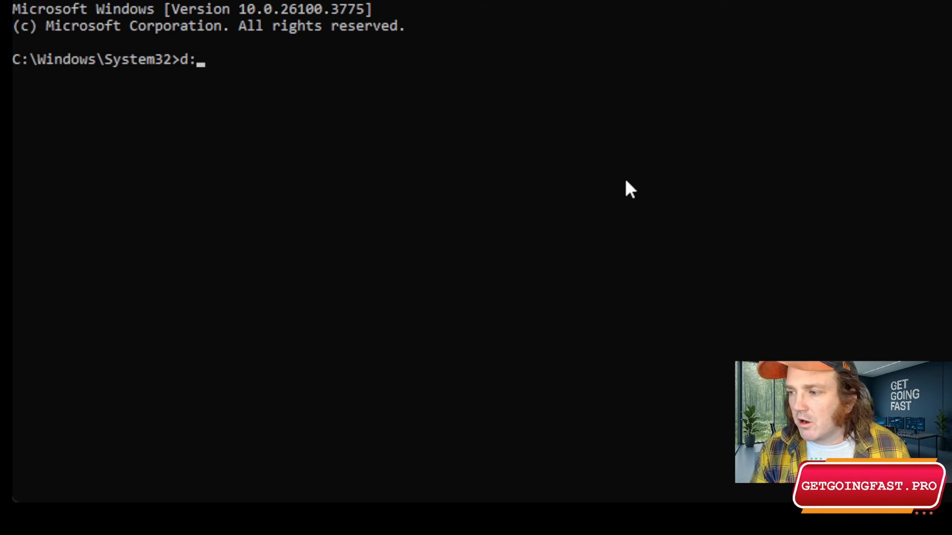
{"action": "key", "text": "Return"}
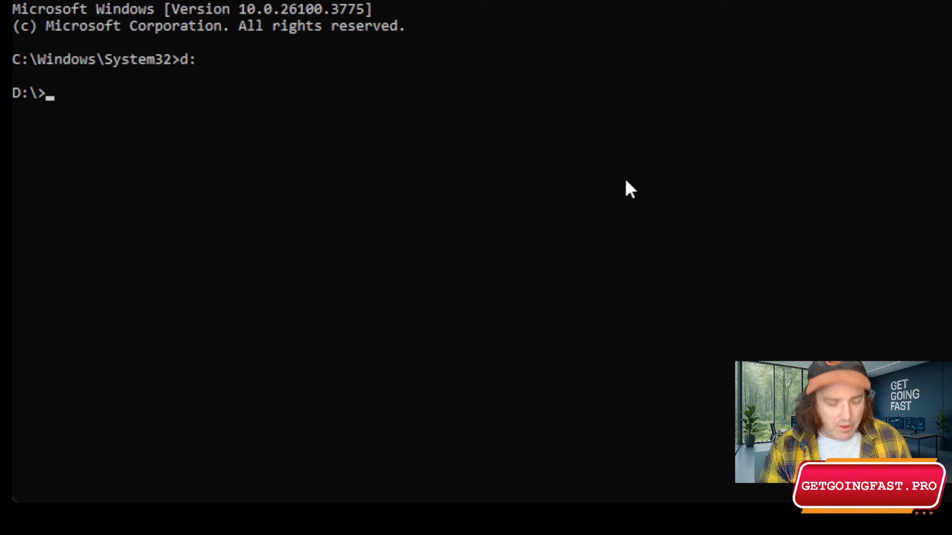
{"action": "type", "text": "mkdir ace"}
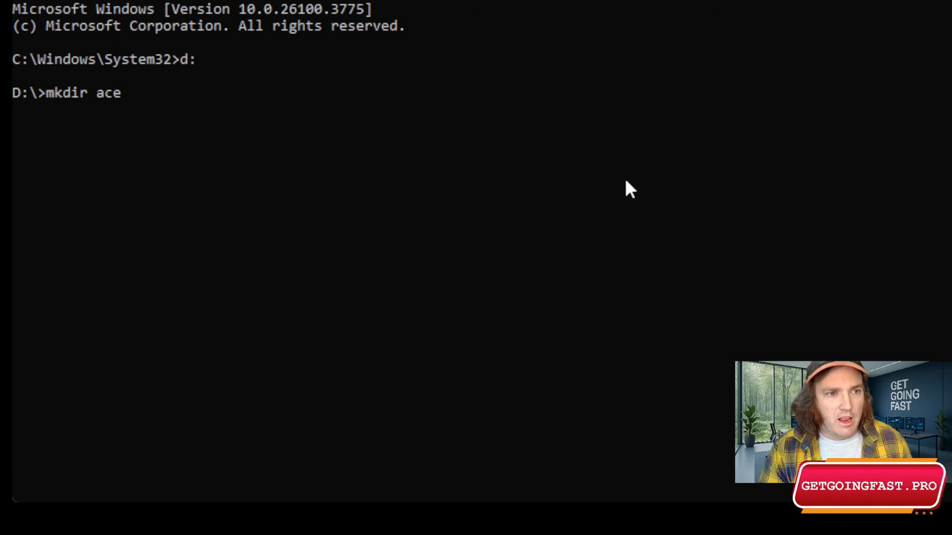
{"action": "type", "text": "-step"}
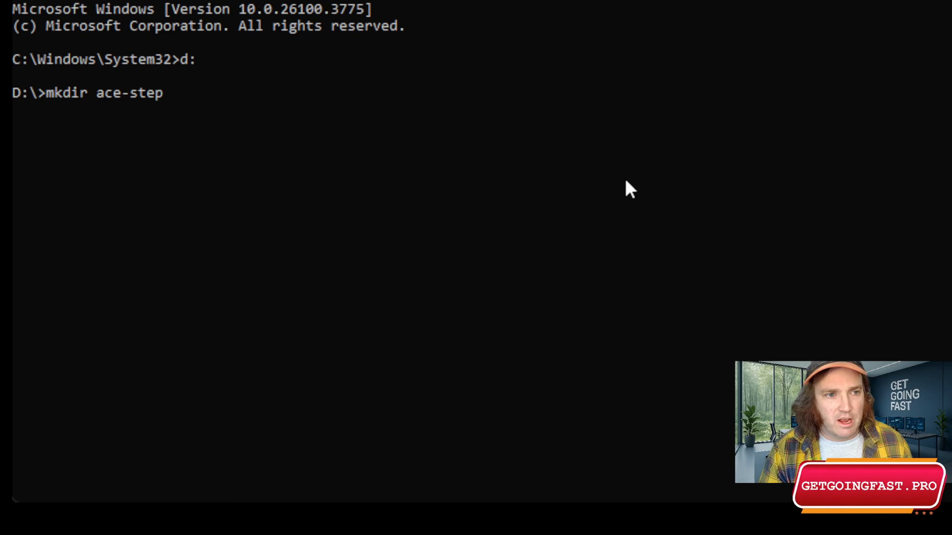
{"action": "key", "text": "Return"}
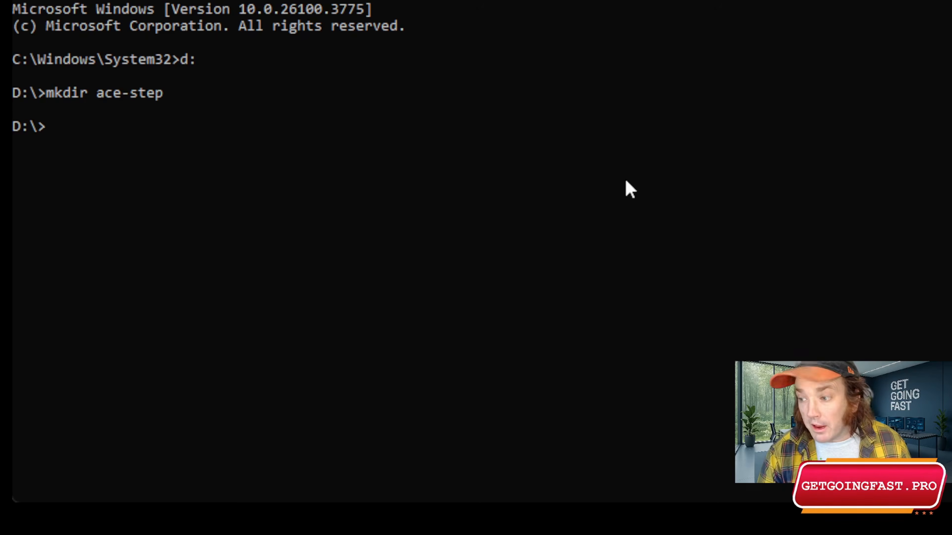
{"action": "type", "text": "cd acer"}
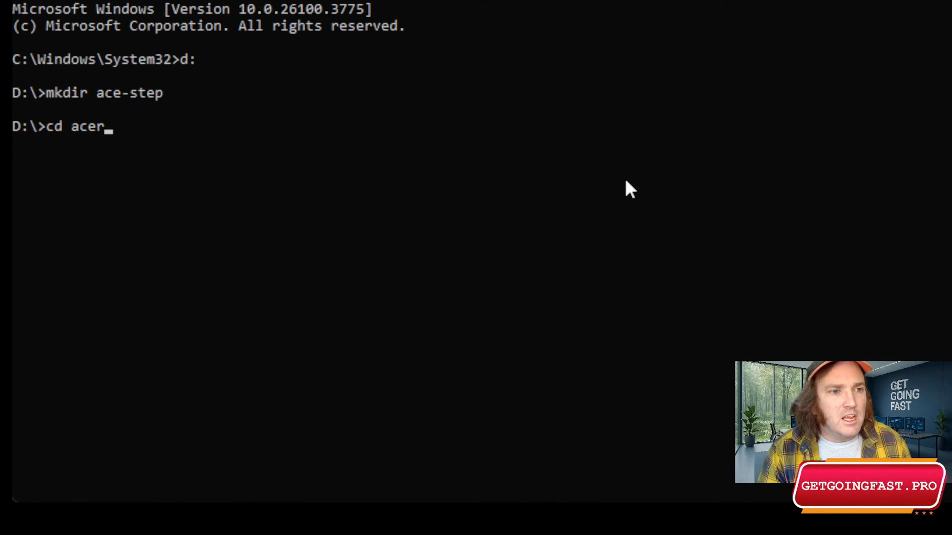
{"action": "key", "text": "BackSpace"}
{"action": "type", "text": "-step"}
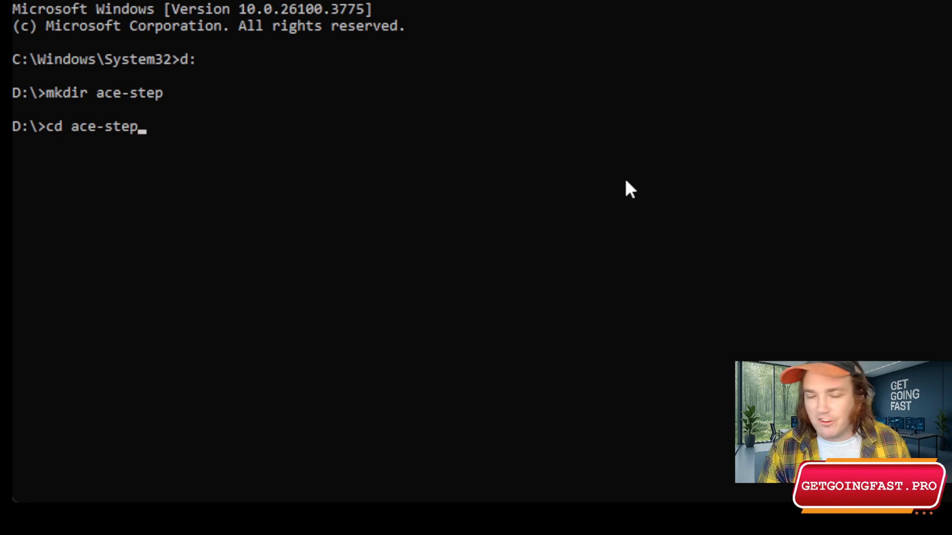
{"action": "key", "text": "Return"}
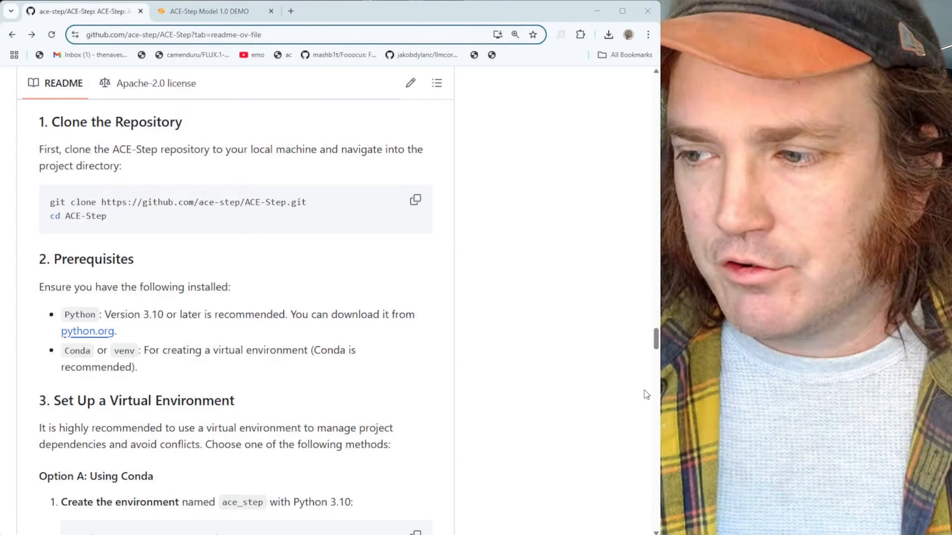
- Copy the git clone command for ACE-Step from the README in the browser and paste it at the D:\ace-step prompt in Command Prompt
{"action": "scroll", "coordinate": [644, 391], "scroll_direction": "up", "scroll_amount": 5}
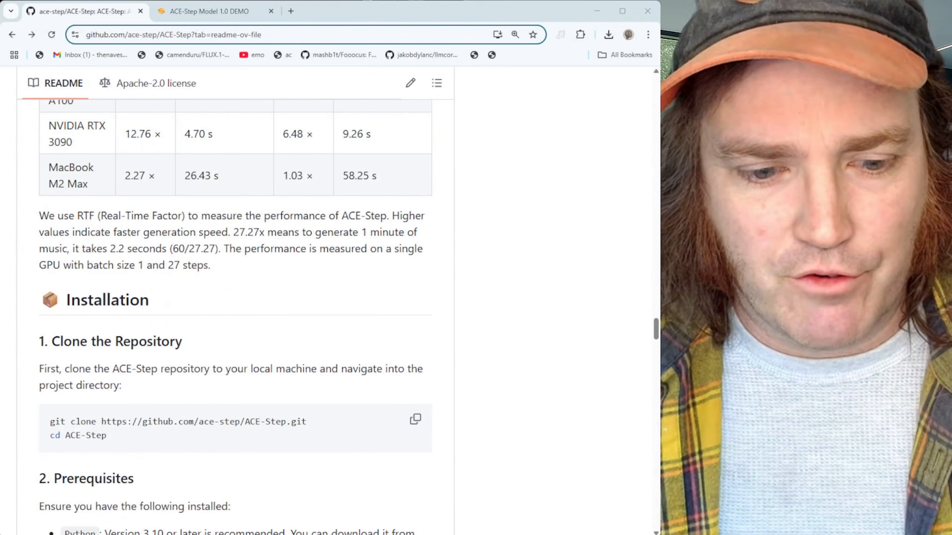
{"action": "left_click_drag", "start_coordinate": [308, 422], "coordinate": [35, 416]}
{"action": "key", "text": "ctrl+c"}
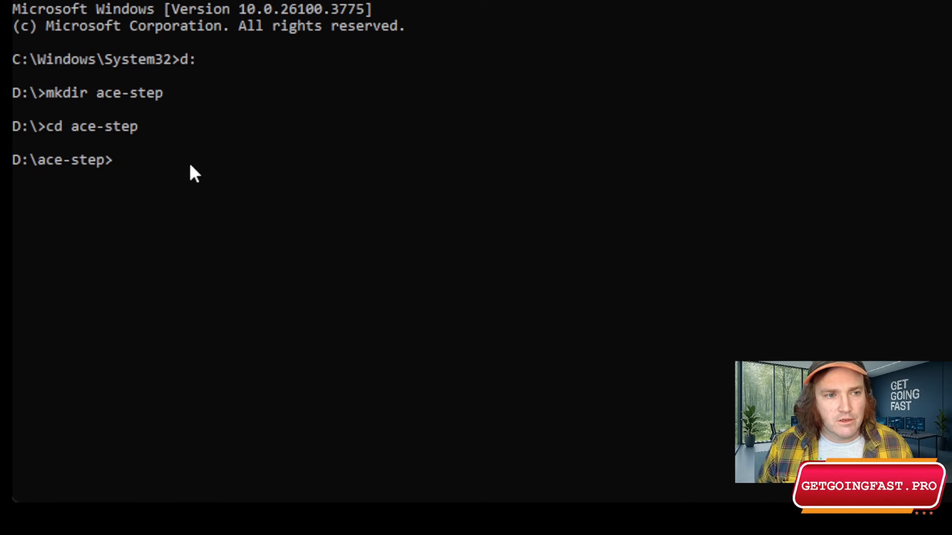
{"action": "left_click", "coordinate": [162, 168]}
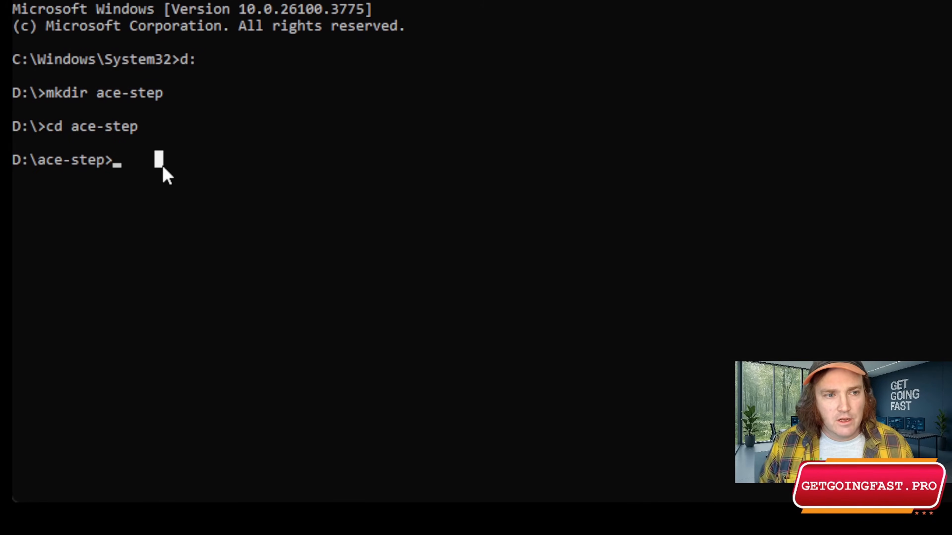
{"action": "right_click", "coordinate": [163, 168]}
{"action": "right_click", "coordinate": [162, 167]}
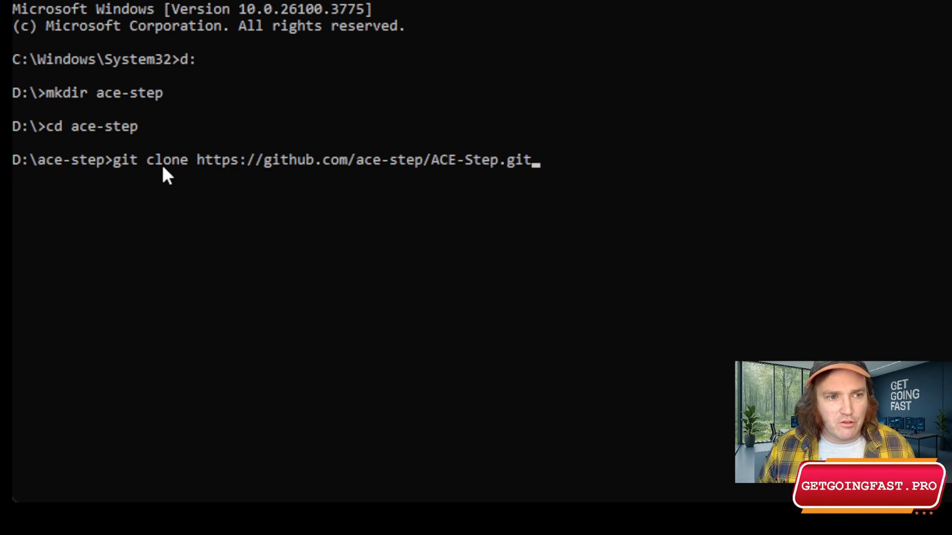
- Examine the parts of the pasted command: git, clone, the repository URL and the ACE-Step folder name
{"action": "double_click", "coordinate": [122, 165]}
{"action": "left_click", "coordinate": [139, 166]}
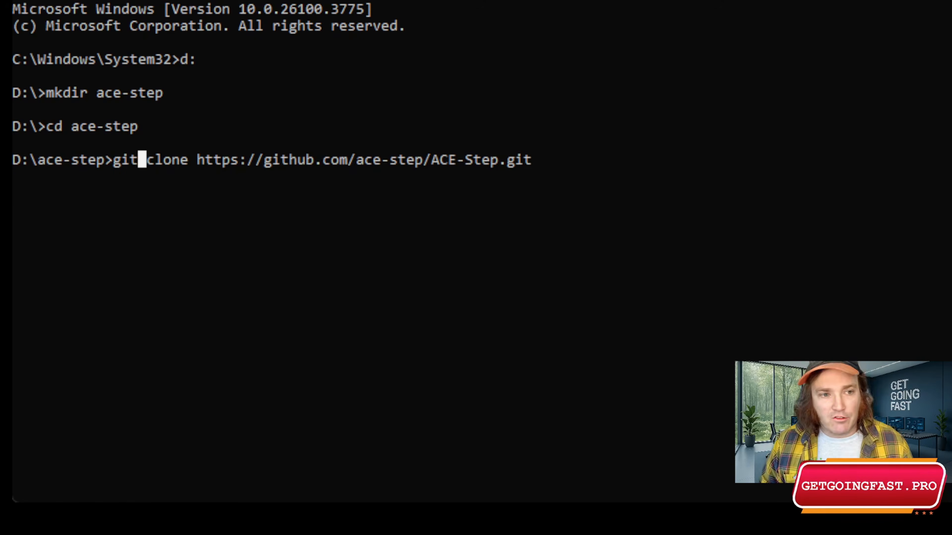
{"action": "left_click", "coordinate": [175, 168]}
{"action": "left_click_drag", "start_coordinate": [153, 165], "coordinate": [187, 165]}
{"action": "left_click", "coordinate": [209, 157]}
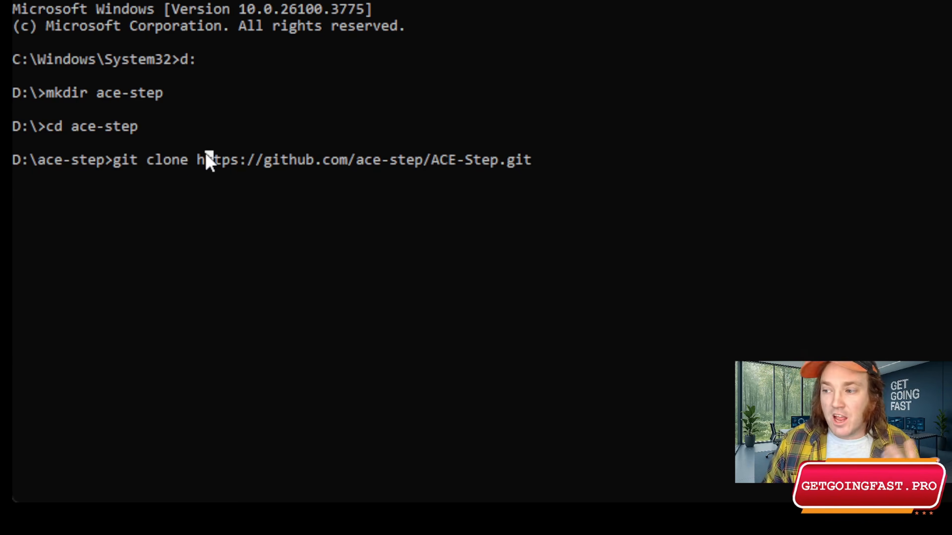
{"action": "left_click_drag", "start_coordinate": [200, 161], "coordinate": [535, 164]}
{"action": "left_click", "coordinate": [577, 161]}
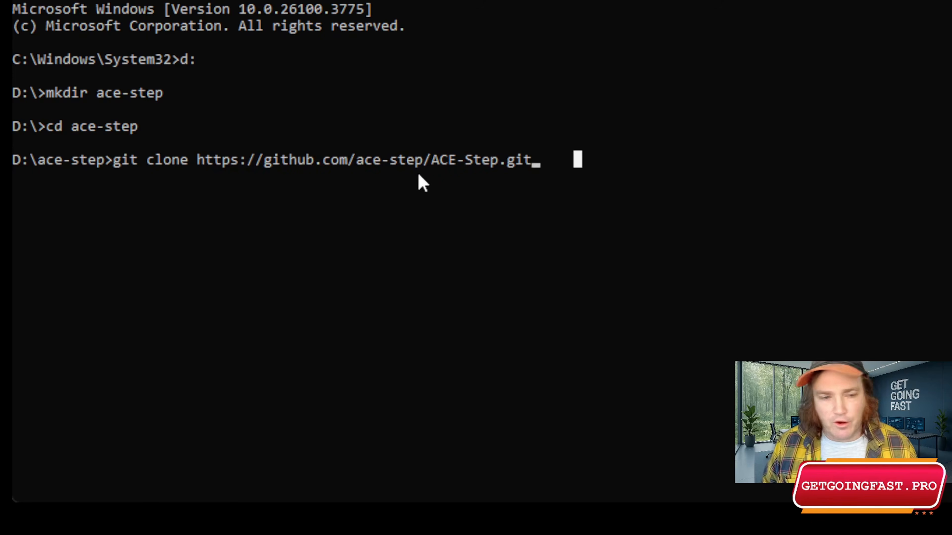
{"action": "left_click_drag", "start_coordinate": [432, 162], "coordinate": [498, 158]}
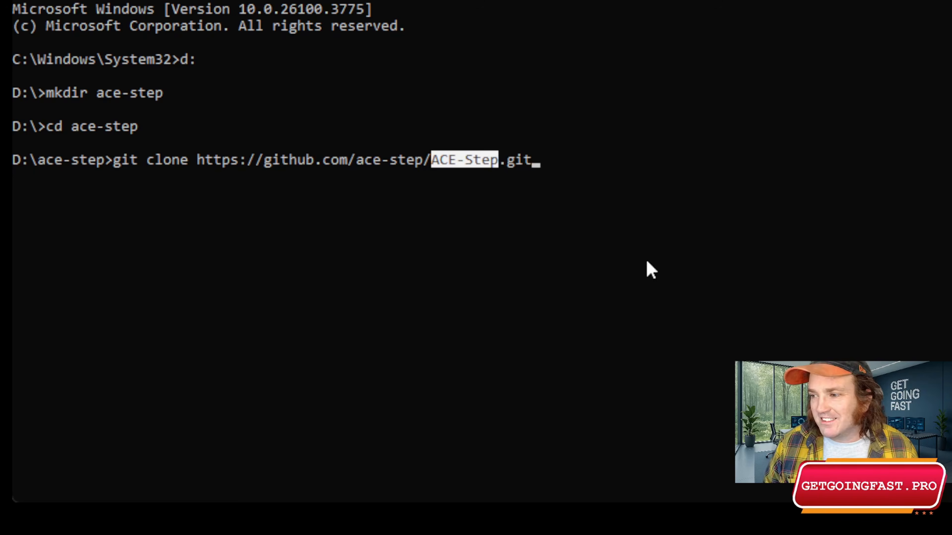
{"action": "left_click", "coordinate": [582, 176]}
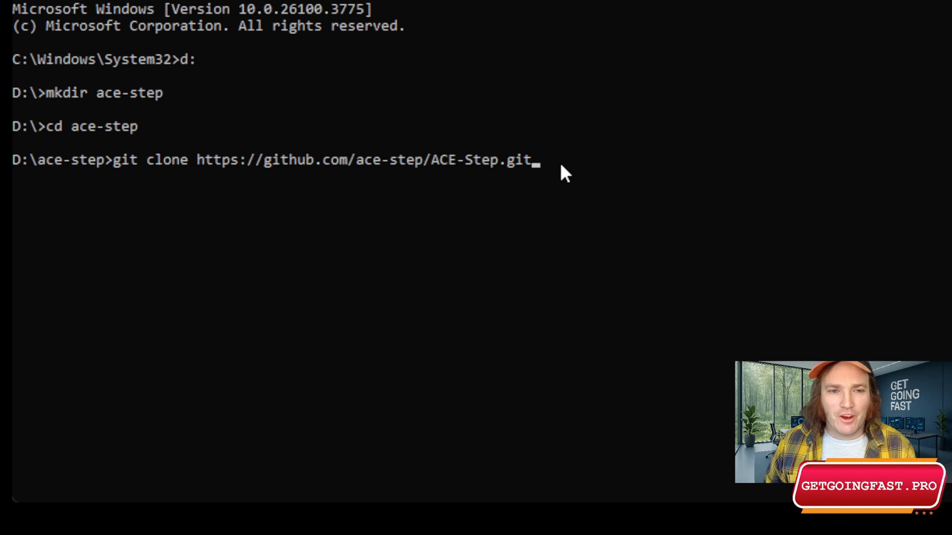
- Run the clone of the ACE-Step repository and list the contents of D:\ace-step
{"action": "key", "text": "Return"}
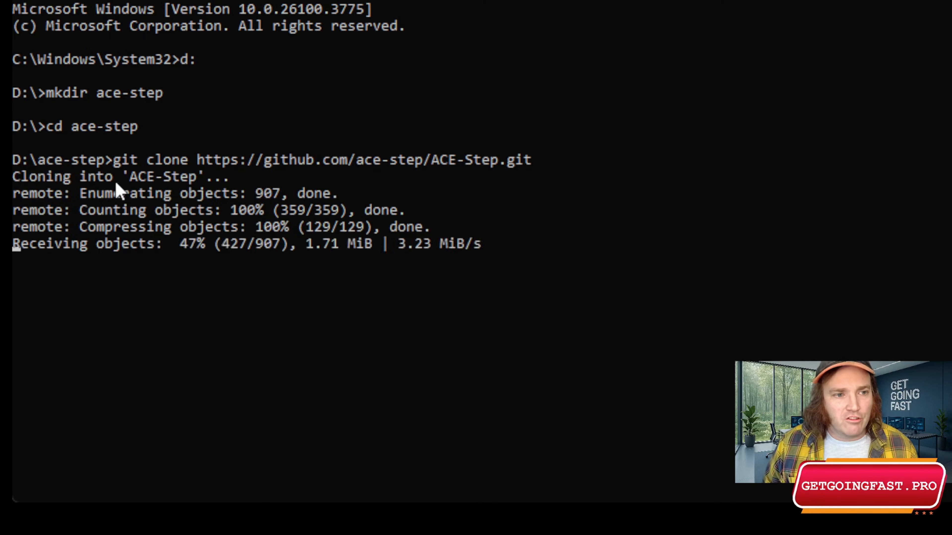
{"action": "type", "text": "dir"}
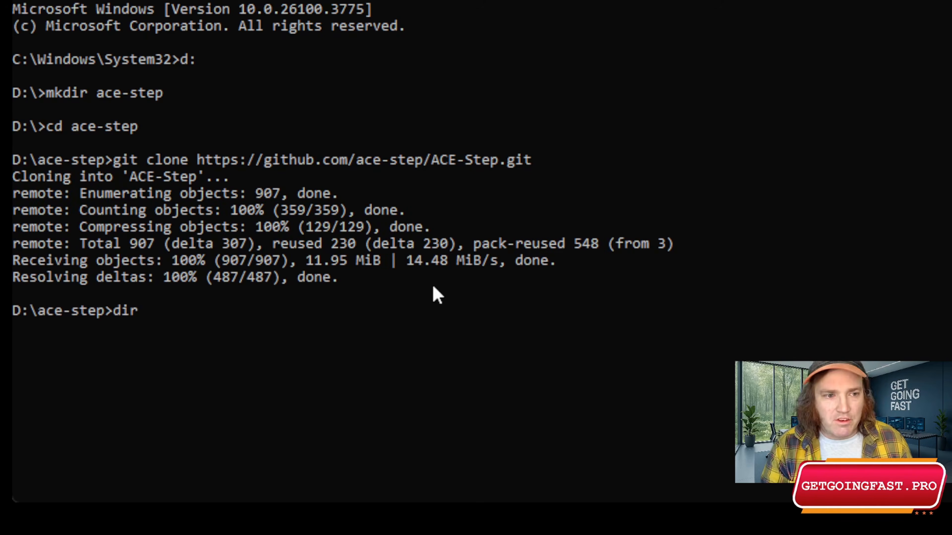
{"action": "key", "text": "Return"}
{"action": "scroll", "coordinate": [446, 350], "scroll_direction": "down", "scroll_amount": 2}
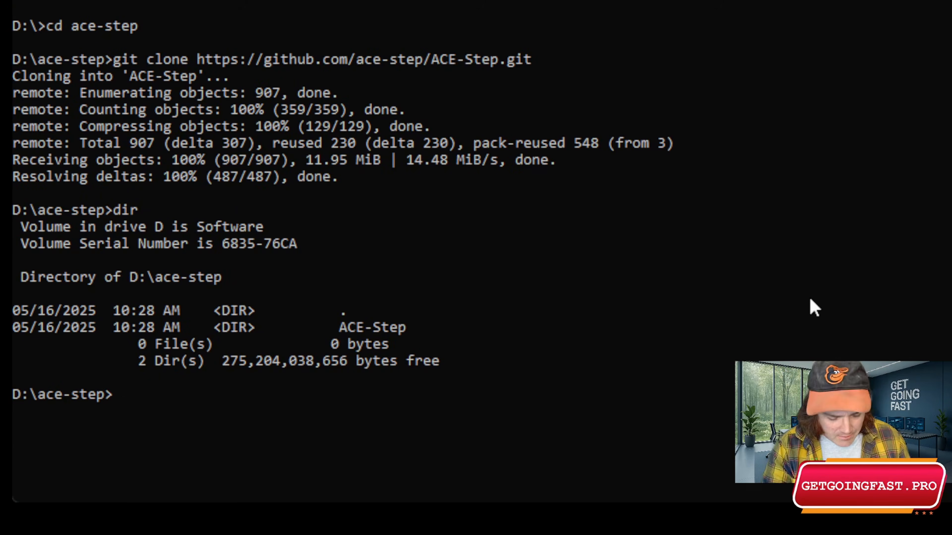
- Change into the cloned ACE-Step folder and list its contents
{"action": "type", "text": "cd ace-step"}
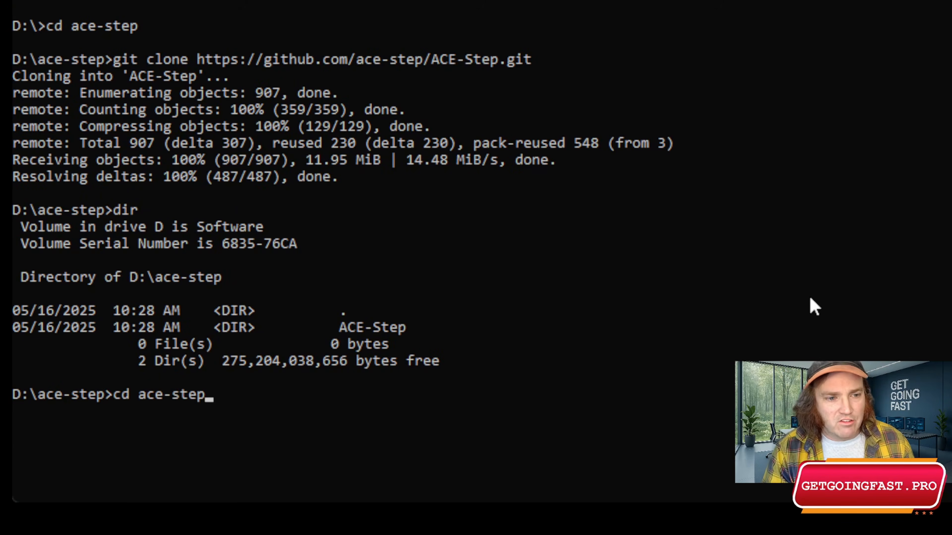
{"action": "key", "text": "Return"}
{"action": "type", "text": "dir"}
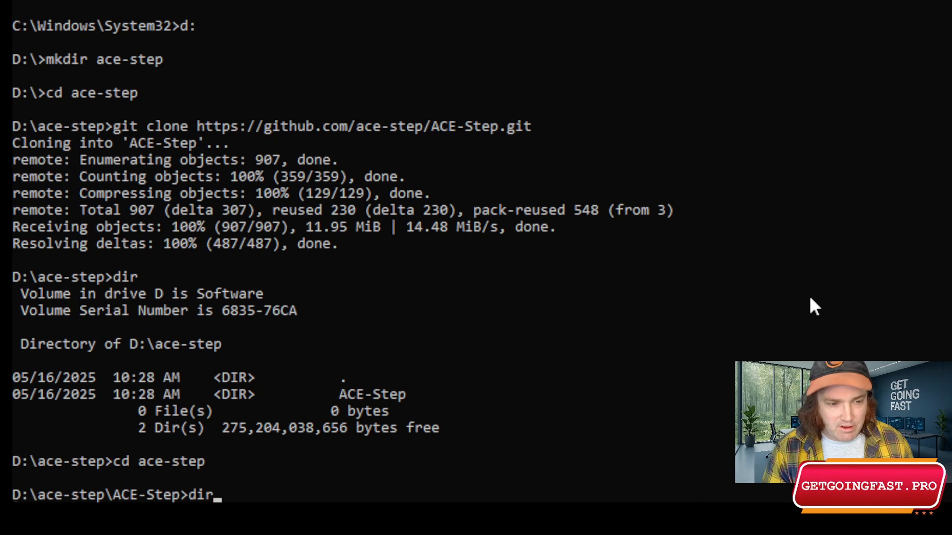
{"action": "key", "text": "Return"}
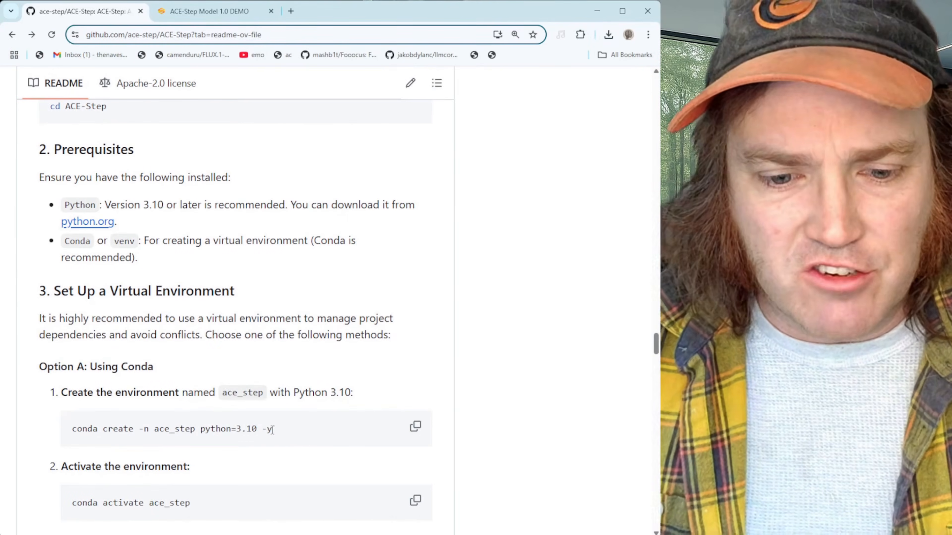
- Examine the conda create command for the ace_step environment in the README, including its python=3.10 part
{"action": "left_click_drag", "start_coordinate": [272, 430], "coordinate": [203, 430]}
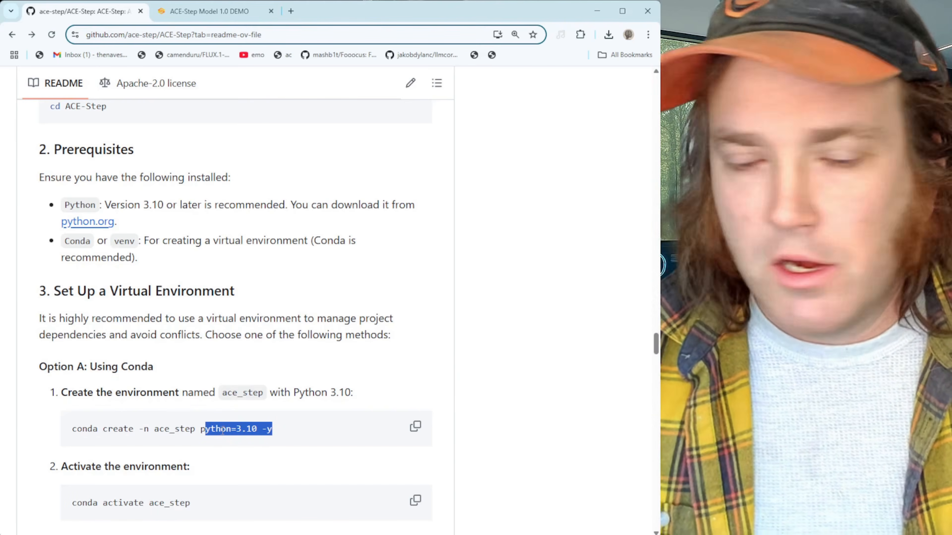
{"action": "left_click", "coordinate": [277, 432]}
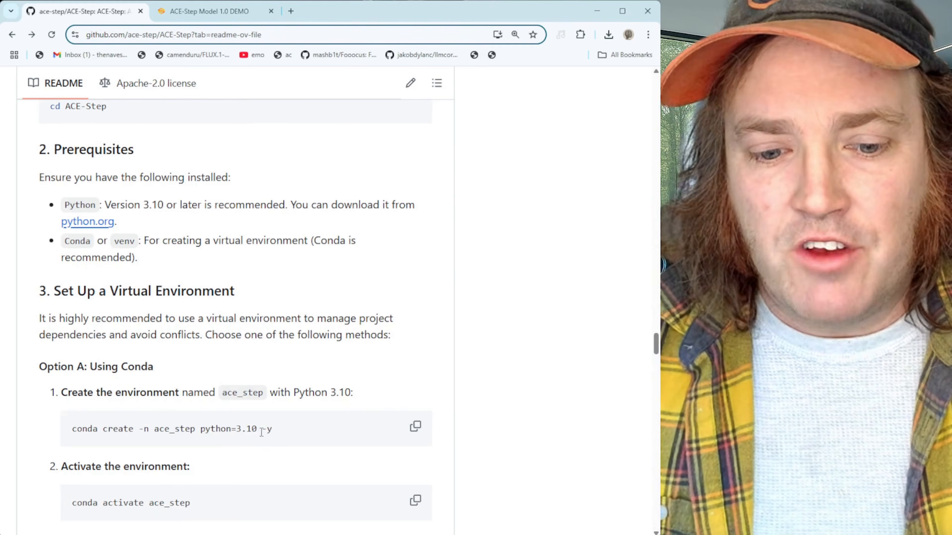
{"action": "left_click_drag", "start_coordinate": [261, 432], "coordinate": [201, 430]}
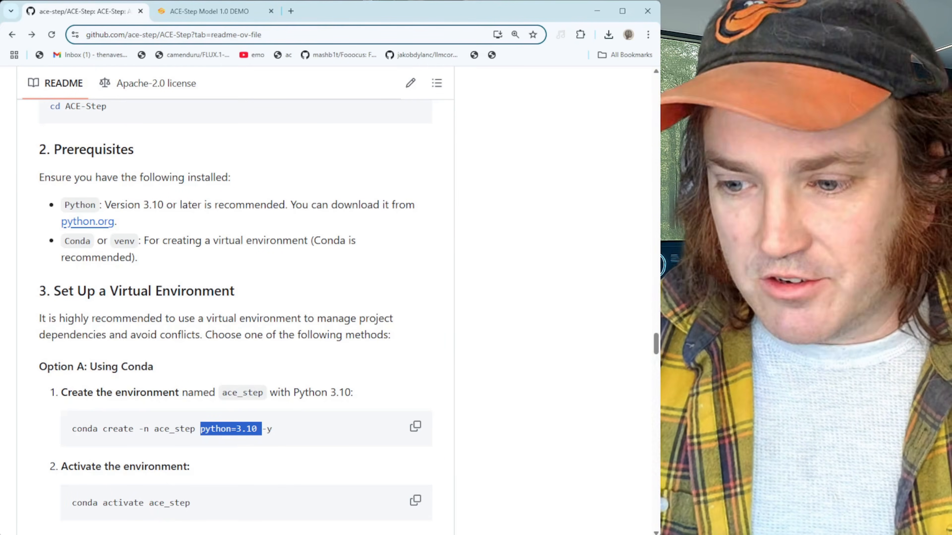
{"action": "key", "text": "alt+Tab"}
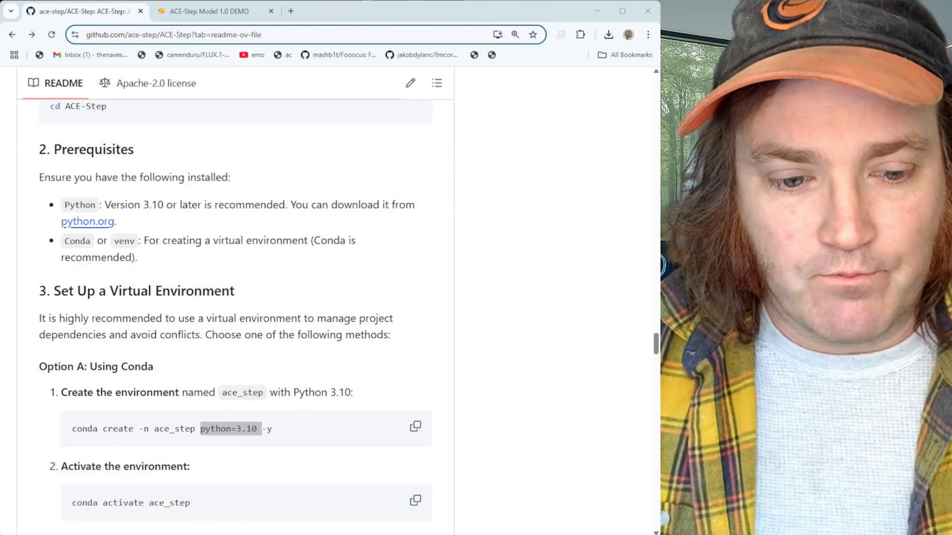
{"action": "scroll", "coordinate": [235, 300], "scroll_direction": "down", "scroll_amount": 3}
{"action": "left_click_drag", "start_coordinate": [299, 323], "coordinate": [61, 320]}
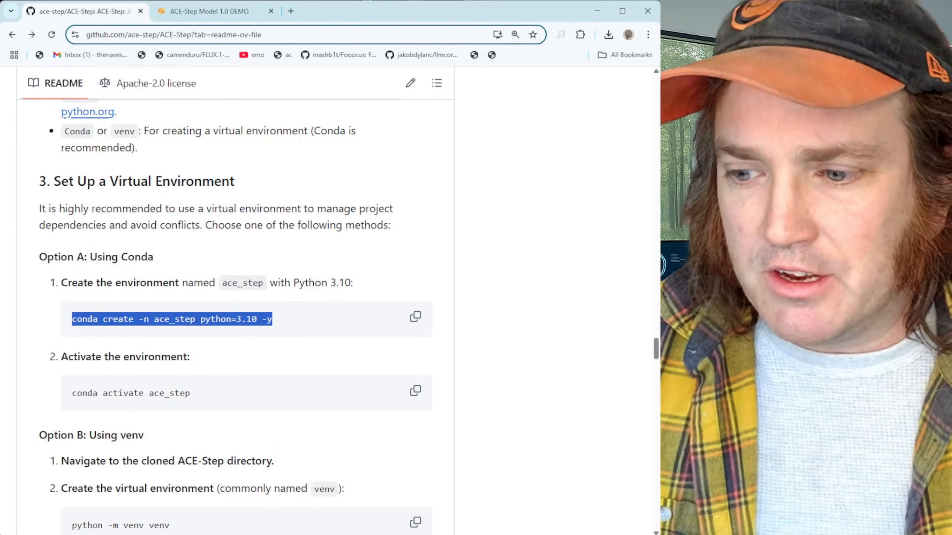
- Switch to Command Prompt, clear the screen and enter python -m venv venv at the ACE-Step prompt without running it
{"action": "key", "text": "super"}
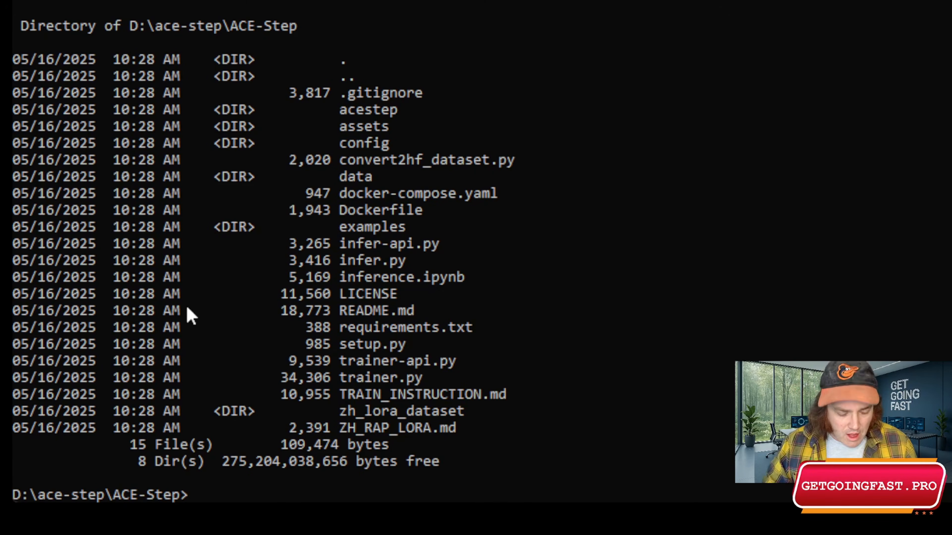
{"action": "type", "text": "ls"}
{"action": "key", "text": "Return"}
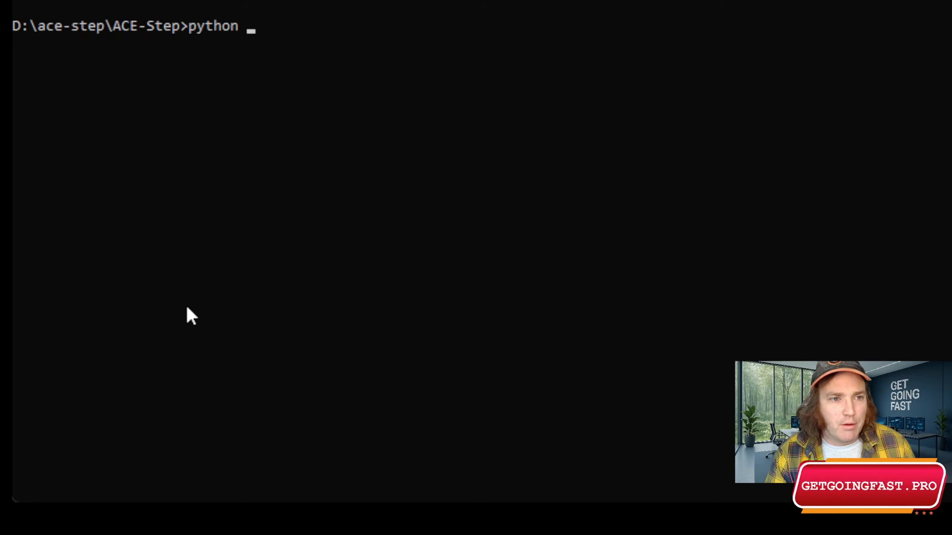
{"action": "type", "text": "python -m venv venv"}
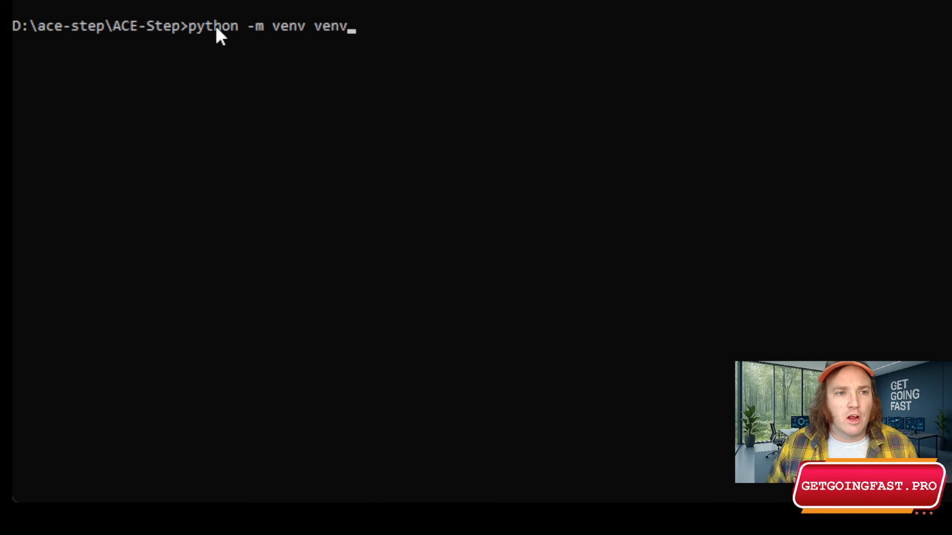
- Examine the parts of the entered command: python, the -m option, the venv module and the environment folder name
{"action": "left_click_drag", "start_coordinate": [215, 26], "coordinate": [231, 28]}
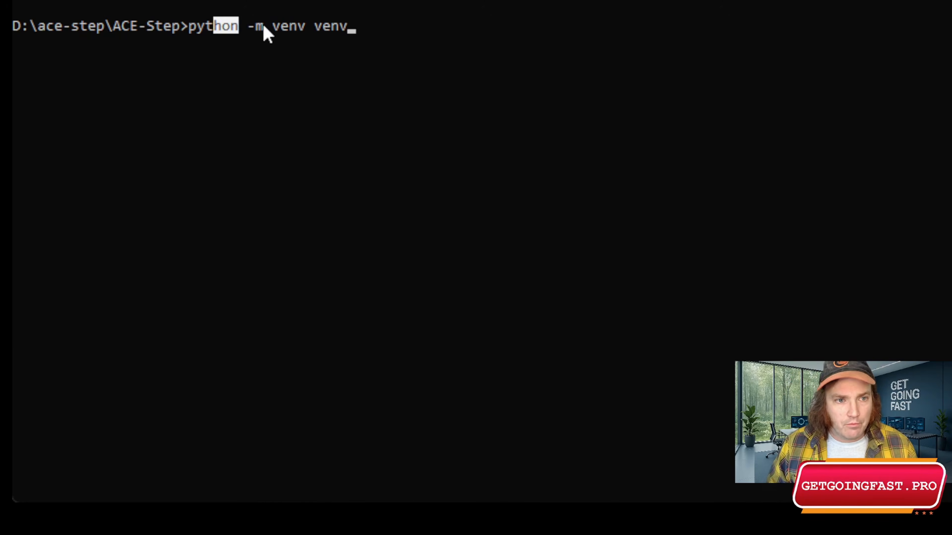
{"action": "left_click", "coordinate": [255, 28]}
{"action": "left_click_drag", "start_coordinate": [254, 28], "coordinate": [264, 28]}
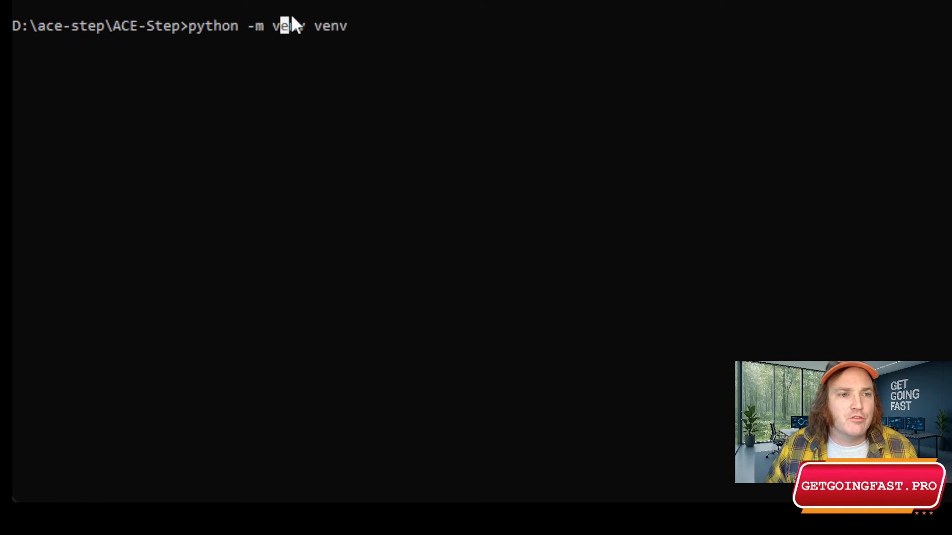
{"action": "double_click", "coordinate": [285, 33]}
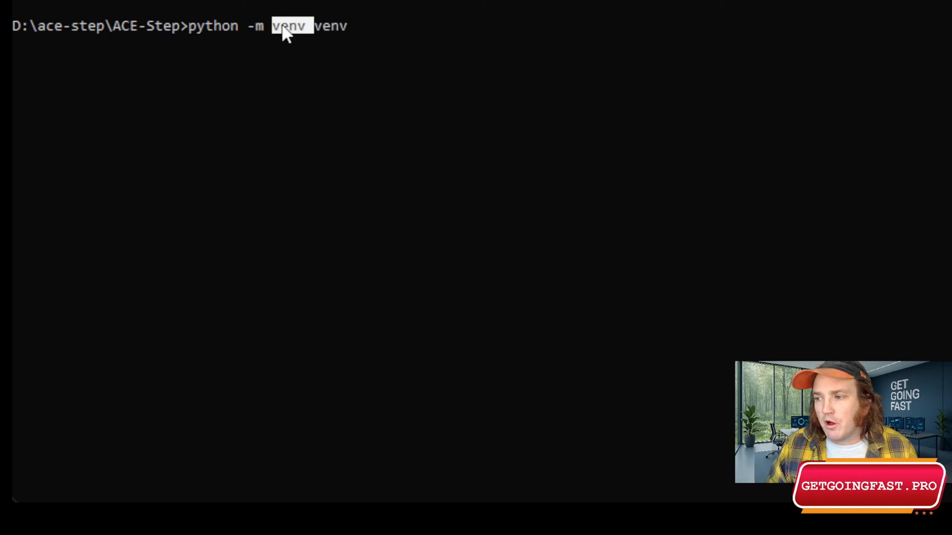
{"action": "left_click", "coordinate": [285, 26]}
{"action": "left_click", "coordinate": [334, 25]}
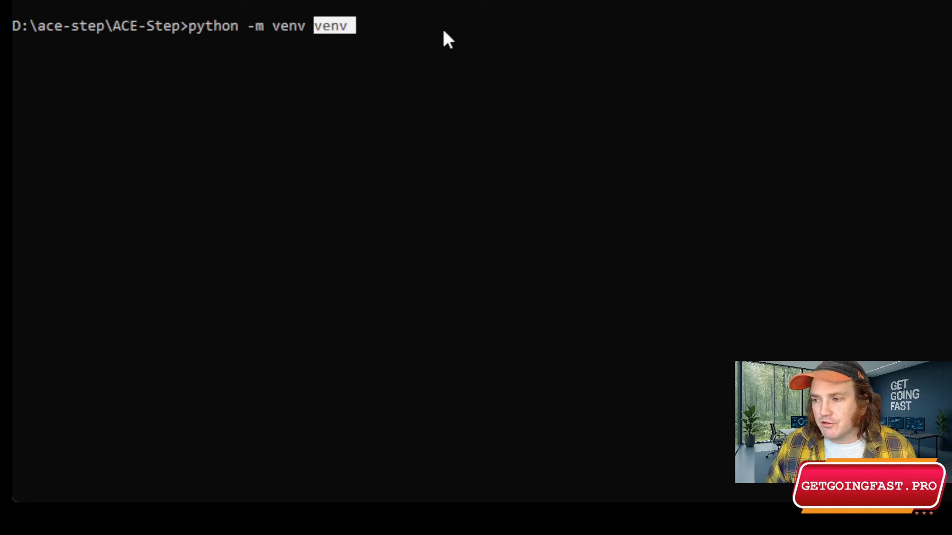
- Try myven as the environment folder name in the command, and restore the name venv
{"action": "type", "text": "m"}
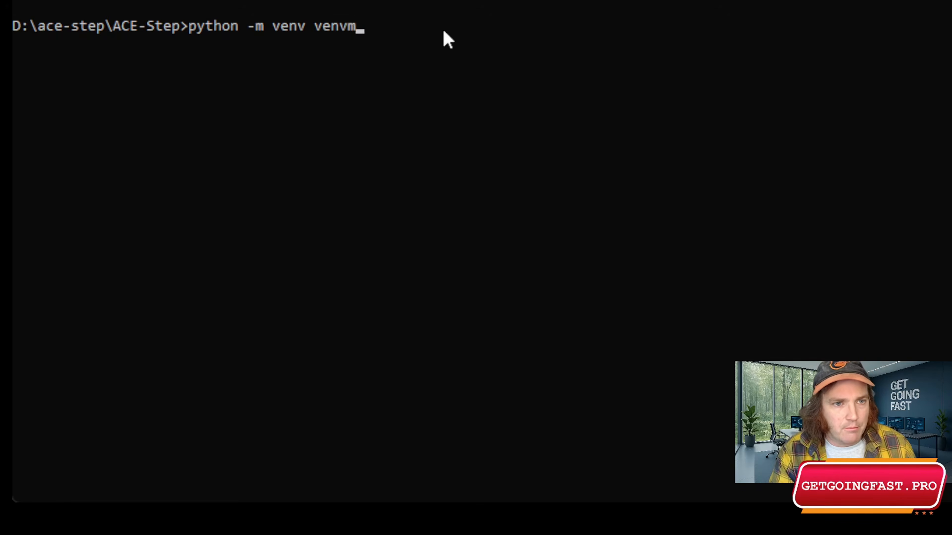
{"action": "key", "text": "BackSpace"}
{"action": "key", "text": "BackSpace"}
{"action": "key", "text": "BackSpace"}
{"action": "key", "text": "BackSpace"}
{"action": "key", "text": "BackSpace"}
{"action": "type", "text": "myven"}
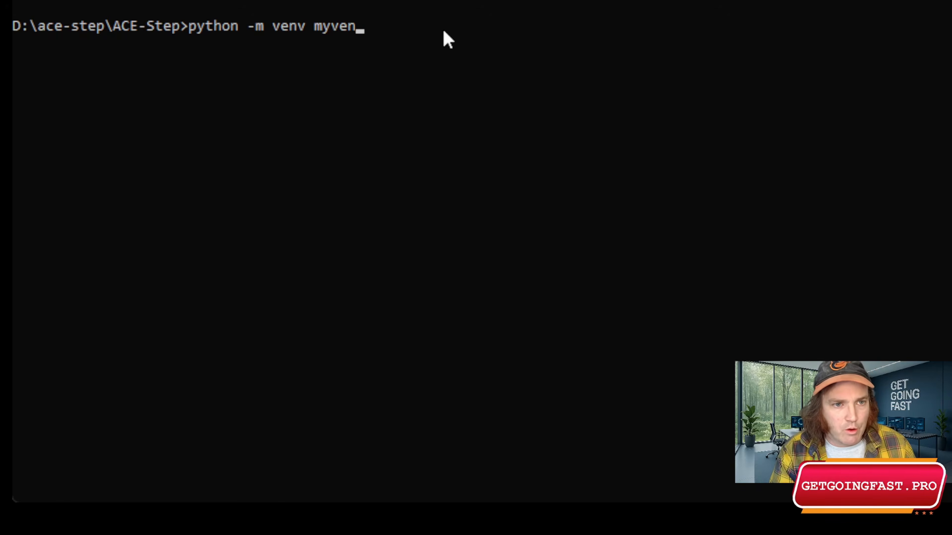
{"action": "key", "text": "BackSpace"}
{"action": "key", "text": "BackSpace"}
{"action": "key", "text": "BackSpace"}
{"action": "key", "text": "BackSpace"}
{"action": "key", "text": "BackSpace"}
{"action": "key", "text": "BackSpace"}
{"action": "type", "text": "venv"}
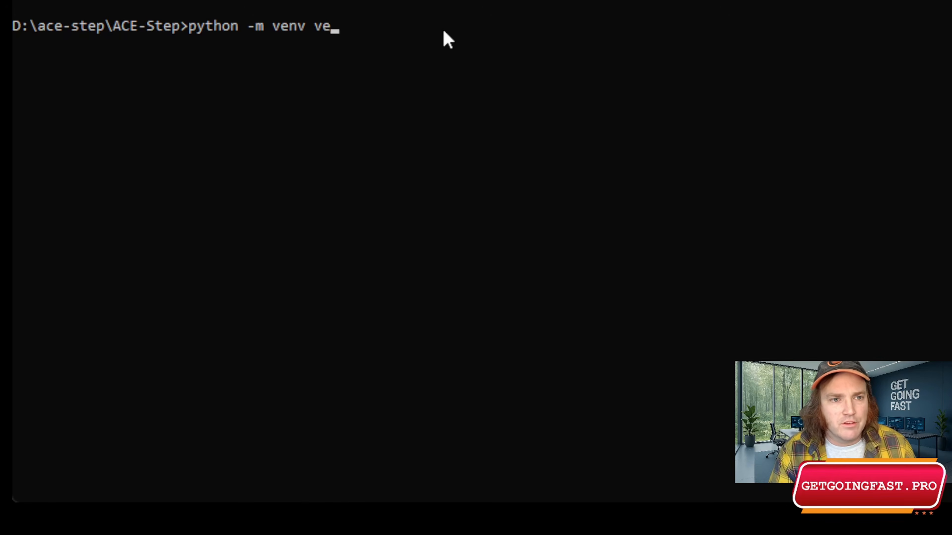
- Erase the unexecuted venv creation command from the prompt
{"action": "key", "text": "BackSpace"}
{"action": "key", "text": "BackSpace"}
{"action": "key", "text": "BackSpace"}
{"action": "key", "text": "BackSpace"}
{"action": "key", "text": "BackSpace"}
{"action": "key", "text": "BackSpace"}
{"action": "key", "text": "BackSpace"}
{"action": "key", "text": "BackSpace"}
{"action": "key", "text": "BackSpace"}
{"action": "key", "text": "BackSpace"}
{"action": "key", "text": "BackSpace"}
{"action": "key", "text": "BackSpace"}
{"action": "key", "text": "BackSpace"}
{"action": "key", "text": "BackSpace"}
{"action": "key", "text": "BackSpace"}
{"action": "key", "text": "BackSpace"}
{"action": "key", "text": "BackSpace"}
{"action": "key", "text": "BackSpace"}
{"action": "key", "text": "BackSpace"}
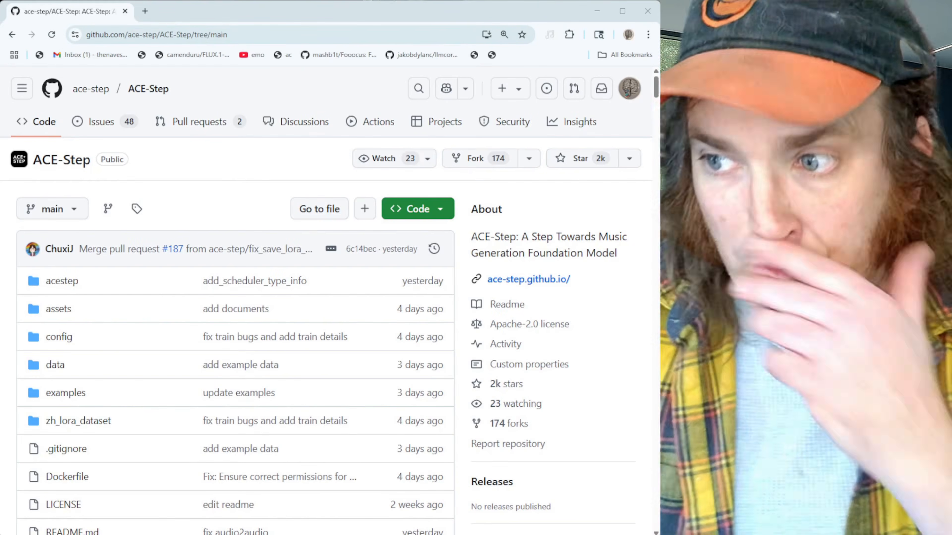
- Look through the ACE-Step repository page in the browser, from the file list down to the README's Installation section
{"action": "scroll", "coordinate": [330, 300], "scroll_direction": "down", "scroll_amount": 5}
{"action": "scroll", "coordinate": [236, 300], "scroll_direction": "down", "scroll_amount": 12}
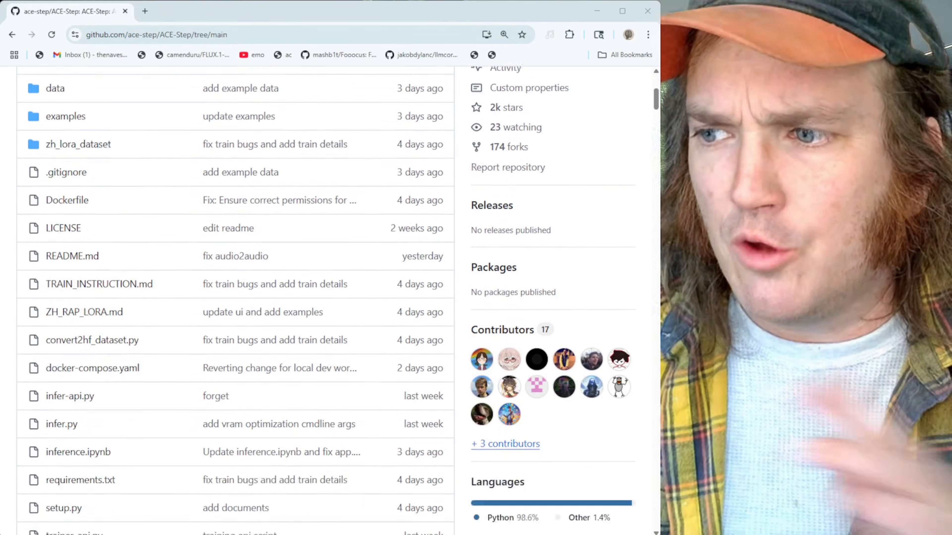
{"action": "scroll", "coordinate": [235, 300], "scroll_direction": "down", "scroll_amount": 15}
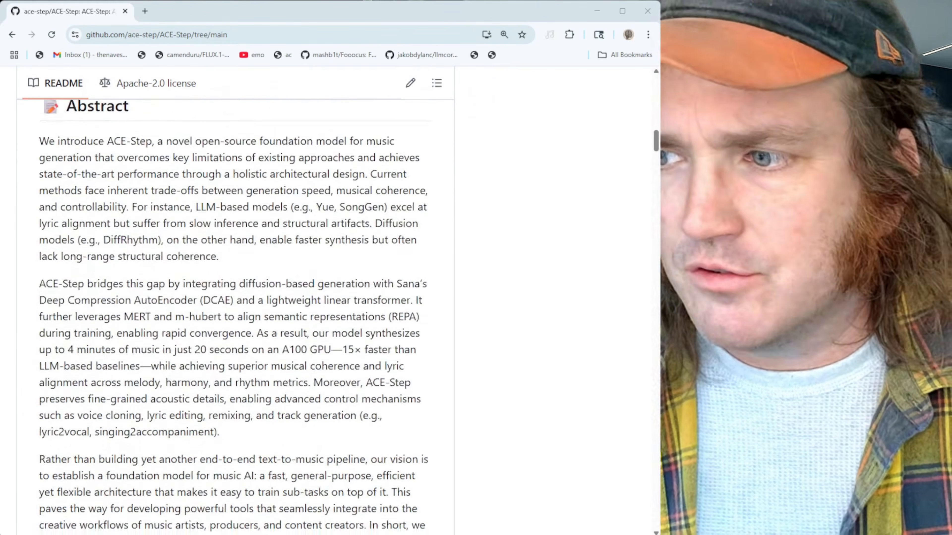
{"action": "scroll", "coordinate": [235, 300], "scroll_direction": "down", "scroll_amount": 10}
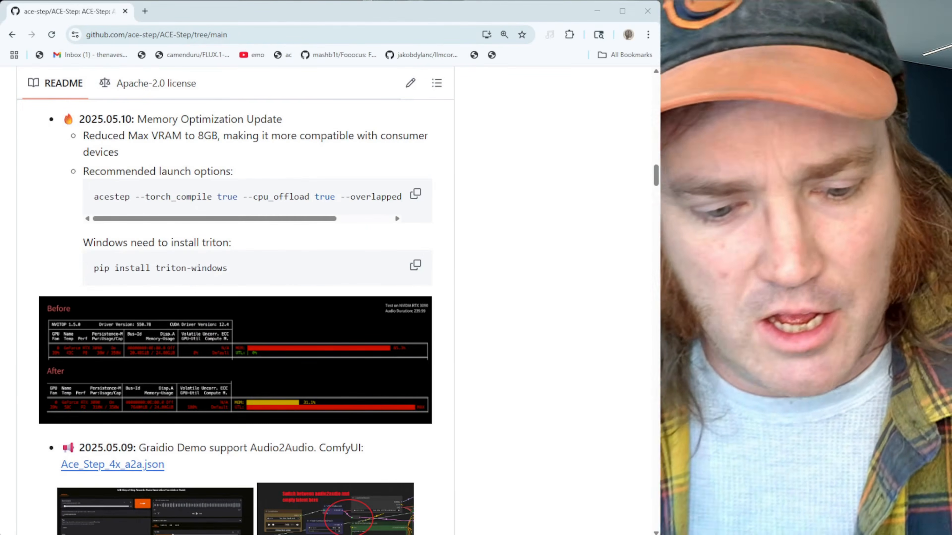
{"action": "scroll", "coordinate": [235, 300], "scroll_direction": "down", "scroll_amount": 8}
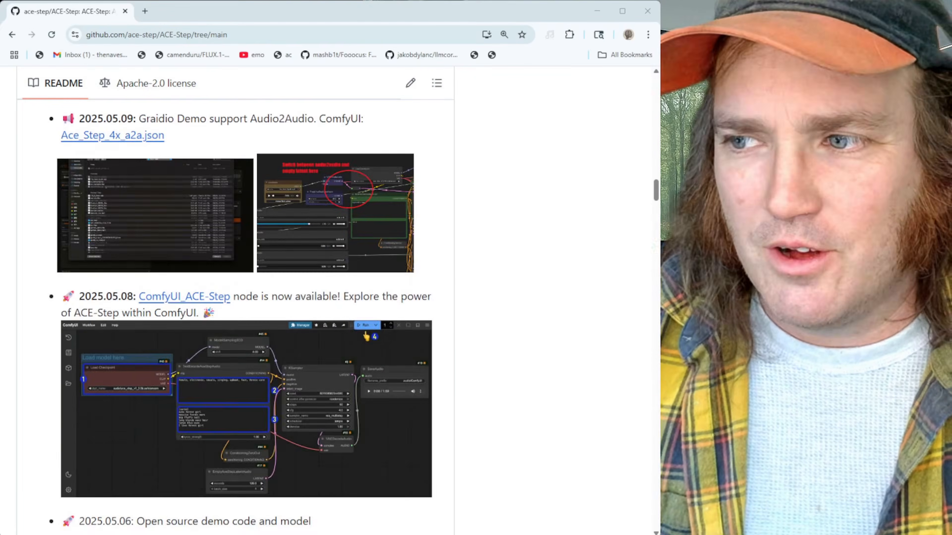
{"action": "scroll", "coordinate": [236, 300], "scroll_direction": "down", "scroll_amount": 15}
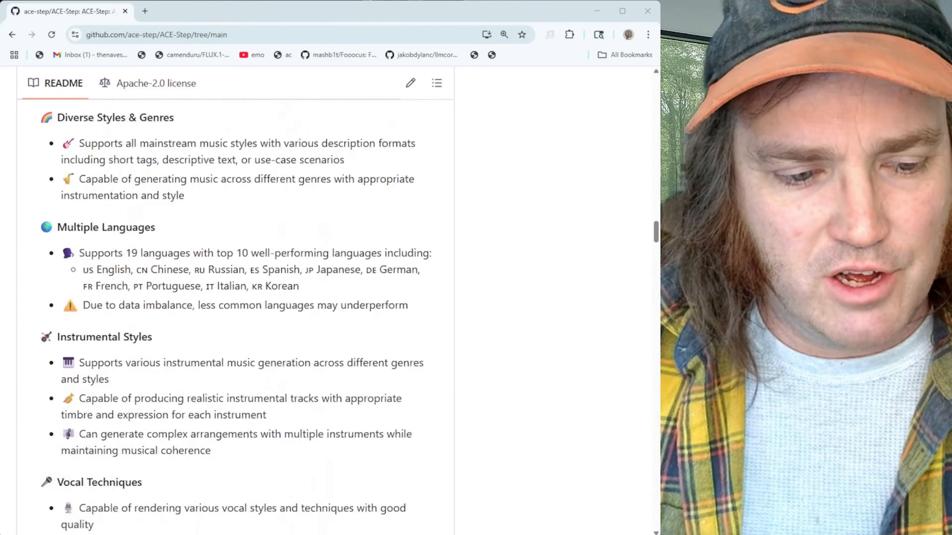
{"action": "scroll", "coordinate": [235, 300], "scroll_direction": "down", "scroll_amount": 15}
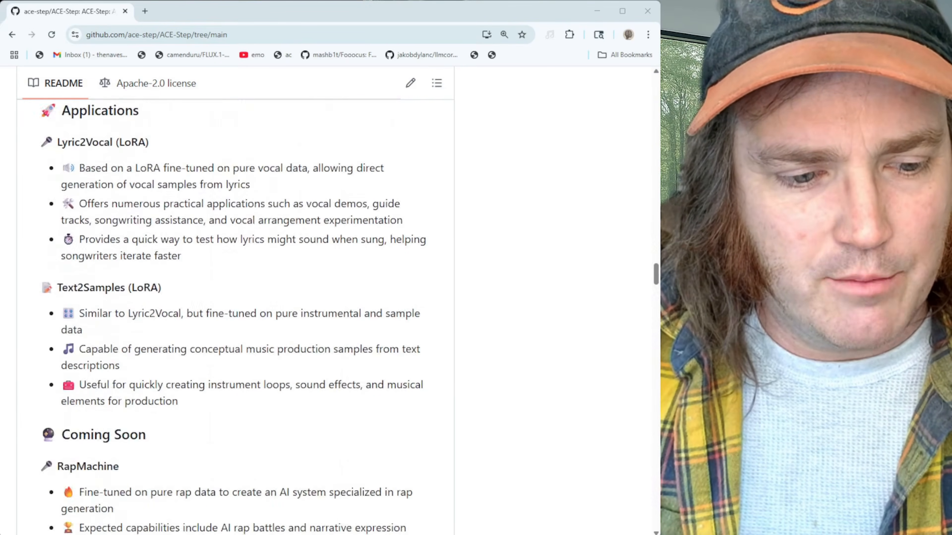
{"action": "scroll", "coordinate": [235, 299], "scroll_direction": "down", "scroll_amount": 15}
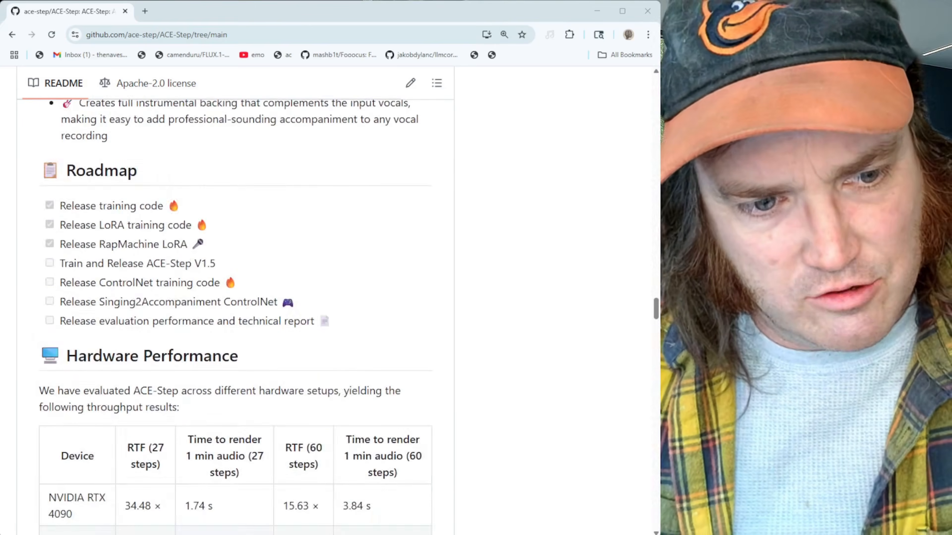
{"action": "scroll", "coordinate": [235, 300], "scroll_direction": "down", "scroll_amount": 5}
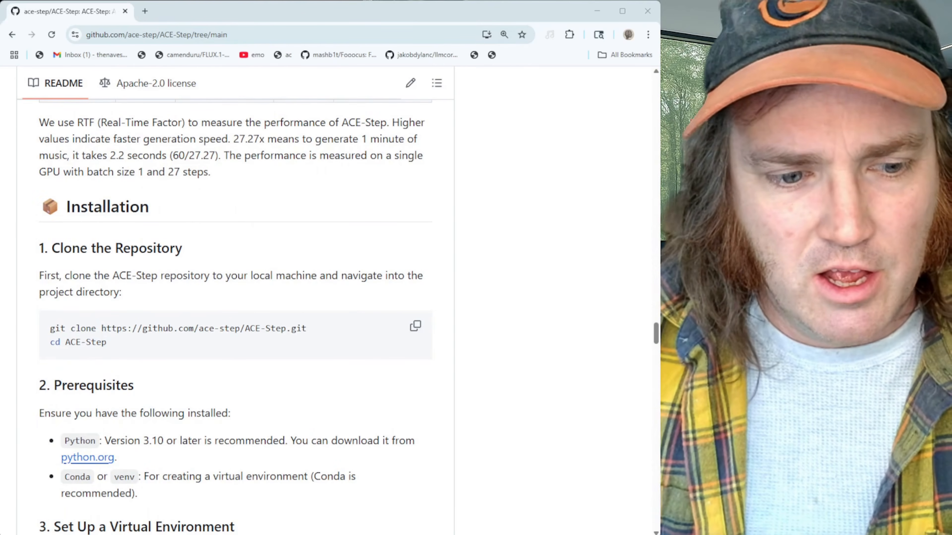
- Review the README's git clone, cd ACE-Step and conda create commands and the Python 3.10 requirement
{"action": "left_click_drag", "start_coordinate": [307, 329], "coordinate": [26, 333]}
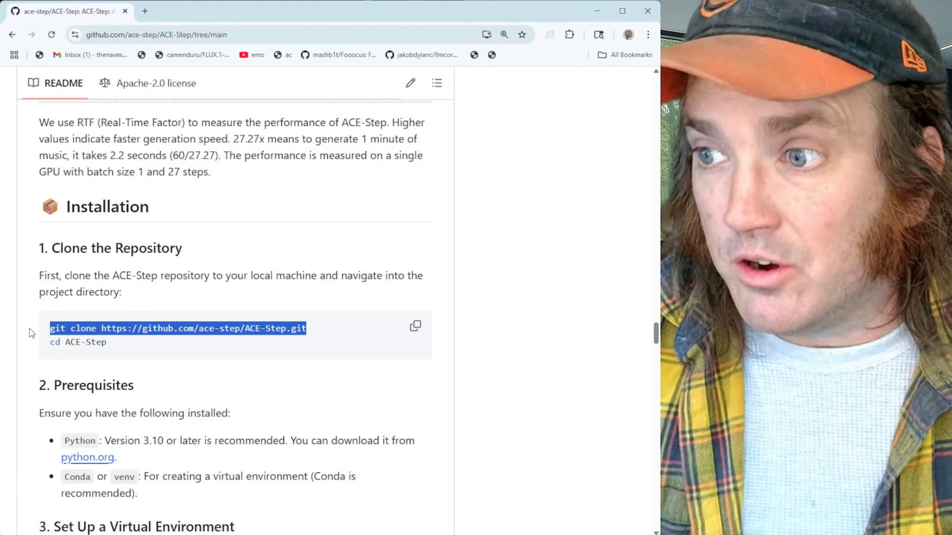
{"action": "left_click_drag", "start_coordinate": [128, 342], "coordinate": [47, 345]}
{"action": "scroll", "coordinate": [213, 372], "scroll_direction": "down", "scroll_amount": 5}
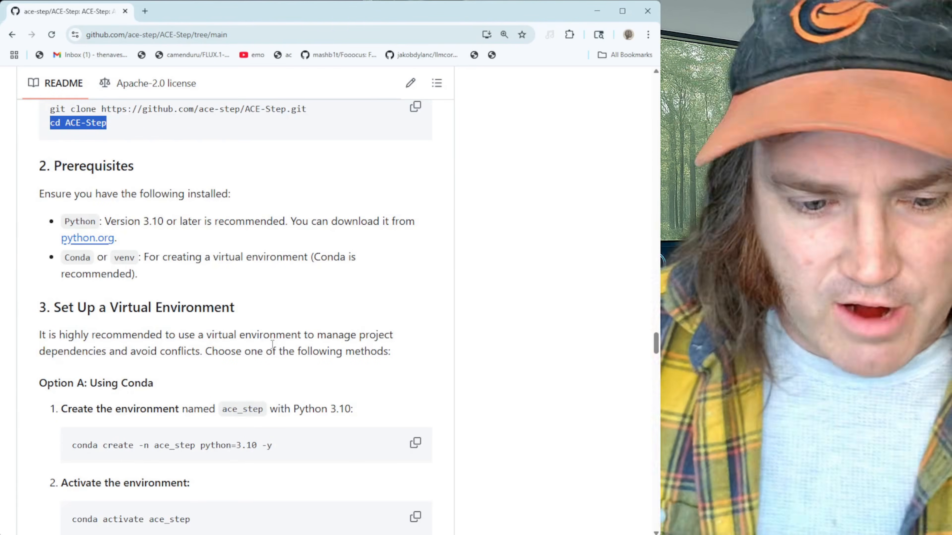
{"action": "scroll", "coordinate": [273, 343], "scroll_direction": "down", "scroll_amount": 2}
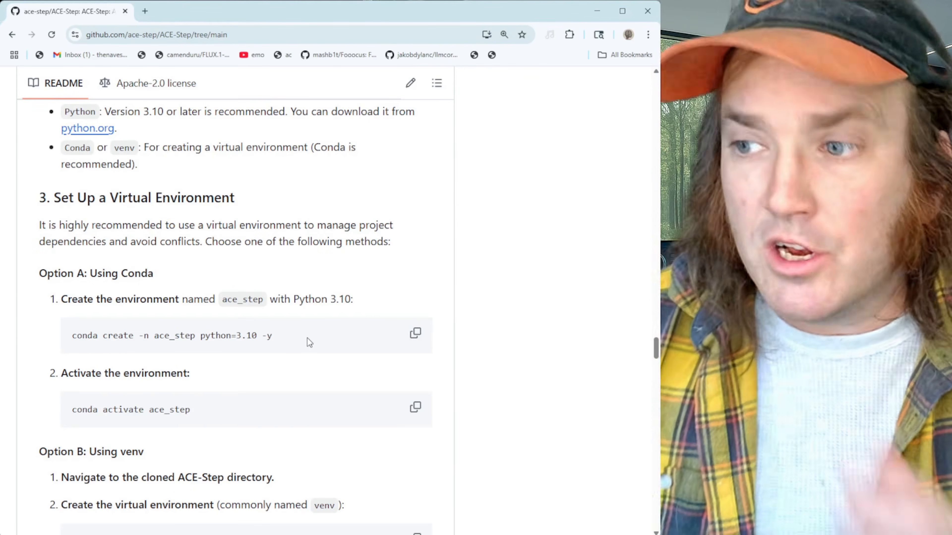
{"action": "left_click_drag", "start_coordinate": [307, 338], "coordinate": [53, 339]}
{"action": "left_click", "coordinate": [352, 305]}
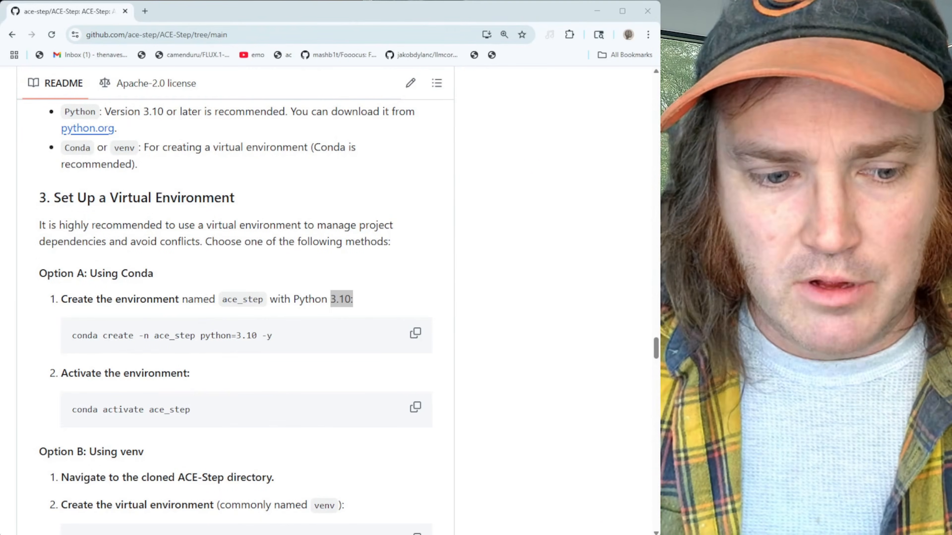
- Review the README's Option B venv creation and activation commands and the Install Dependencies instructions
{"action": "scroll", "coordinate": [236, 300], "scroll_direction": "down", "scroll_amount": 5}
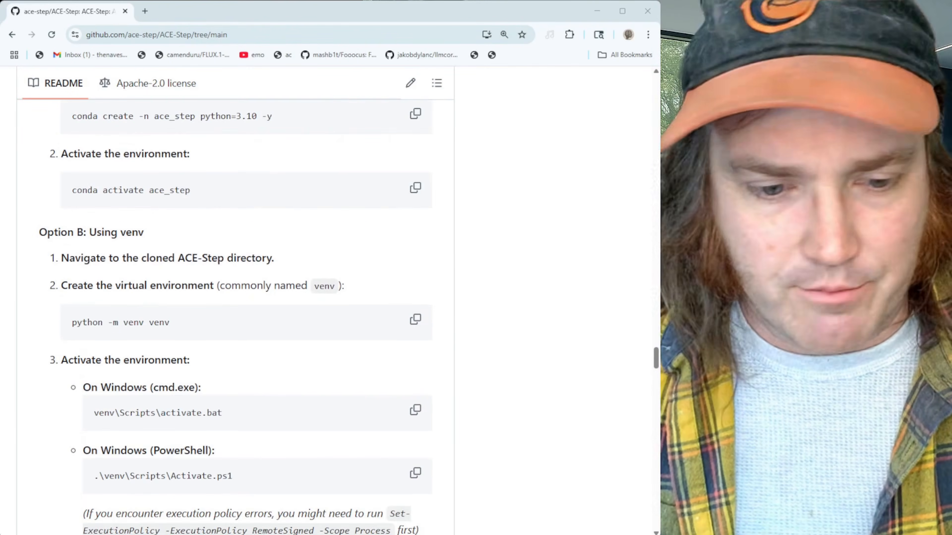
{"action": "scroll", "coordinate": [236, 319], "scroll_direction": "down", "scroll_amount": 3}
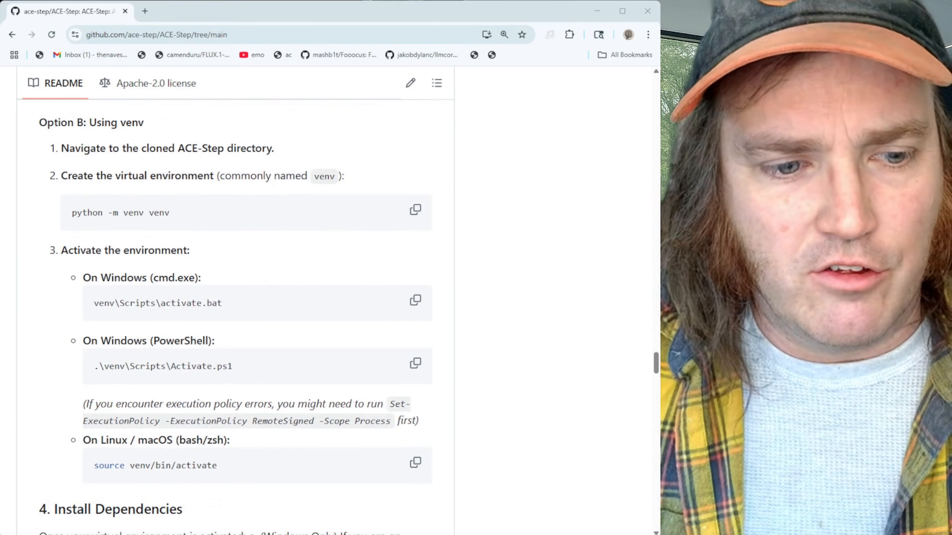
{"action": "left_click_drag", "start_coordinate": [176, 216], "coordinate": [71, 218]}
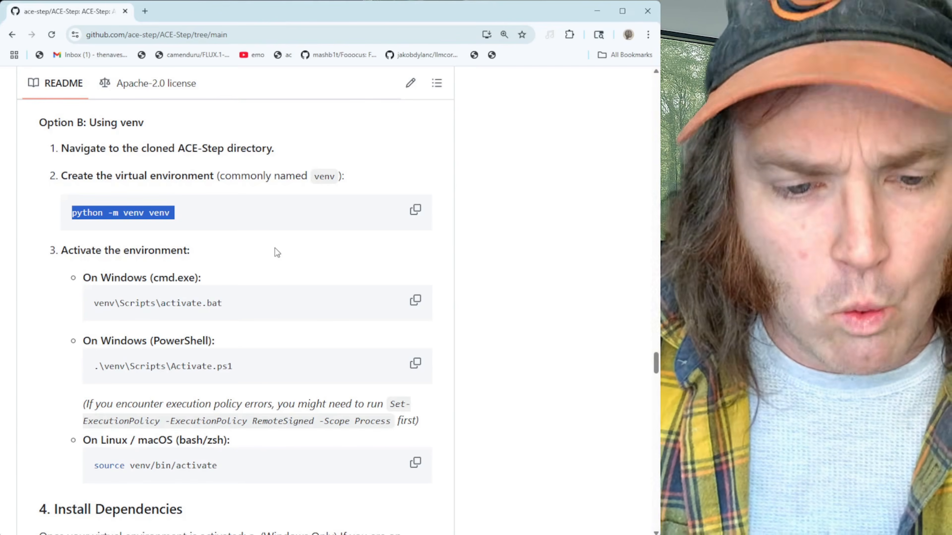
{"action": "scroll", "coordinate": [275, 249], "scroll_direction": "down", "scroll_amount": 5}
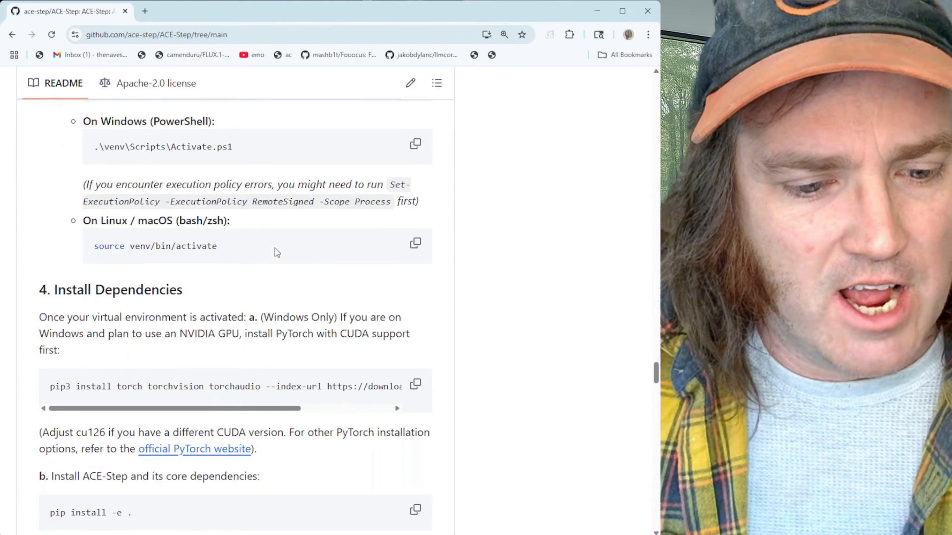
{"action": "scroll", "coordinate": [275, 249], "scroll_direction": "down", "scroll_amount": 6}
{"action": "scroll", "coordinate": [194, 203], "scroll_direction": "up", "scroll_amount": 3}
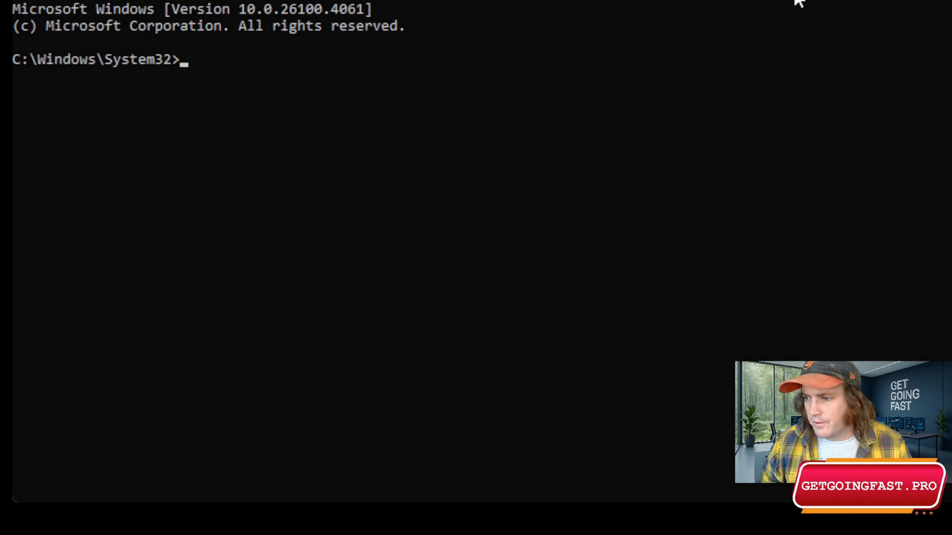
- Switch to the new Command Prompt session and change to the D: drive
{"action": "type", "text": "d"}
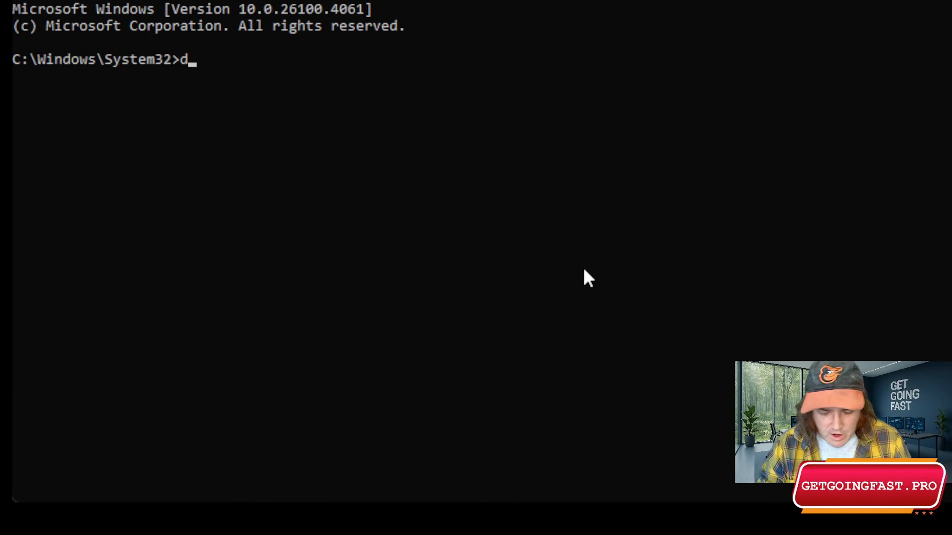
{"action": "type", "text": ":"}
{"action": "key", "text": "Return"}
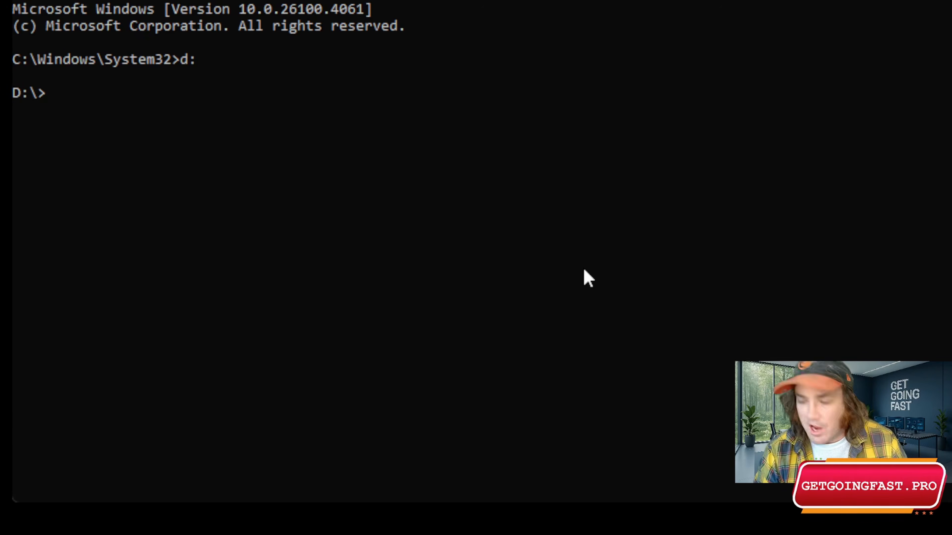
- Try to change into an ai-tools folder on the D: drive
{"action": "type", "text": "mkd"}
{"action": "key", "text": "BackSpace"}
{"action": "key", "text": "BackSpace"}
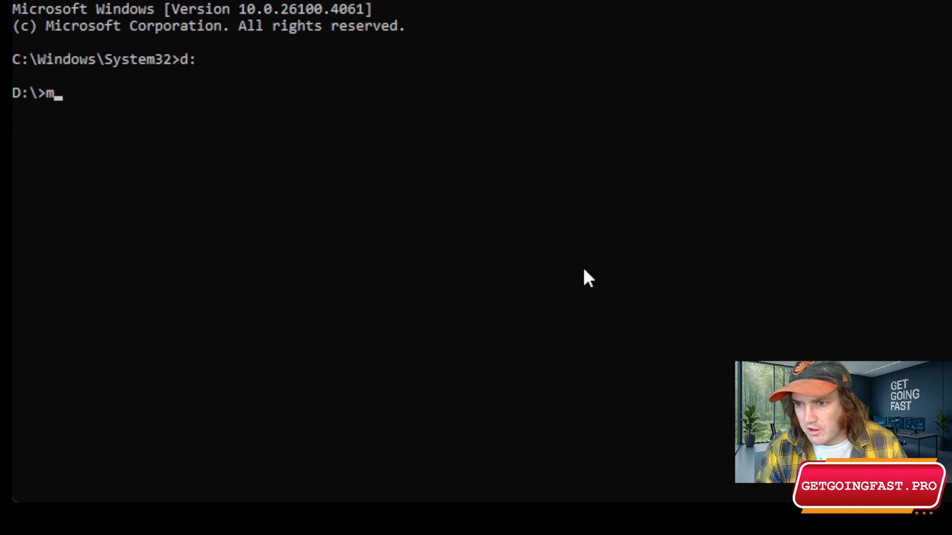
{"action": "key", "text": "BackSpace"}
{"action": "type", "text": "cd ai-"}
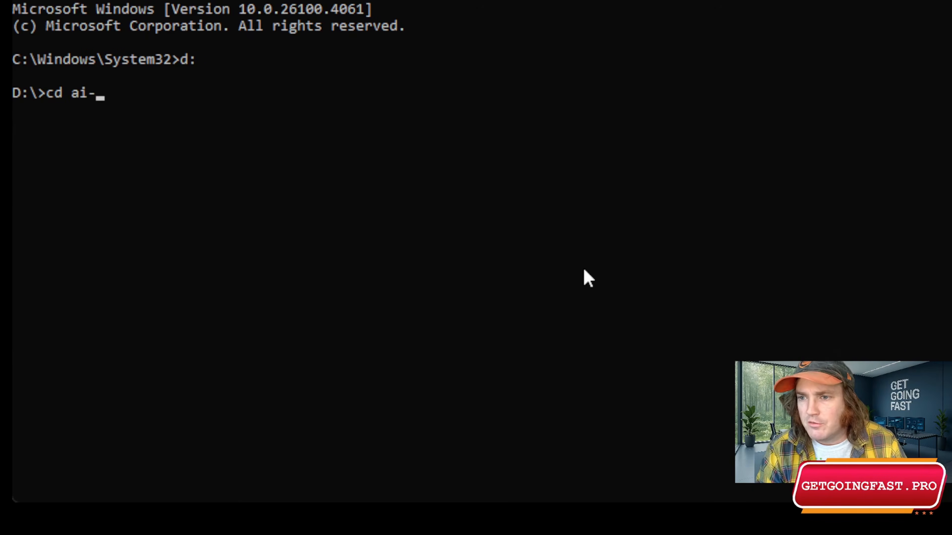
{"action": "type", "text": "tools"}
{"action": "key", "text": "Return"}
- Create a folder named ai-tools on the D: drive and change into it
{"action": "type", "text": "mkdir "}
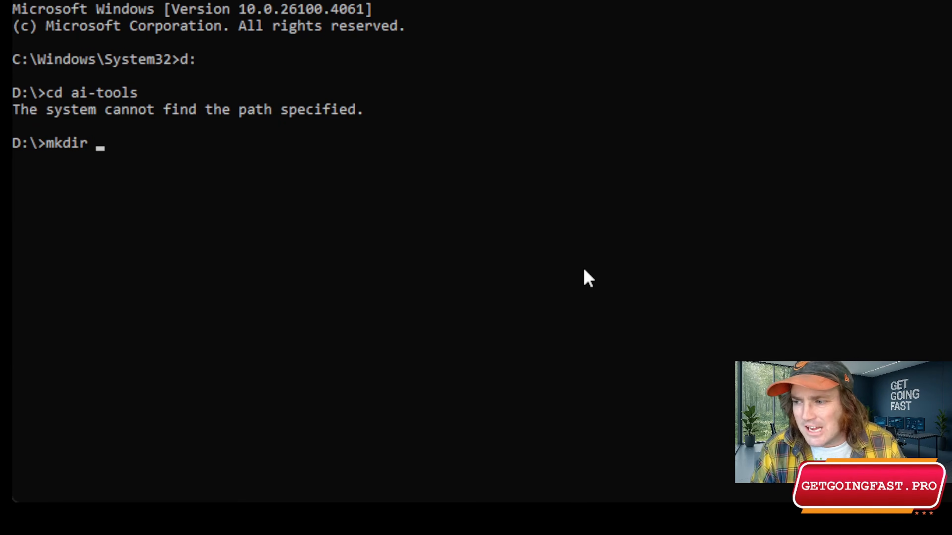
{"action": "type", "text": "ai-tools"}
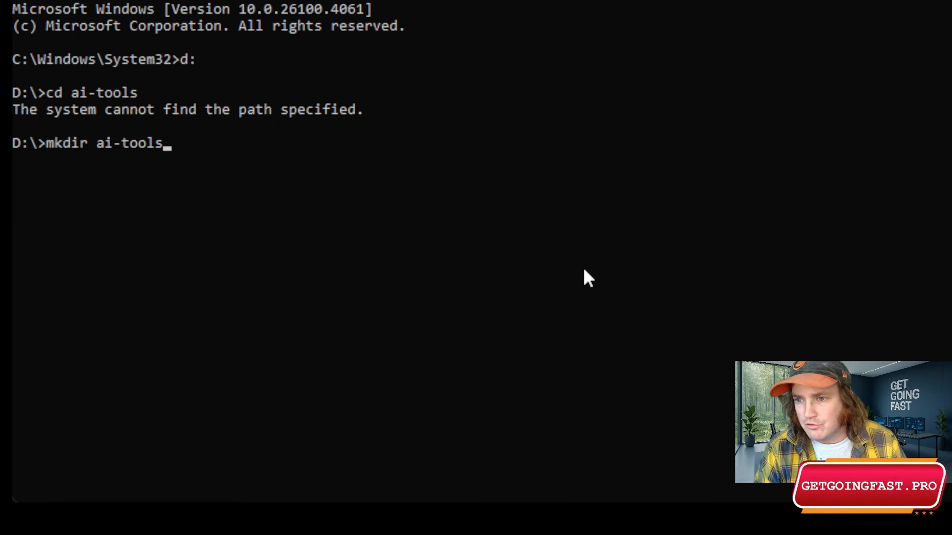
{"action": "key", "text": "Return"}
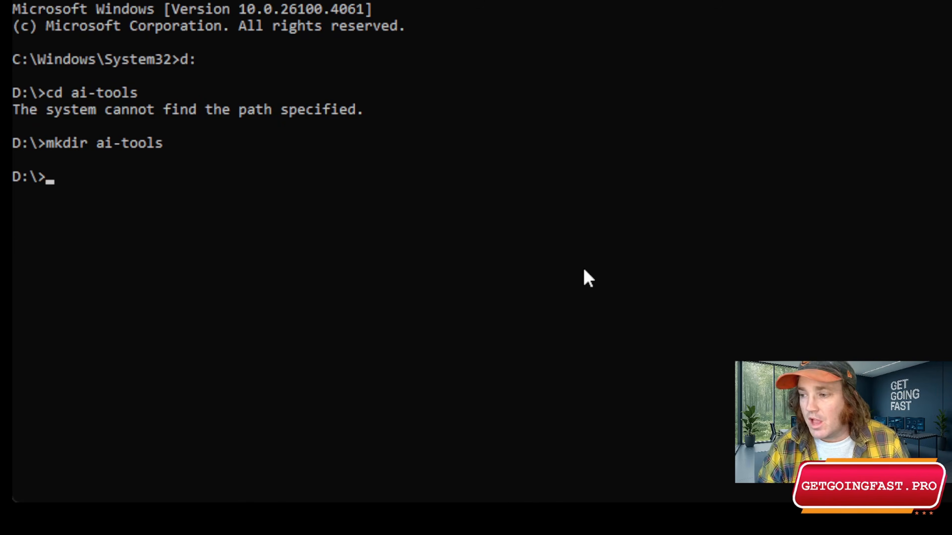
{"action": "type", "text": "cd ai-"}
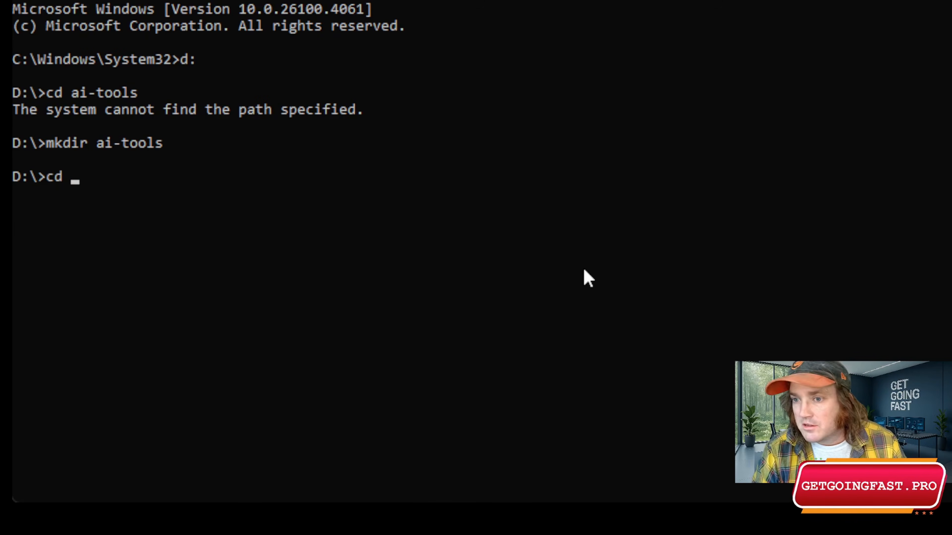
{"action": "type", "text": "tools"}
{"action": "key", "text": "Return"}
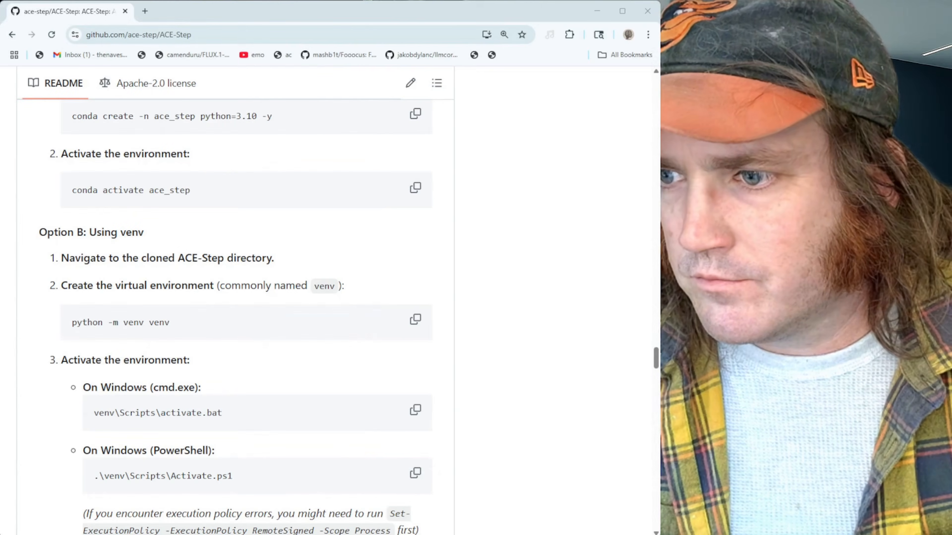
- Copy the ACE-Step repository's GitHub URL from the browser and clear the address
{"action": "left_click", "coordinate": [299, 34]}
{"action": "key", "text": "ctrl+c"}
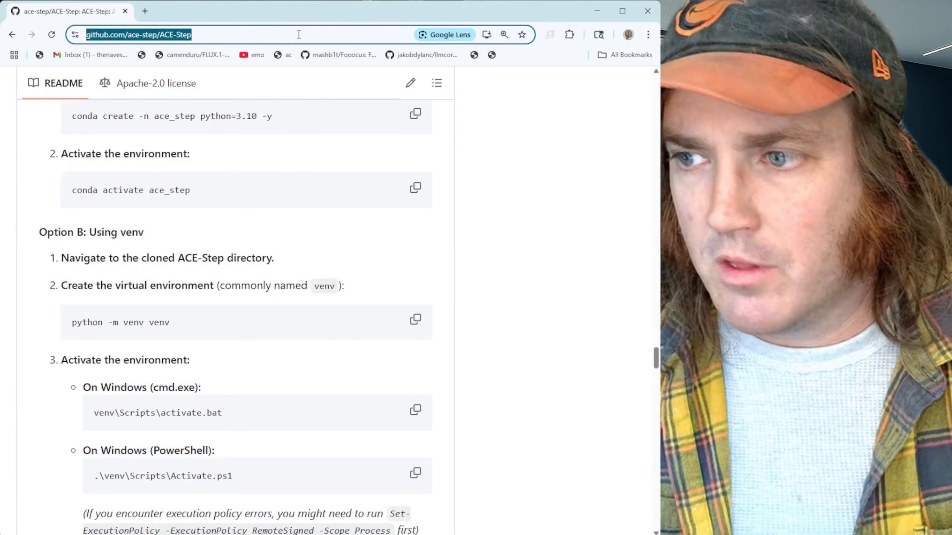
{"action": "key", "text": "BackSpace"}
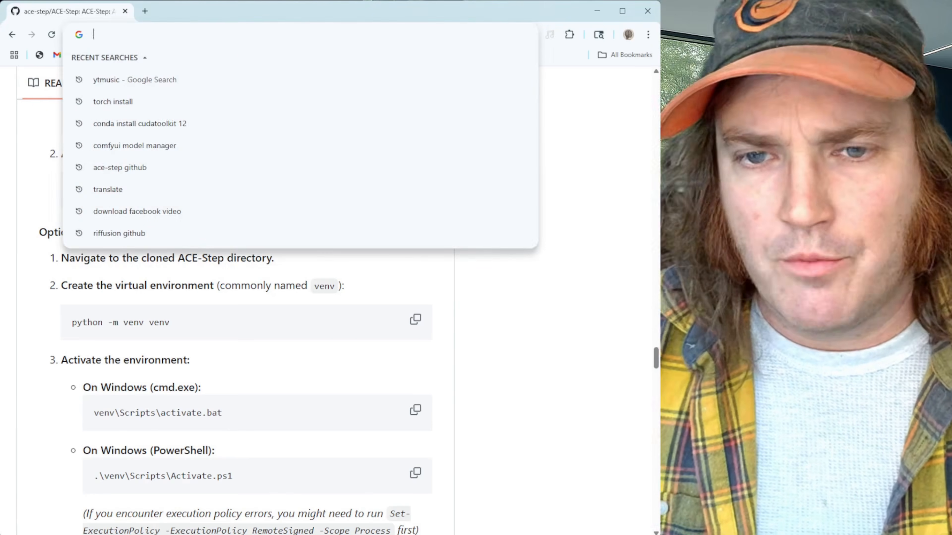
{"action": "key", "text": "alt+Tab"}
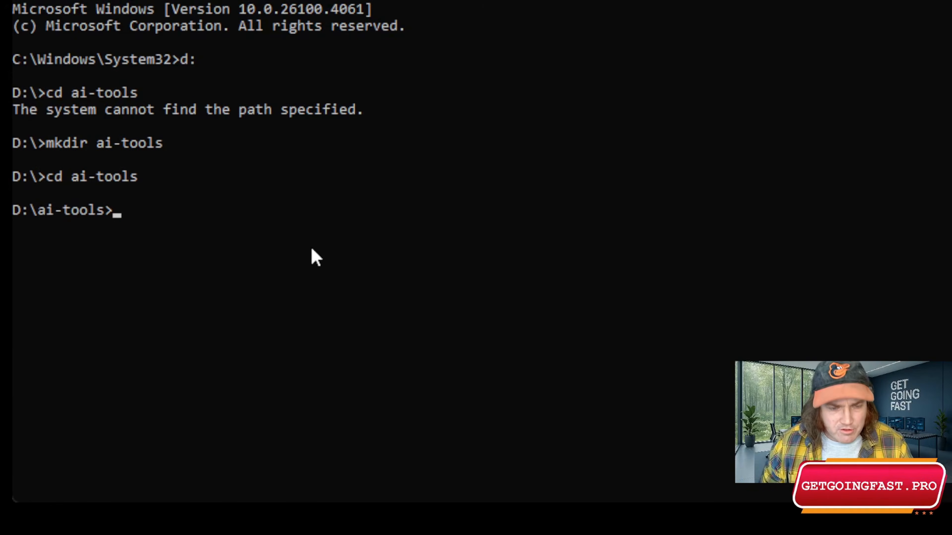
{"action": "type", "text": "git "}
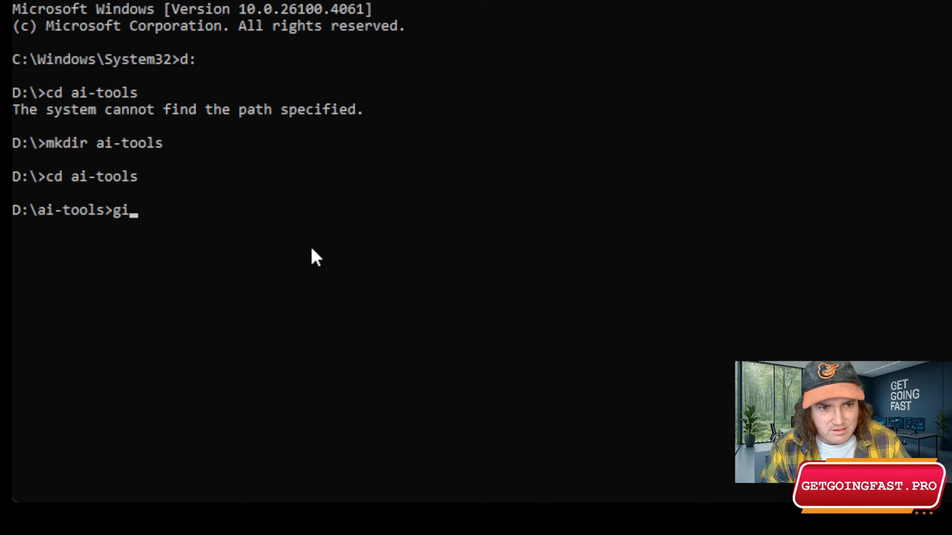
{"action": "type", "text": "clone"}
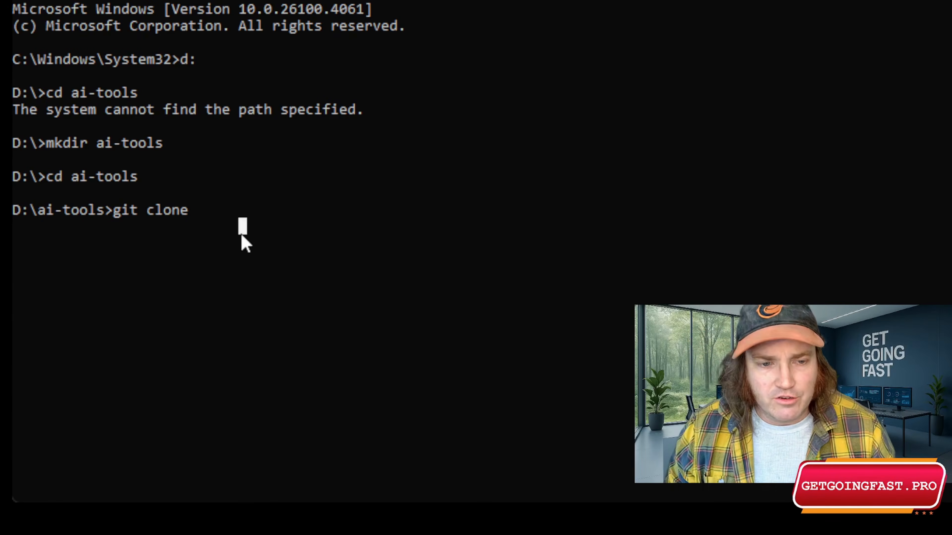
{"action": "key", "text": "ctrl+v"}
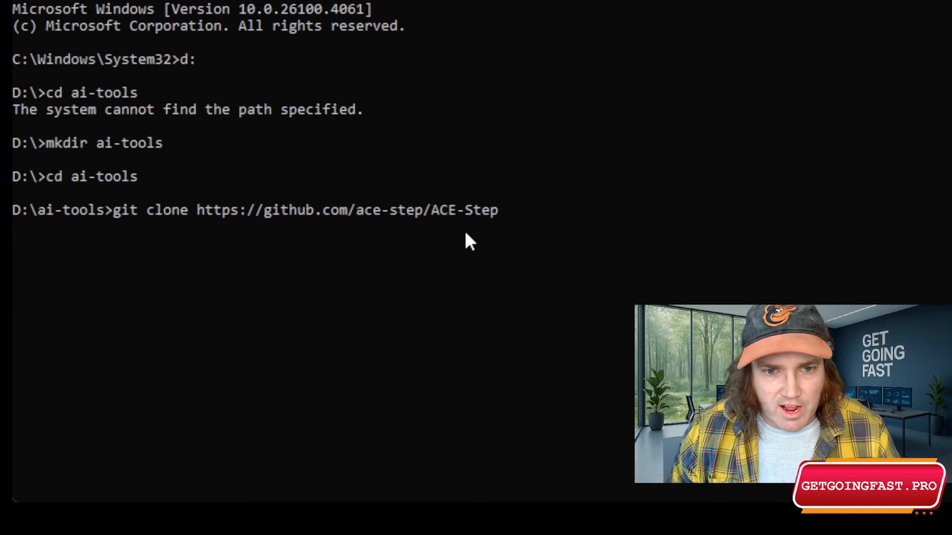
{"action": "left_click_drag", "start_coordinate": [432, 210], "coordinate": [492, 214]}
{"action": "left_click", "coordinate": [524, 212]}
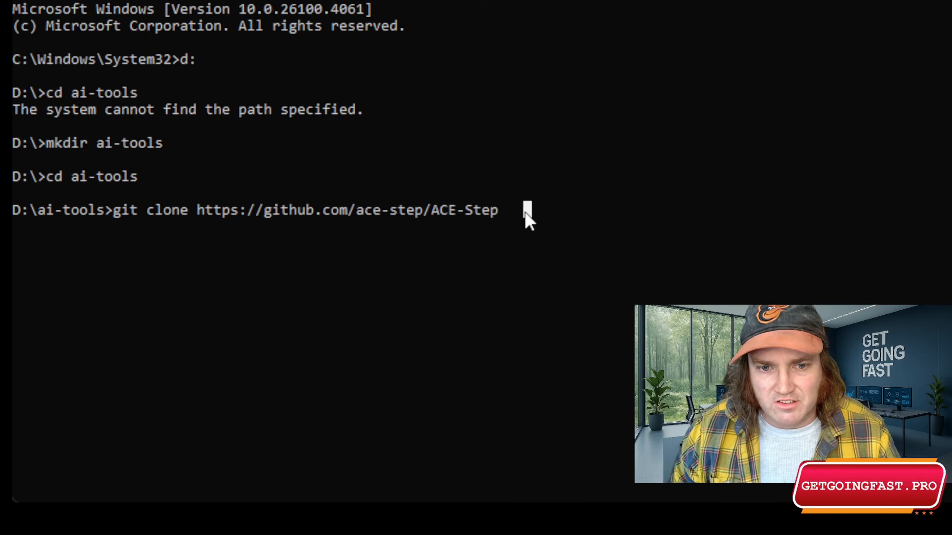
{"action": "key", "text": "Return"}
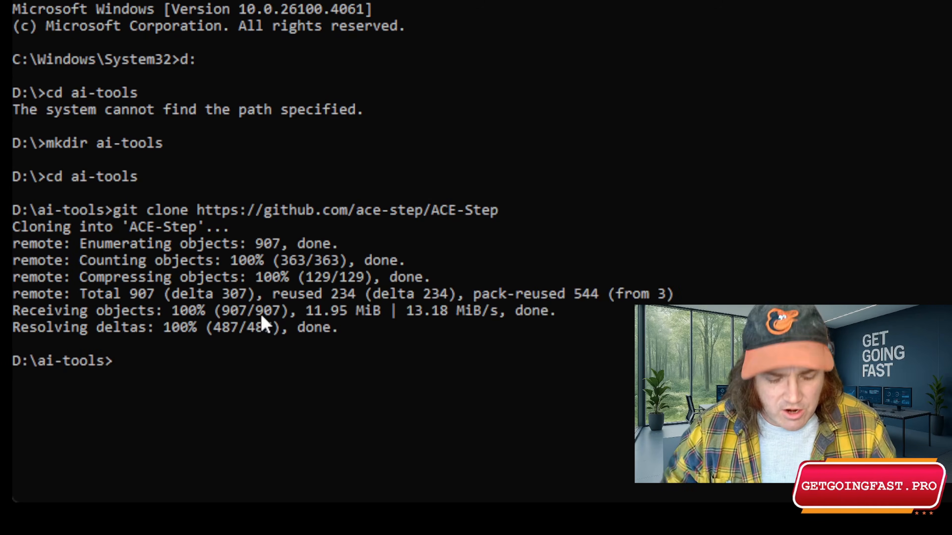
{"action": "type", "text": "dir"}
{"action": "key", "text": "Return"}
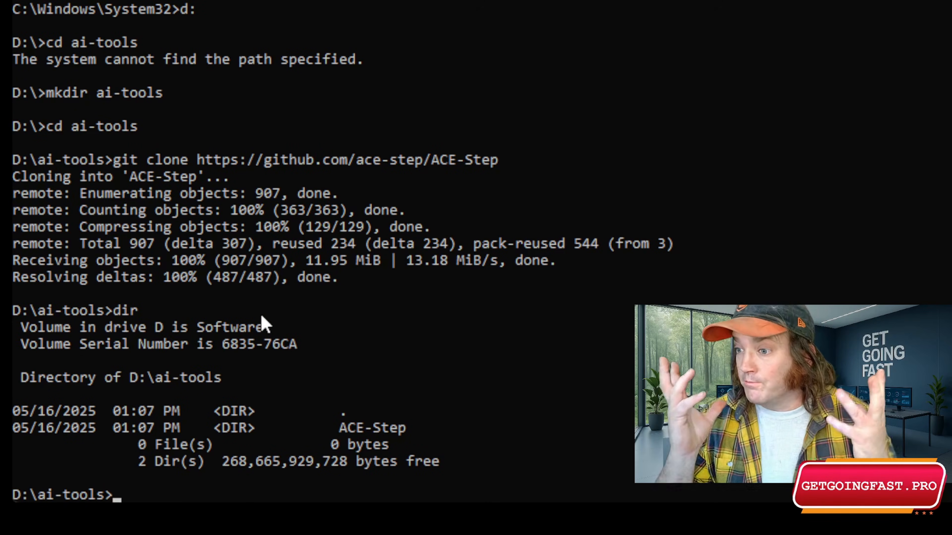
- Change into the cloned ace-step folder and list its contents
{"action": "type", "text": "cd"}
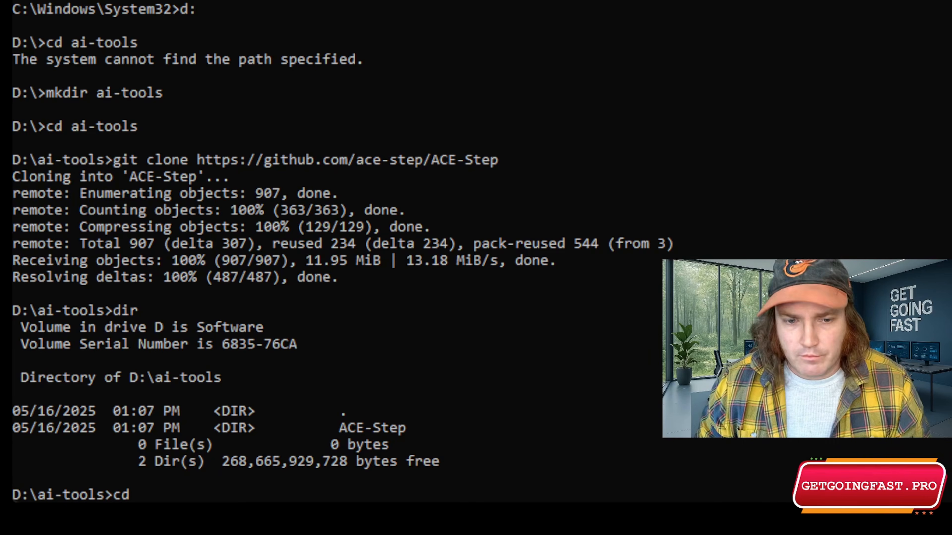
{"action": "type", "text": "ace"}
{"action": "key", "text": "BackSpace"}
{"action": "key", "text": "BackSpace"}
{"action": "key", "text": "BackSpace"}
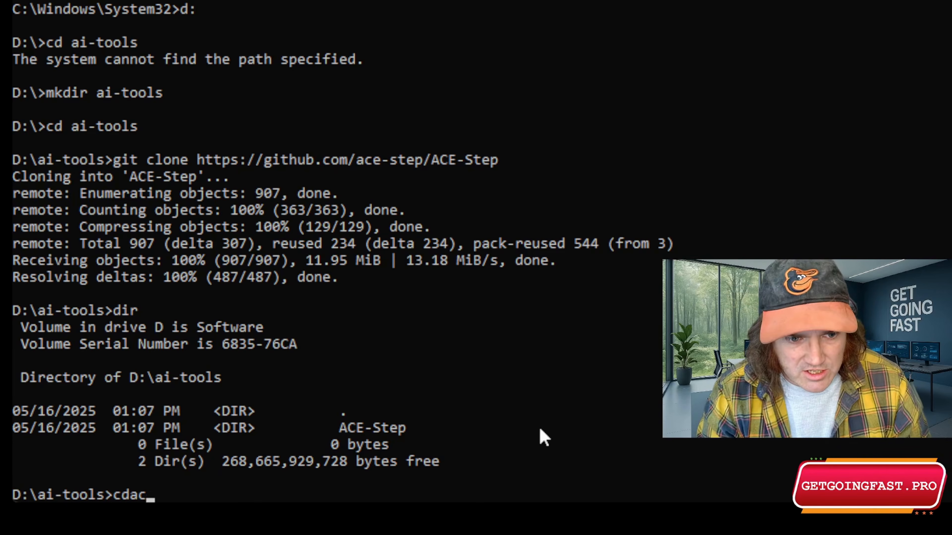
{"action": "type", "text": "ace-step"}
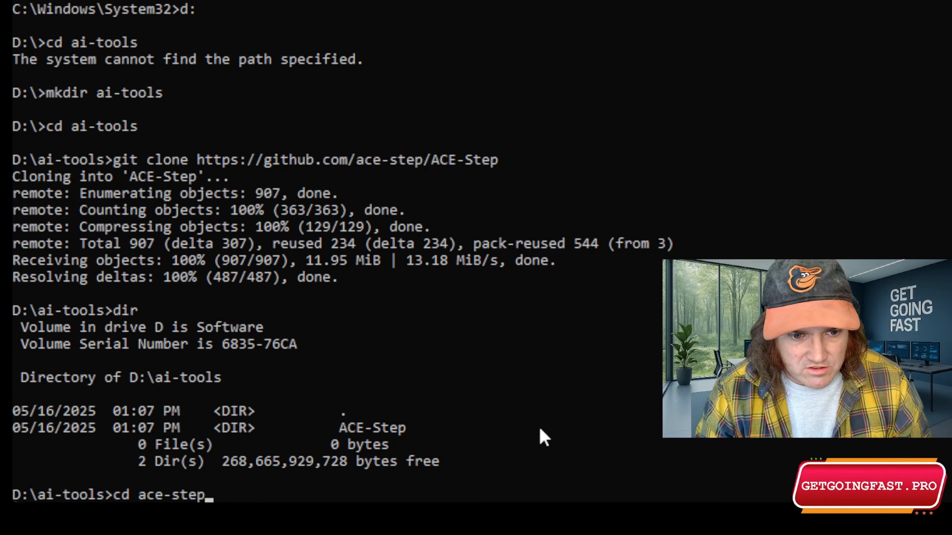
{"action": "key", "text": "Return"}
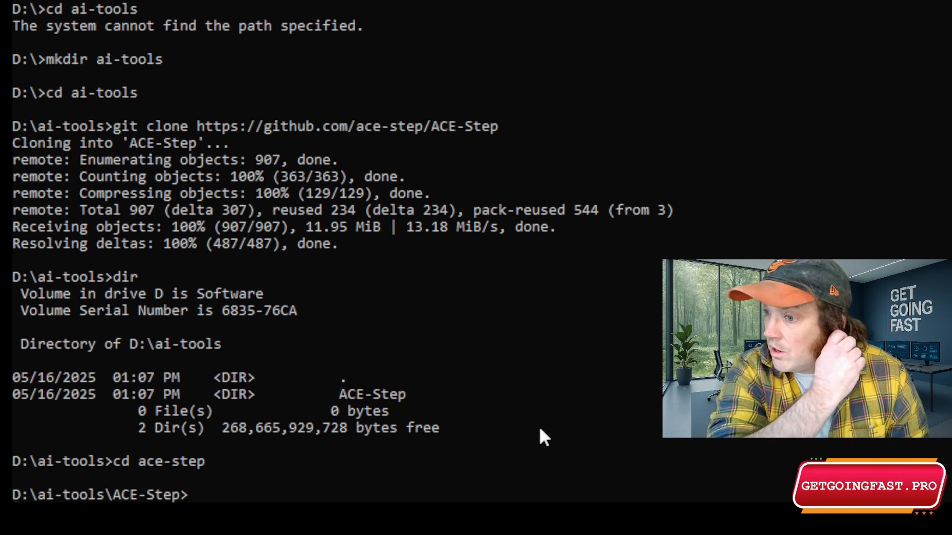
{"action": "type", "text": "dir"}
{"action": "key", "text": "Return"}
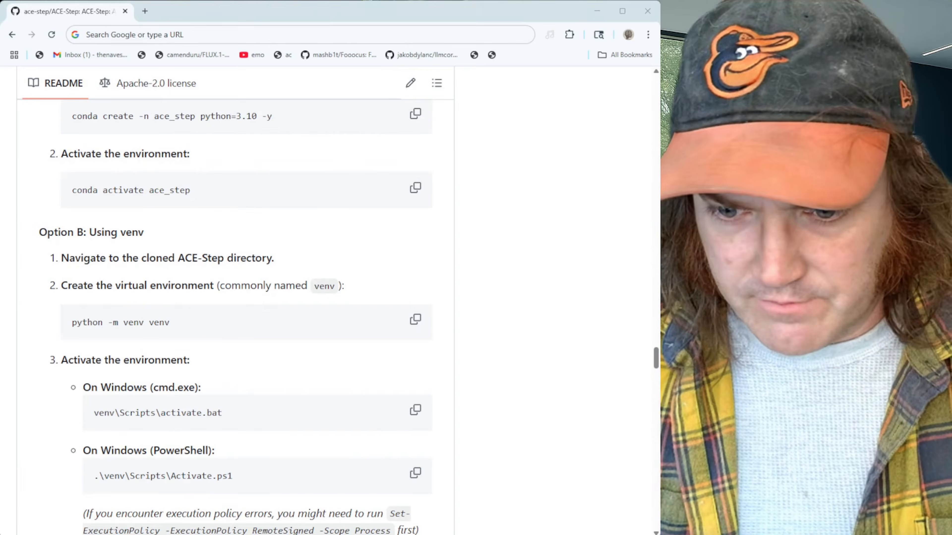
- Copy the README's "python -m venv venv" command from the browser and paste it at the ACE-Step prompt in Command Prompt
{"action": "left_click_drag", "start_coordinate": [179, 327], "coordinate": [52, 325]}
{"action": "key", "text": "ctrl+c"}
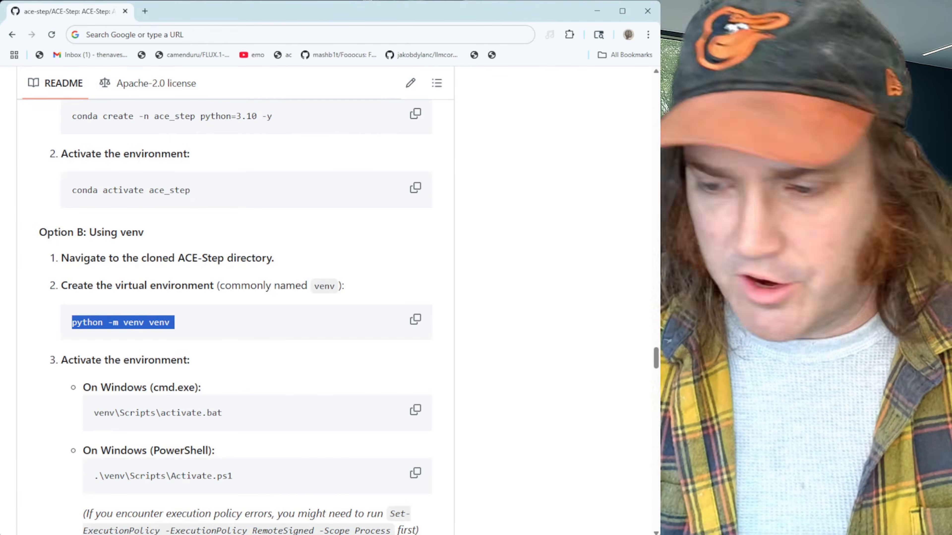
{"action": "key", "text": "alt+Tab"}
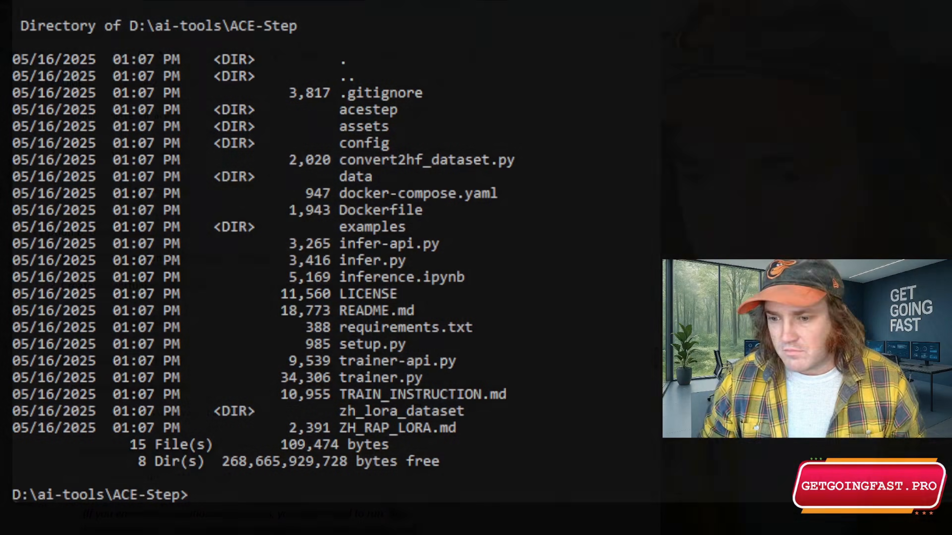
{"action": "key", "text": "ctrl+v"}
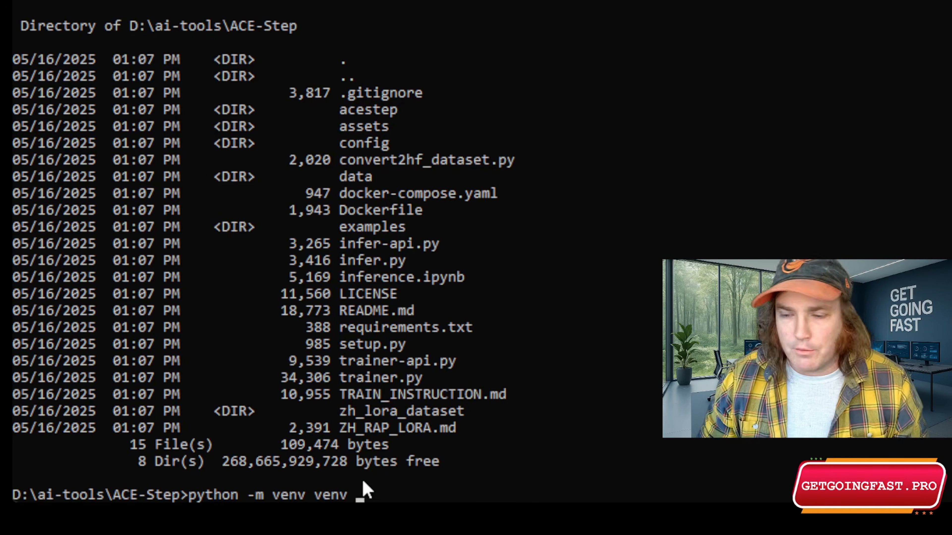
- Try the environment names myenv and thebestenv in the pasted venv creation command without running it
{"action": "key", "text": "BackSpace"}
{"action": "key", "text": "BackSpace"}
{"action": "key", "text": "BackSpace"}
{"action": "key", "text": "BackSpace"}
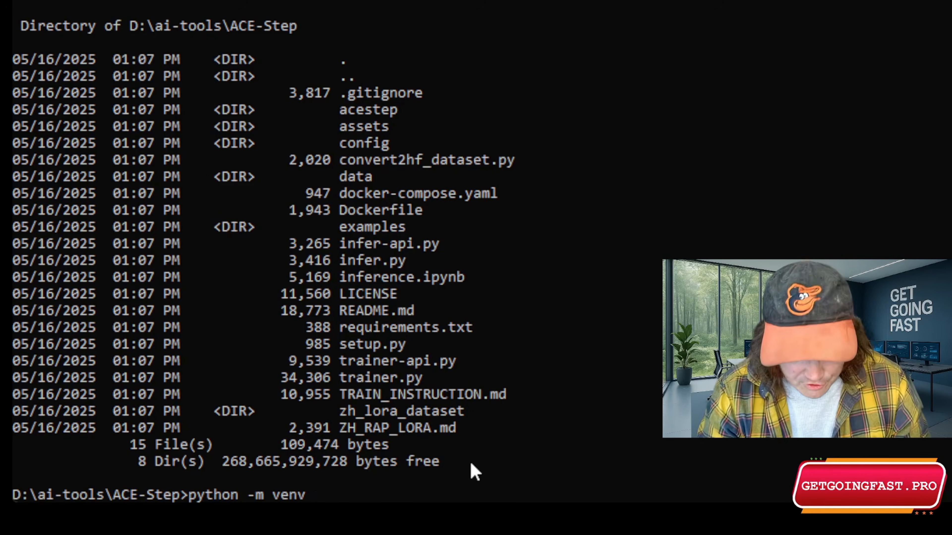
{"action": "type", "text": "n"}
{"action": "key", "text": "BackSpace"}
{"action": "type", "text": "myenv"}
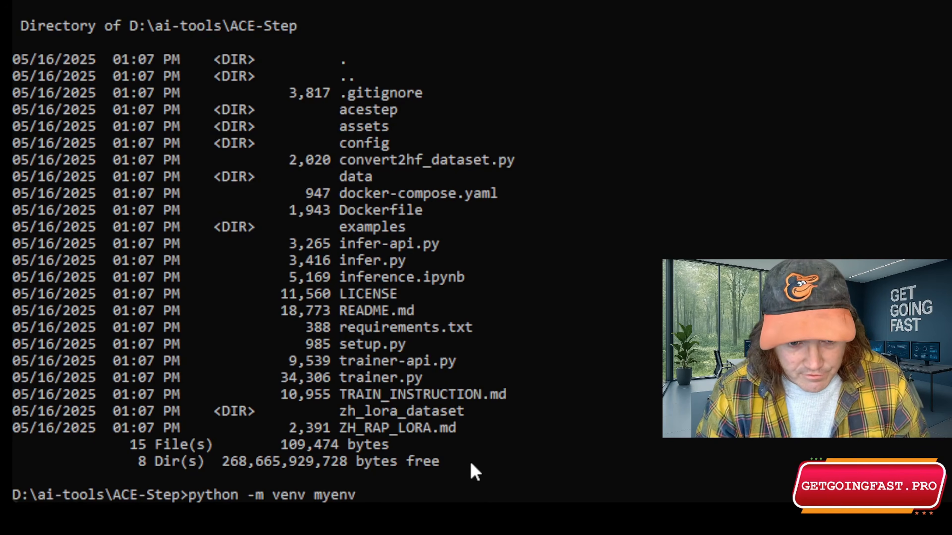
{"action": "key", "text": "BackSpace"}
{"action": "key", "text": "BackSpace"}
{"action": "key", "text": "BackSpace"}
{"action": "key", "text": "BackSpace"}
{"action": "key", "text": "BackSpace"}
{"action": "type", "text": "the"}
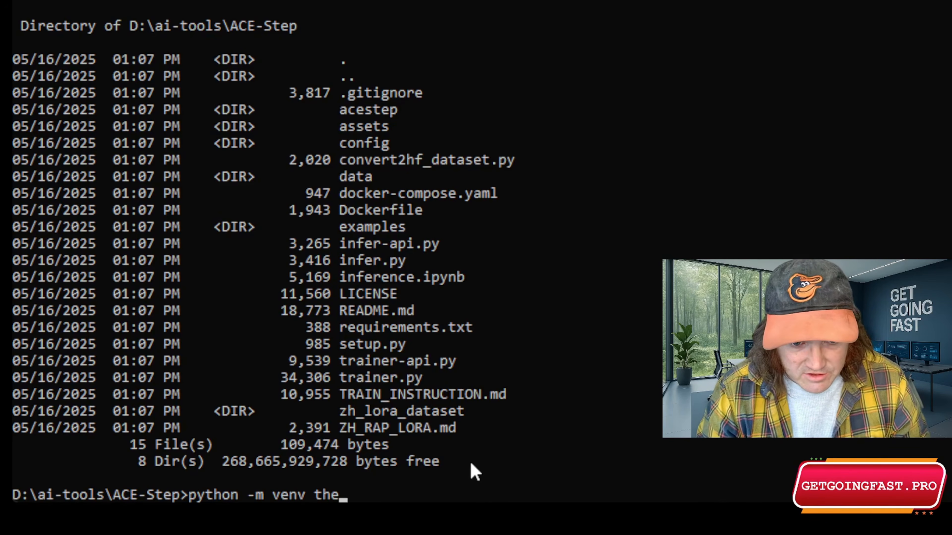
{"action": "type", "text": "bestenv"}
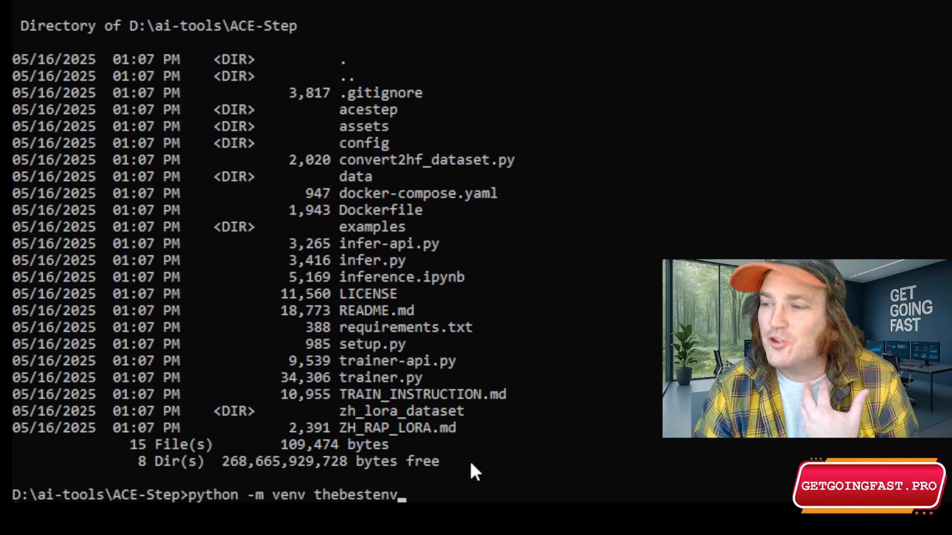
- Change the environment name in the unrun command back to venv
{"action": "key", "text": "BackSpace"}
{"action": "key", "text": "BackSpace"}
{"action": "key", "text": "BackSpace"}
{"action": "key", "text": "BackSpace"}
{"action": "key", "text": "BackSpace"}
{"action": "key", "text": "BackSpace"}
{"action": "key", "text": "BackSpace"}
{"action": "key", "text": "BackSpace"}
{"action": "key", "text": "BackSpace"}
{"action": "key", "text": "BackSpace"}
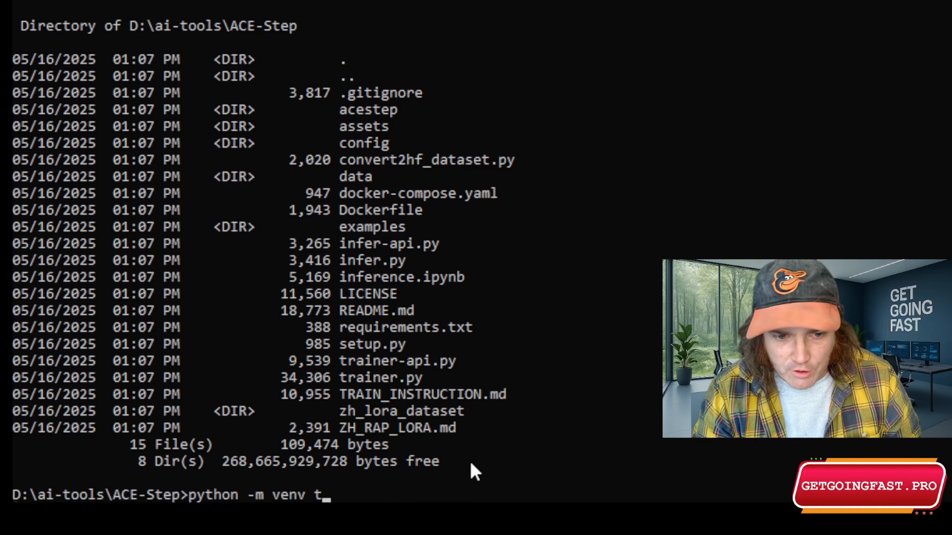
{"action": "type", "text": "venv"}
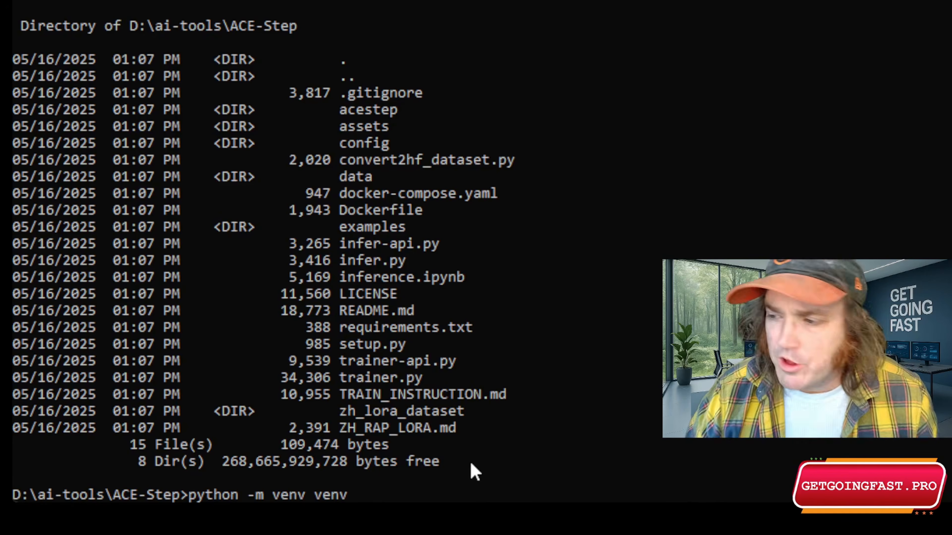
- Replace the unrun command with "py -3.10 -m venv venv" and run it to create the virtual environment using Python 3.10
{"action": "key", "text": "BackSpace"}
{"action": "key", "text": "BackSpace"}
{"action": "key", "text": "BackSpace"}
{"action": "key", "text": "BackSpace"}
{"action": "key", "text": "BackSpace"}
{"action": "key", "text": "BackSpace"}
{"action": "key", "text": "BackSpace"}
{"action": "key", "text": "BackSpace"}
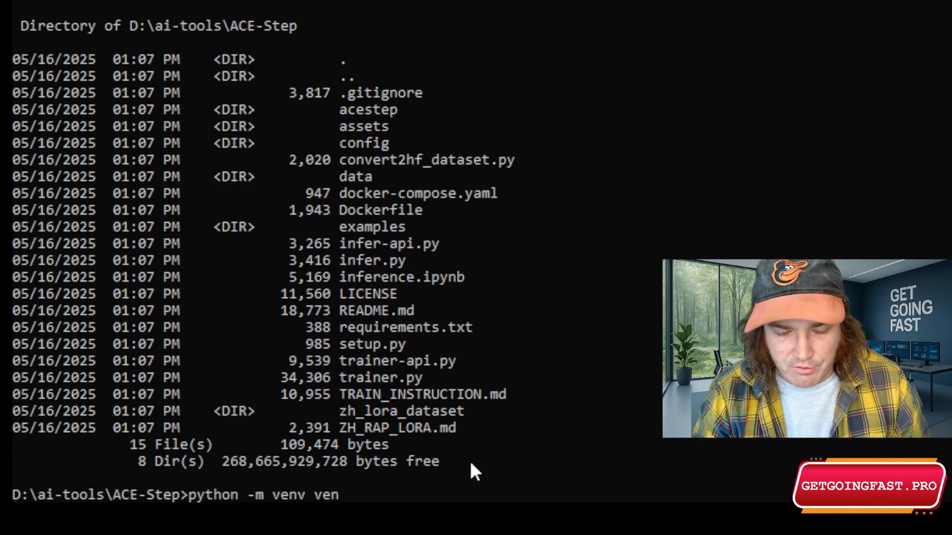
{"action": "key", "text": "BackSpace"}
{"action": "key", "text": "BackSpace"}
{"action": "key", "text": "BackSpace"}
{"action": "key", "text": "BackSpace"}
{"action": "key", "text": "BackSpace"}
{"action": "key", "text": "BackSpace"}
{"action": "key", "text": "BackSpace"}
{"action": "key", "text": "BackSpace"}
{"action": "key", "text": "BackSpace"}
{"action": "key", "text": "BackSpace"}
{"action": "key", "text": "BackSpace"}
{"action": "type", "text": "py"}
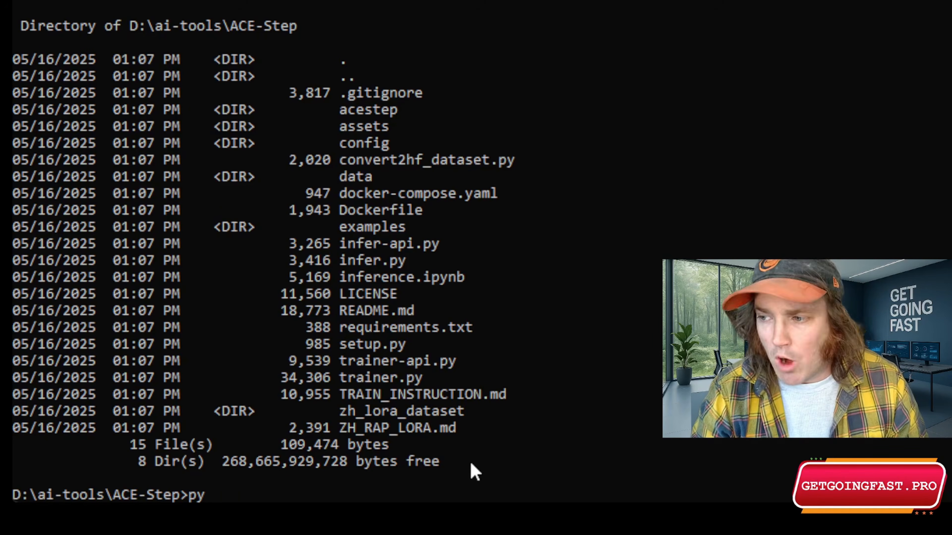
{"action": "type", "text": " -3.10"}
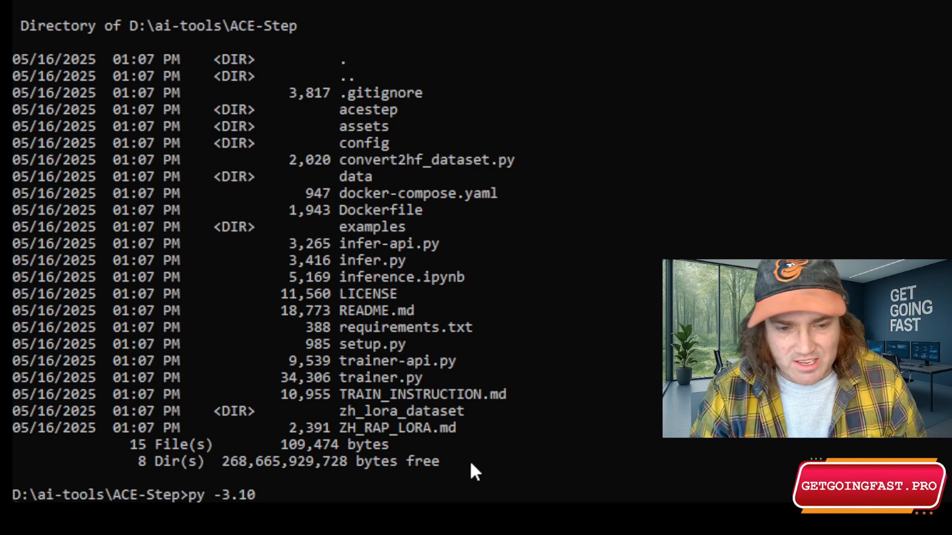
{"action": "type", "text": " -m"}
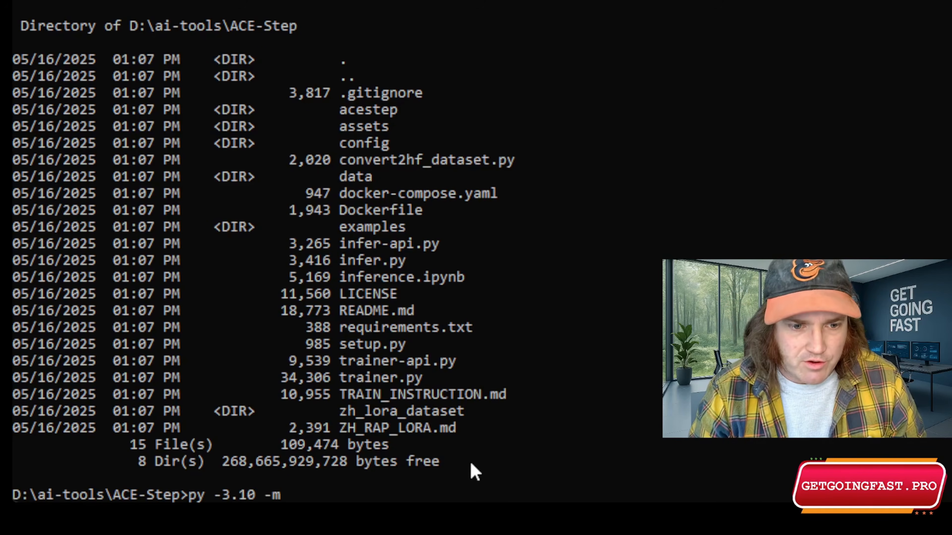
{"action": "type", "text": " venv venv"}
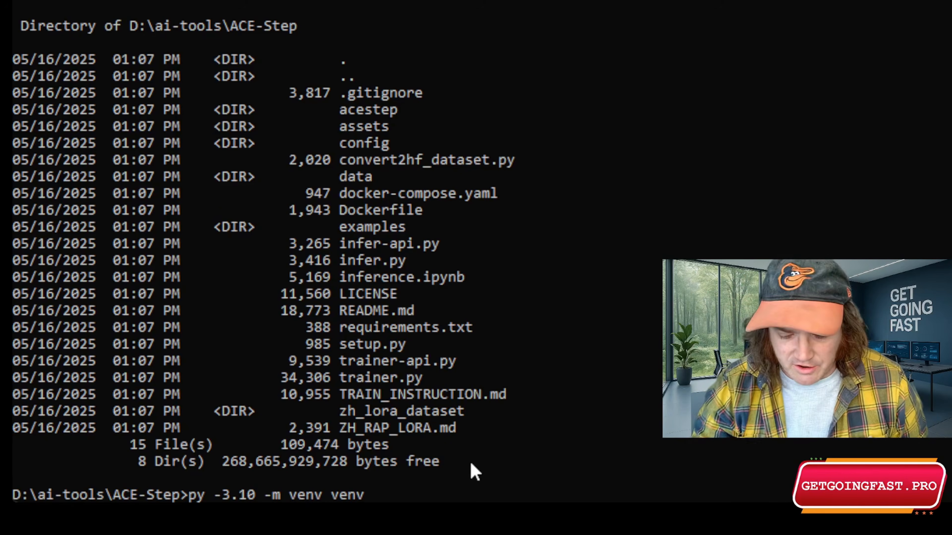
{"action": "key", "text": "Return"}
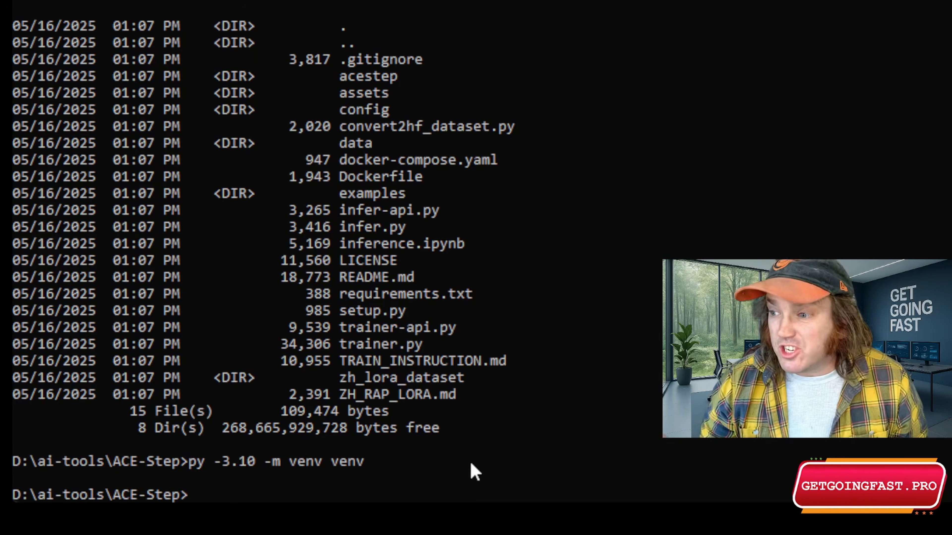
- List the ACE-Step folder's contents with dir and check for the venv directory
{"action": "type", "text": "dir"}
{"action": "key", "text": "Return"}
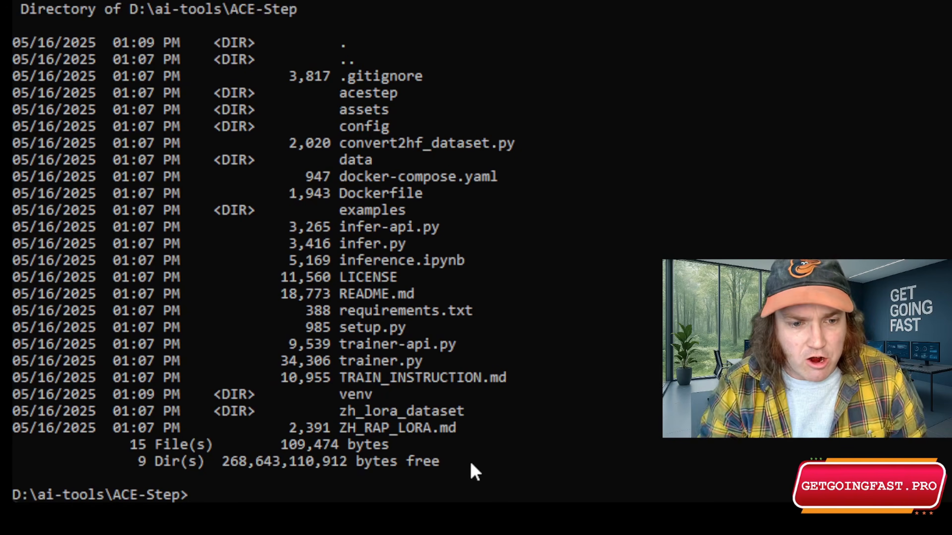
{"action": "left_click_drag", "start_coordinate": [386, 395], "coordinate": [229, 395]}
{"action": "left_click", "coordinate": [323, 456]}
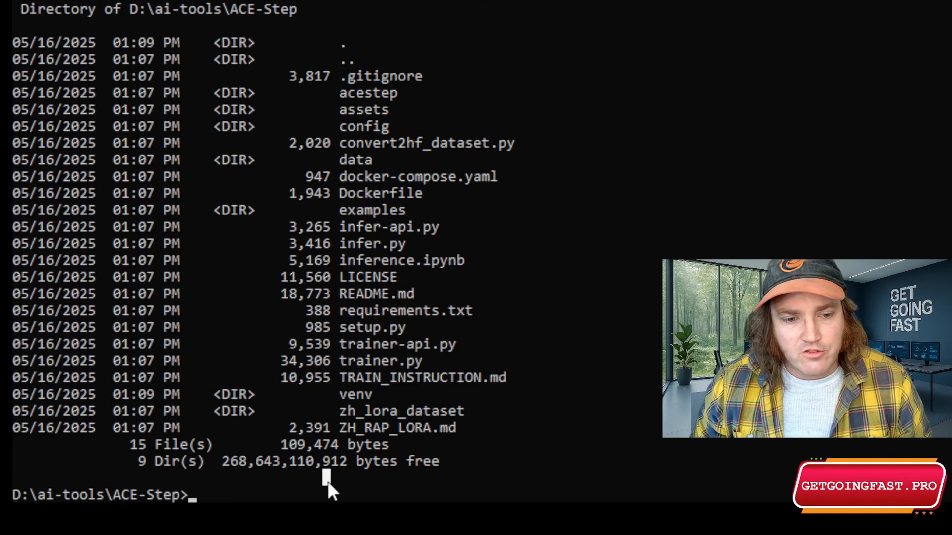
{"action": "type", "text": "cd"}
{"action": "key", "text": "BackSpace"}
{"action": "key", "text": "BackSpace"}
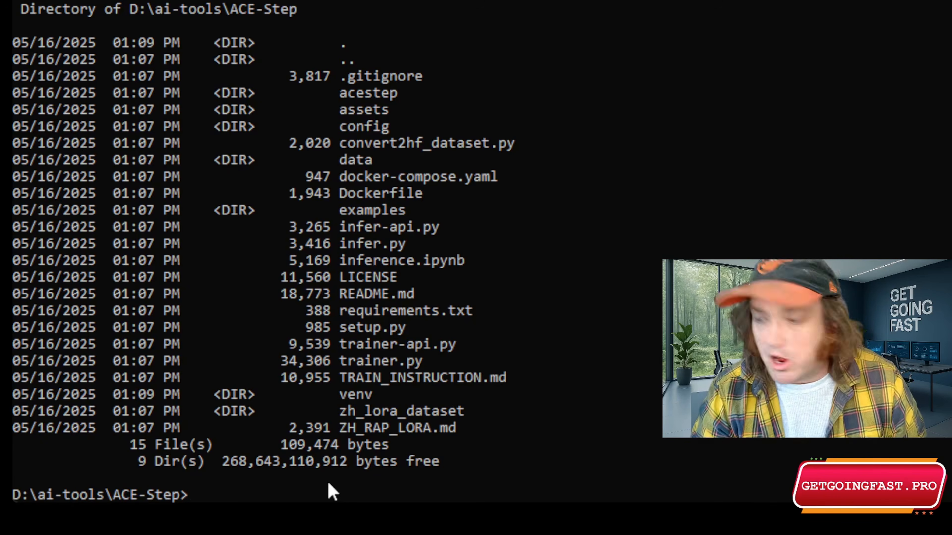
- Activate the virtual environment by running "call venv\scripts\activate" in the ACE-Step folder
{"action": "type", "text": "call"}
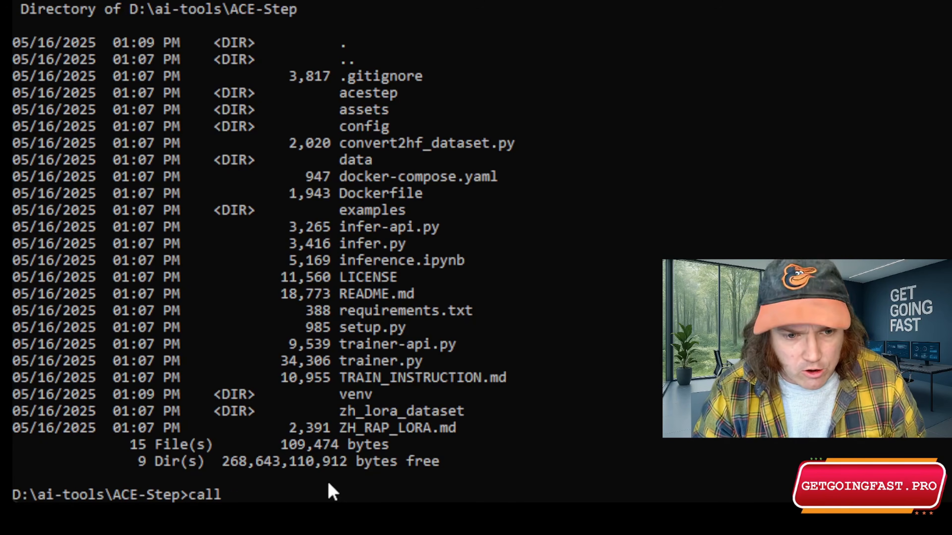
{"action": "type", "text": " venv\\"}
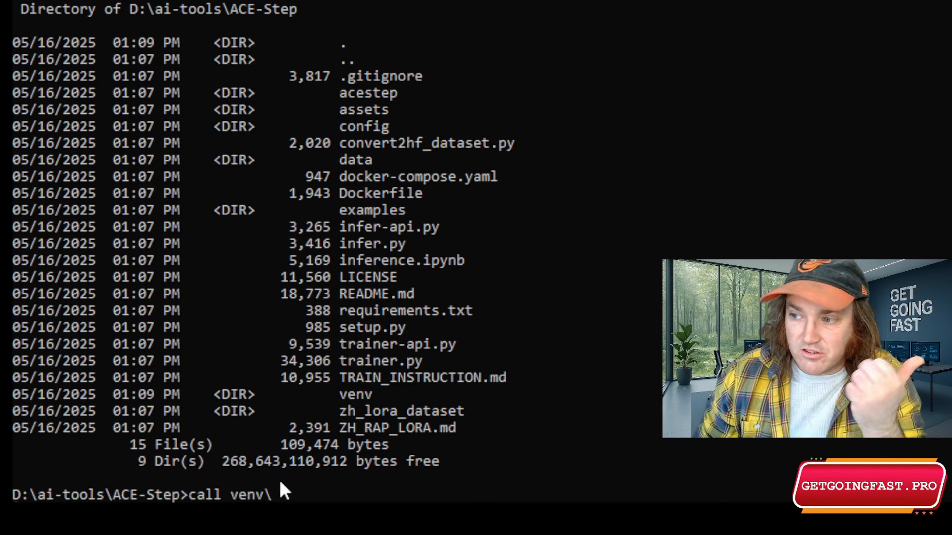
{"action": "type", "text": "scrip"}
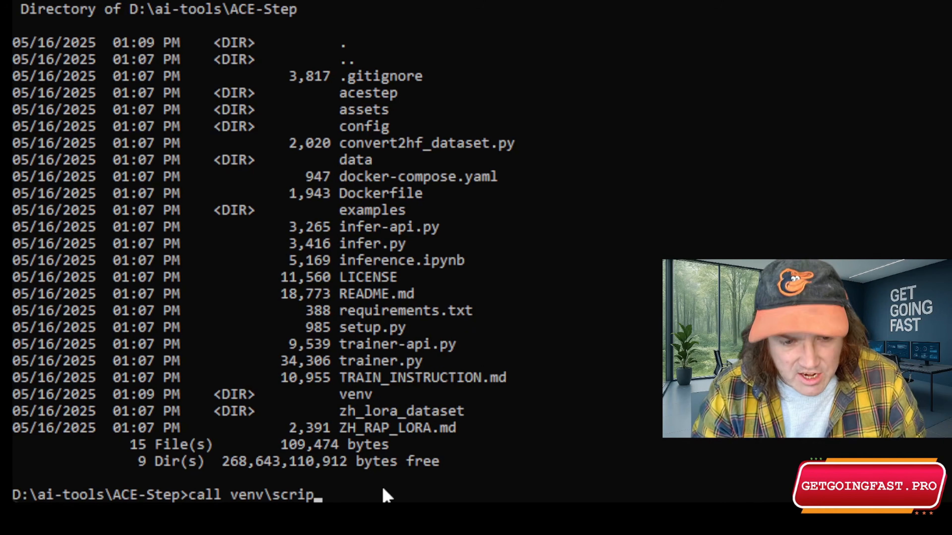
{"action": "type", "text": "ts\\activate"}
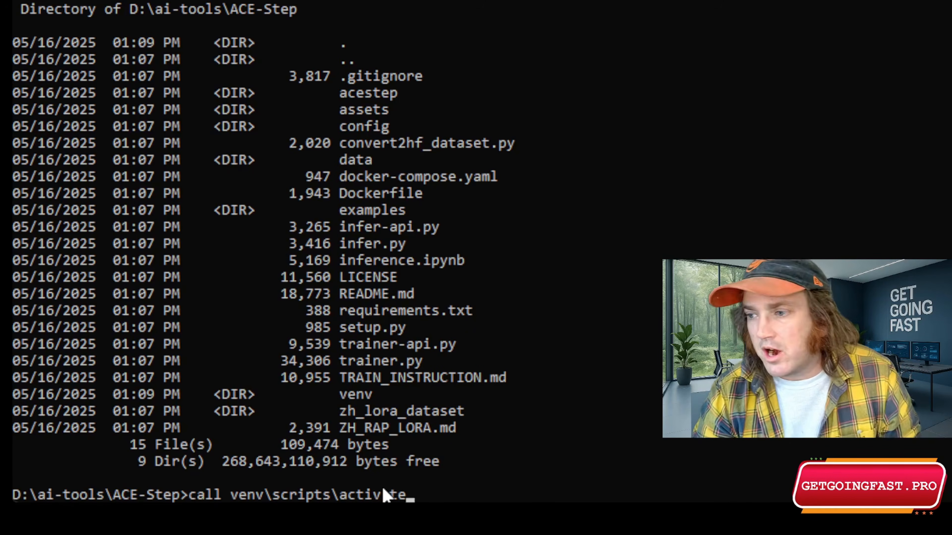
{"action": "key", "text": "Return"}
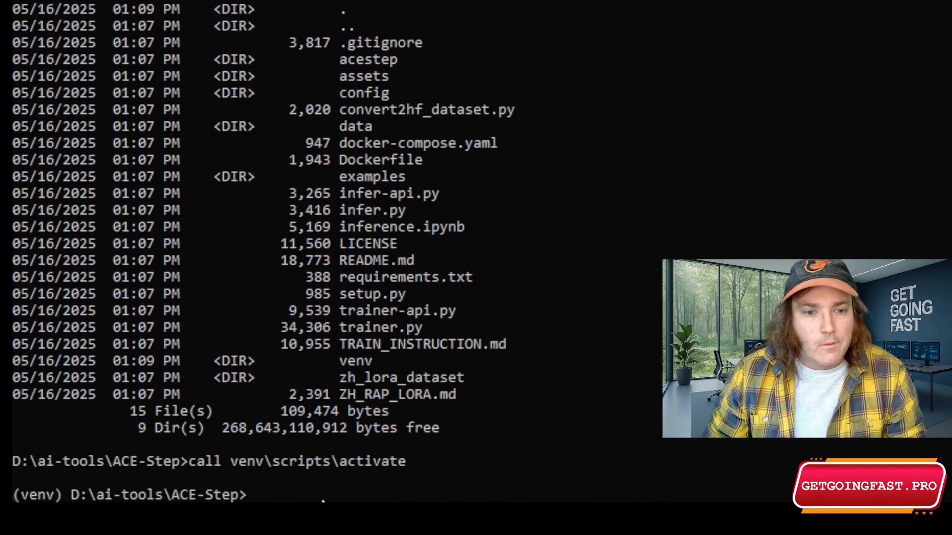
{"action": "left_click_drag", "start_coordinate": [265, 495], "coordinate": [12, 495]}
{"action": "left_click", "coordinate": [56, 495]}
{"action": "left_click", "coordinate": [311, 495]}
{"action": "key", "text": "Return"}
{"action": "key", "text": "Return"}
{"action": "key", "text": "Return"}
{"action": "key", "text": "Return"}
{"action": "key", "text": "Return"}
{"action": "key", "text": "Return"}
{"action": "key", "text": "Return"}
{"action": "key", "text": "Return"}
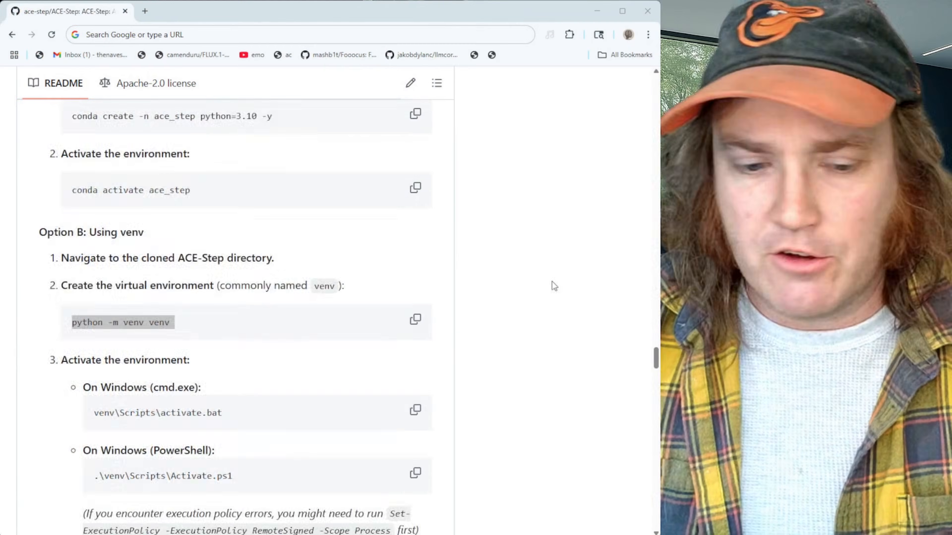
- Switch to the README in the browser and copy the Windows PyTorch install command with the cu126 index URL from Install Dependencies
{"action": "scroll", "coordinate": [552, 282], "scroll_direction": "down", "scroll_amount": 5}
{"action": "scroll", "coordinate": [552, 282], "scroll_direction": "up", "scroll_amount": 3}
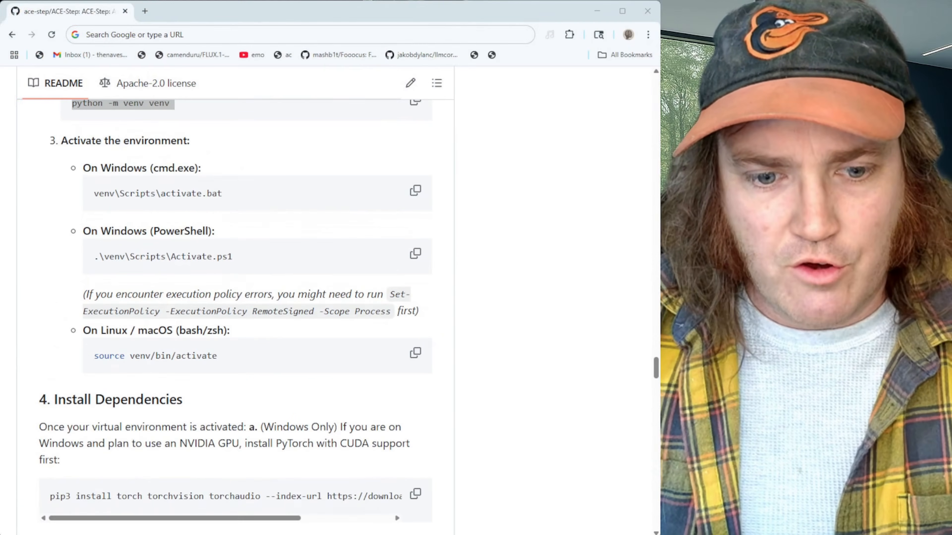
{"action": "scroll", "coordinate": [236, 300], "scroll_direction": "down", "scroll_amount": 3}
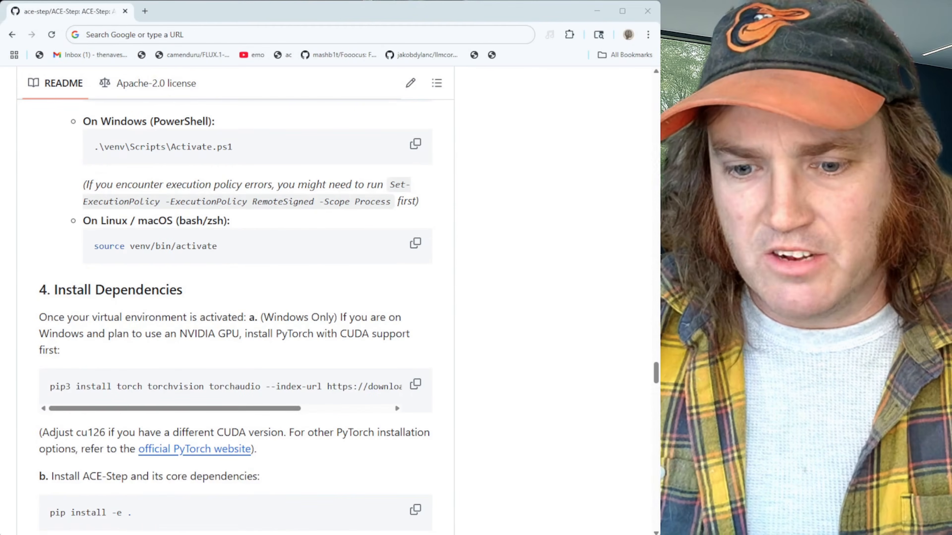
{"action": "left_click_drag", "start_coordinate": [287, 409], "coordinate": [378, 410]}
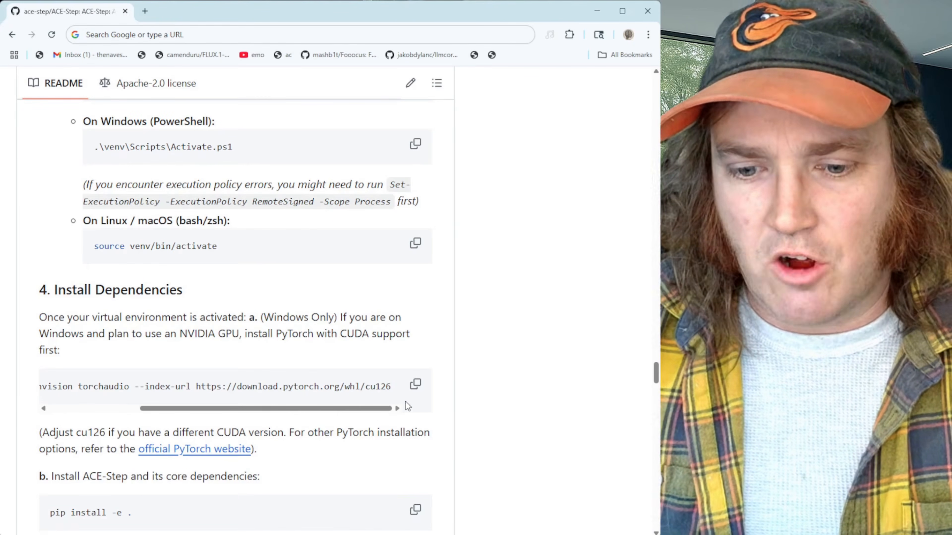
{"action": "left_click_drag", "start_coordinate": [391, 390], "coordinate": [34, 373]}
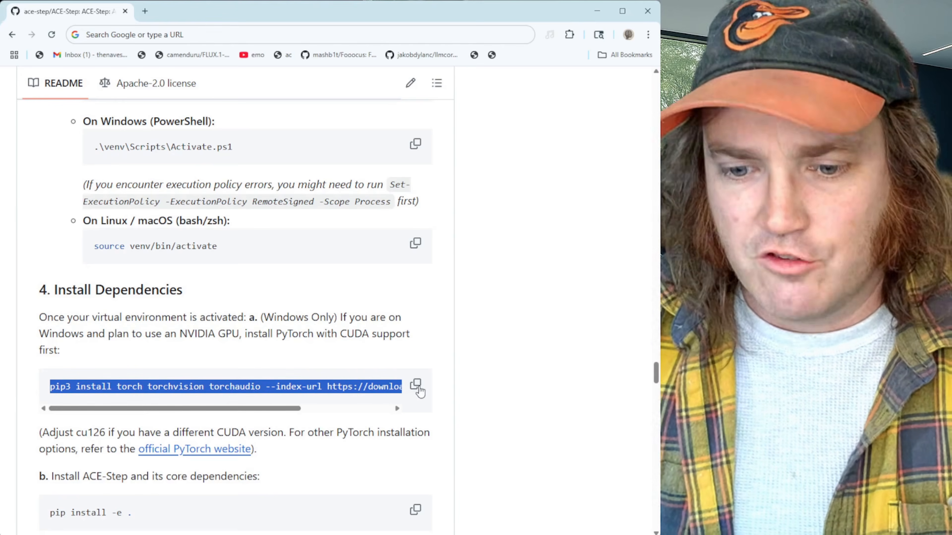
{"action": "left_click", "coordinate": [415, 384]}
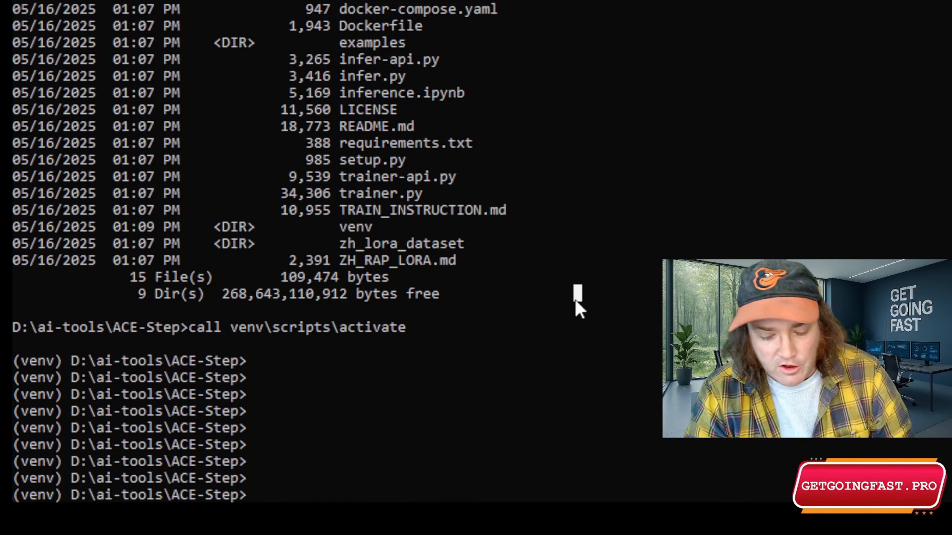
- Switch back to Command Prompt and install uv in the active environment with "pip install uv"
{"action": "type", "text": "pip install vu"}
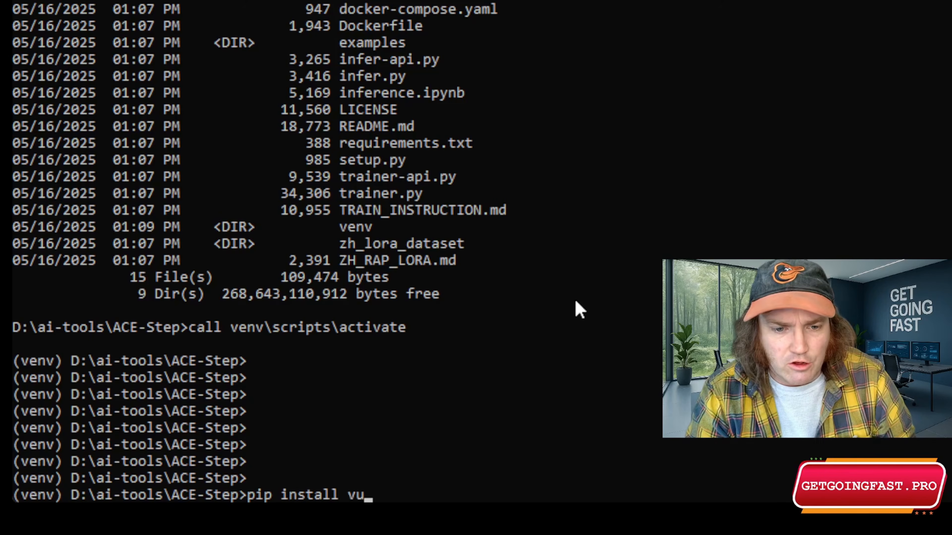
{"action": "key", "text": "BackSpace"}
{"action": "key", "text": "BackSpace"}
{"action": "type", "text": "uv"}
{"action": "key", "text": "Return"}
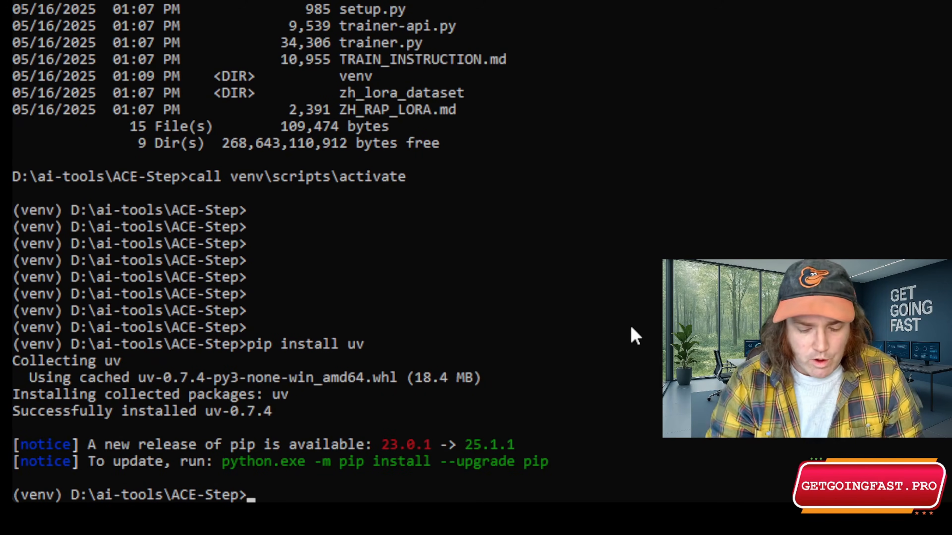
- Paste the PyTorch install command after "uv", change pip3 to pip, and run it to install torch, torchvision and torchaudio
{"action": "type", "text": "uv"}
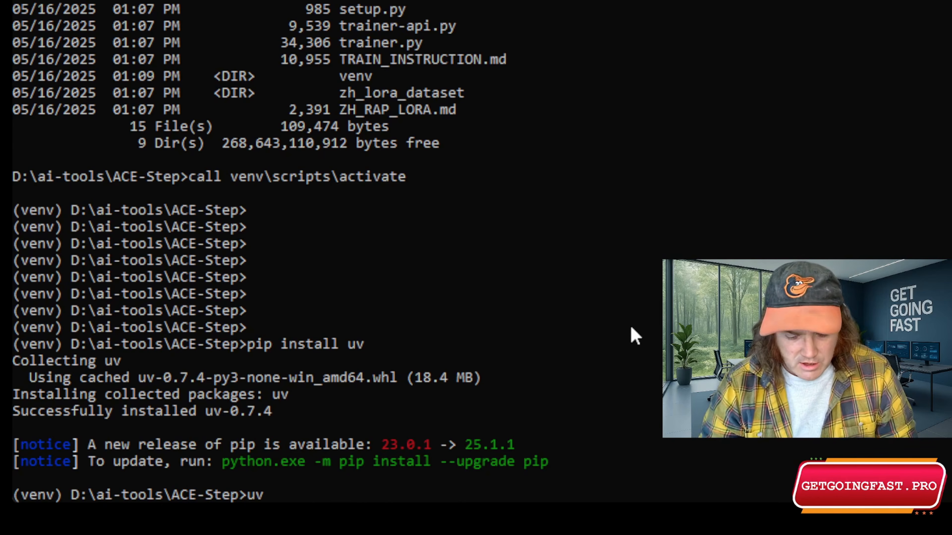
{"action": "key", "text": "ctrl+v"}
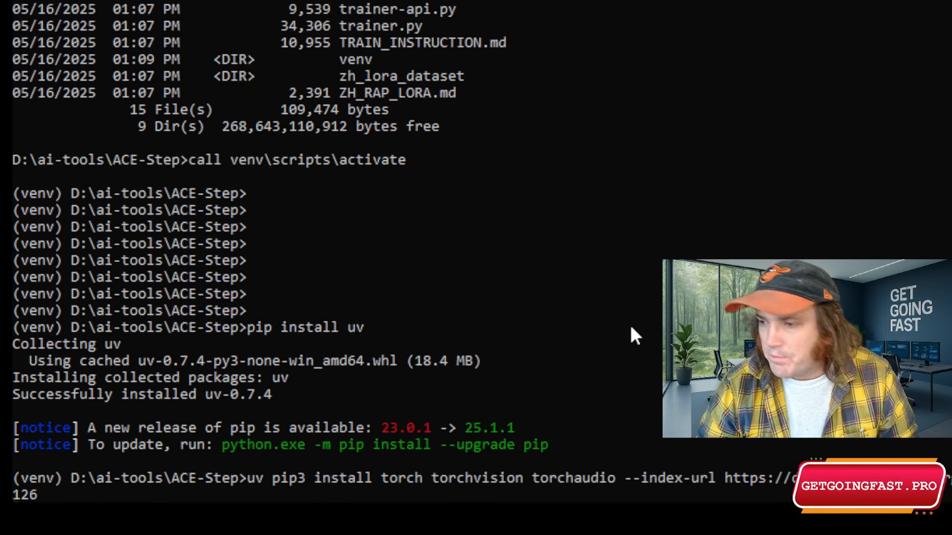
{"action": "key", "text": "Left"}
{"action": "key", "text": "Left"}
{"action": "key", "text": "Left"}
{"action": "key", "text": "Left"}
{"action": "key", "text": "Left"}
{"action": "key", "text": "Left"}
{"action": "key", "text": "Left"}
{"action": "key", "text": "Left"}
{"action": "key", "text": "Left"}
{"action": "key", "text": "Left"}
{"action": "key", "text": "Left"}
{"action": "key", "text": "Left"}
{"action": "key", "text": "Left"}
{"action": "key", "text": "Left"}
{"action": "key", "text": "Left"}
{"action": "key", "text": "Left"}
{"action": "key", "text": "Left"}
{"action": "key", "text": "Left"}
{"action": "key", "text": "Left"}
{"action": "key", "text": "Left"}
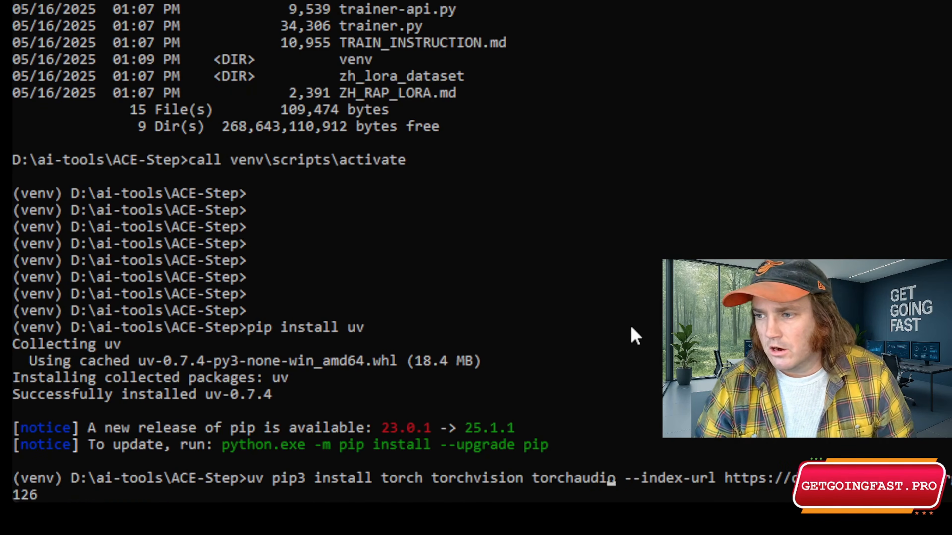
{"action": "key", "text": "Left"}
{"action": "key", "text": "Left"}
{"action": "key", "text": "Left"}
{"action": "key", "text": "Left"}
{"action": "key", "text": "Left"}
{"action": "key", "text": "BackSpace"}
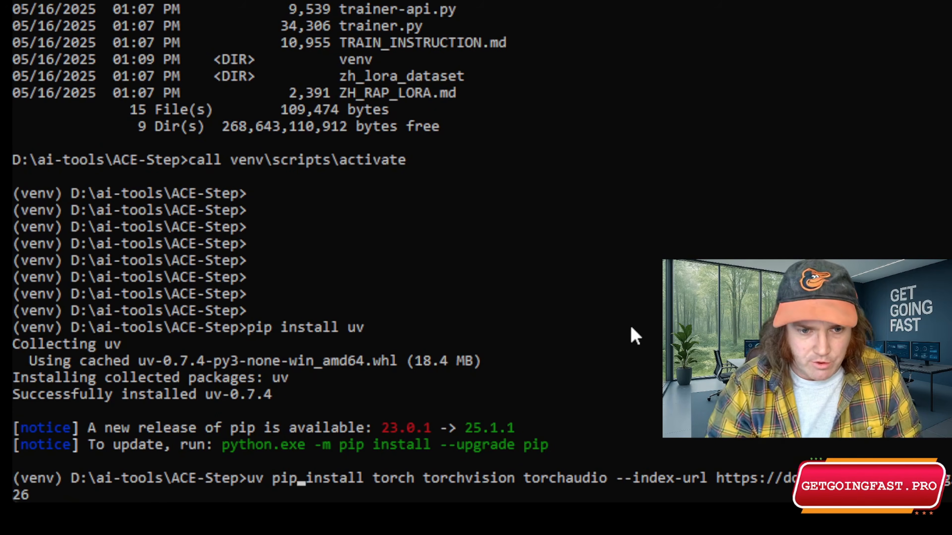
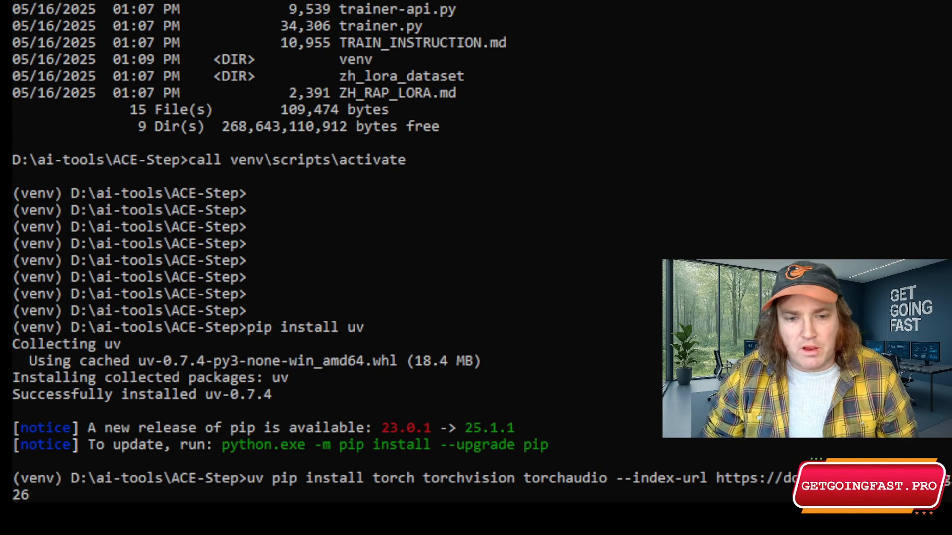
{"action": "key", "text": "Return"}
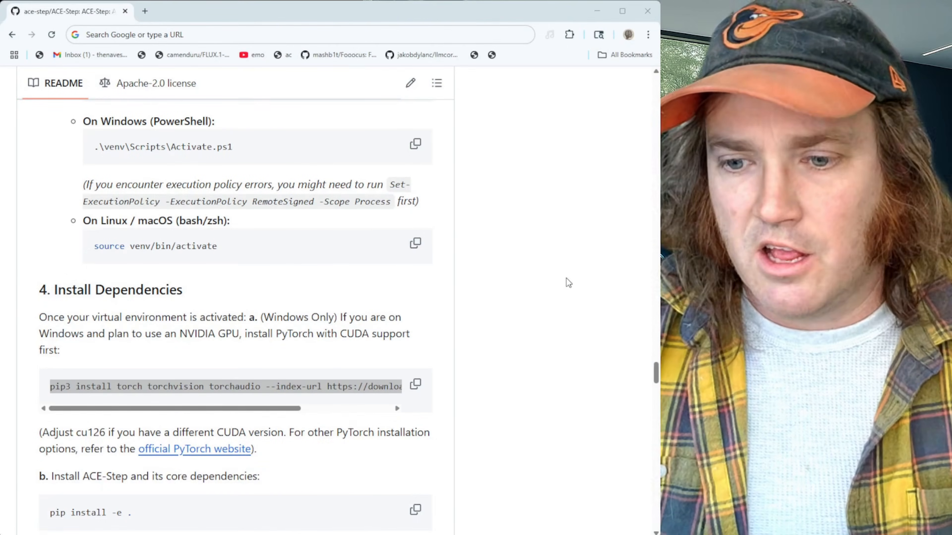
- Switch to the browser and examine the README's "pip install -e ." instruction and the setup.py entry in the repository's file list
{"action": "scroll", "coordinate": [566, 283], "scroll_direction": "down", "scroll_amount": 3}
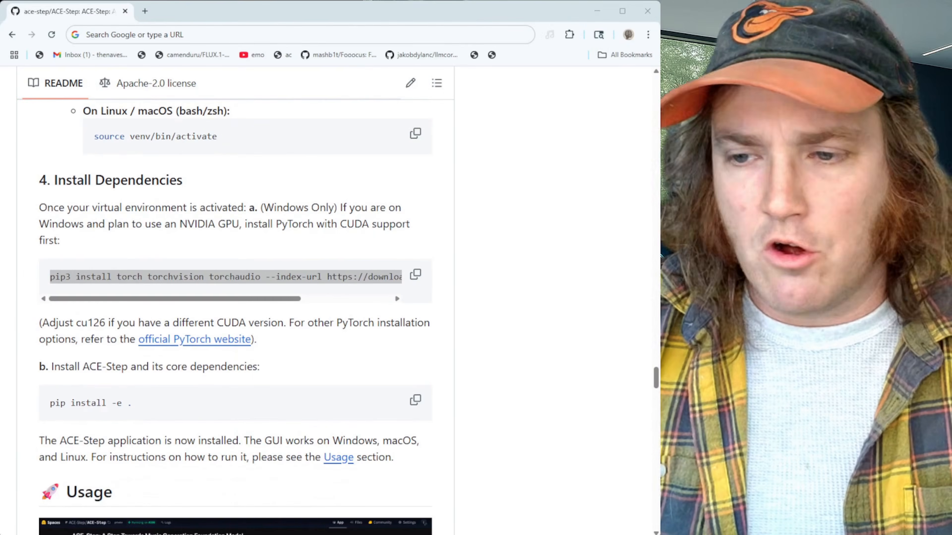
{"action": "left_click", "coordinate": [475, 307]}
{"action": "scroll", "coordinate": [468, 306], "scroll_direction": "down", "scroll_amount": 3}
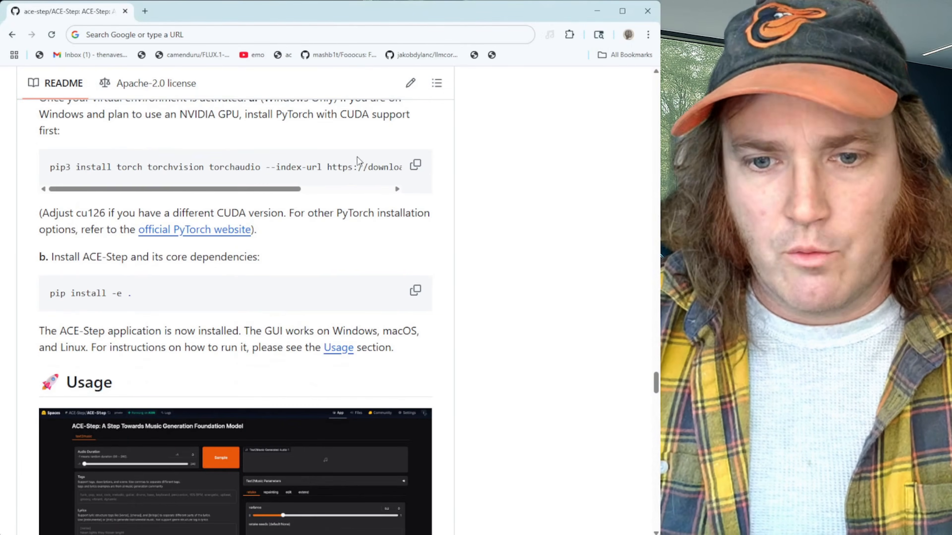
{"action": "left_click_drag", "start_coordinate": [143, 304], "coordinate": [30, 303]}
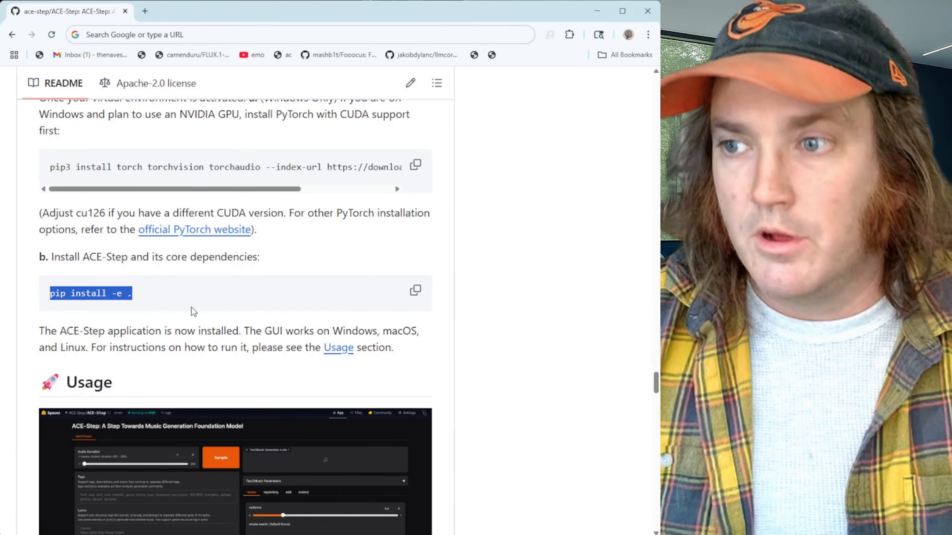
{"action": "left_click", "coordinate": [140, 298]}
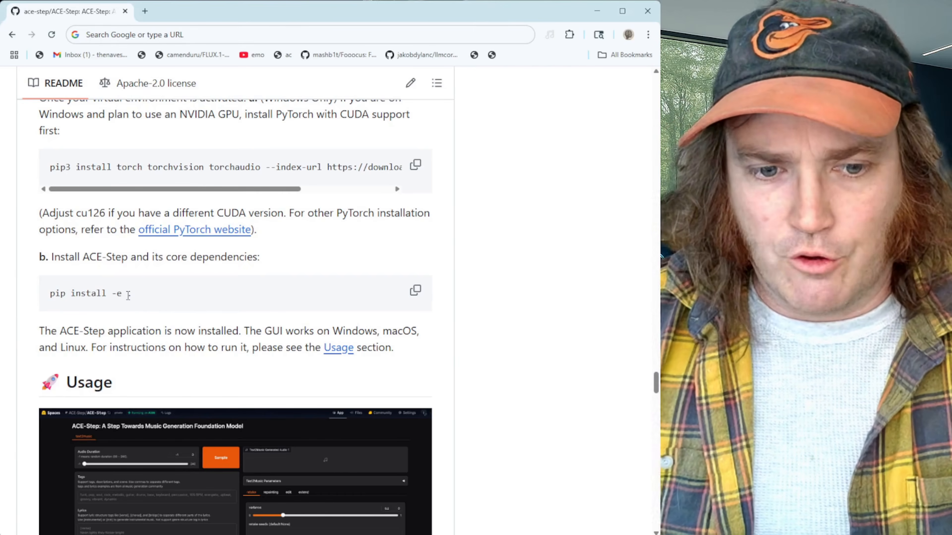
{"action": "left_click_drag", "start_coordinate": [656, 383], "coordinate": [655, 90]}
{"action": "scroll", "coordinate": [655, 90], "scroll_direction": "down", "scroll_amount": 10}
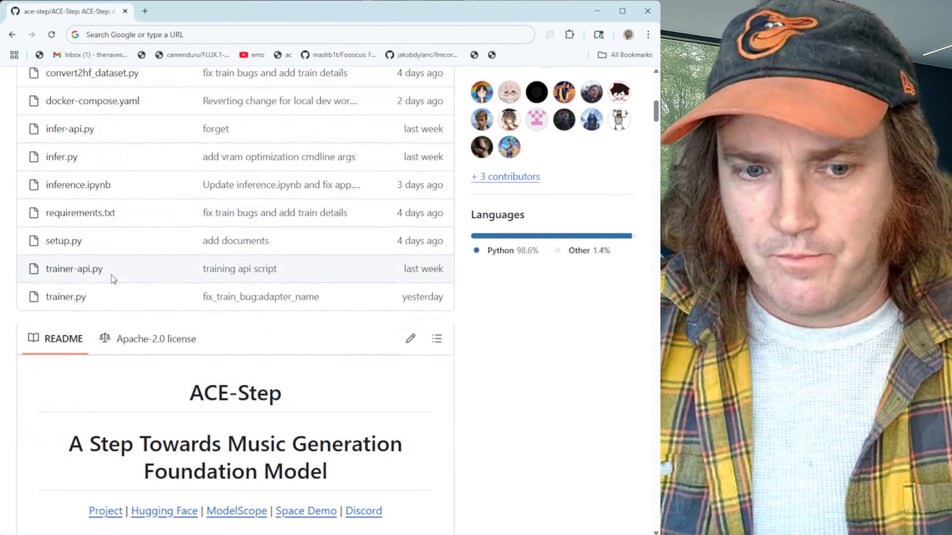
{"action": "double_click", "coordinate": [96, 242]}
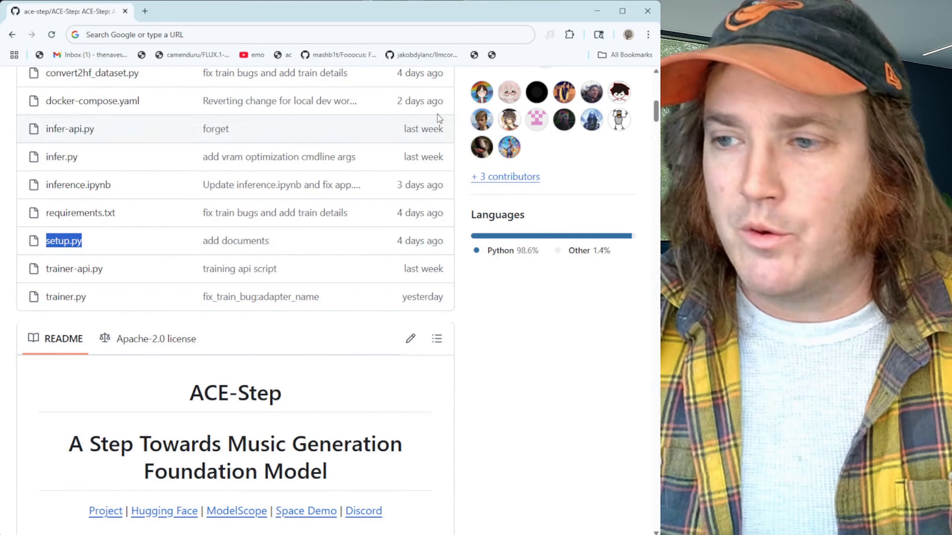
{"action": "left_click_drag", "start_coordinate": [656, 111], "coordinate": [642, 377]}
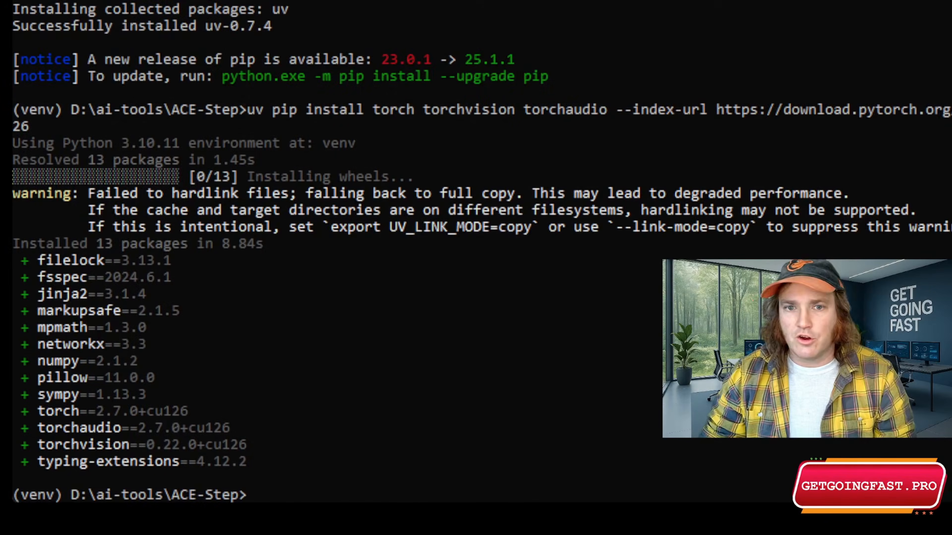
{"action": "scroll", "coordinate": [672, 229], "scroll_direction": "down", "scroll_amount": 2}
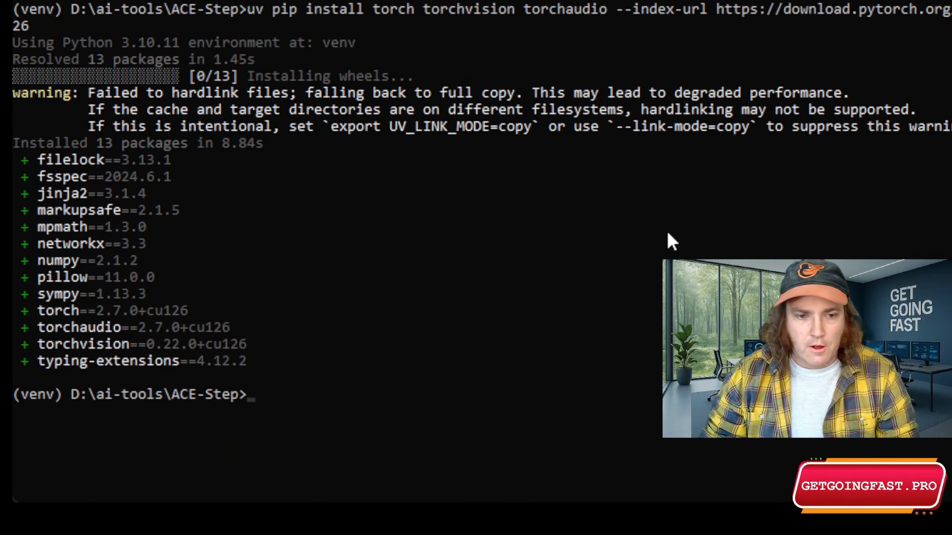
{"action": "type", "text": "uv"}
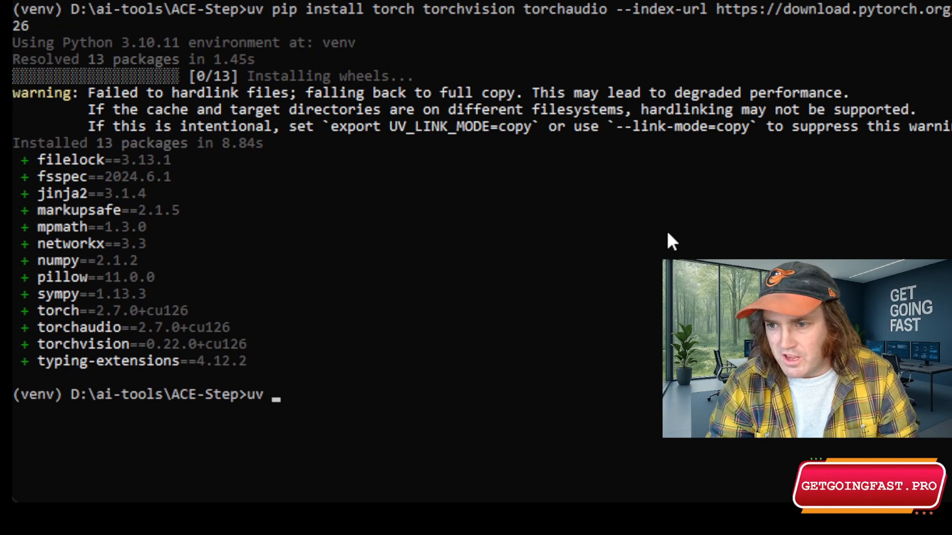
{"action": "key", "text": "ctrl+v"}
{"action": "key", "text": "BackSpace"}
{"action": "key", "text": "Escape"}
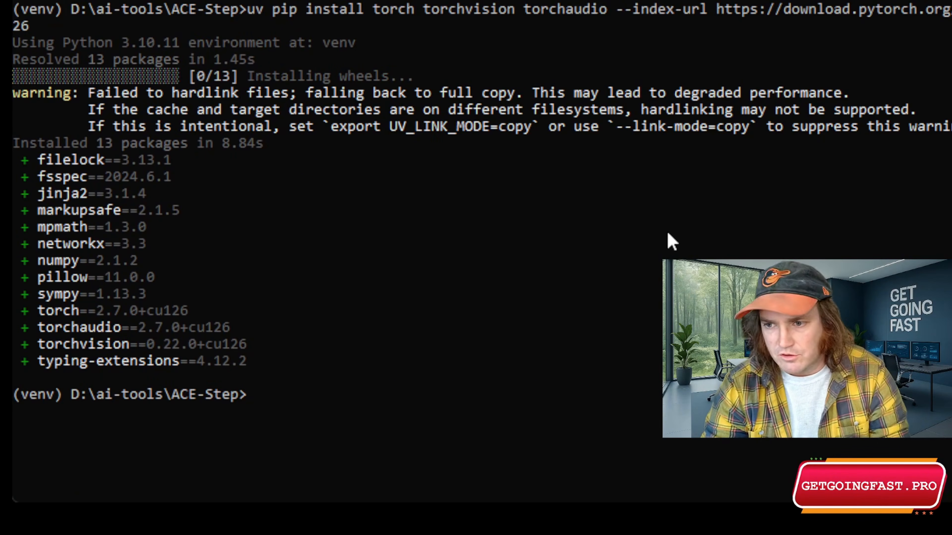
{"action": "type", "text": "pip install -e ."}
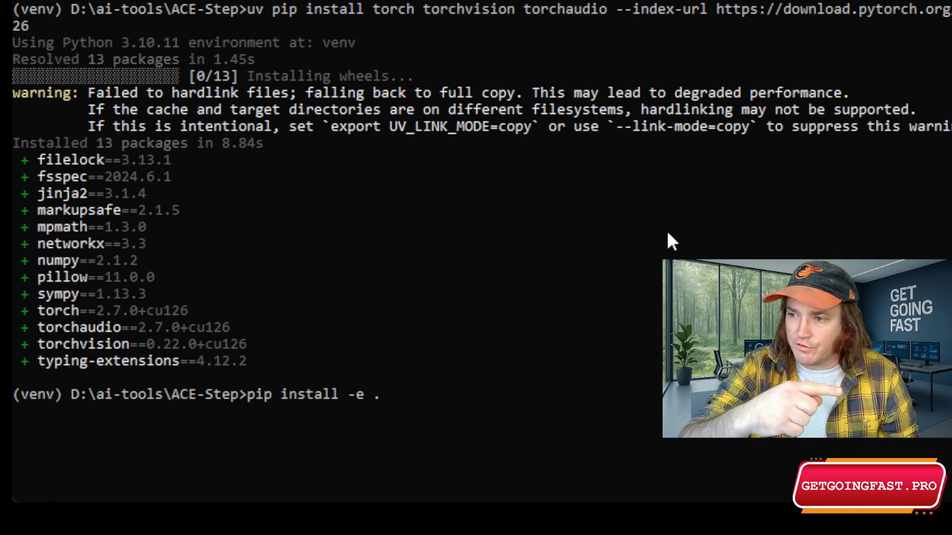
{"action": "key", "text": "Return"}
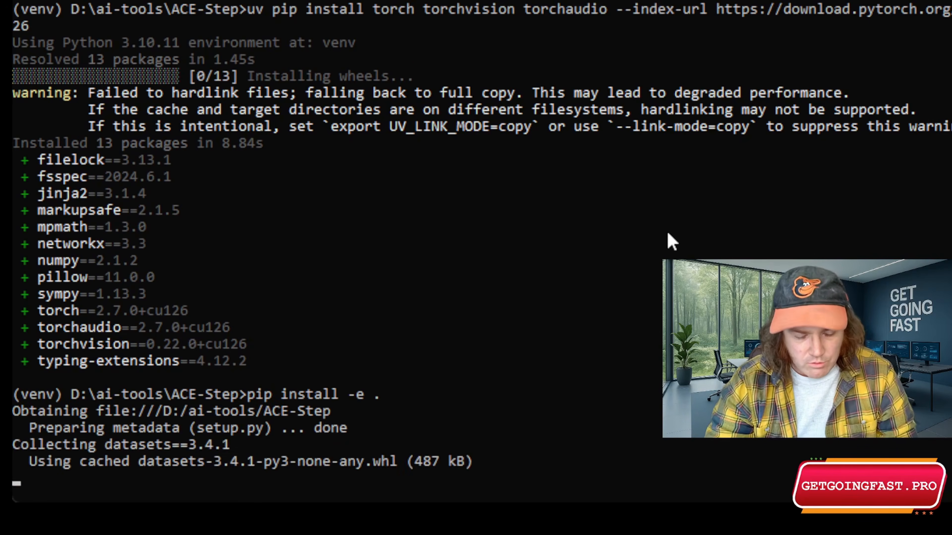
{"action": "key", "text": "ctrl+c"}
{"action": "key", "text": "Return"}
- Install ACE-Step and its core dependencies by running "uv pip install -e ." in the active environment, and review the installed package list
{"action": "type", "text": "uv"}
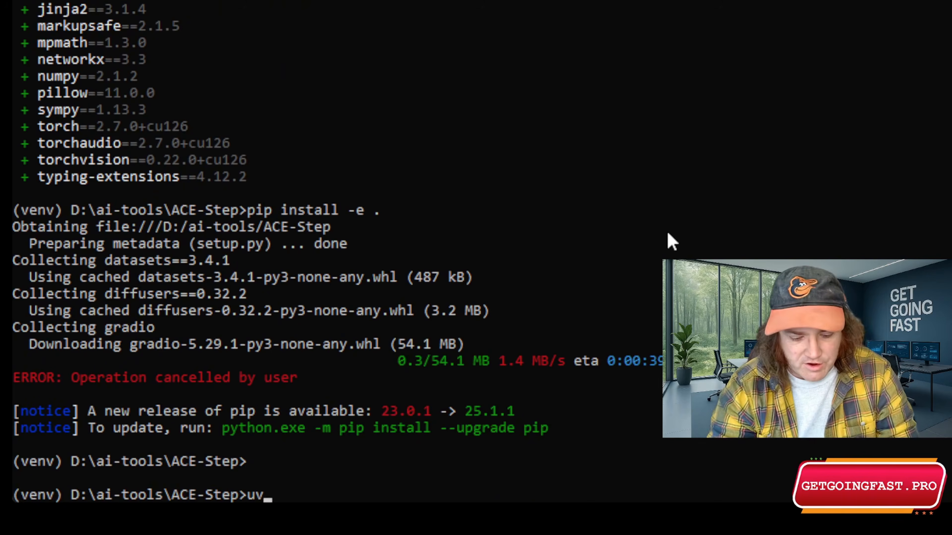
{"action": "type", "text": " pip install -e ."}
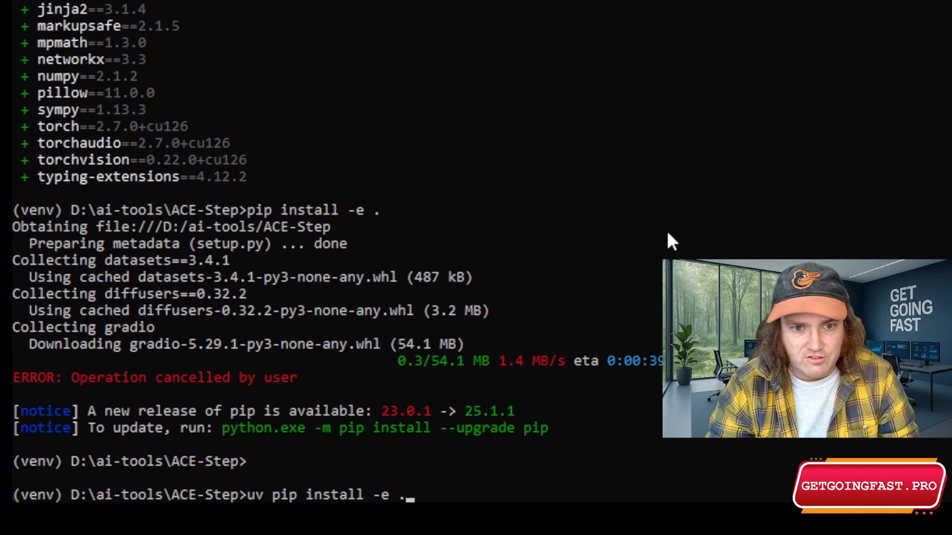
{"action": "key", "text": "Return"}
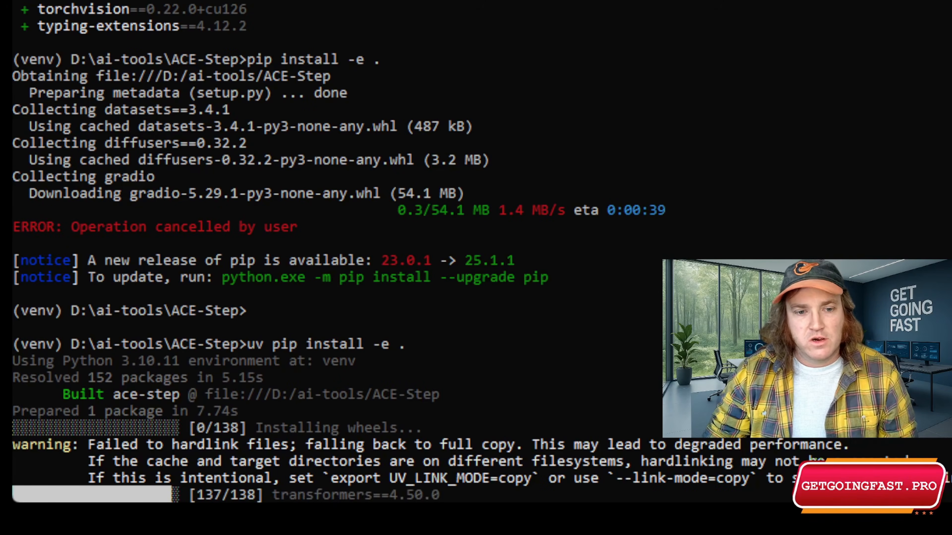
{"action": "scroll", "coordinate": [203, 193], "scroll_direction": "up", "scroll_amount": 10}
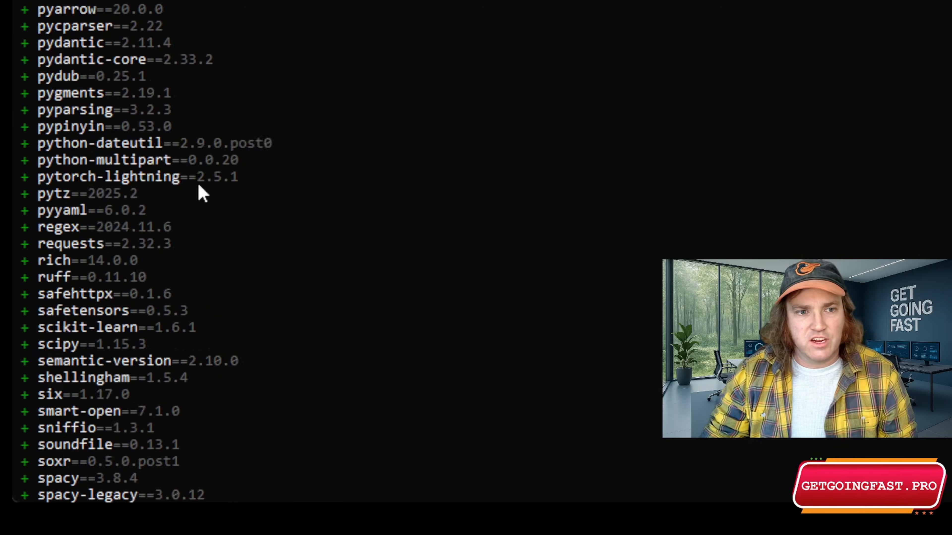
{"action": "scroll", "coordinate": [202, 193], "scroll_direction": "up", "scroll_amount": 20}
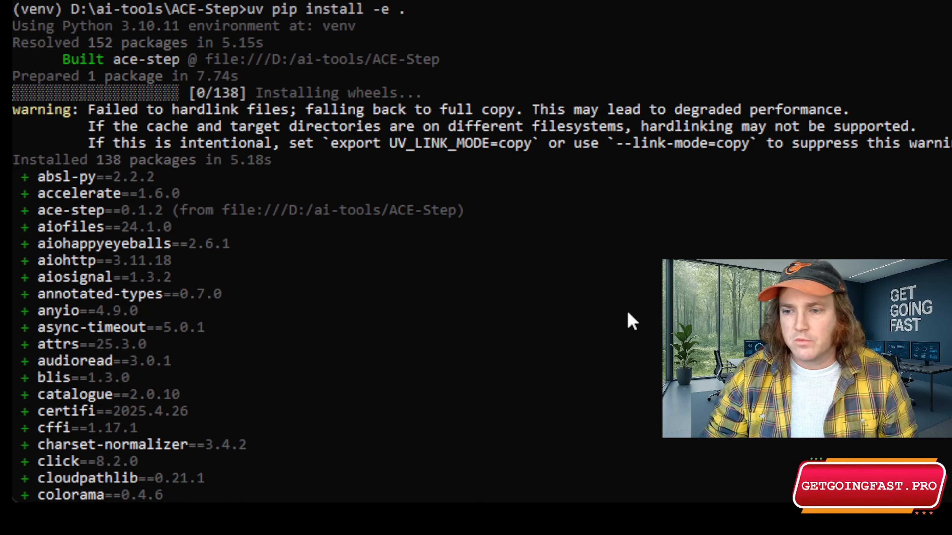
{"action": "scroll", "coordinate": [628, 314], "scroll_direction": "down", "scroll_amount": 20}
{"action": "scroll", "coordinate": [631, 316], "scroll_direction": "down", "scroll_amount": 20}
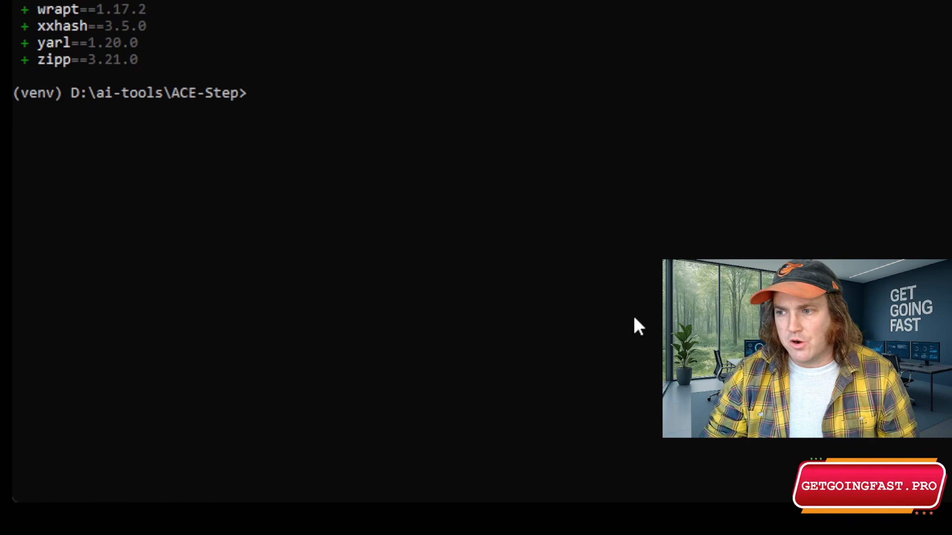
- Switch to the README in the browser, highlight the Basic Usage command "acestep --port 7865", and check the port in the ACE-Step demo's address
{"action": "scroll", "coordinate": [329, 251], "scroll_direction": "up", "scroll_amount": 2}
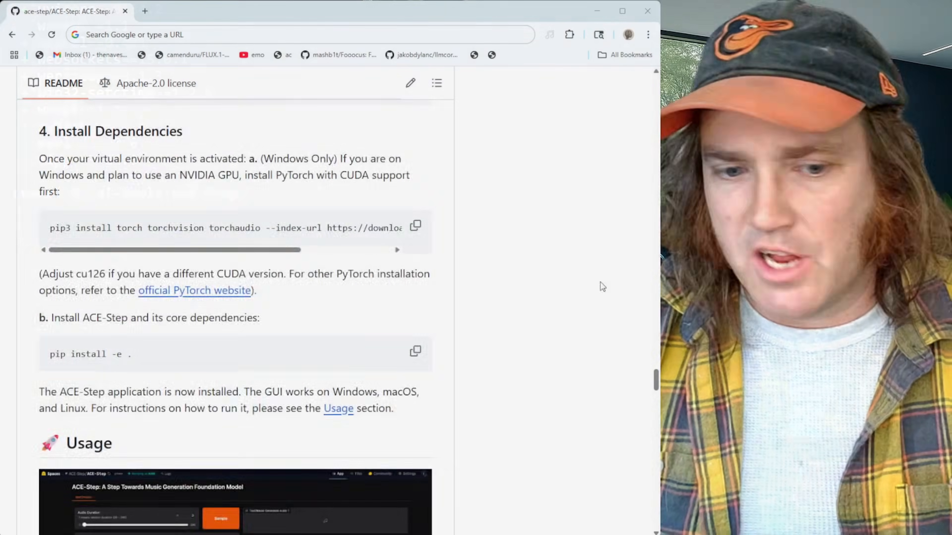
{"action": "scroll", "coordinate": [600, 283], "scroll_direction": "down", "scroll_amount": 8}
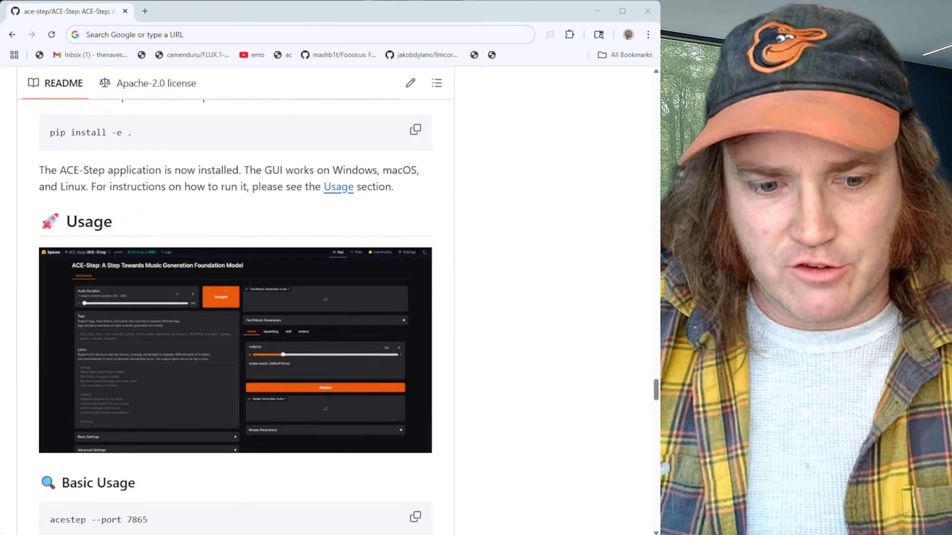
{"action": "left_click_drag", "start_coordinate": [148, 412], "coordinate": [41, 402]}
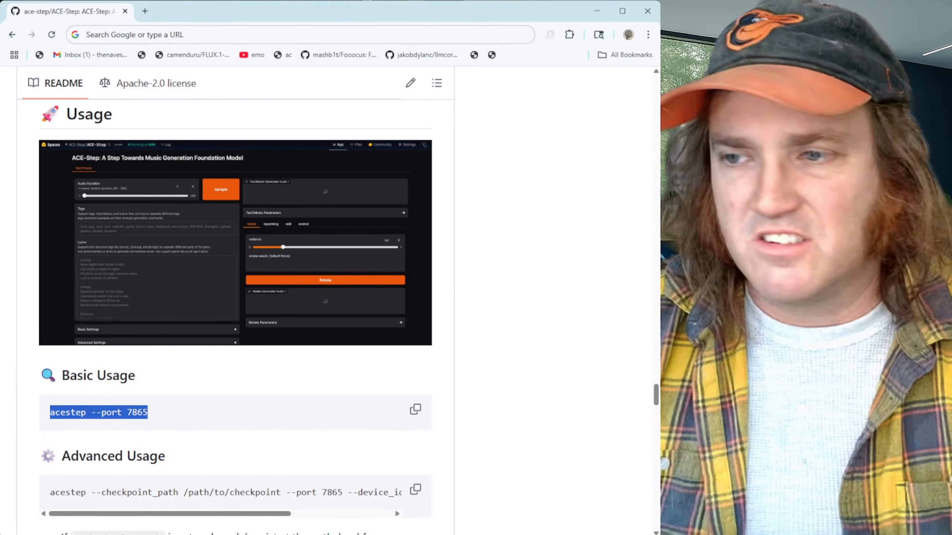
{"action": "key", "text": "alt+Tab"}
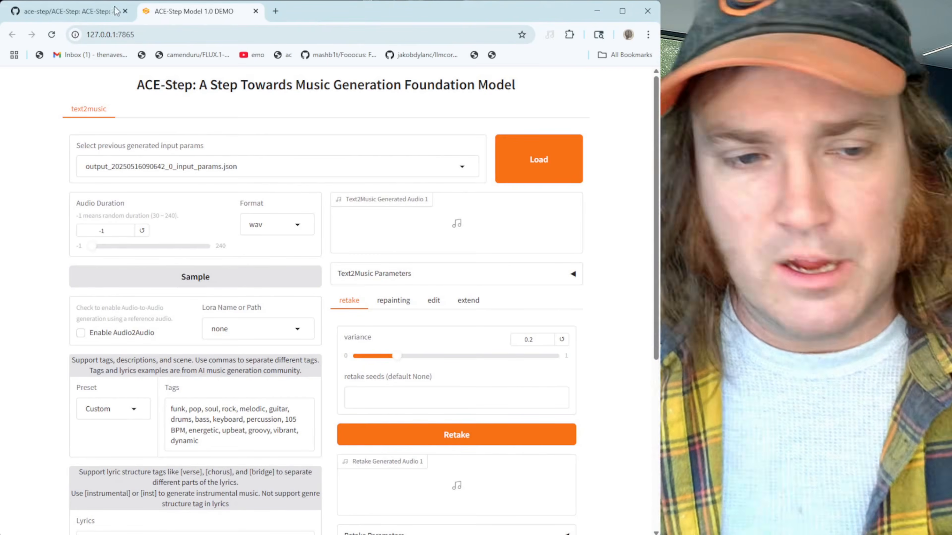
{"action": "left_click_drag", "start_coordinate": [121, 35], "coordinate": [133, 35]}
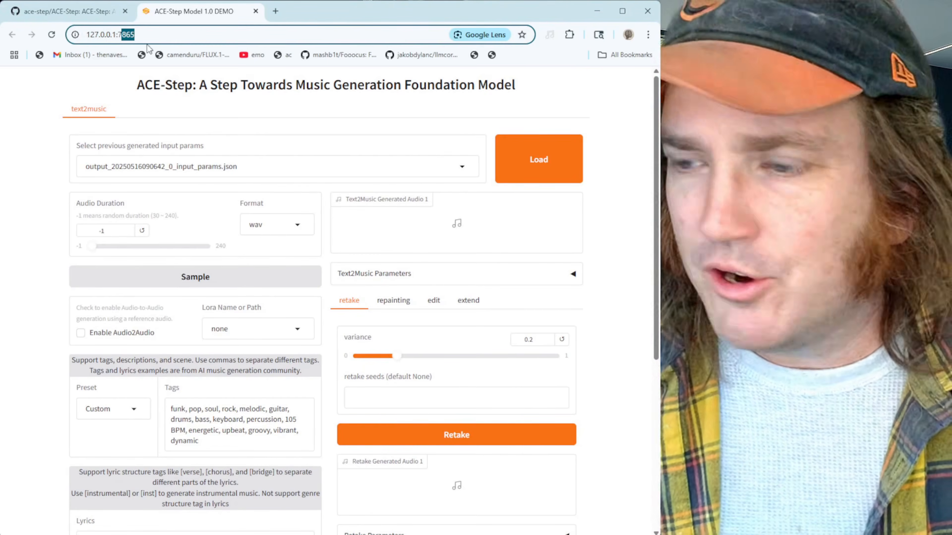